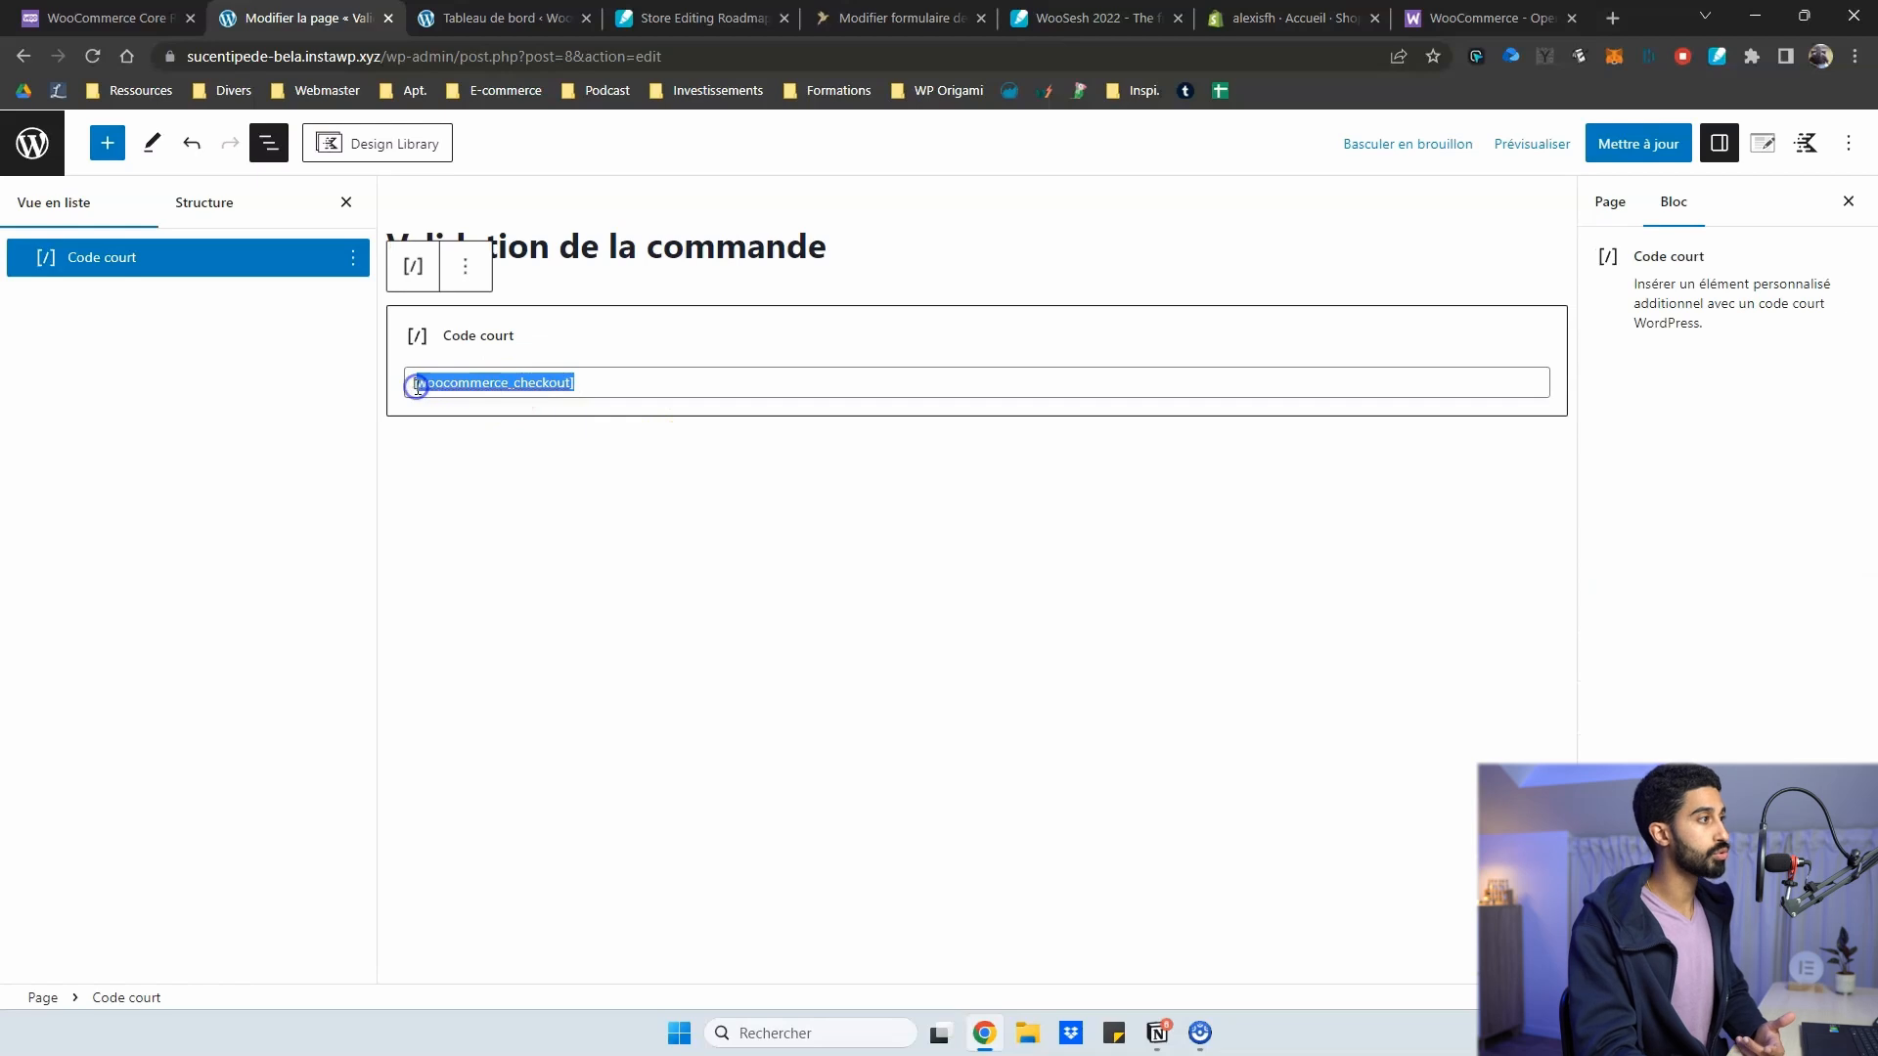
Search the block library for "commande" and insert the Validation de la commande block below the woocommerce_checkout shortcode
click(724, 460)
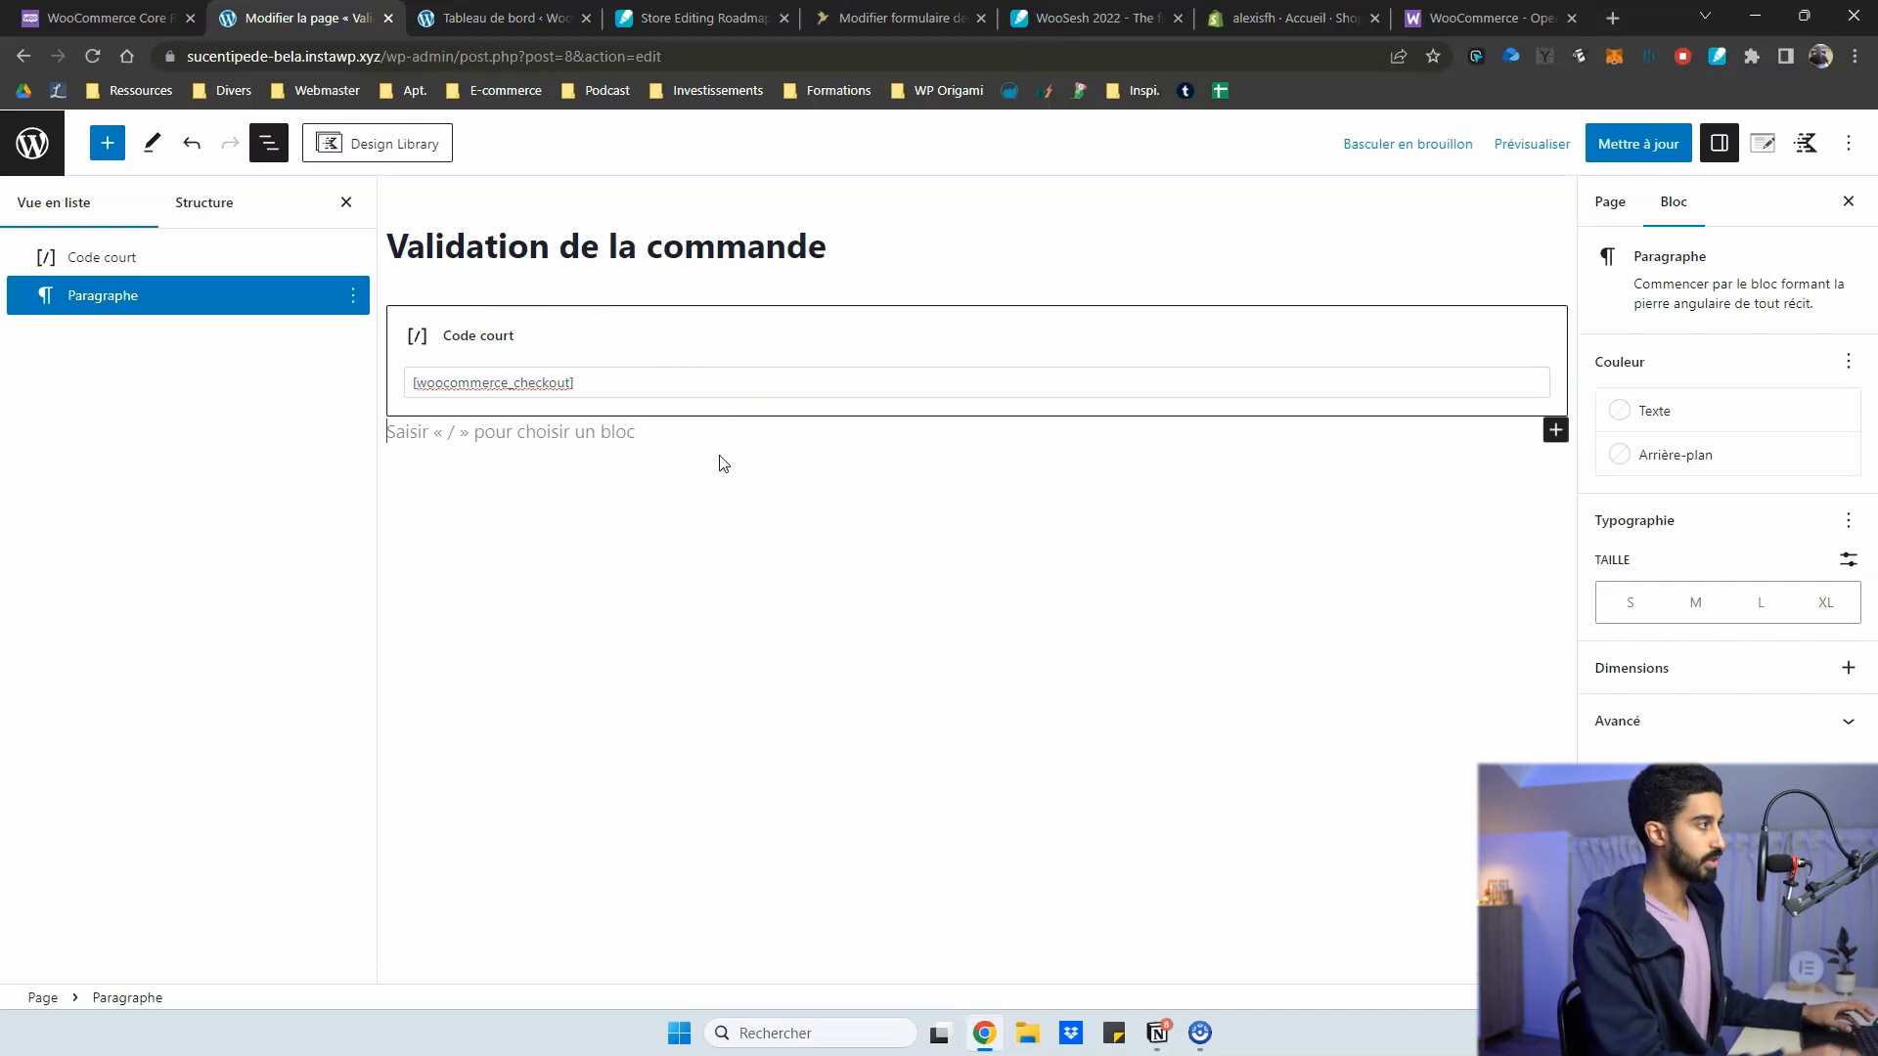
click(108, 143)
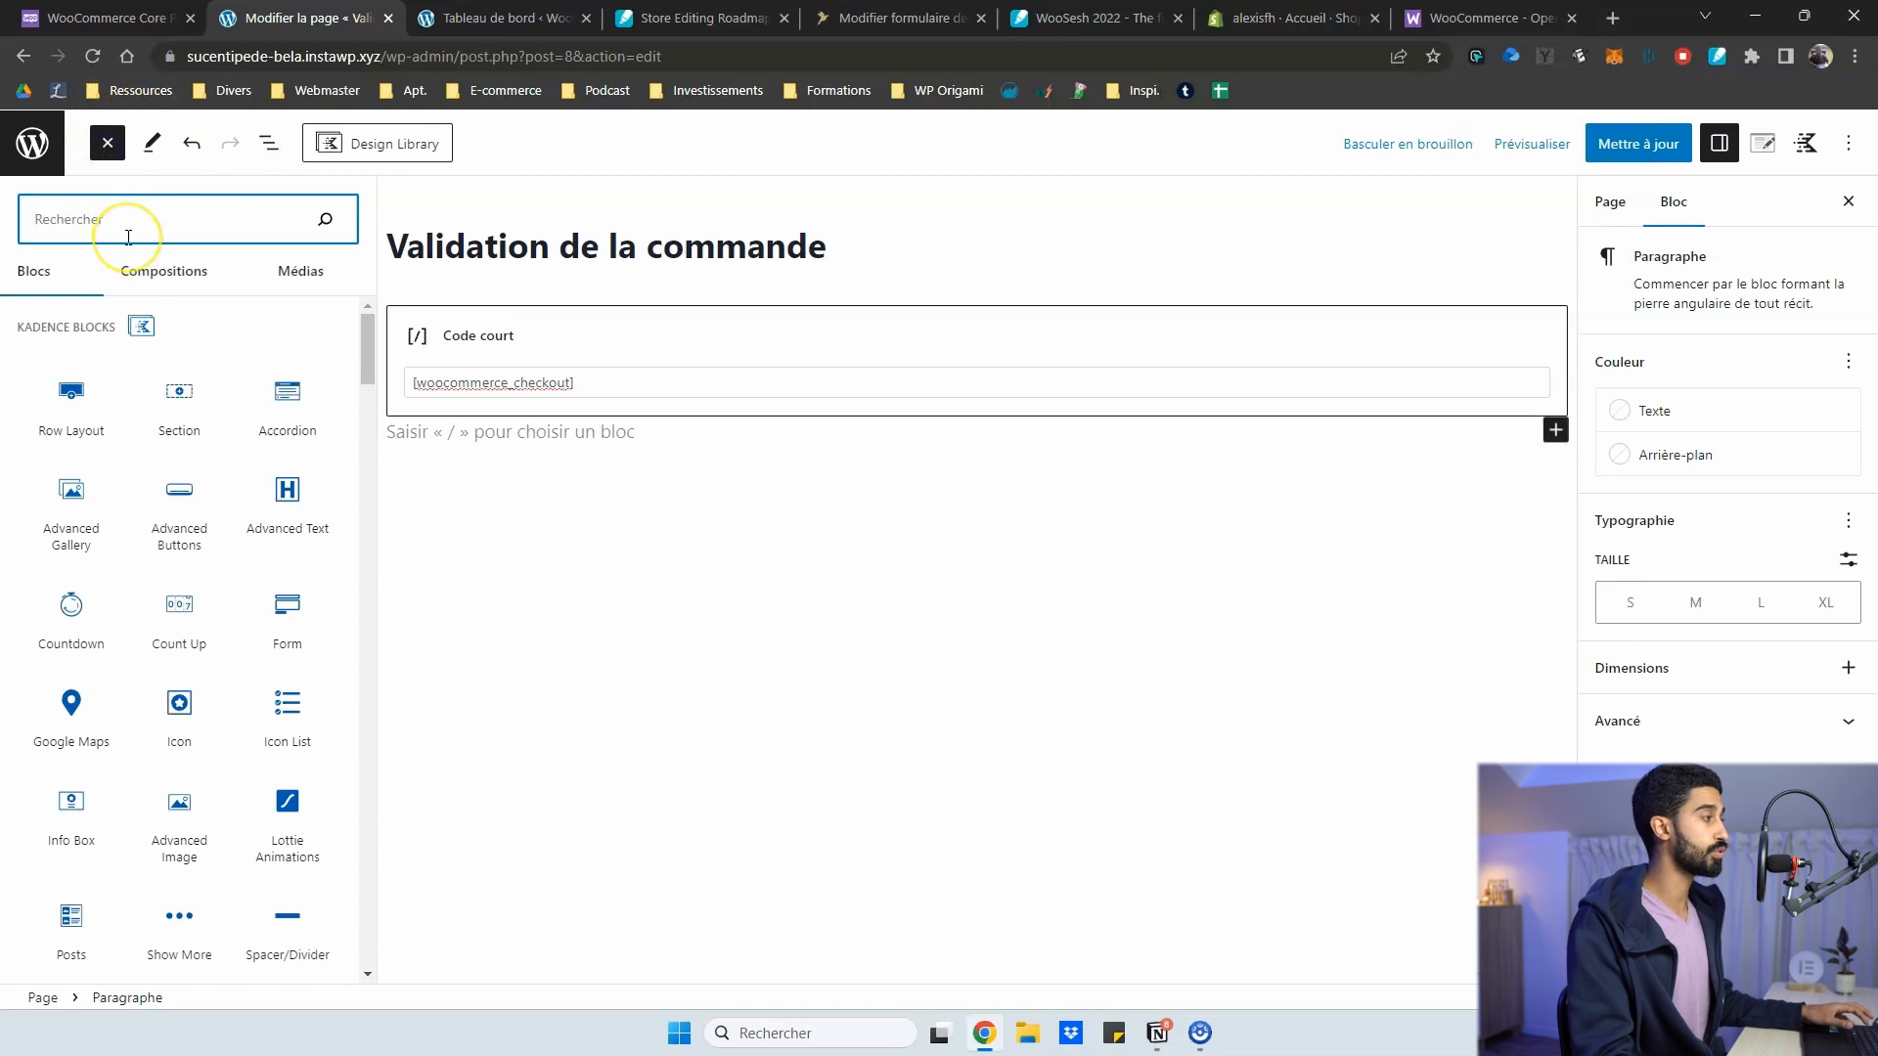
text(com)
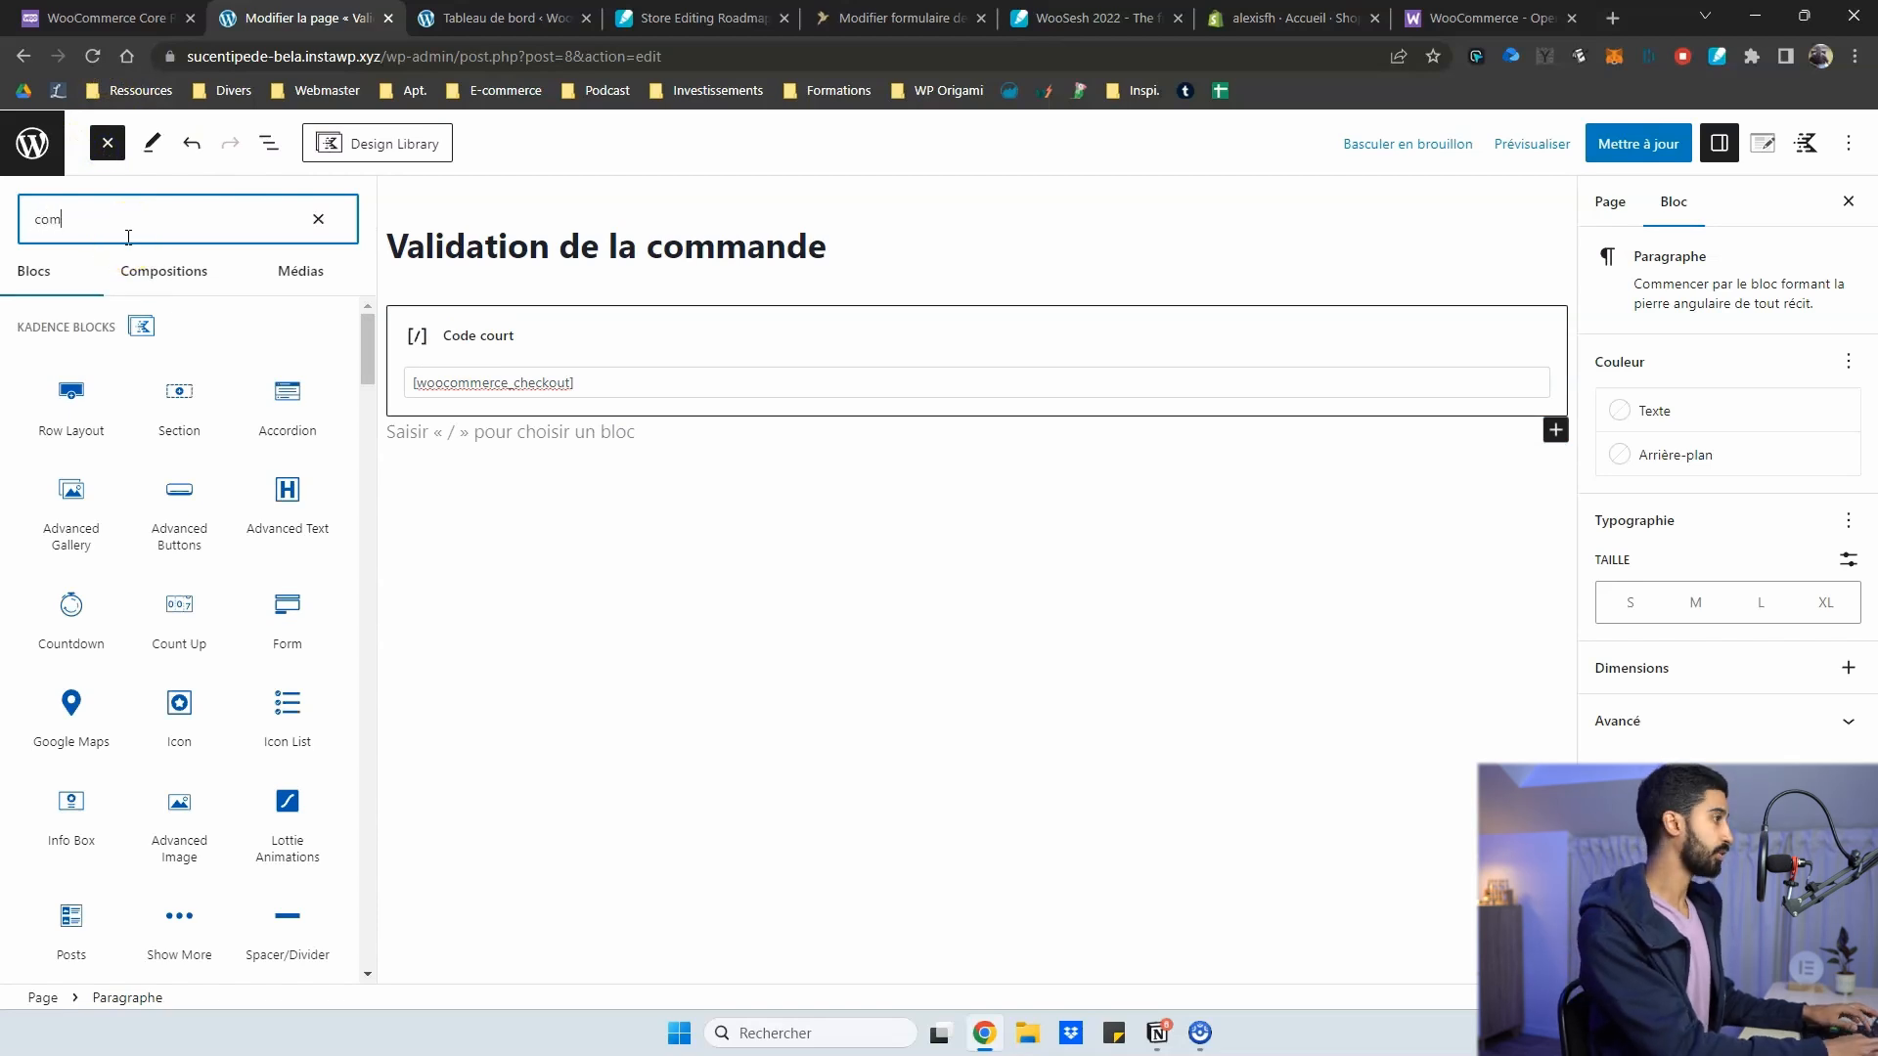
text(mande)
mouse_move(95, 357)
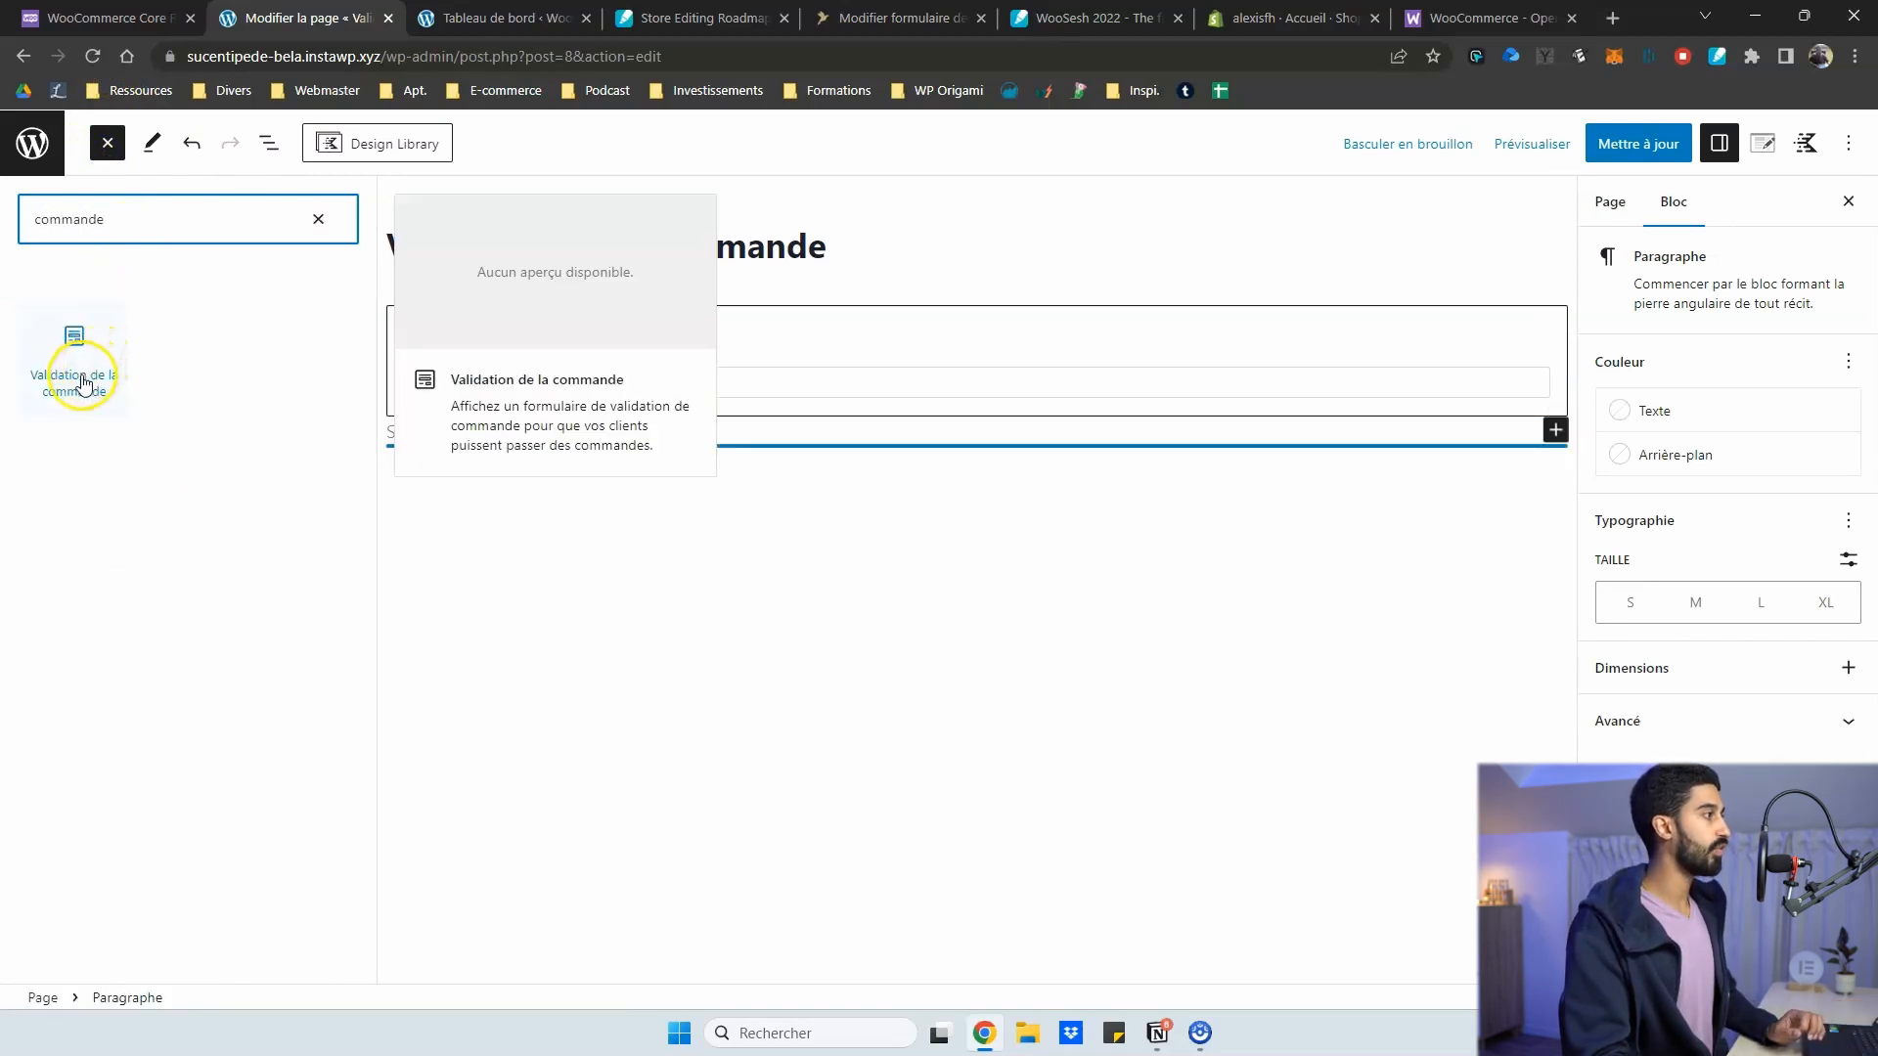
click(75, 354)
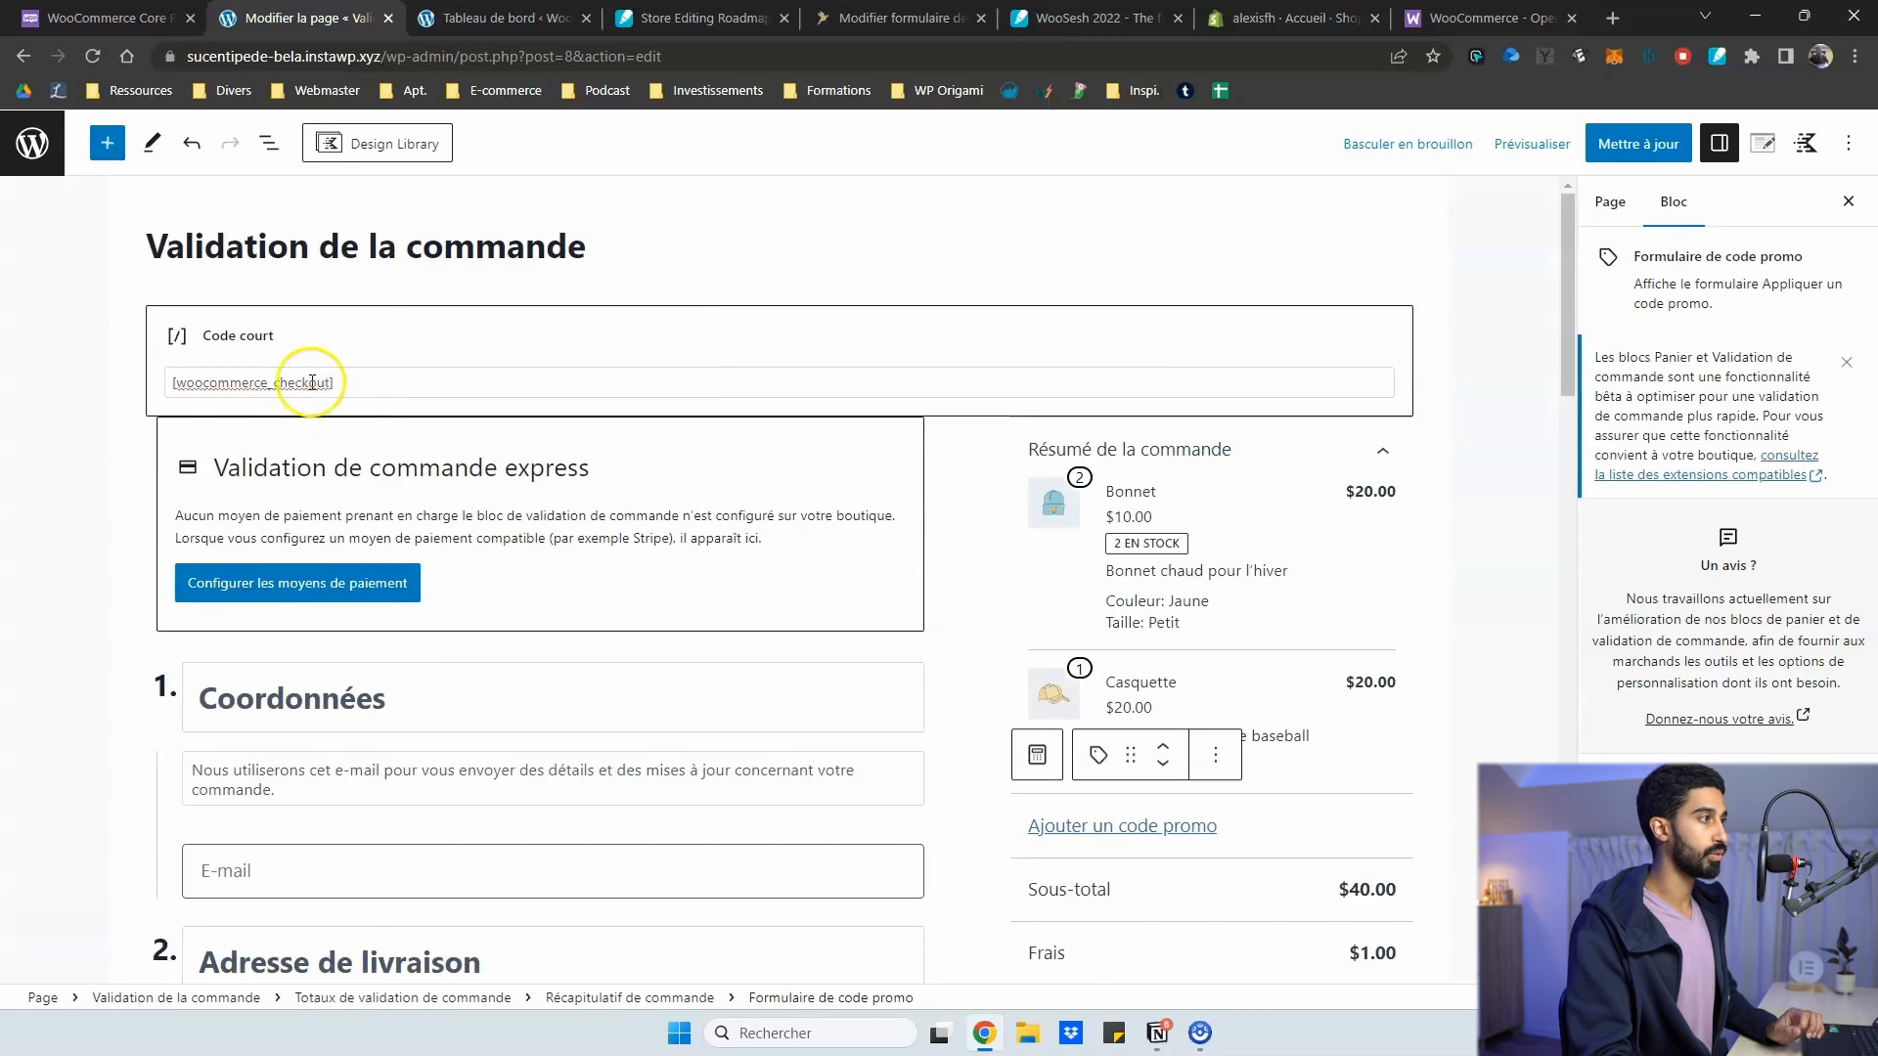
Look over the inserted checkout block's form fields and order summary in the editor, selecting the Coordonnées section
scroll(1040, 481, down, 9)
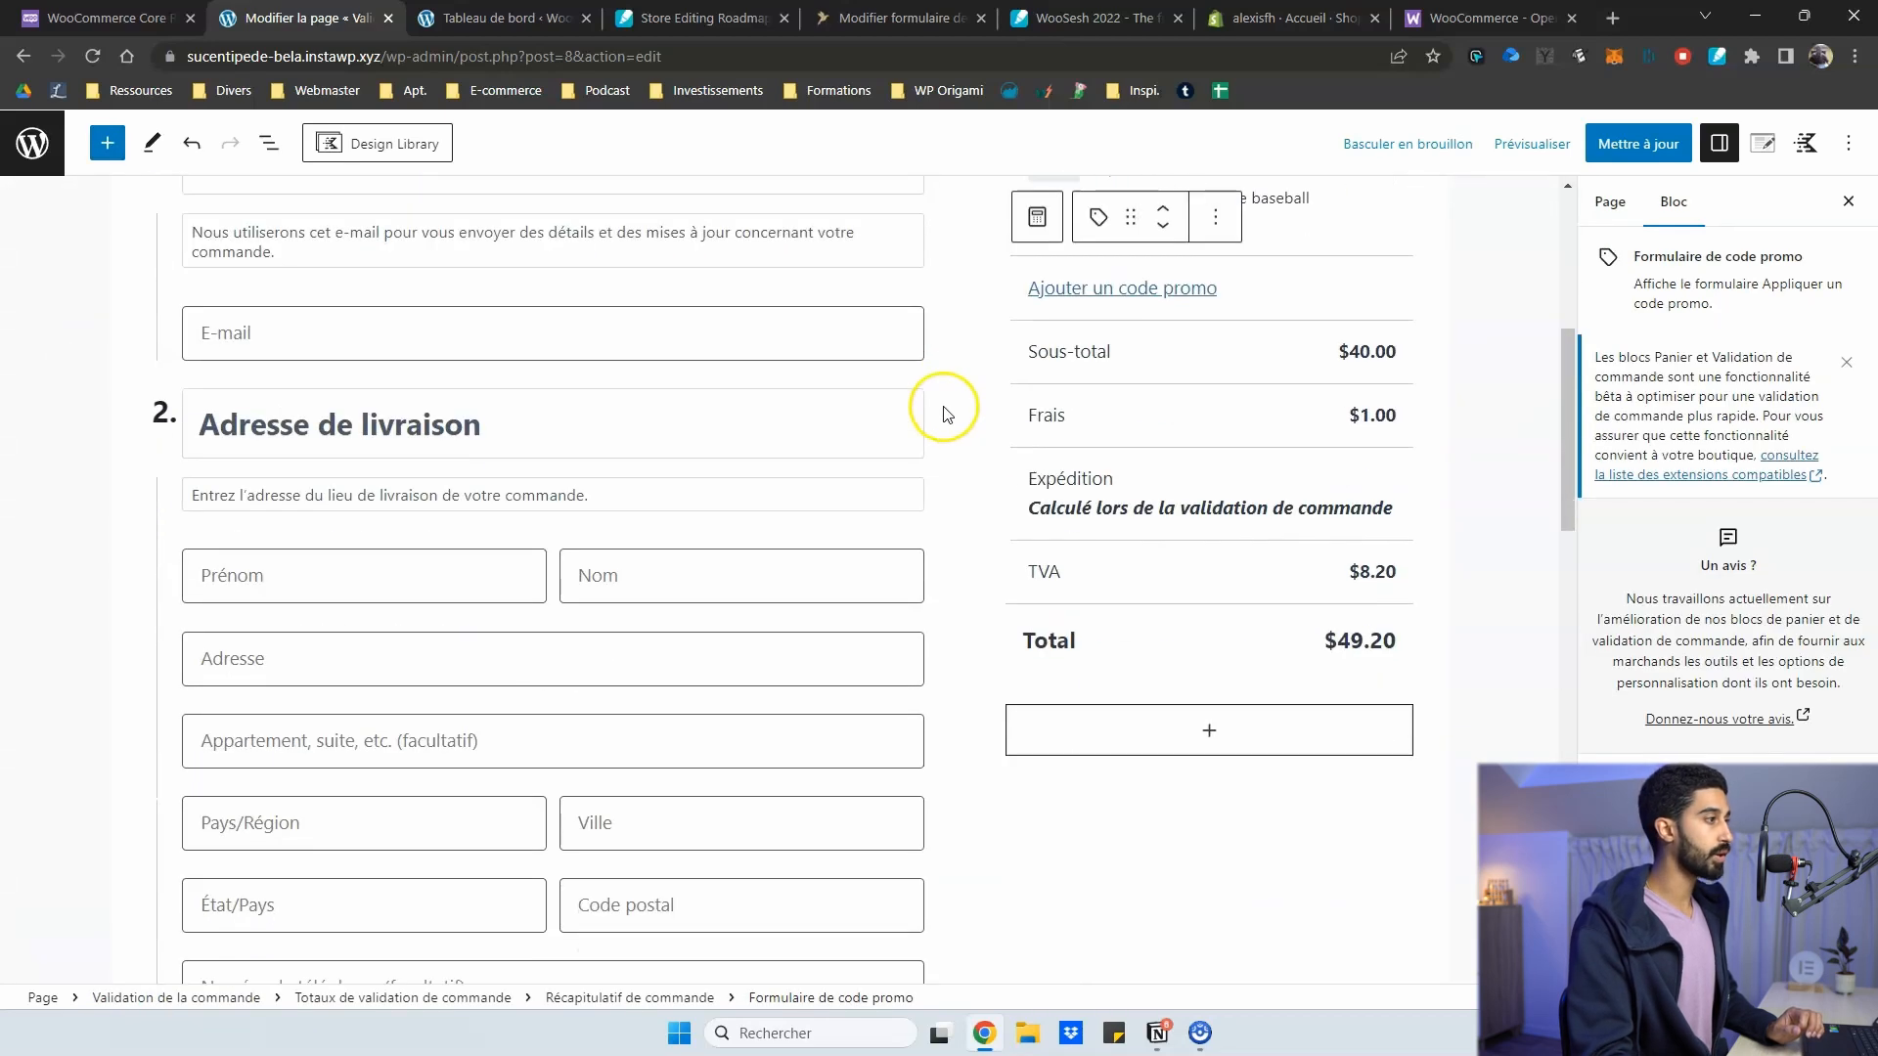
scroll(889, 410, up, 8)
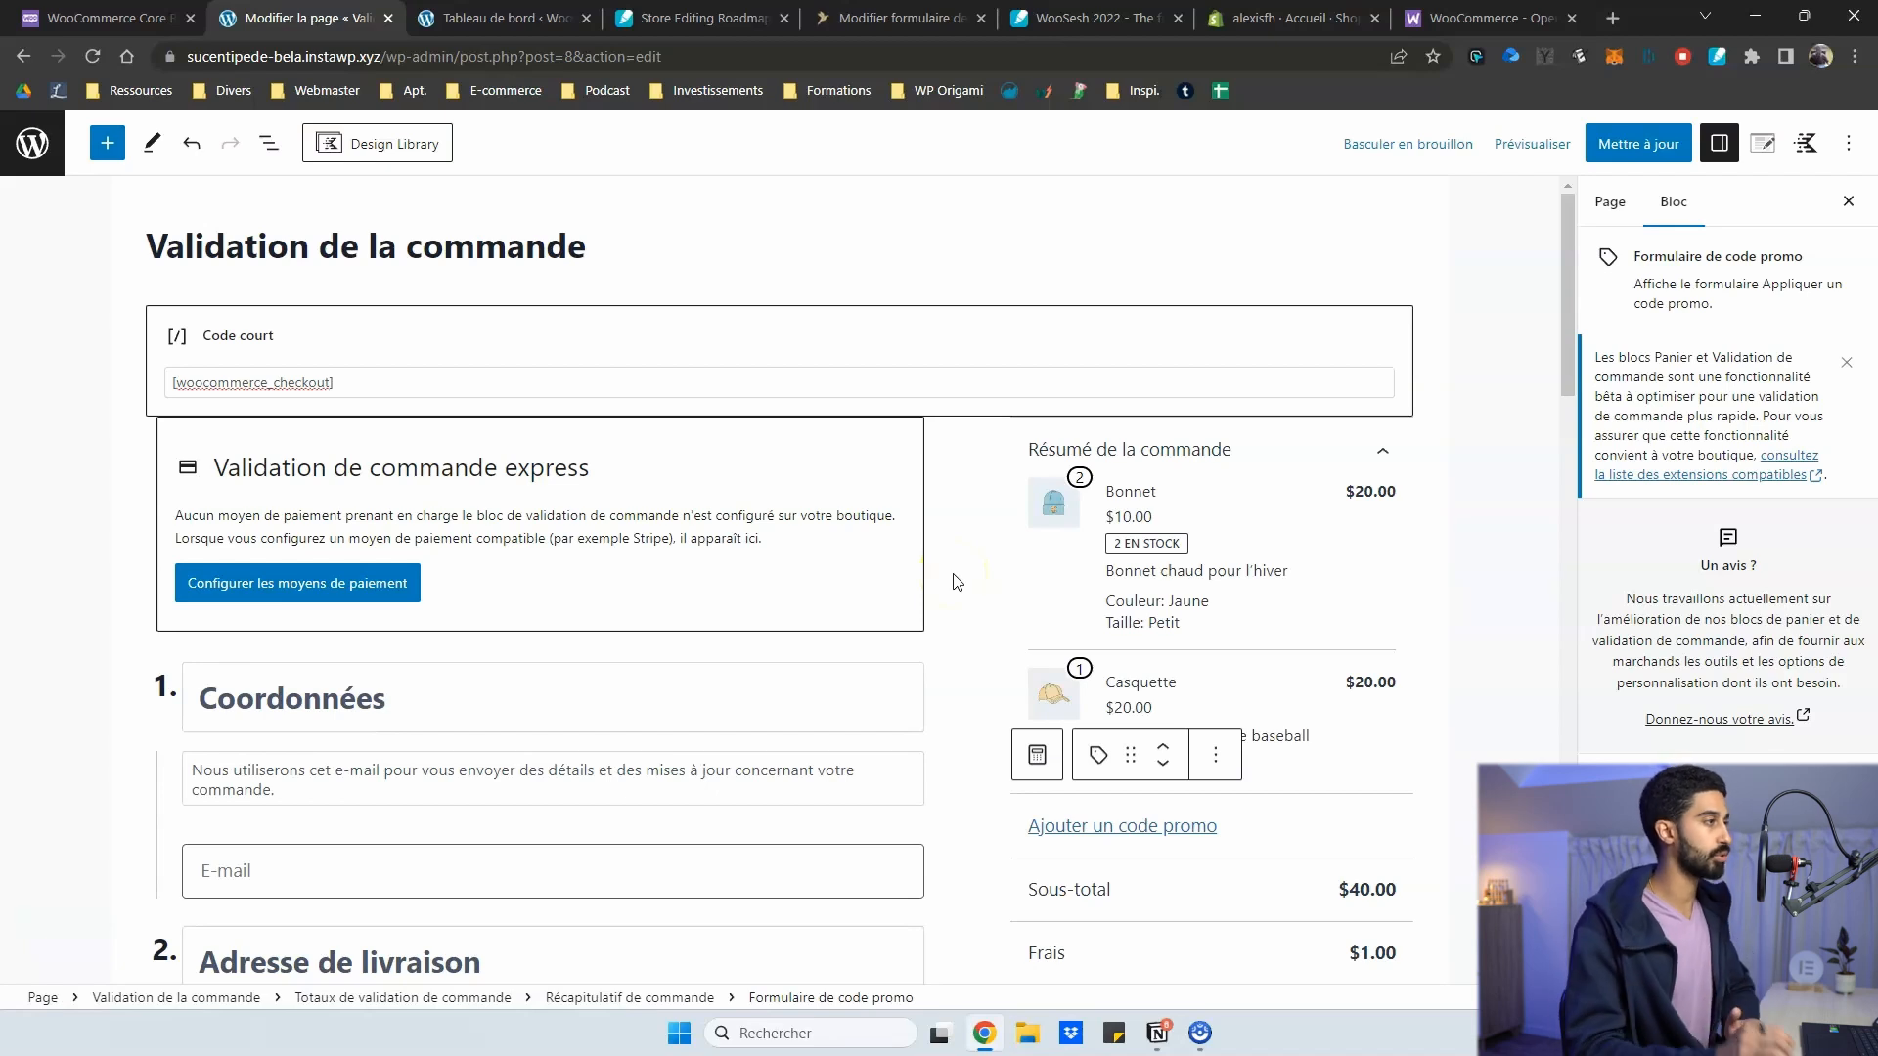
scroll(988, 489, down, 3)
scroll(1008, 426, up, 3)
click(856, 671)
scroll(489, 710, down, 3)
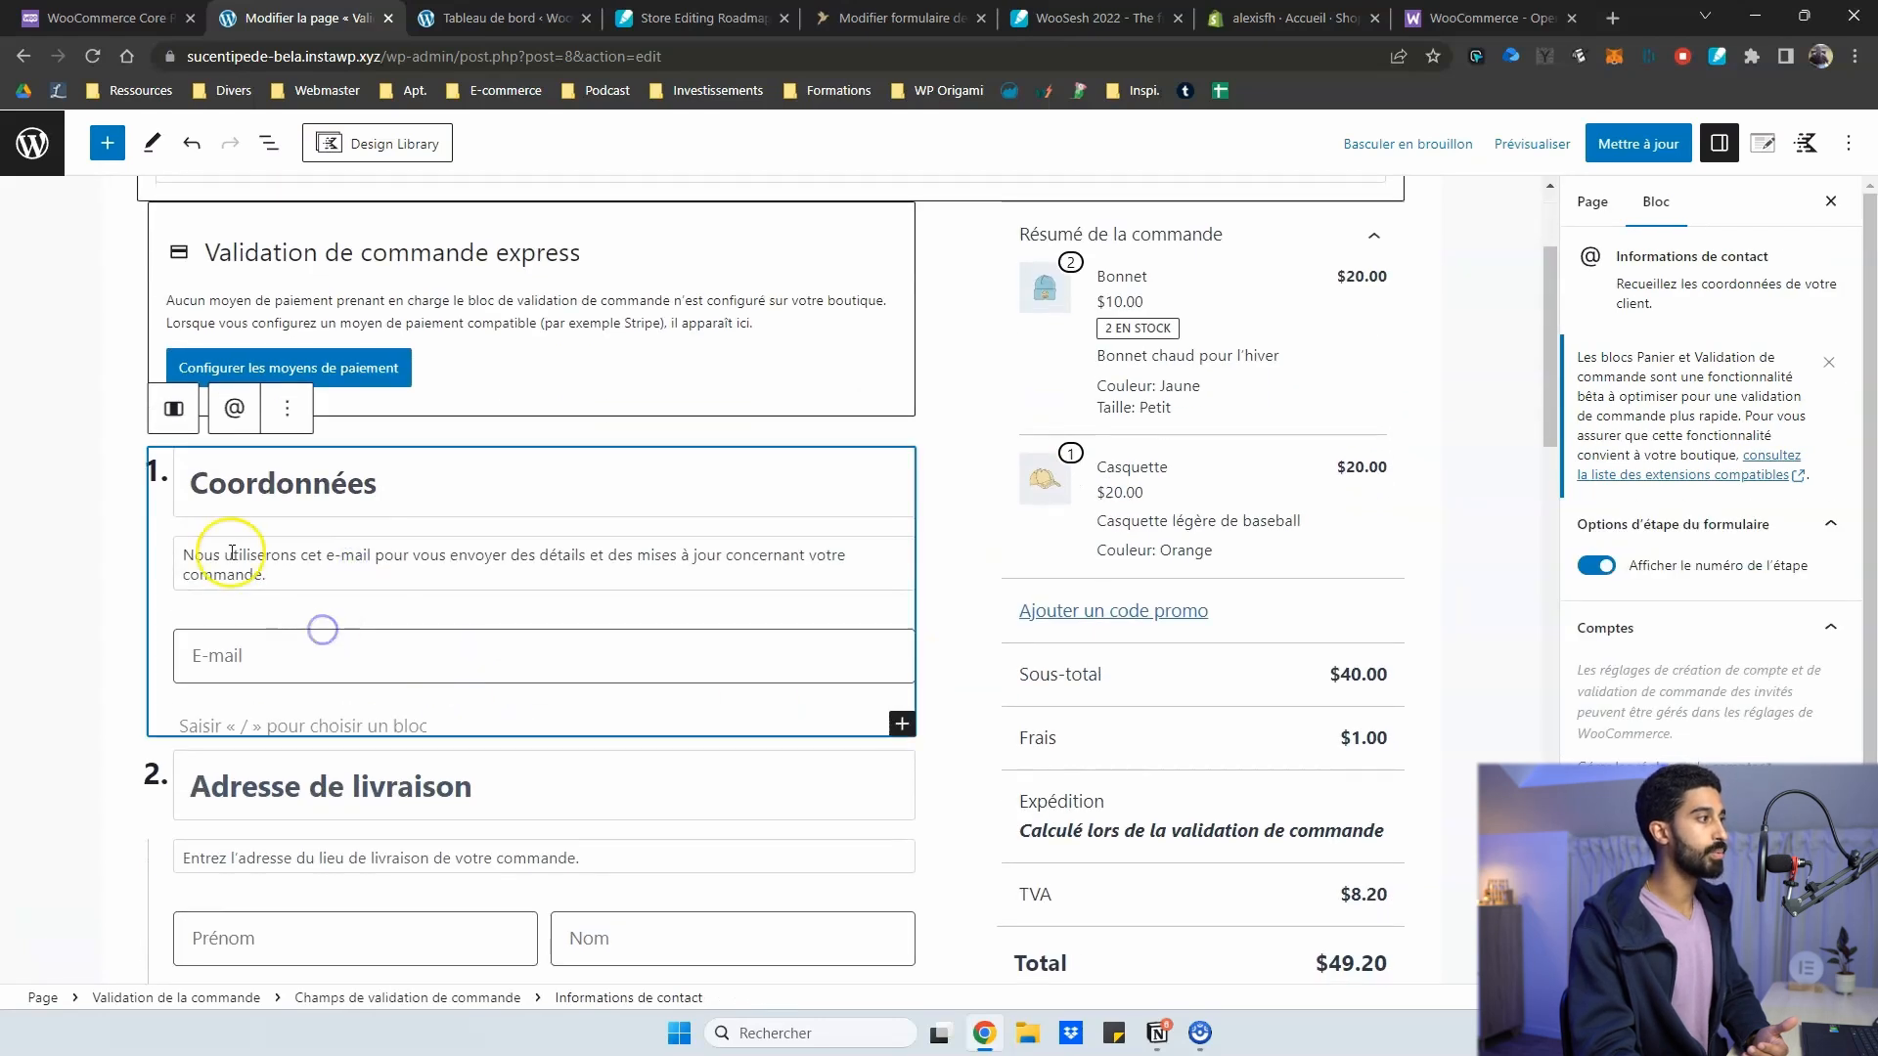
Show the page's block list view and inspect the checkout block's Express Checkout and Adresse de facturation inner blocks
click(269, 144)
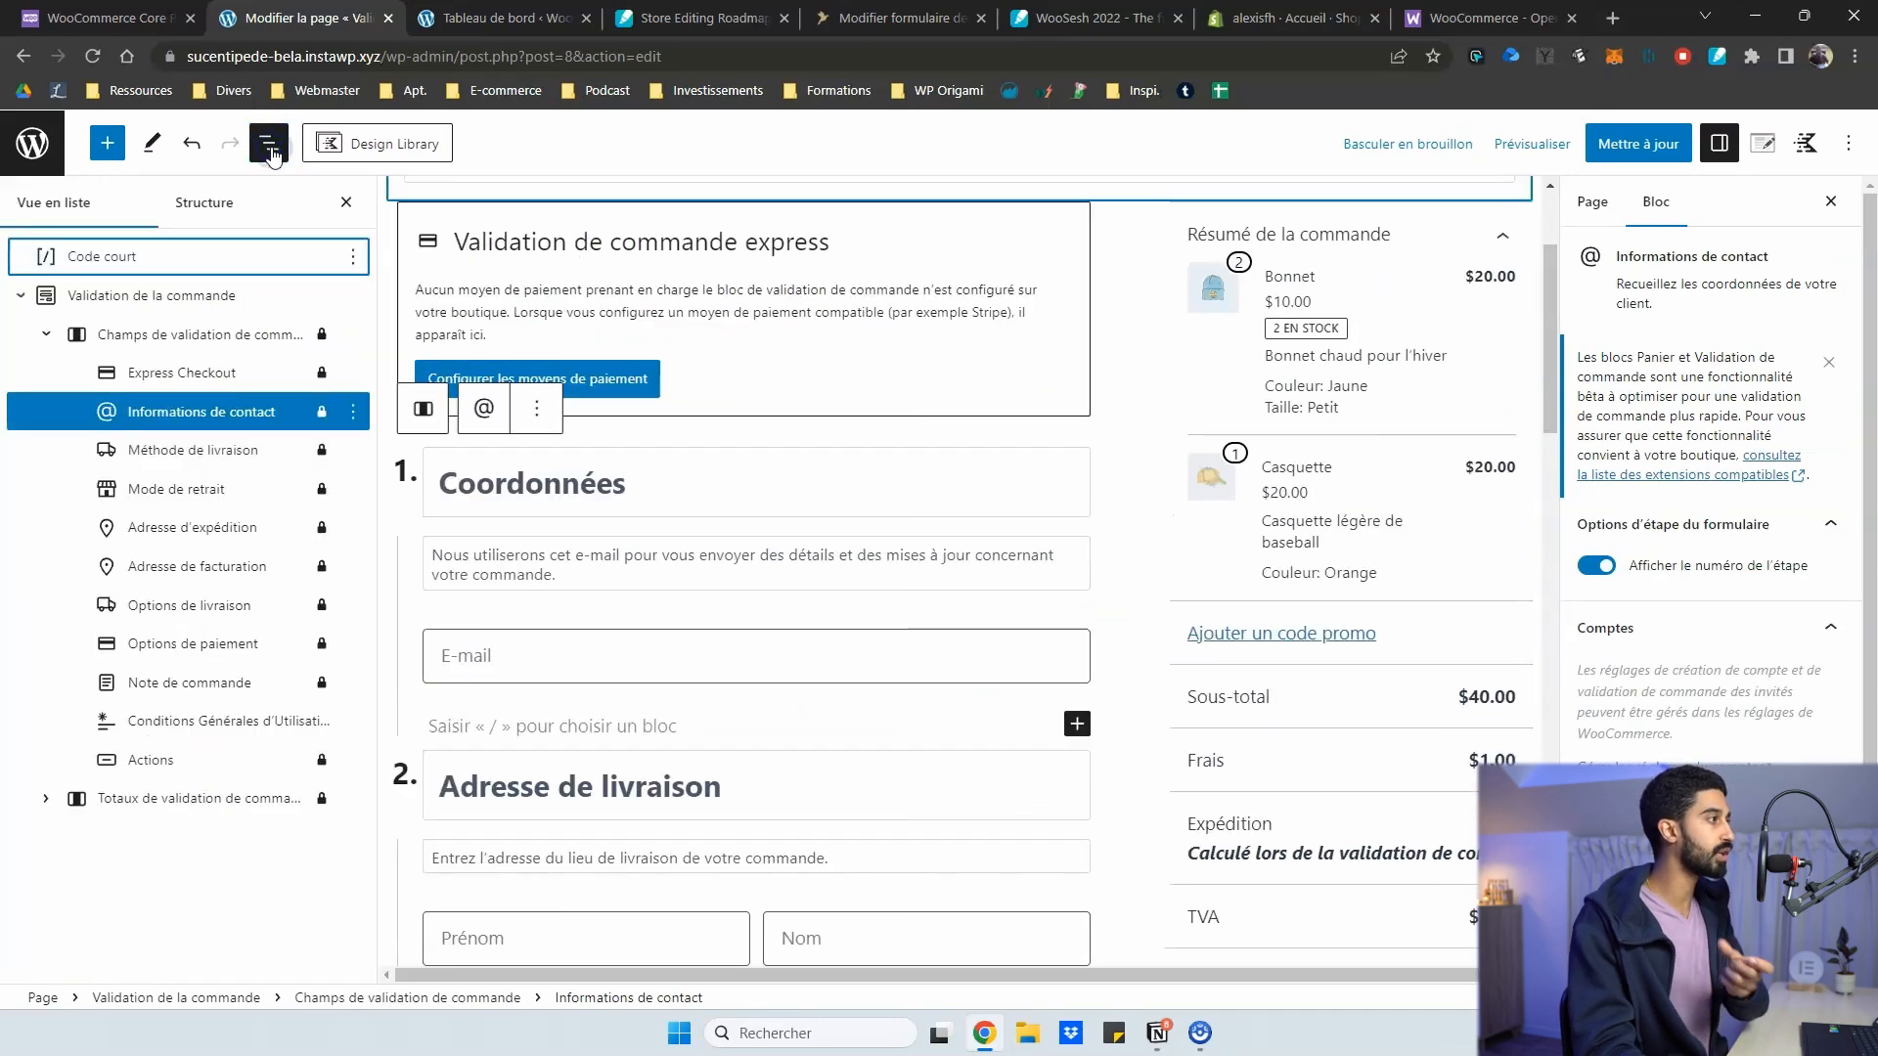
click(127, 373)
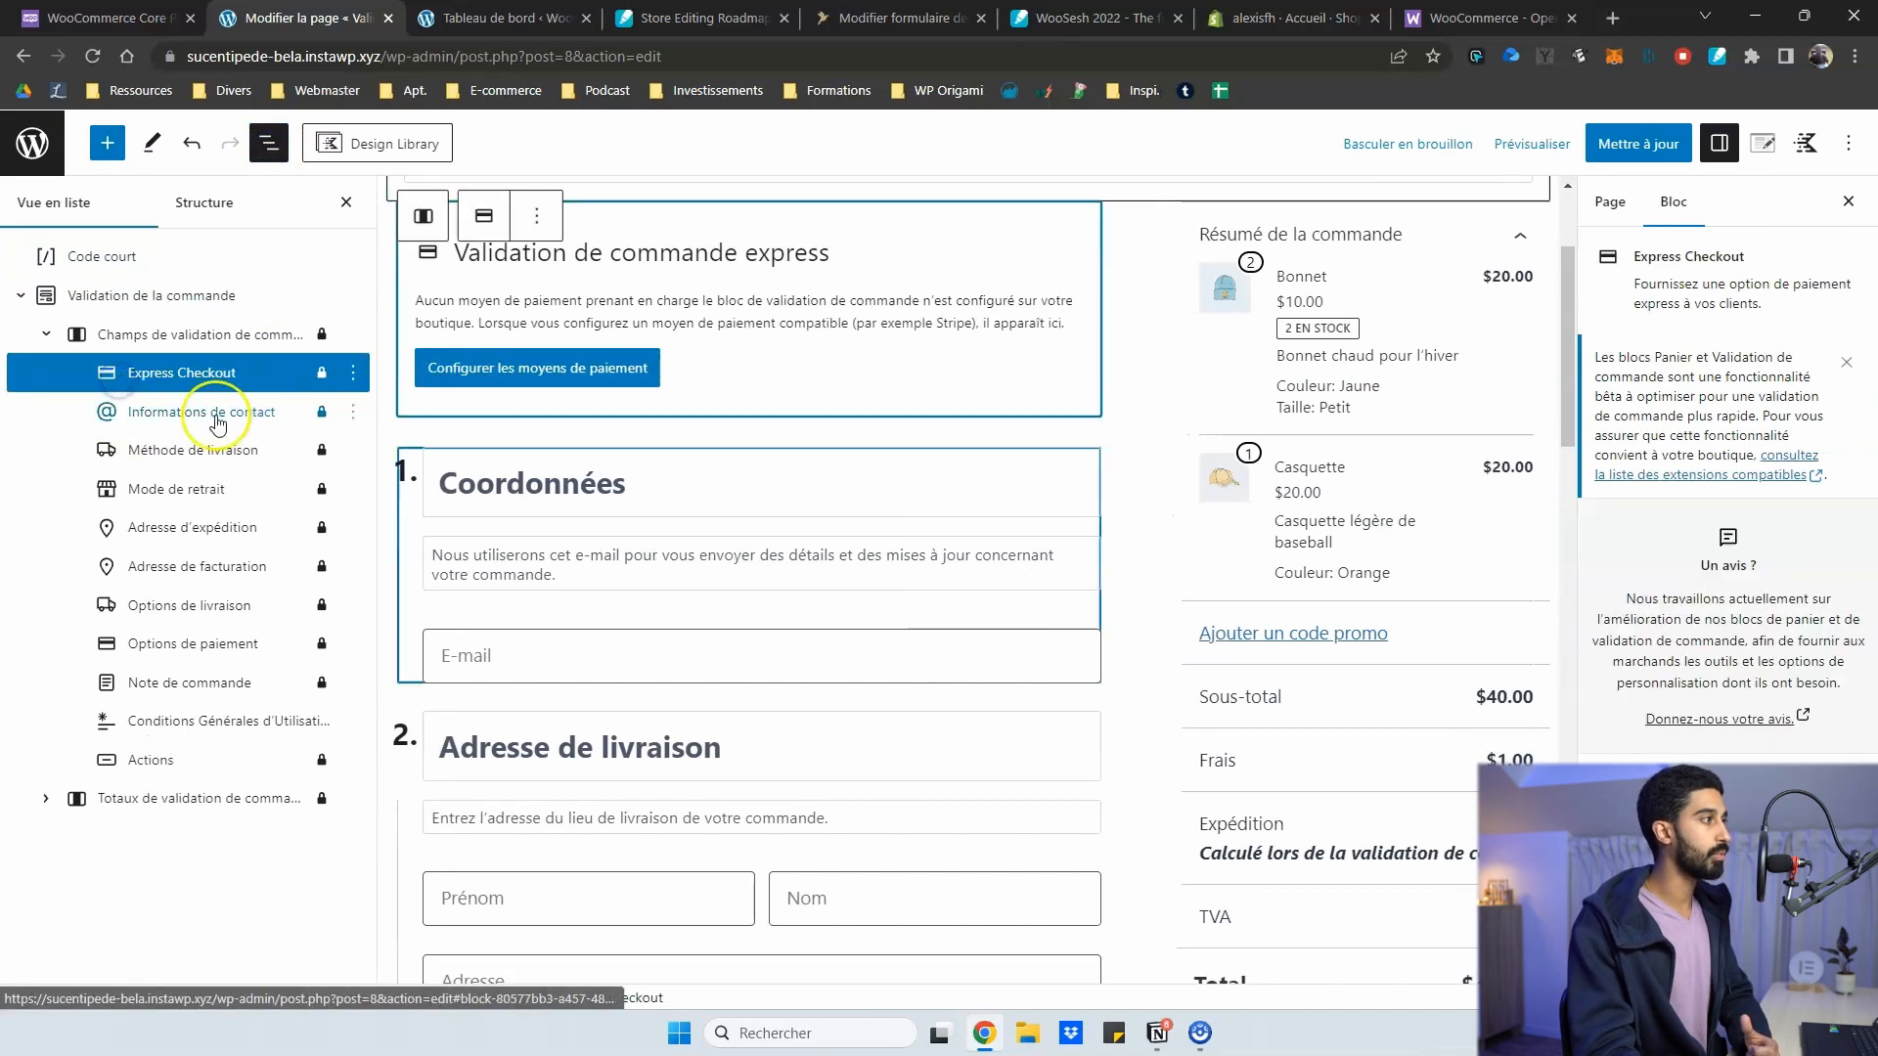
click(168, 373)
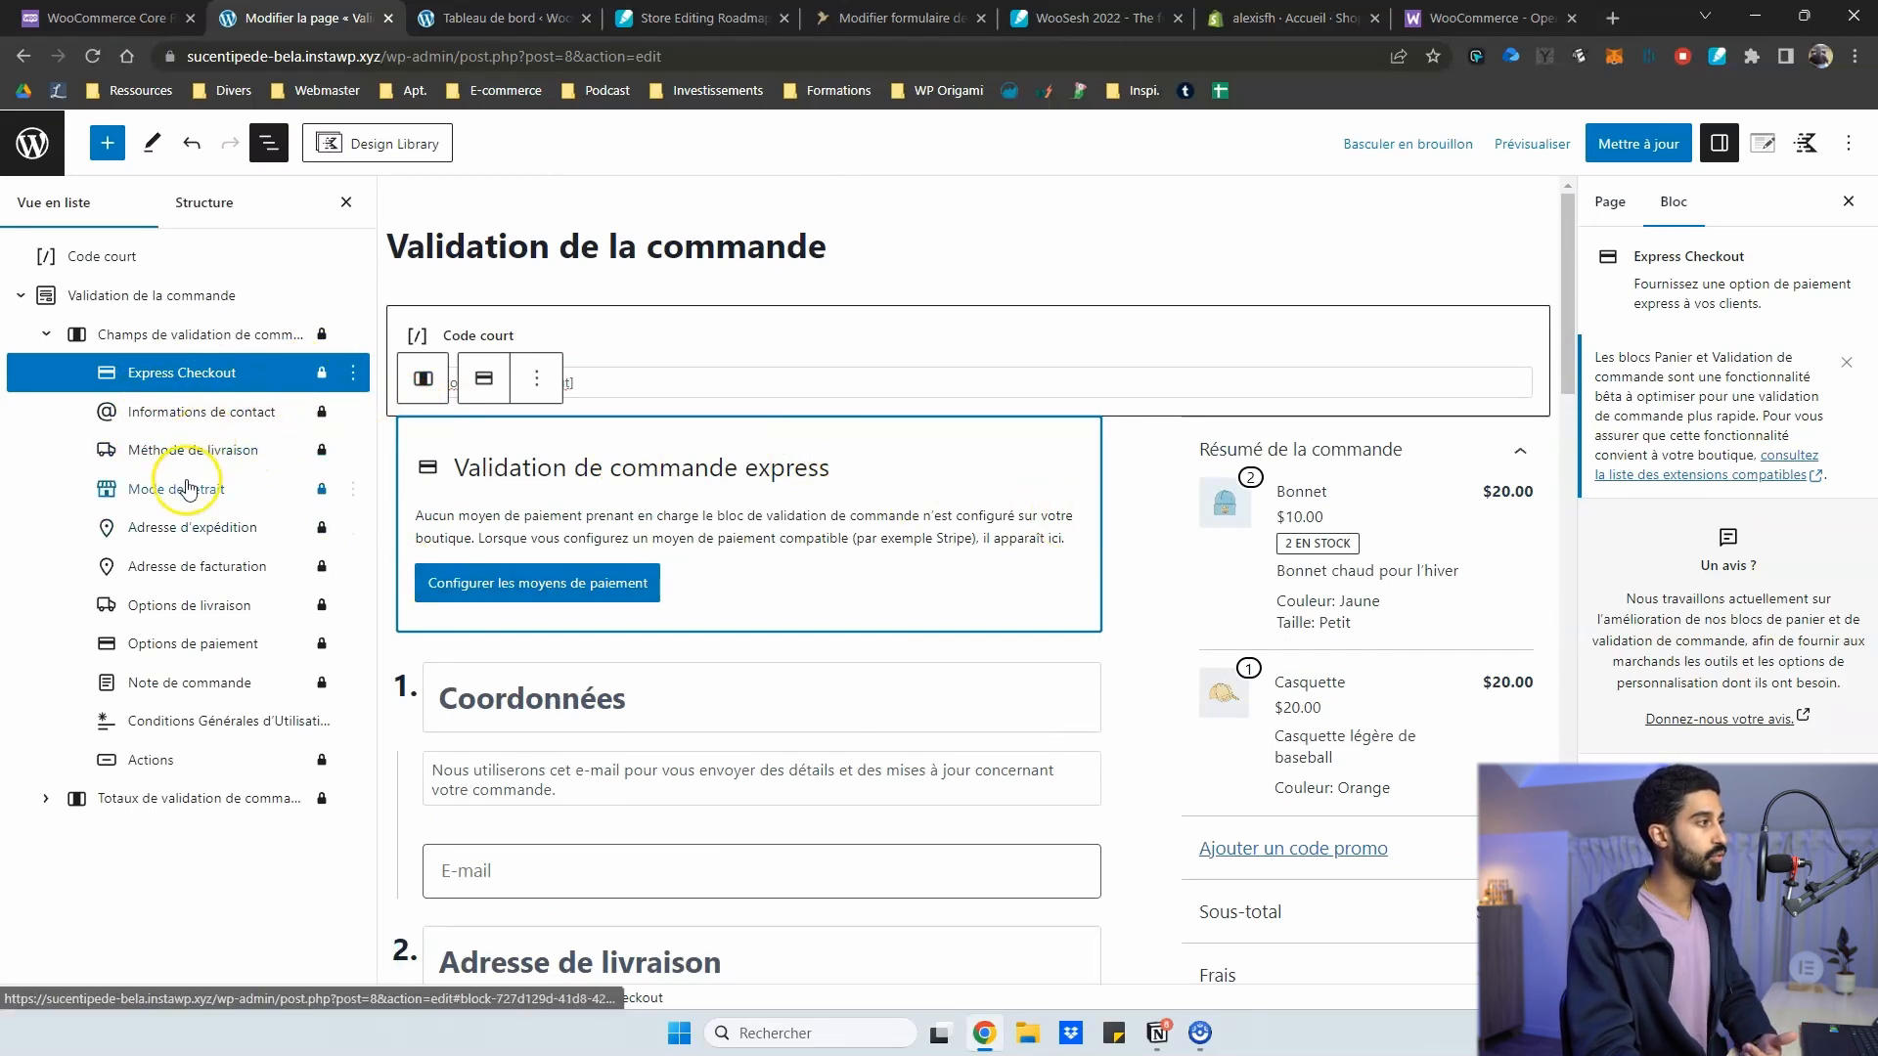
click(183, 567)
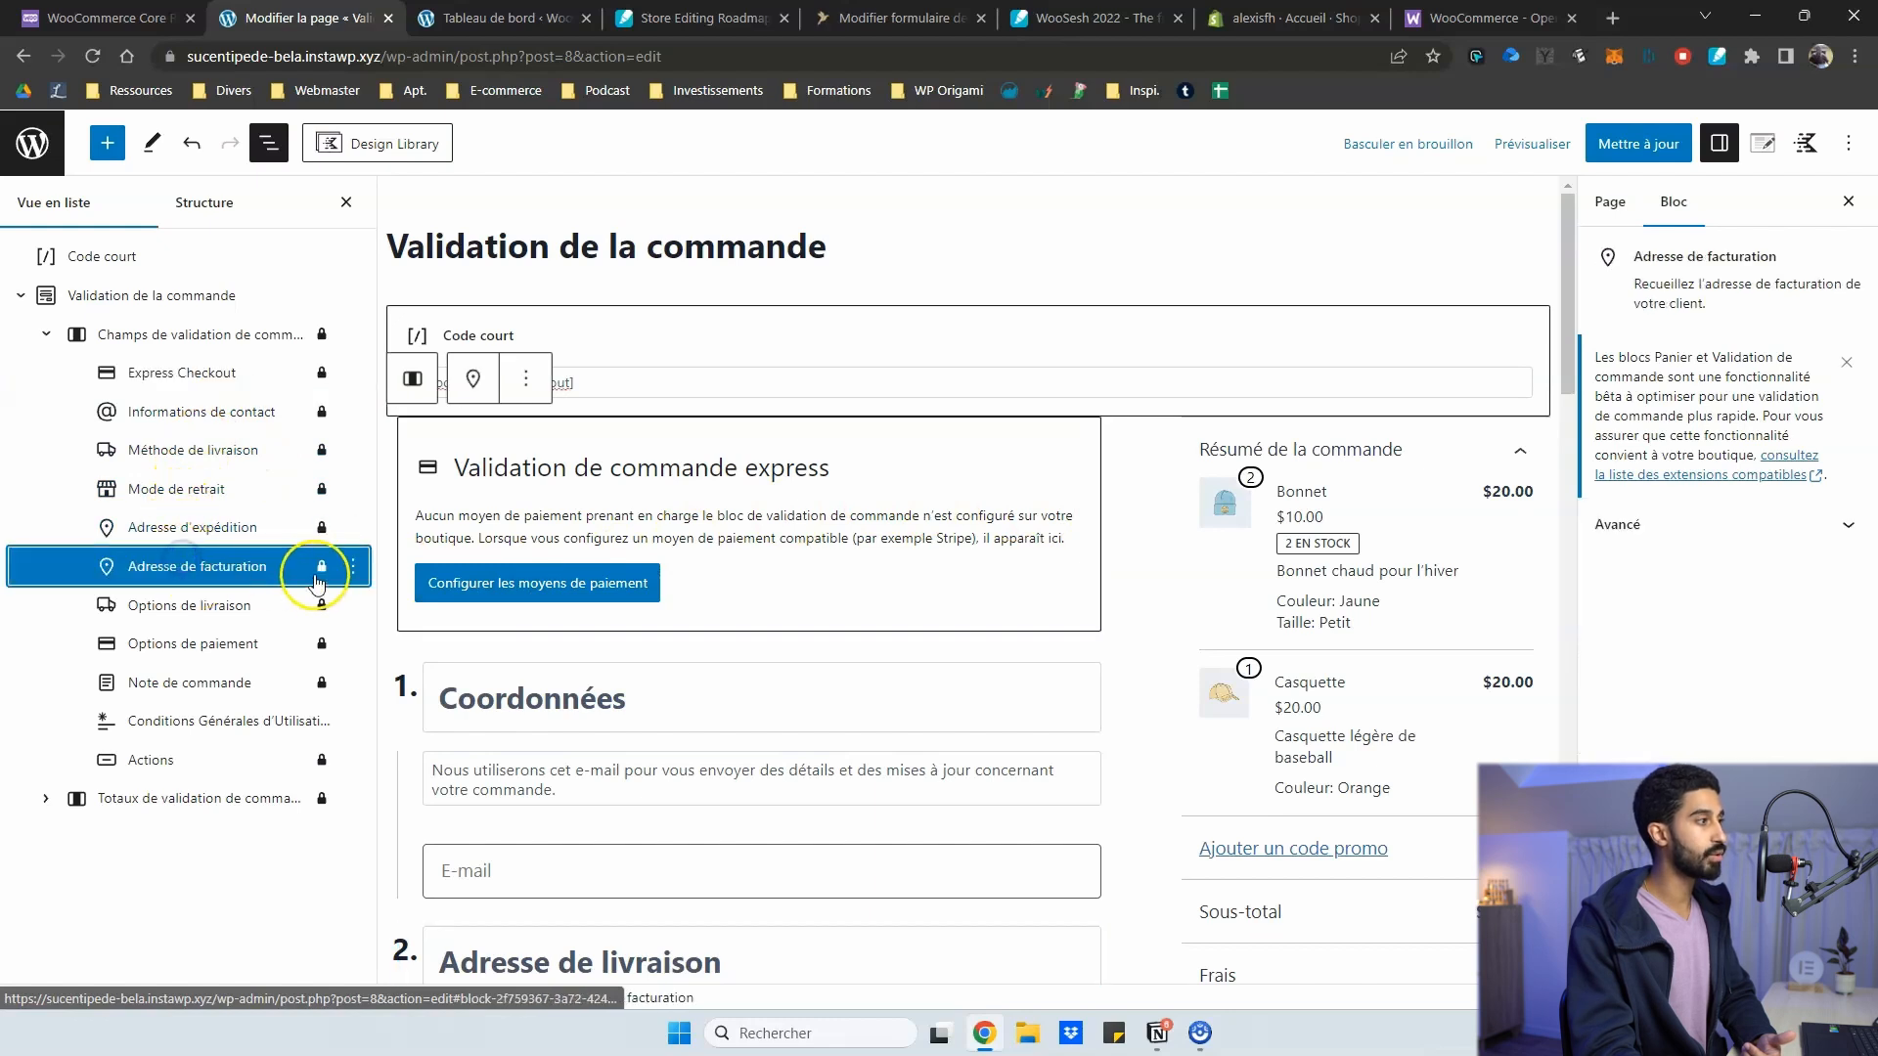
scroll(811, 587, down, 6)
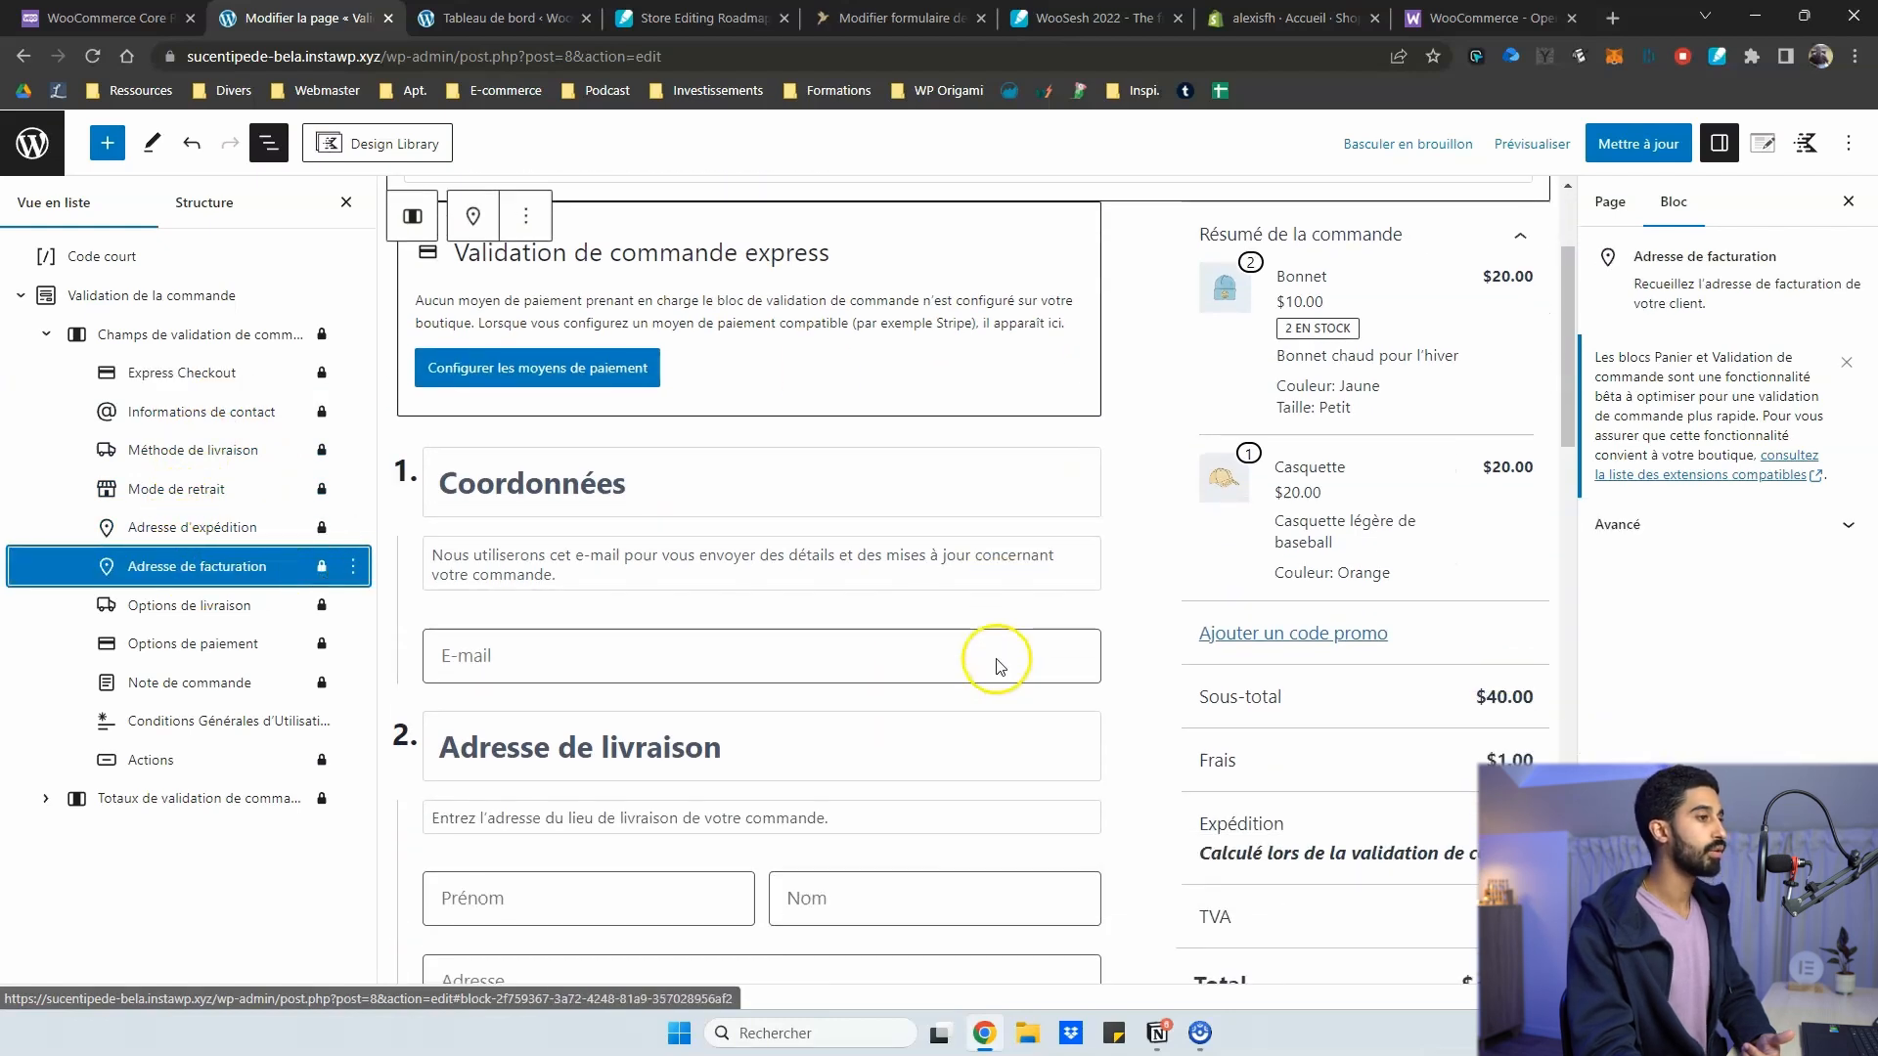
scroll(851, 626, down, 3)
scroll(880, 607, up, 5)
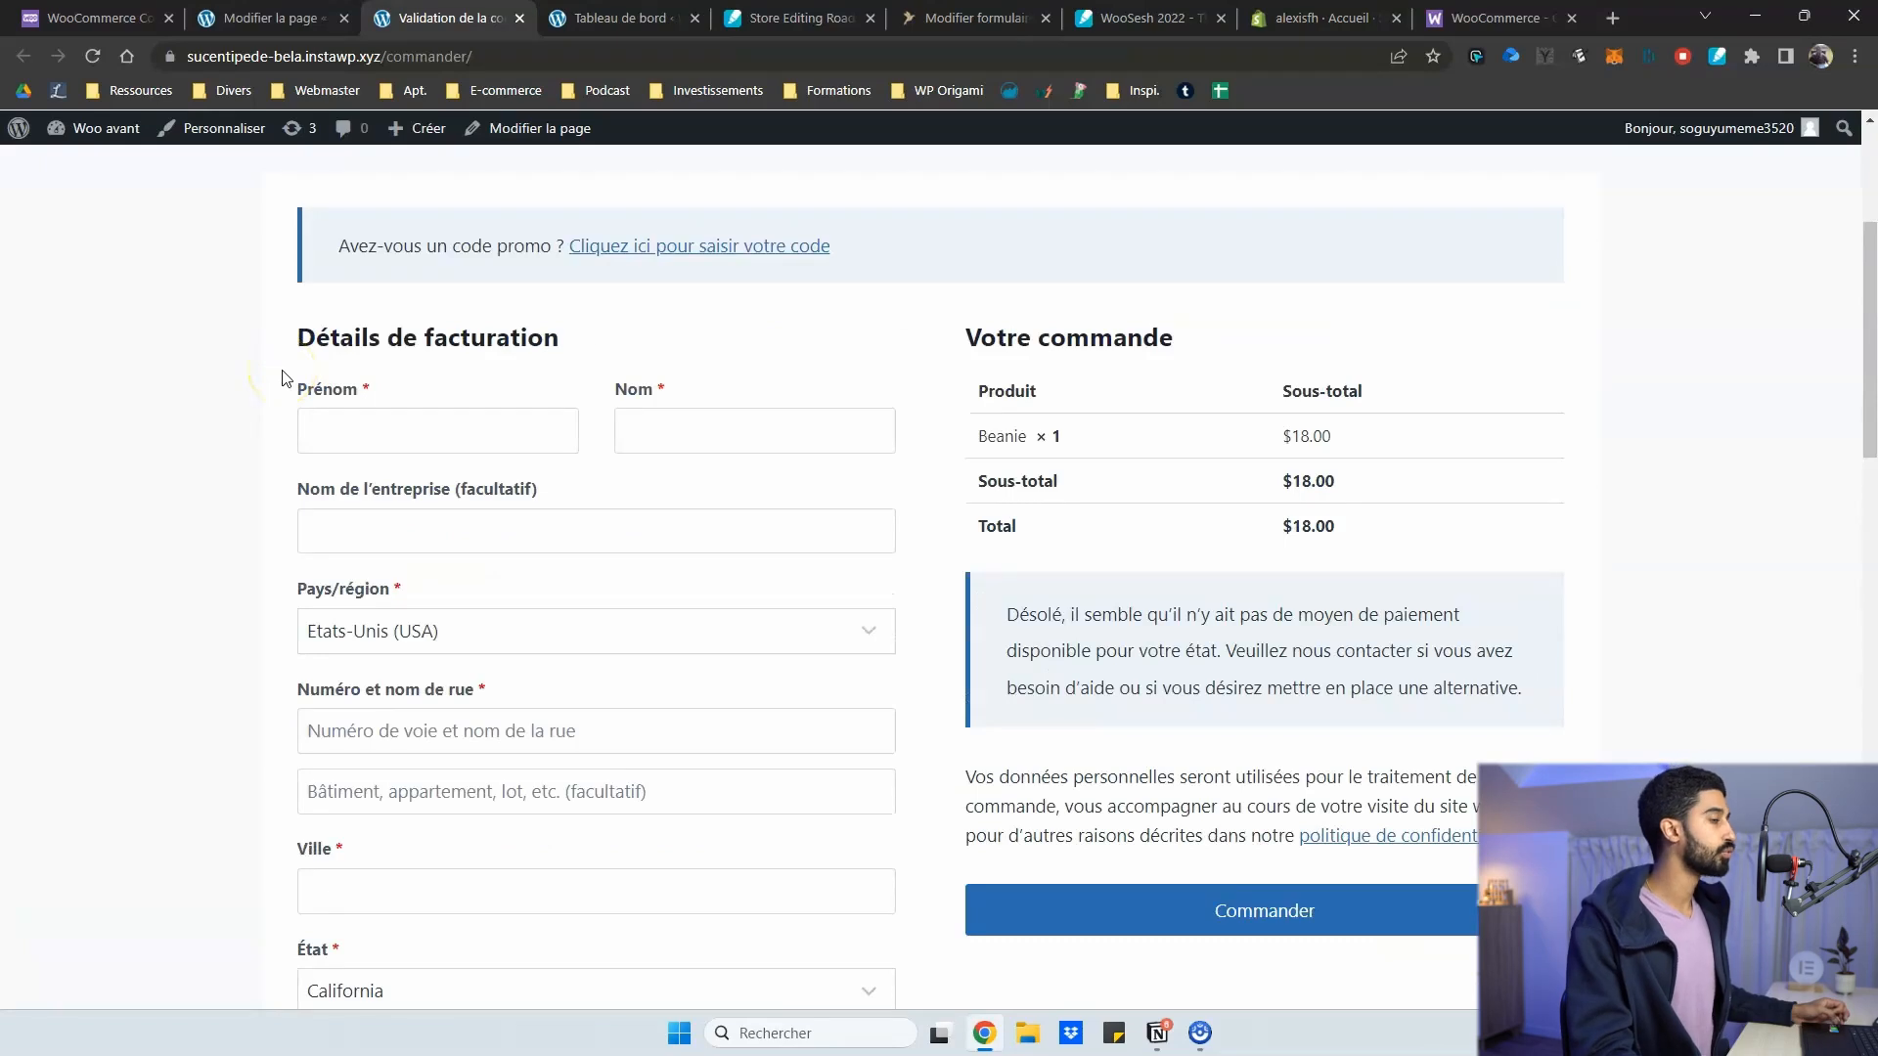
Examine the shortcode checkout form on the live page, from the billing details down to the order notes
scroll(369, 407, up, 1)
scroll(1240, 331, down, 2)
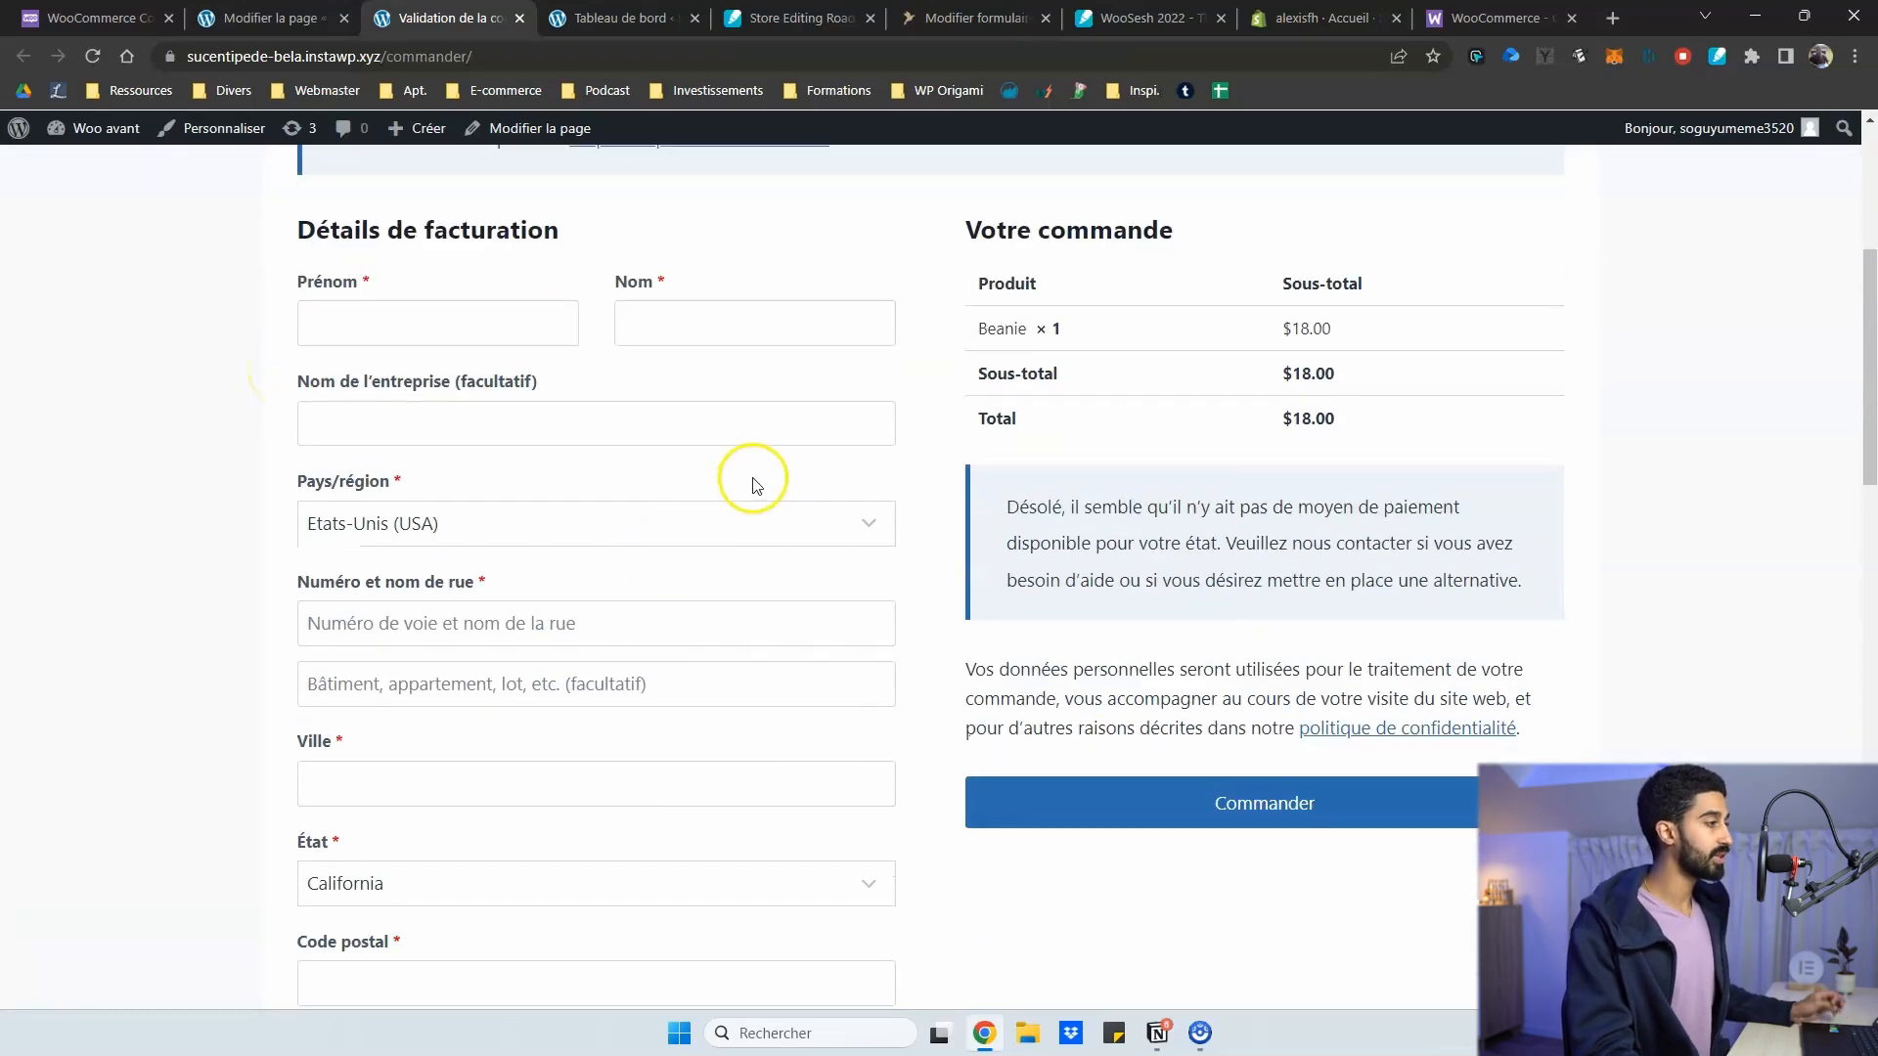
scroll(751, 370, up, 1)
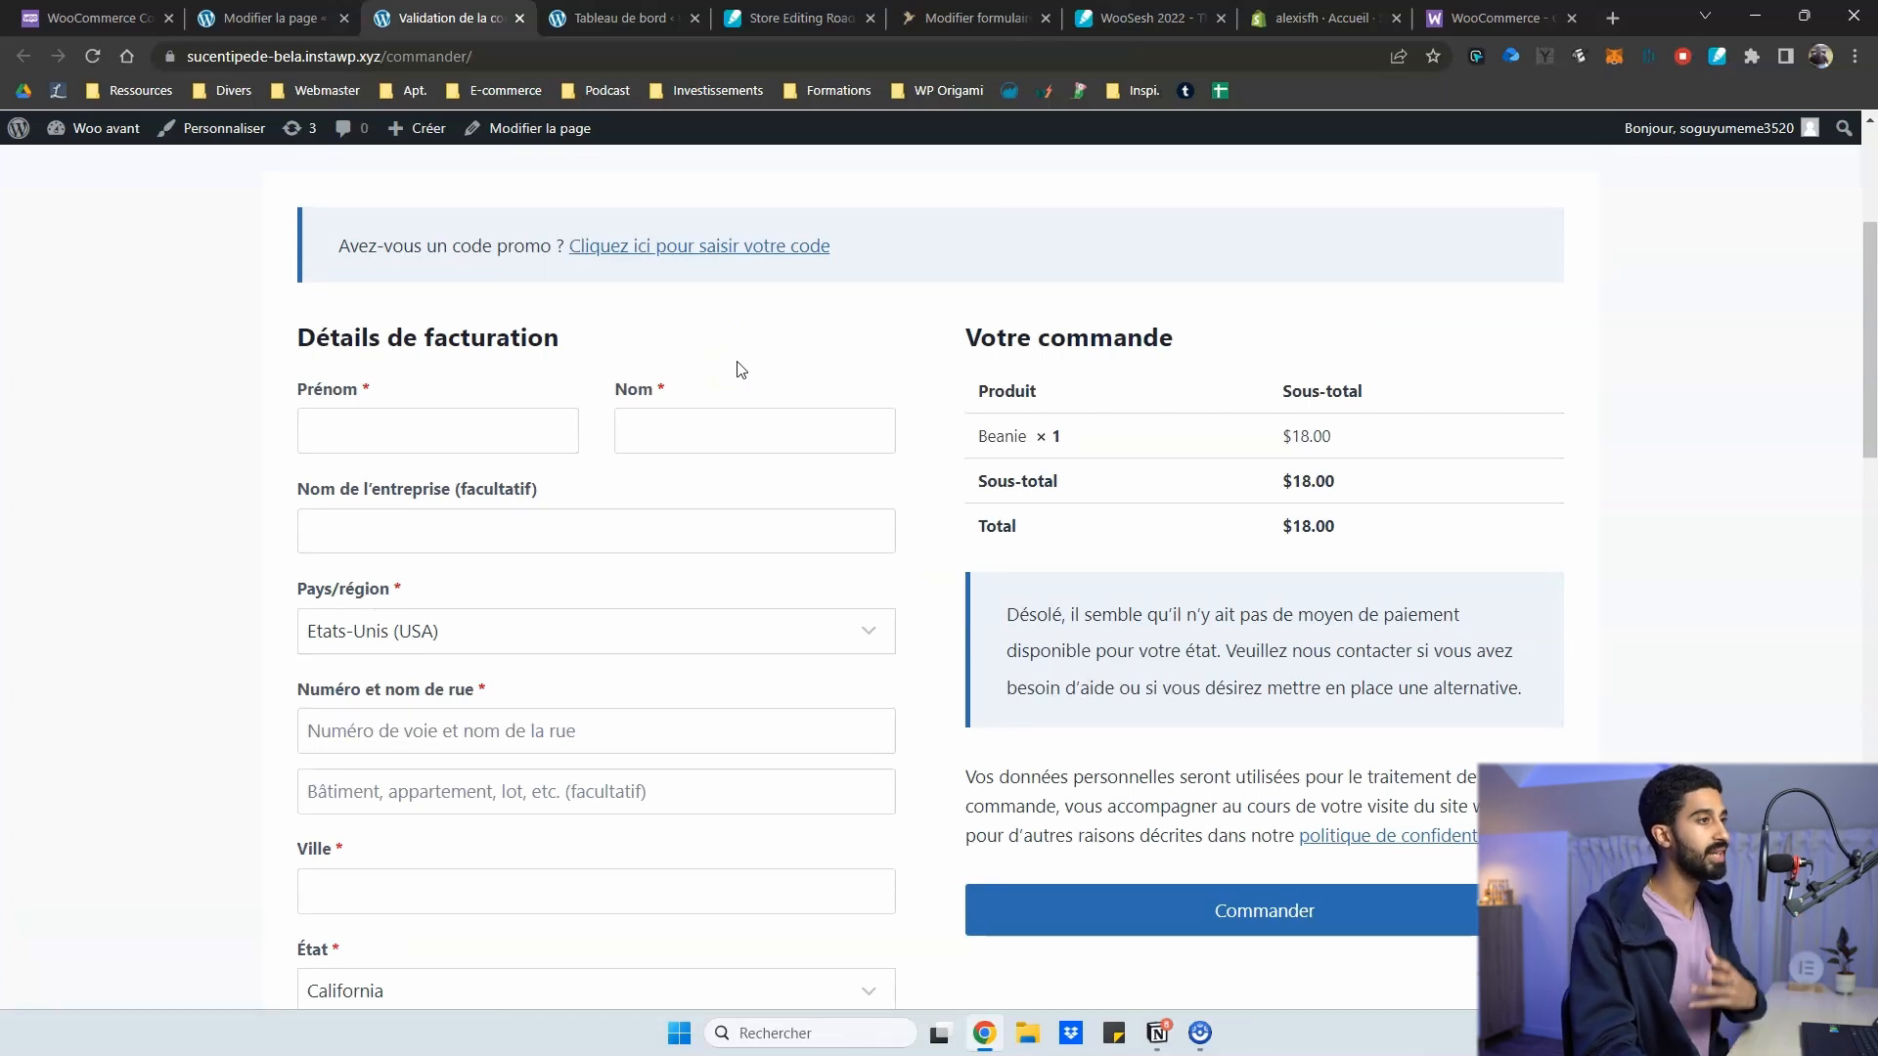
scroll(1383, 323, down, 2)
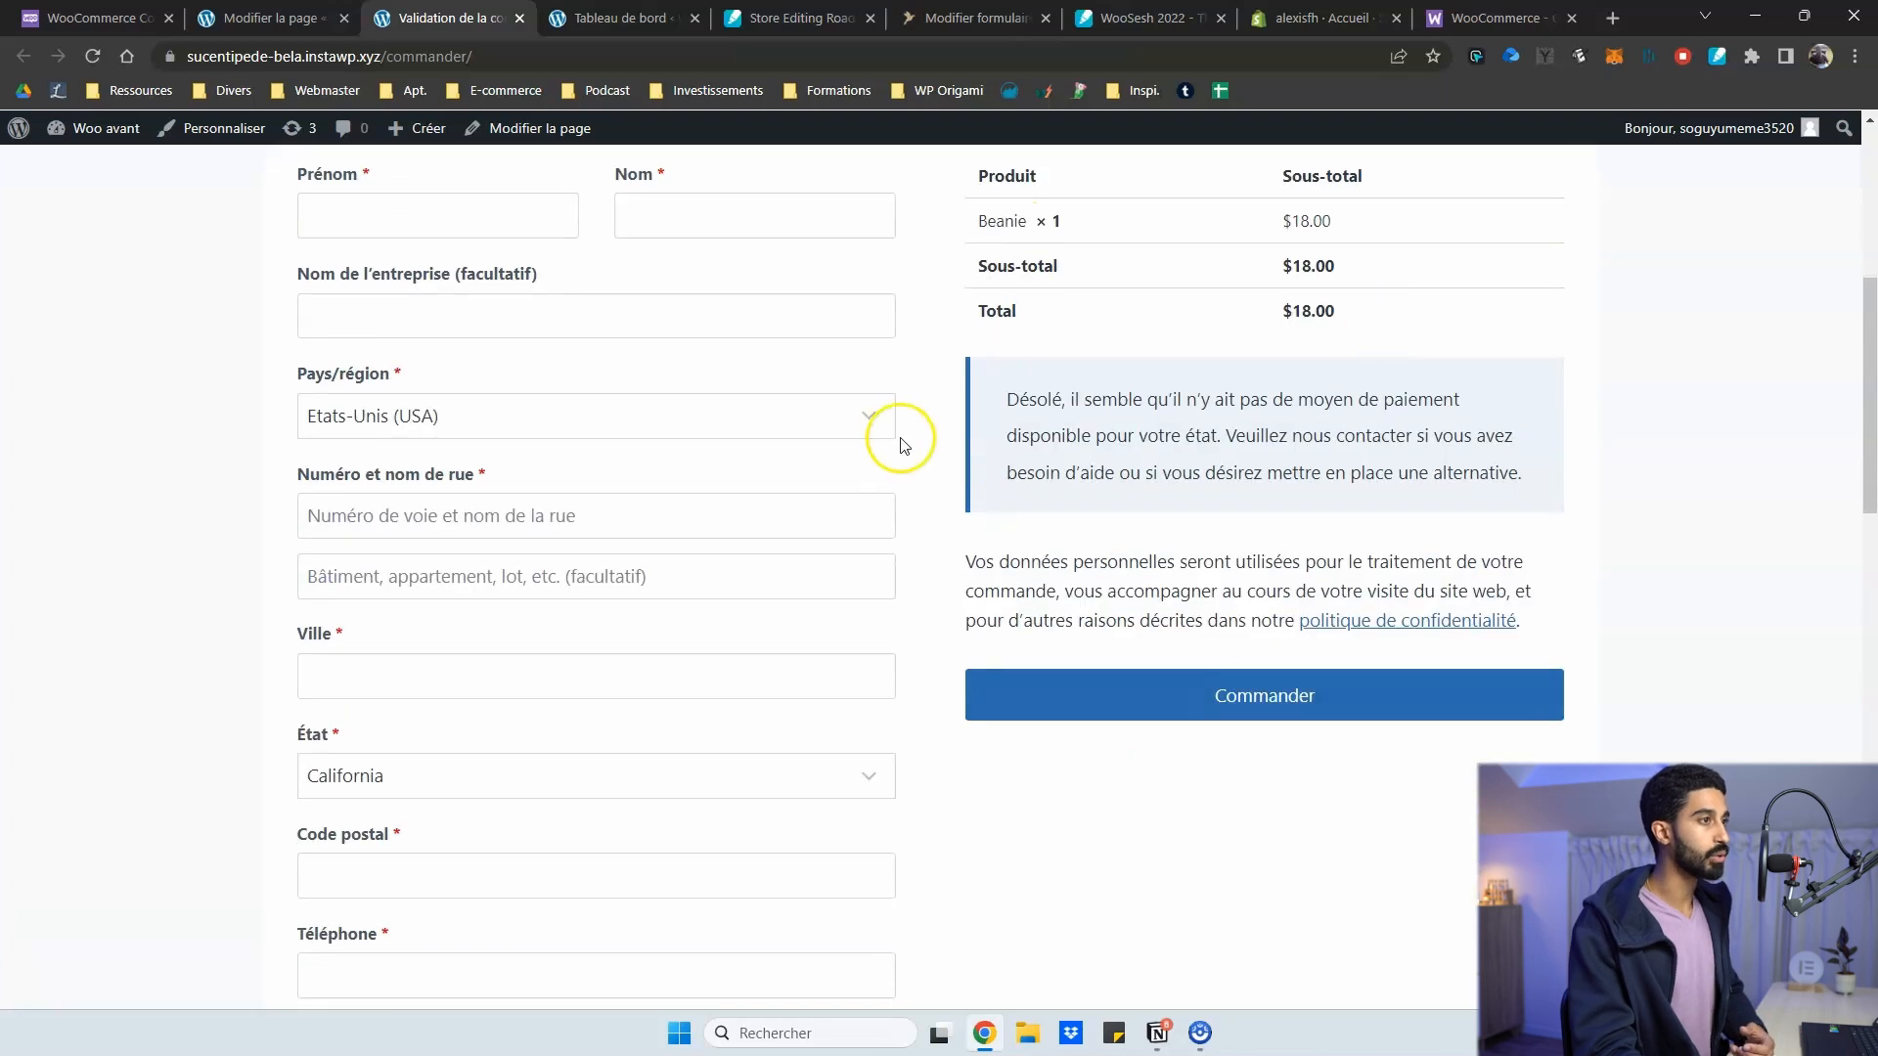
scroll(880, 430, down, 4)
scroll(834, 327, down, 3)
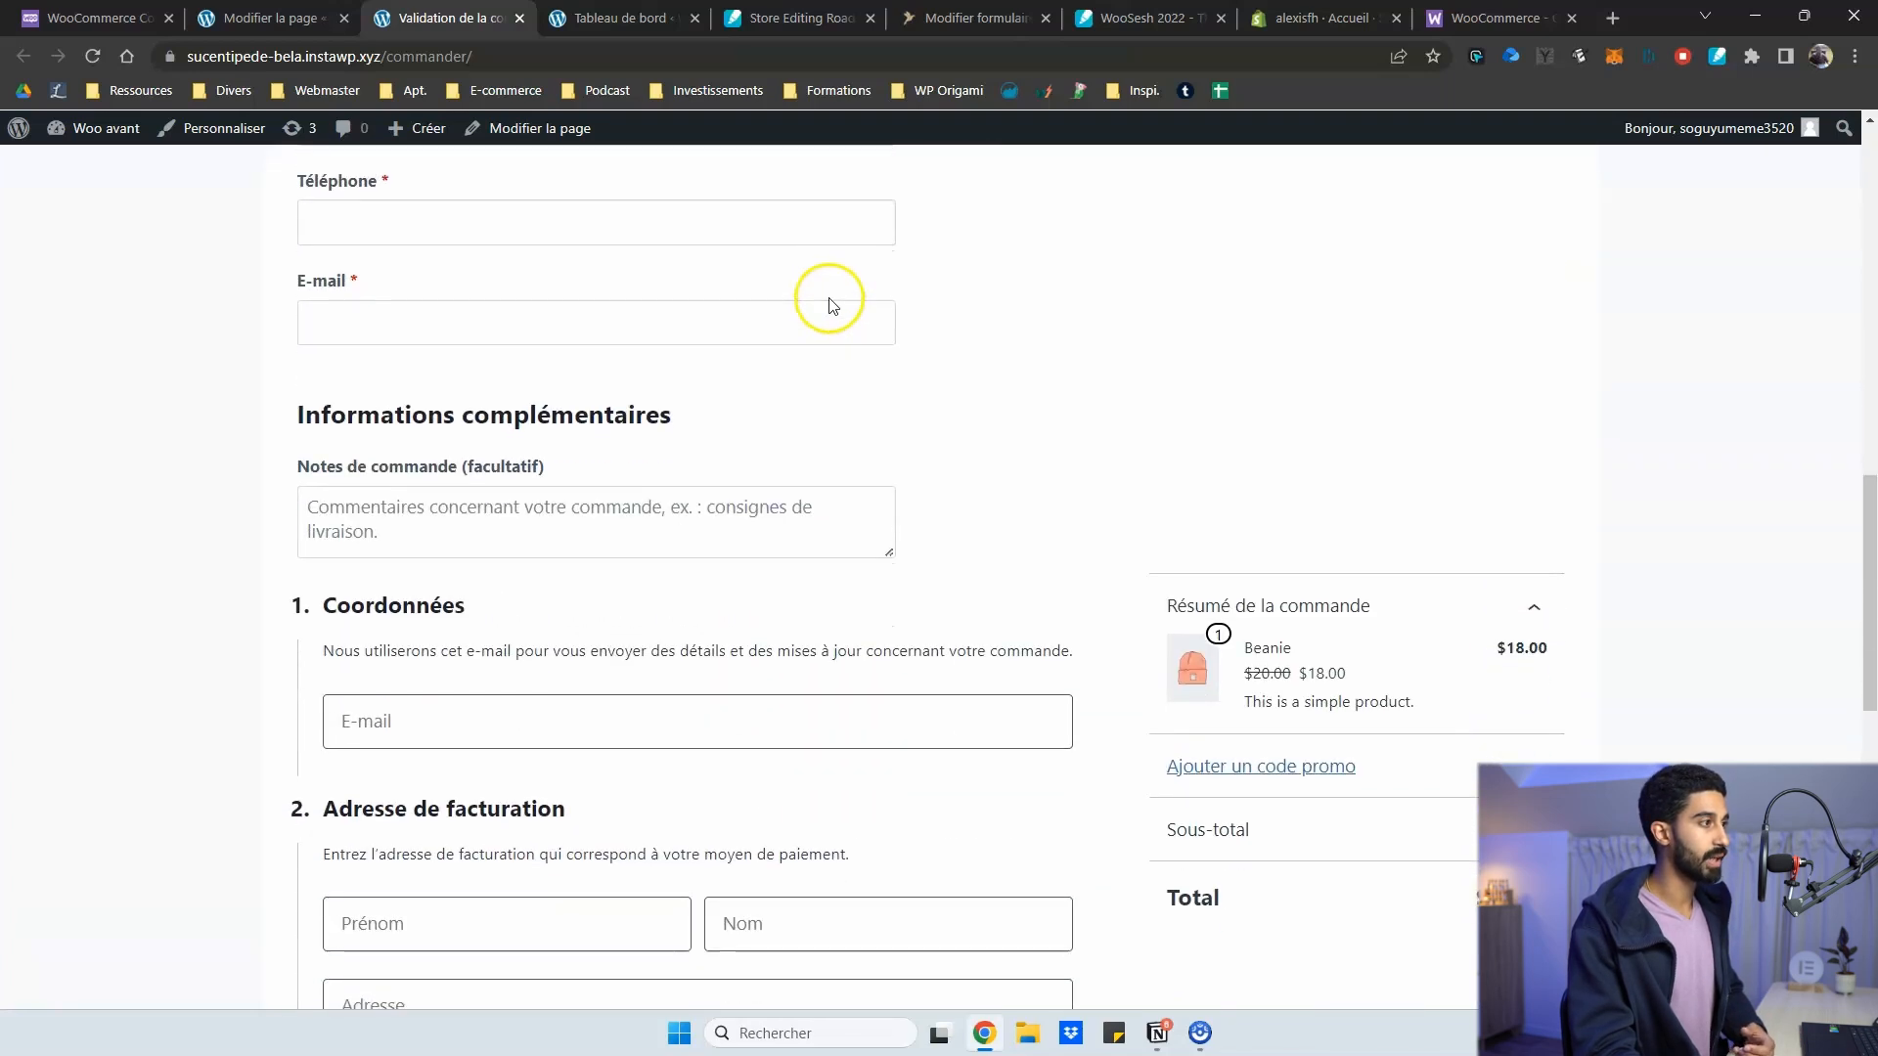
scroll(825, 301, up, 10)
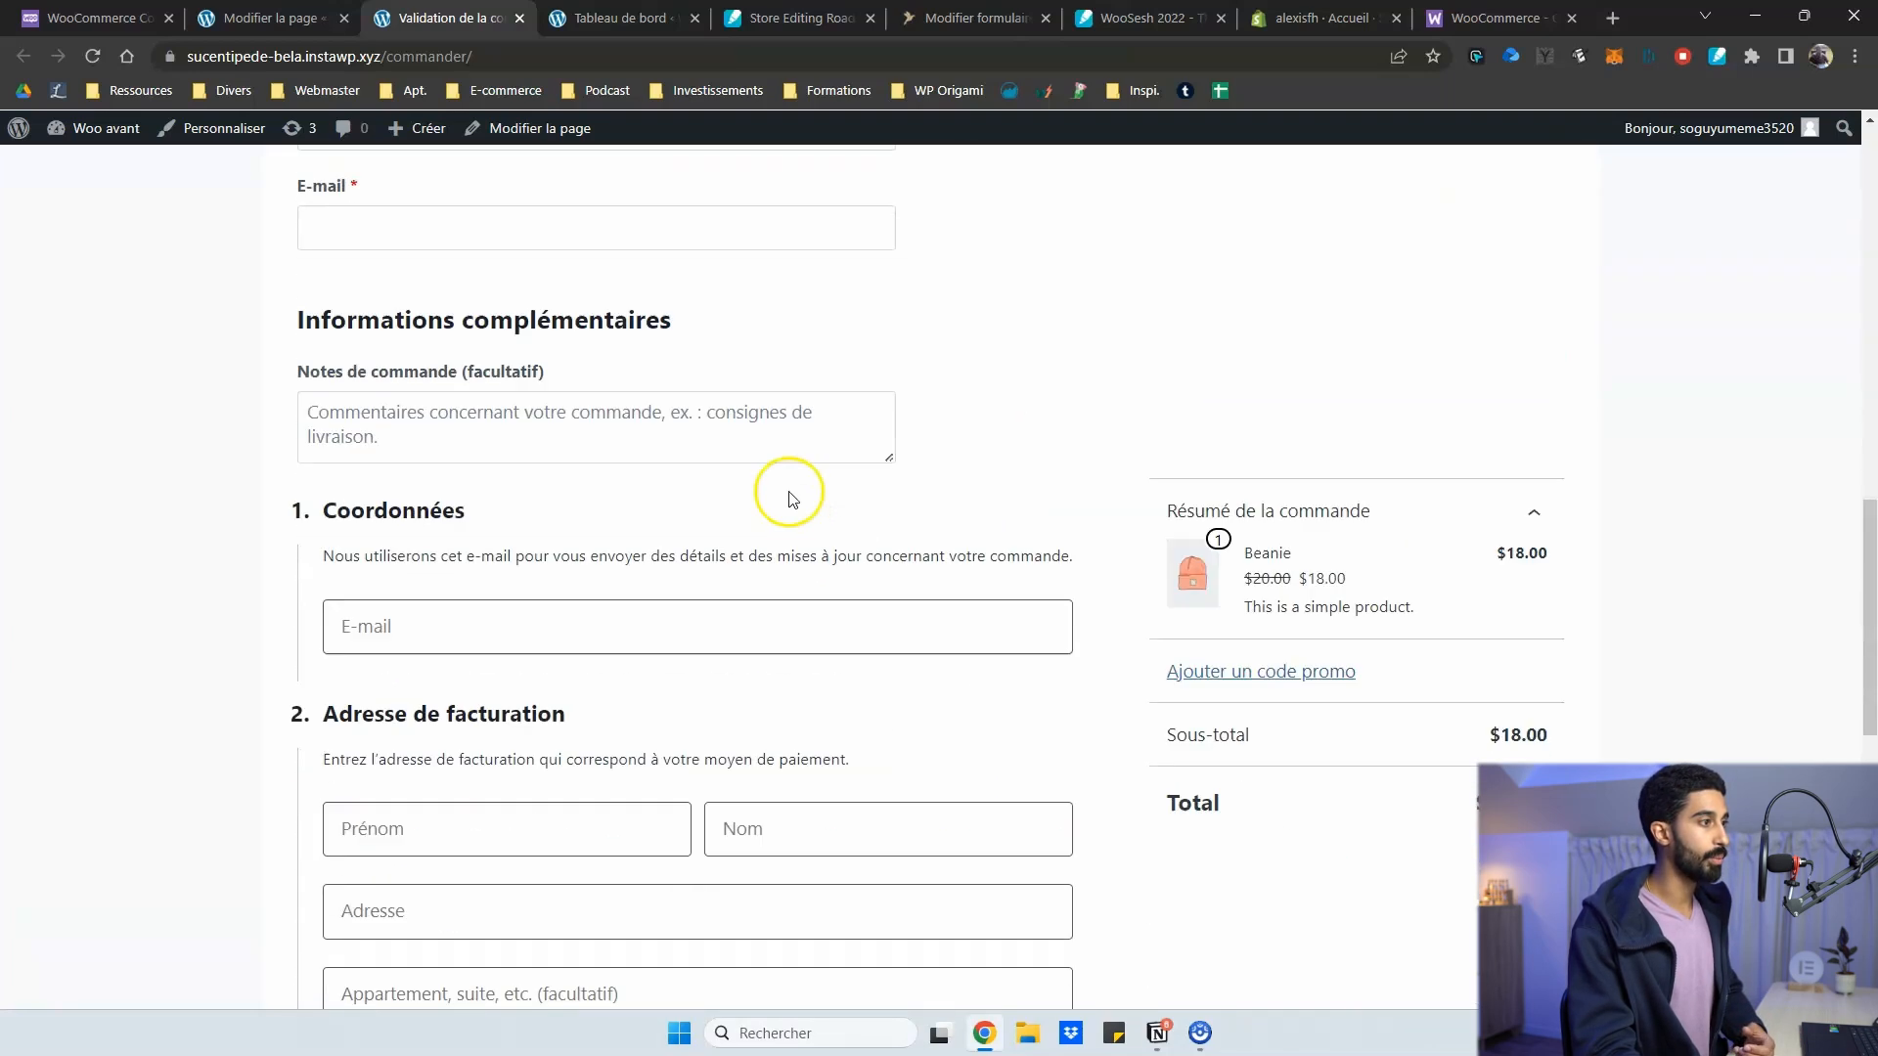
Examine the block-based checkout on the live page, covering contact details, billing address, payment options and order summary
scroll(791, 484, down, 3)
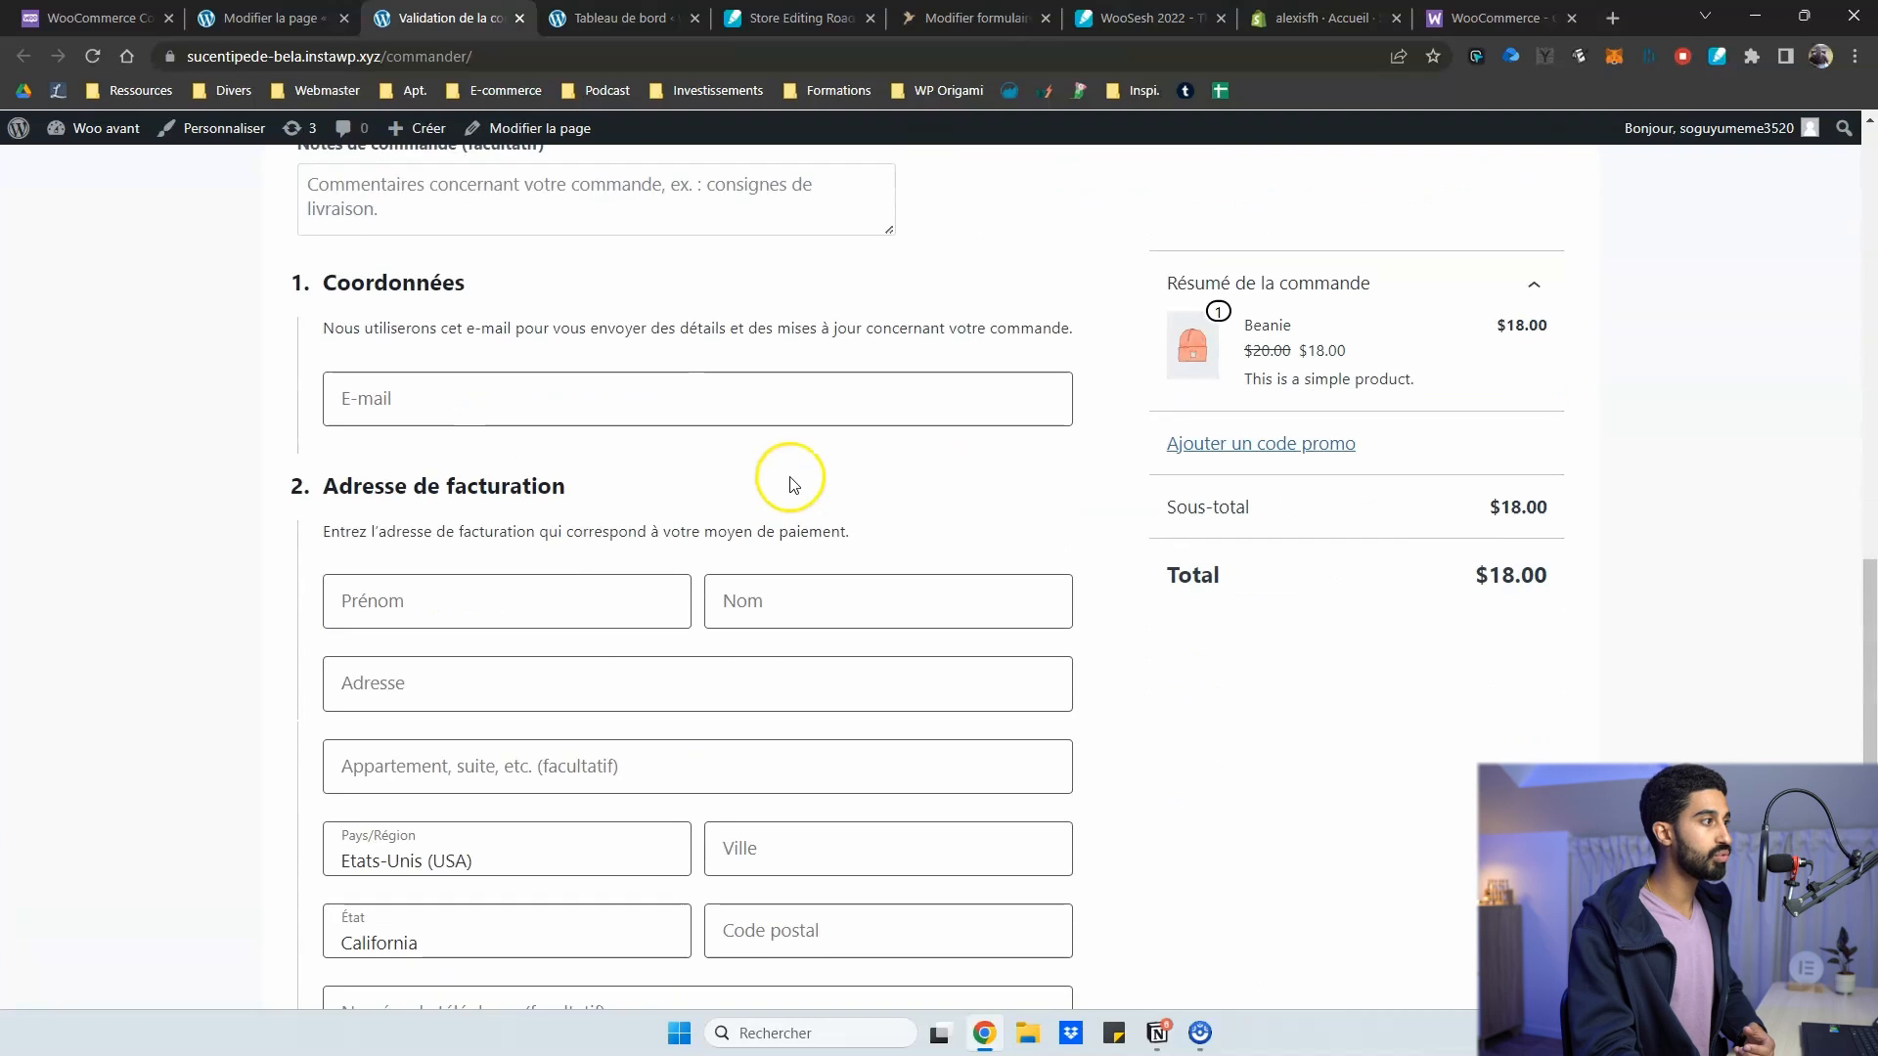
scroll(797, 473, up, 1)
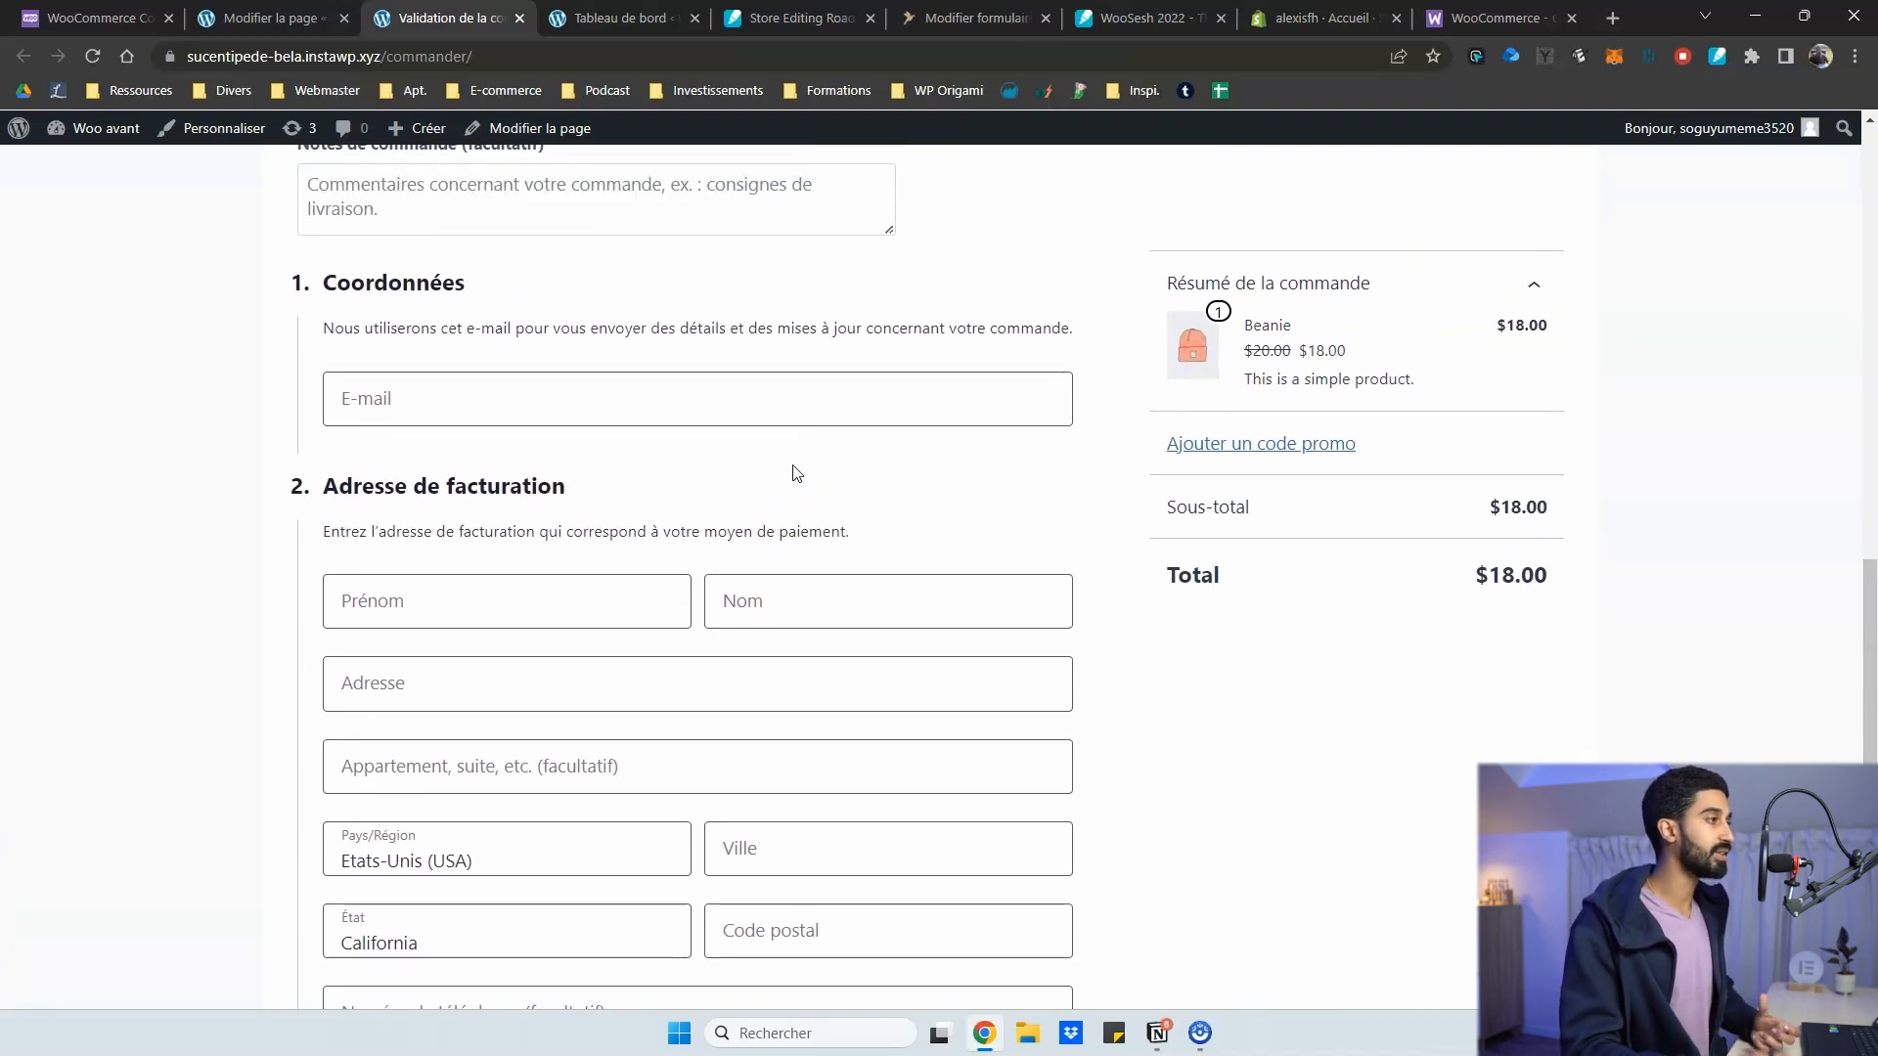
scroll(330, 327, down, 5)
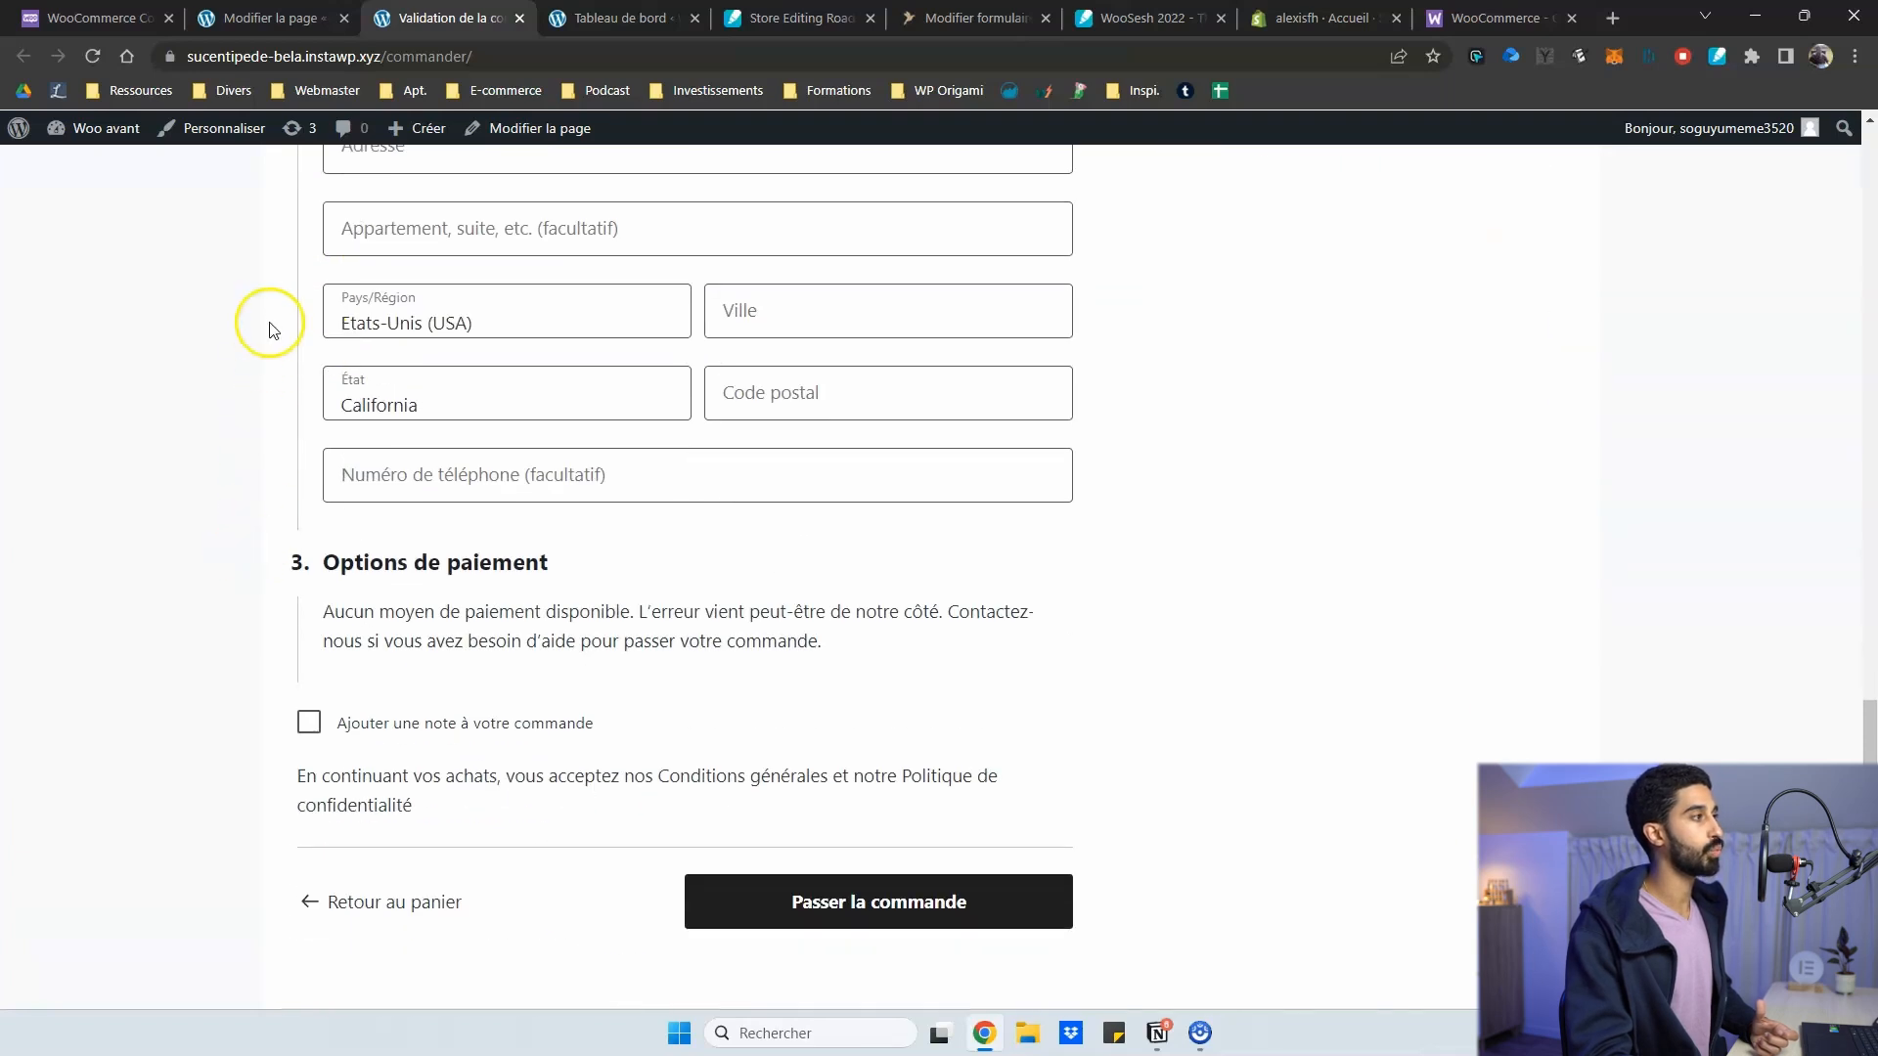
scroll(461, 671, down, 1)
scroll(495, 629, up, 7)
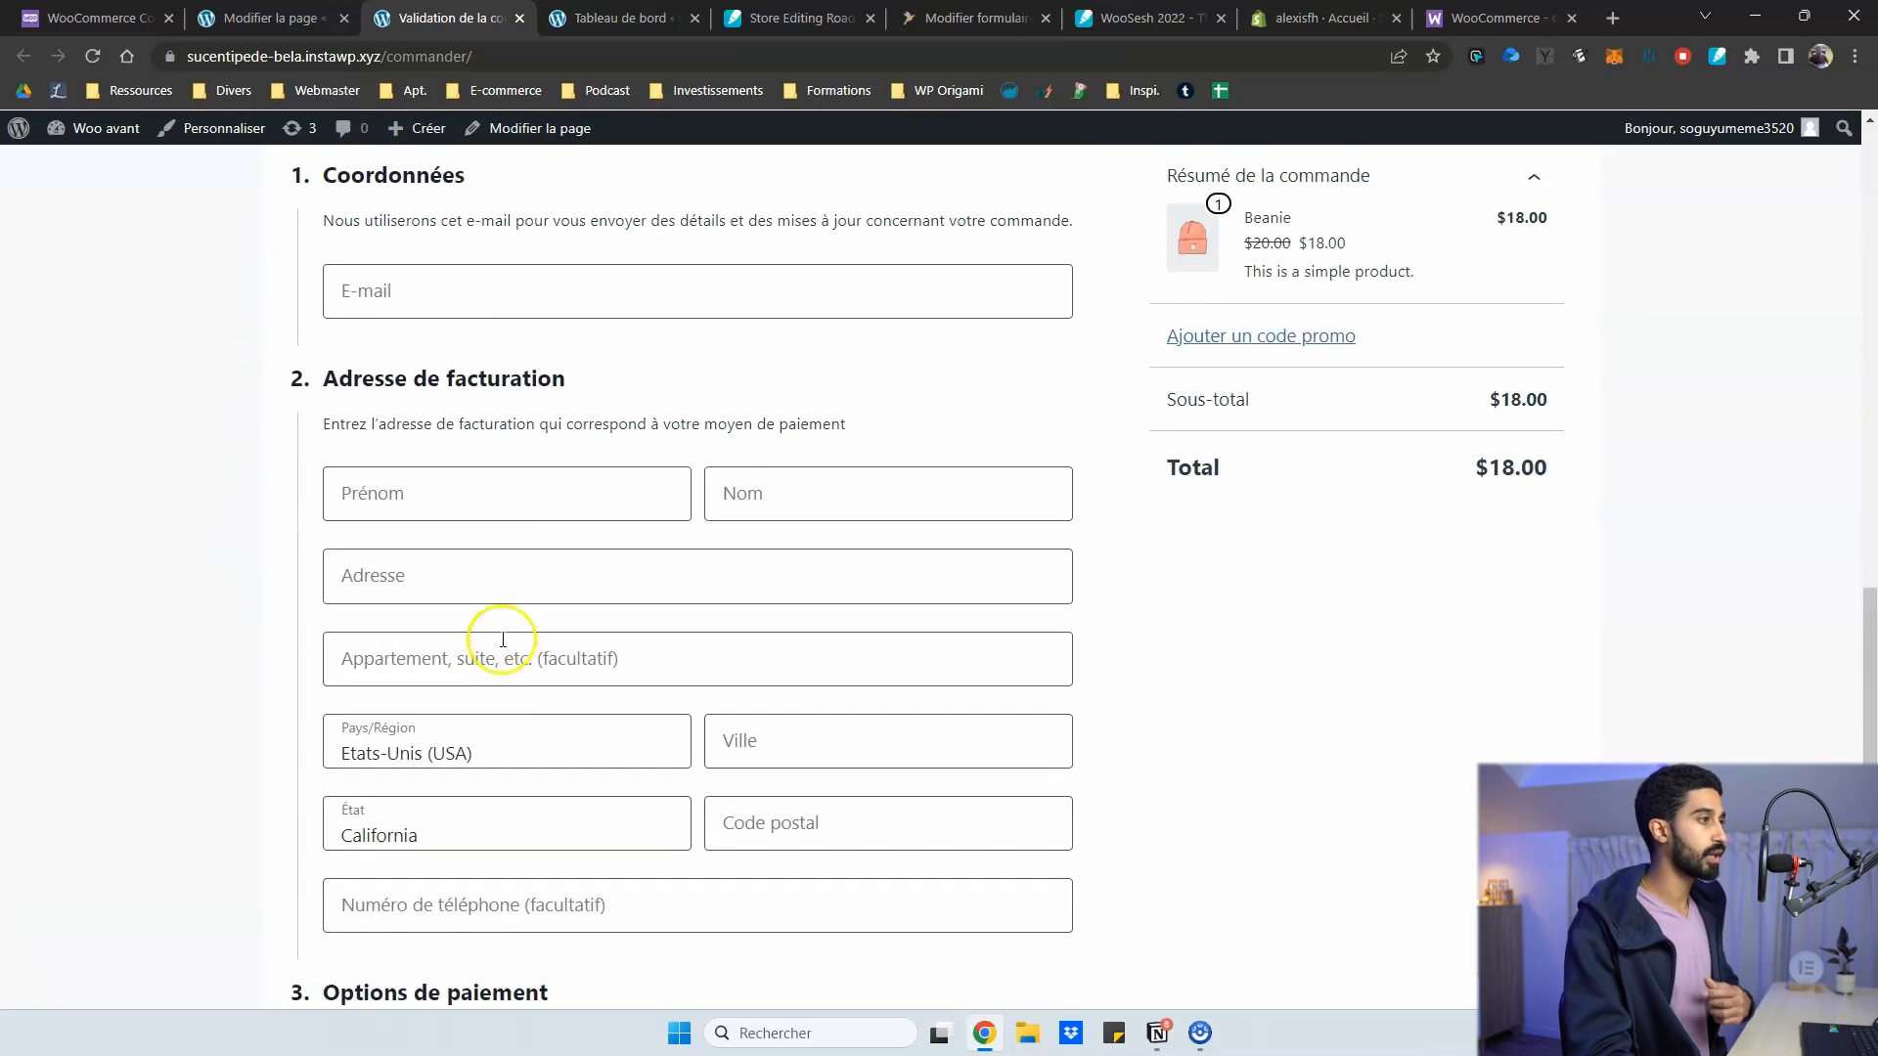
scroll(616, 449, up, 1)
scroll(1006, 512, down, 1)
scroll(1007, 522, down, 3)
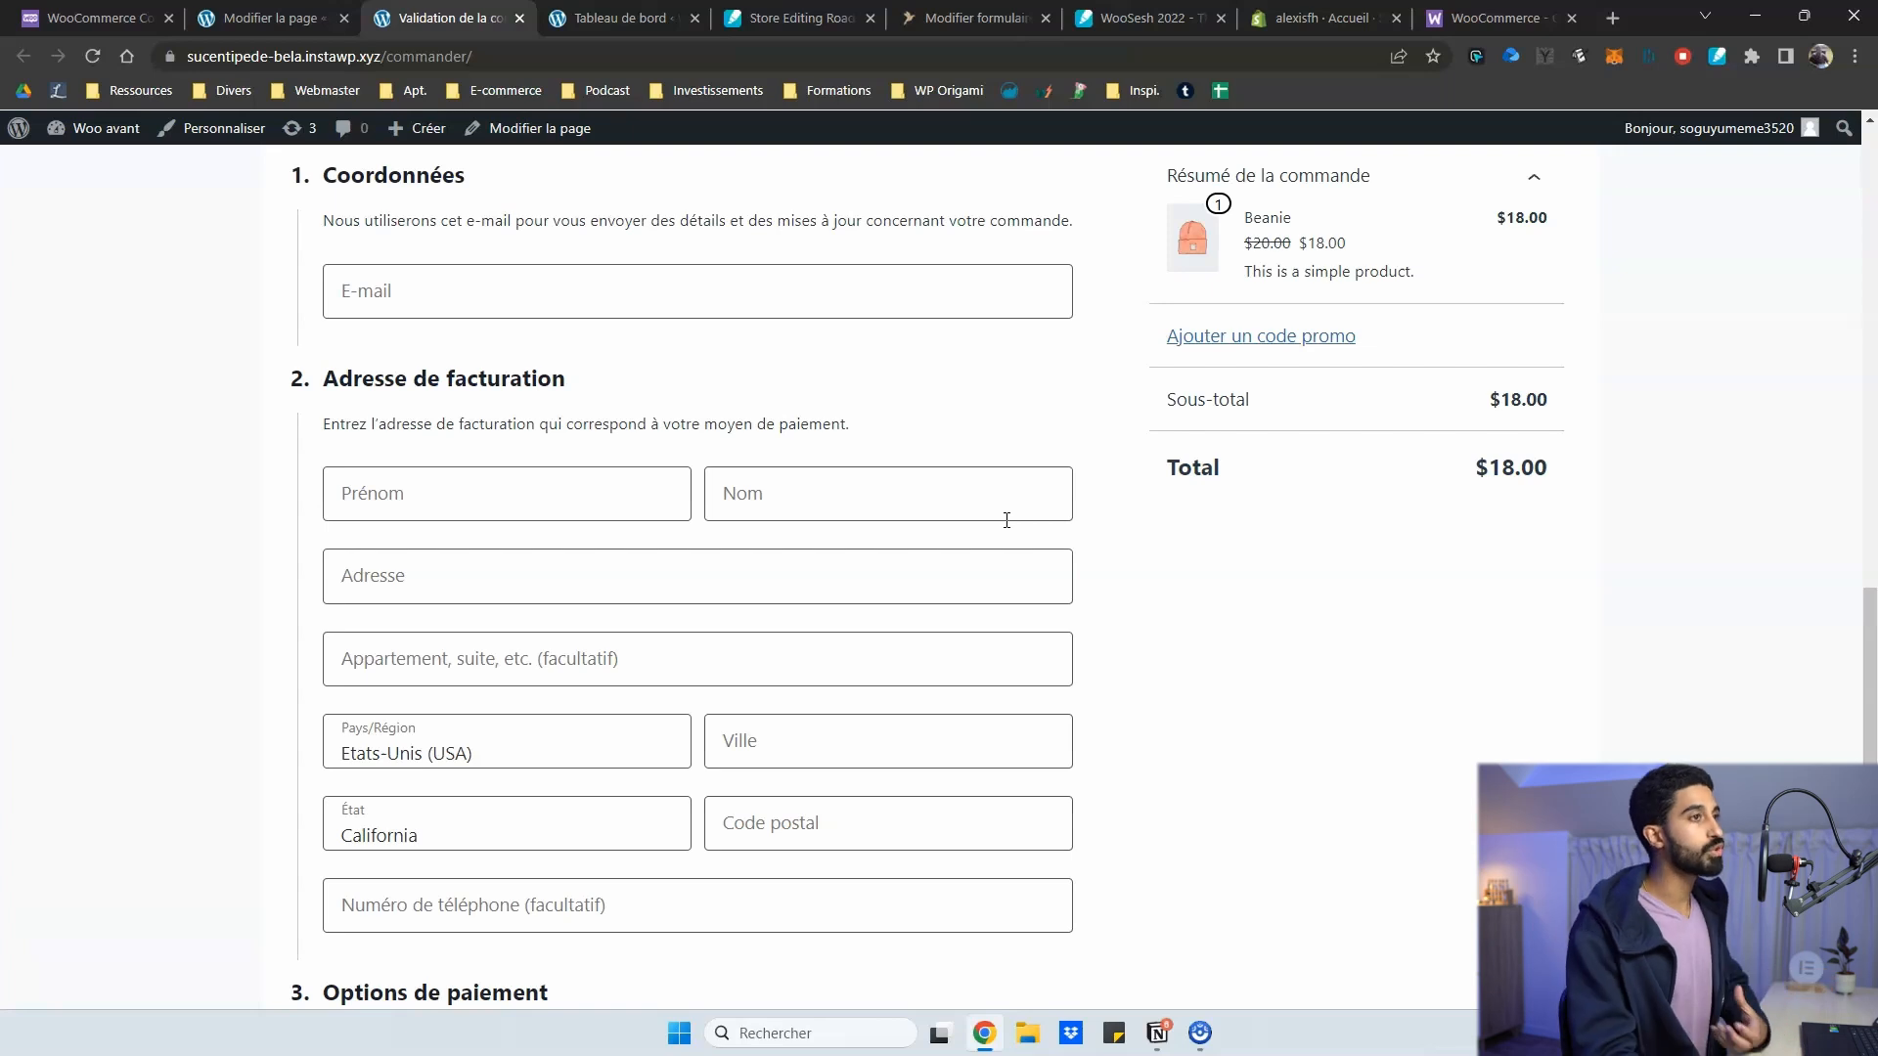
scroll(909, 440, up, 1)
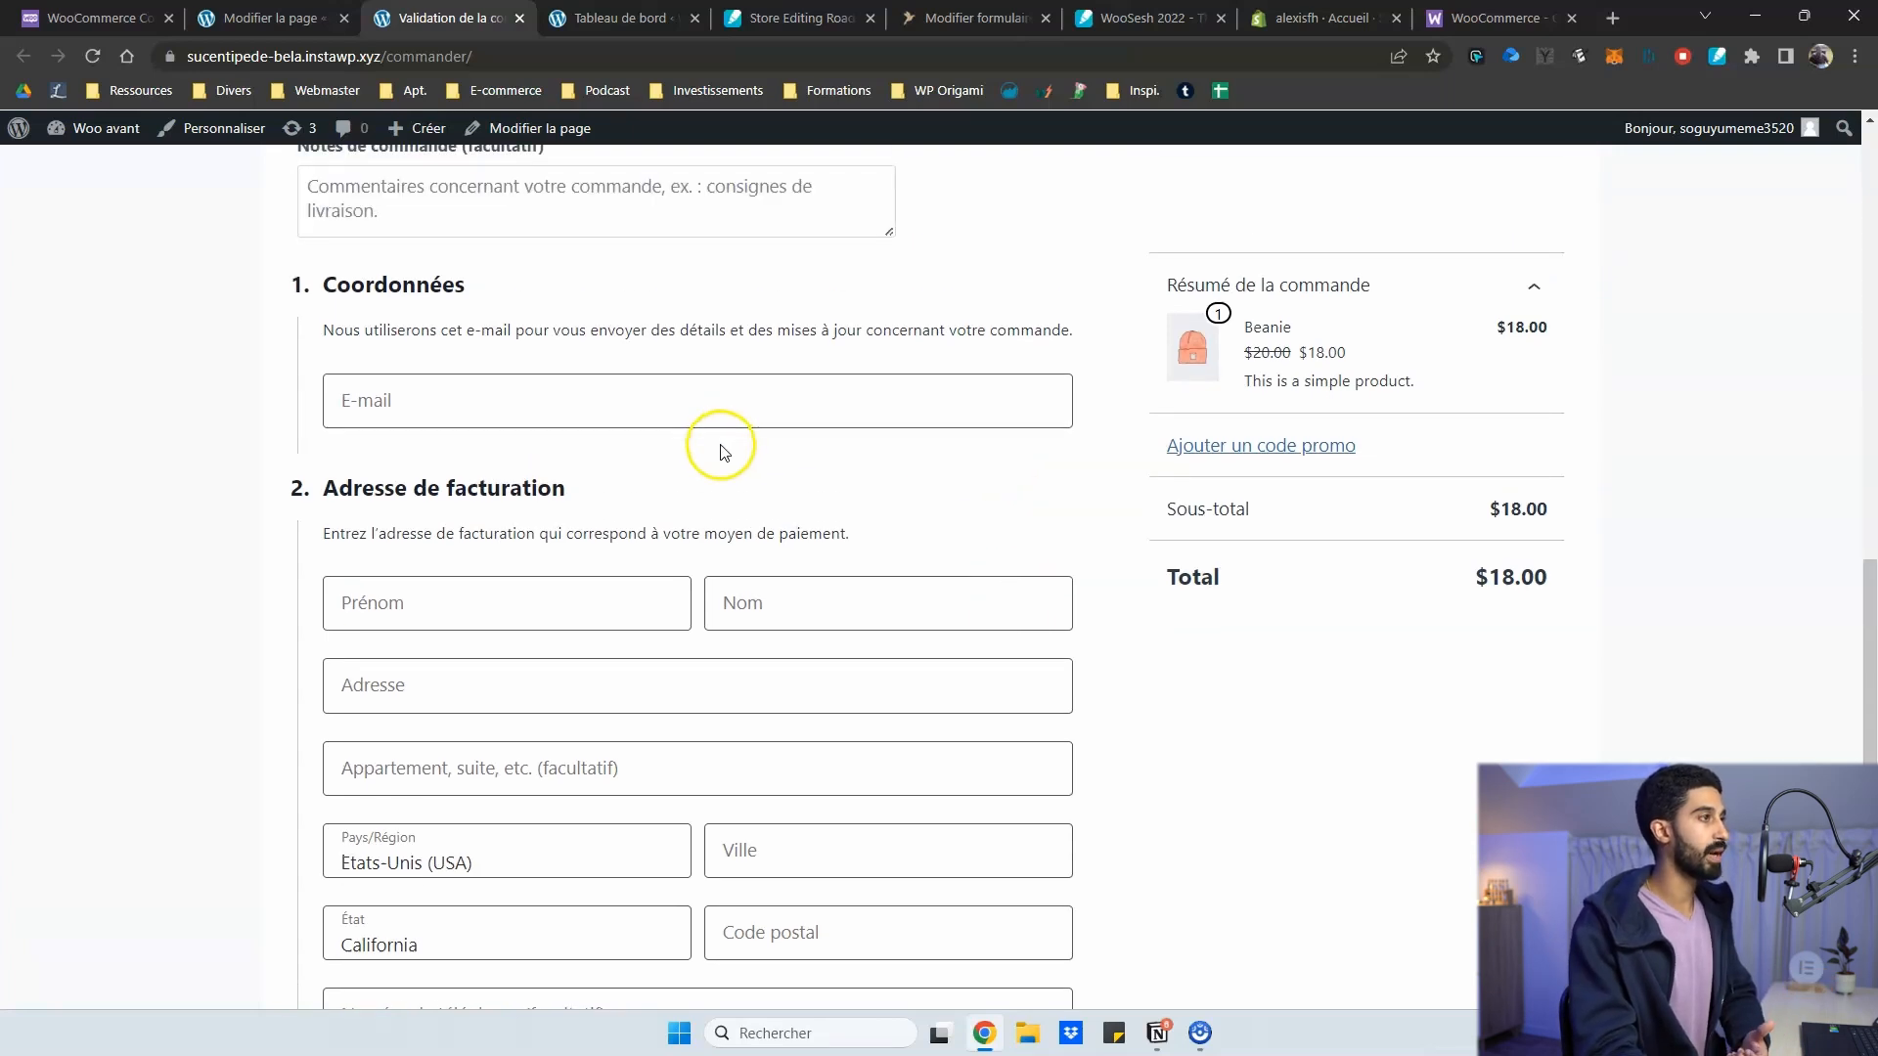
scroll(709, 469, up, 1)
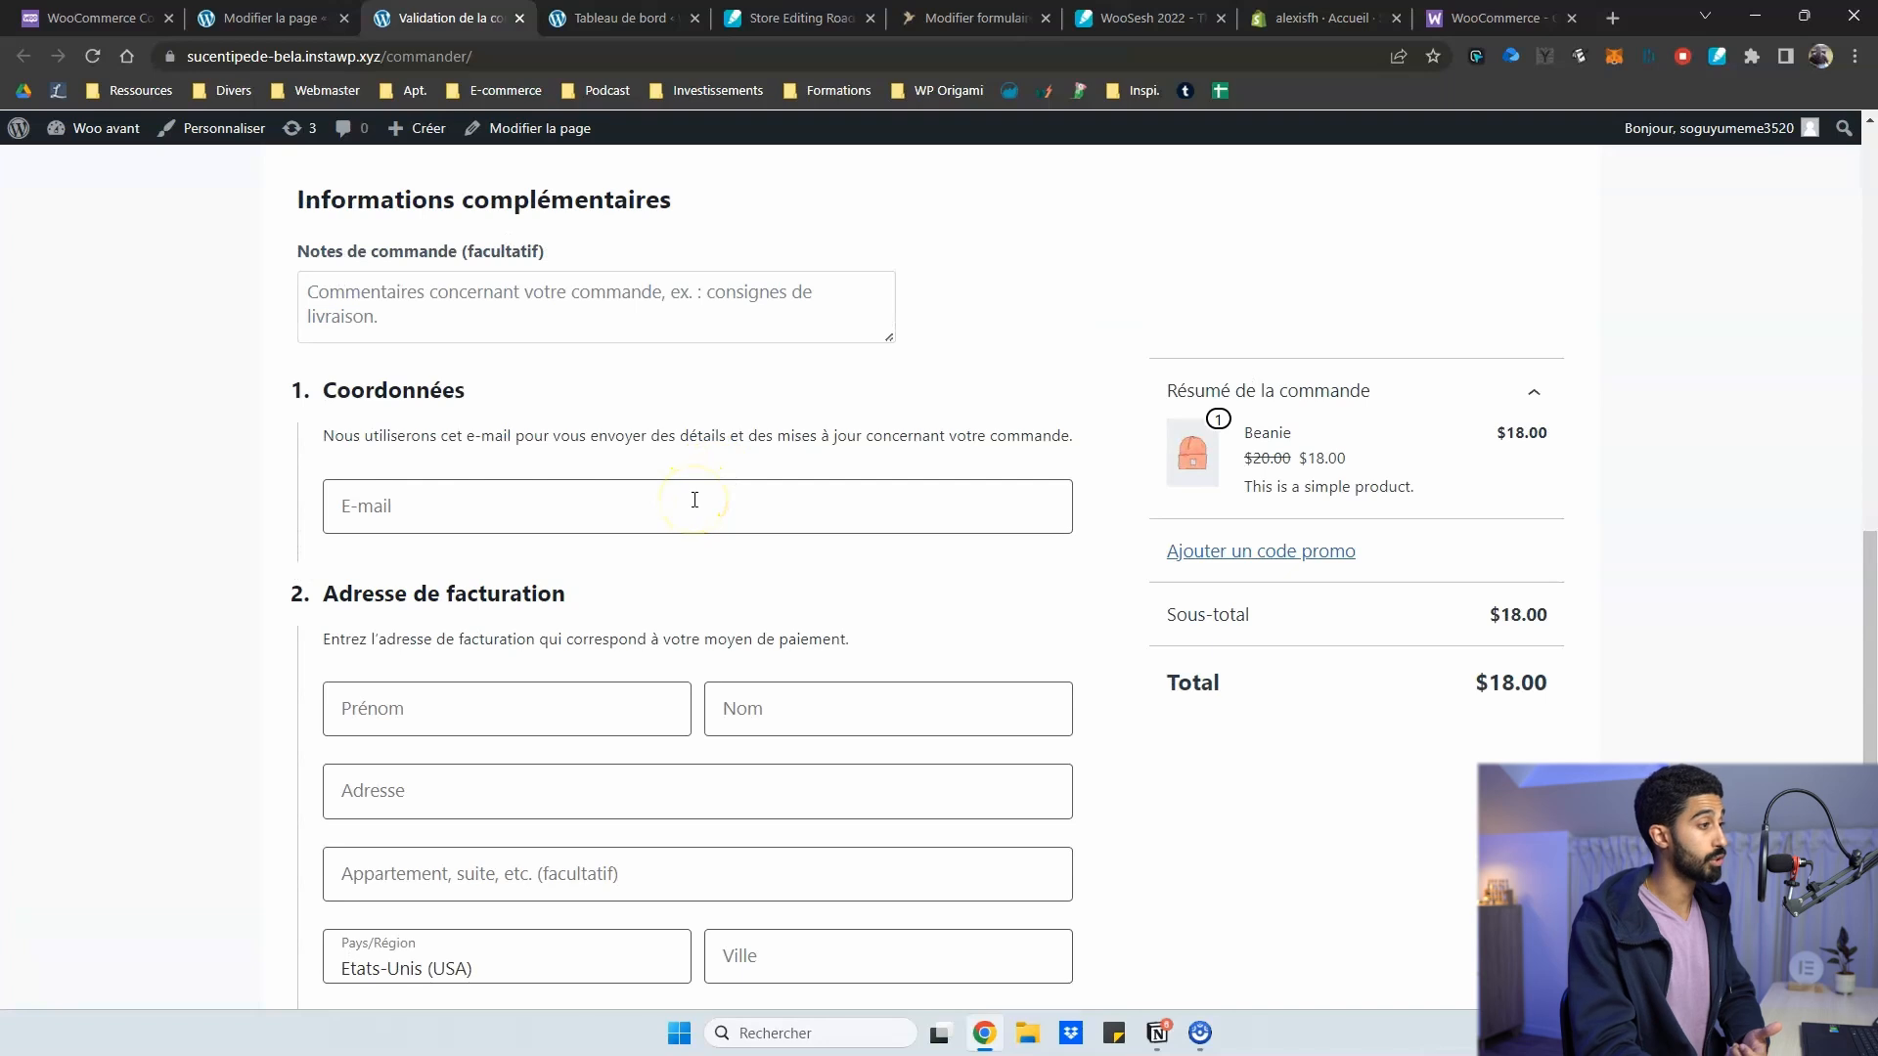
scroll(641, 528, down, 2)
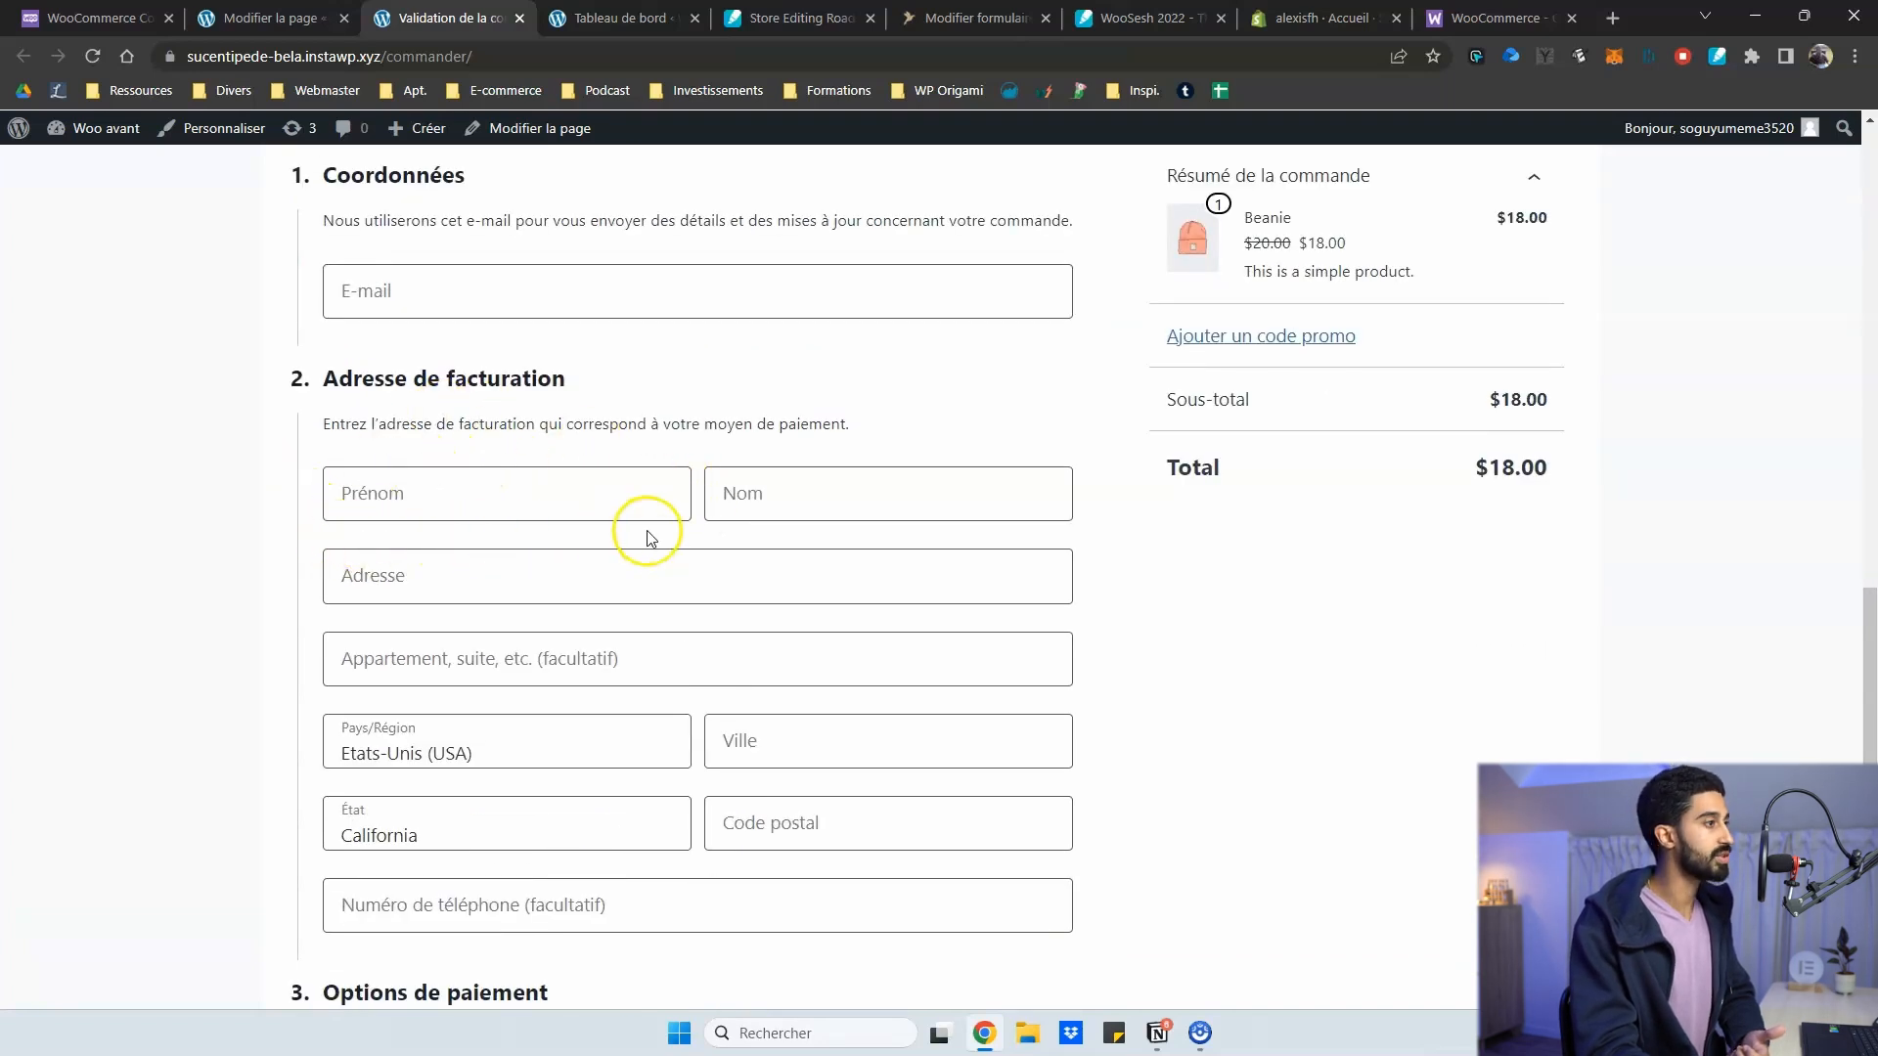
scroll(685, 391, down, 3)
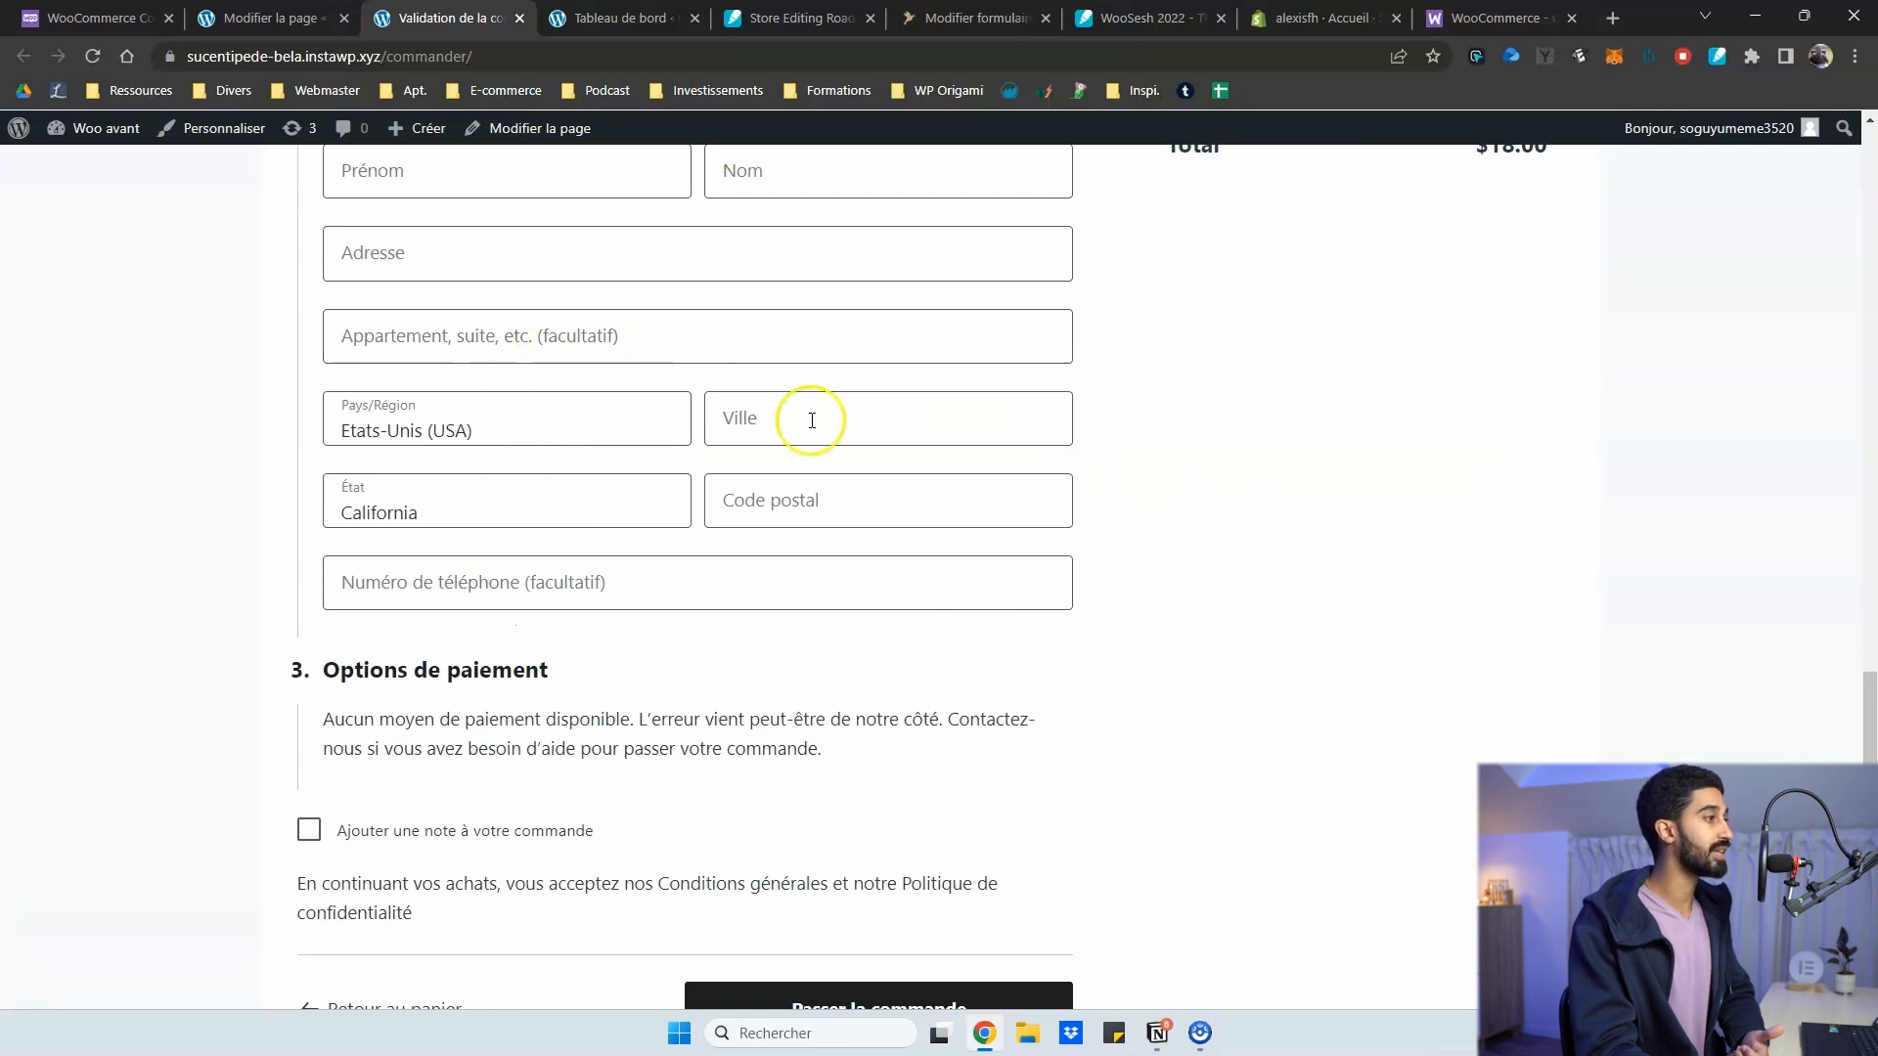
scroll(685, 479, up, 2)
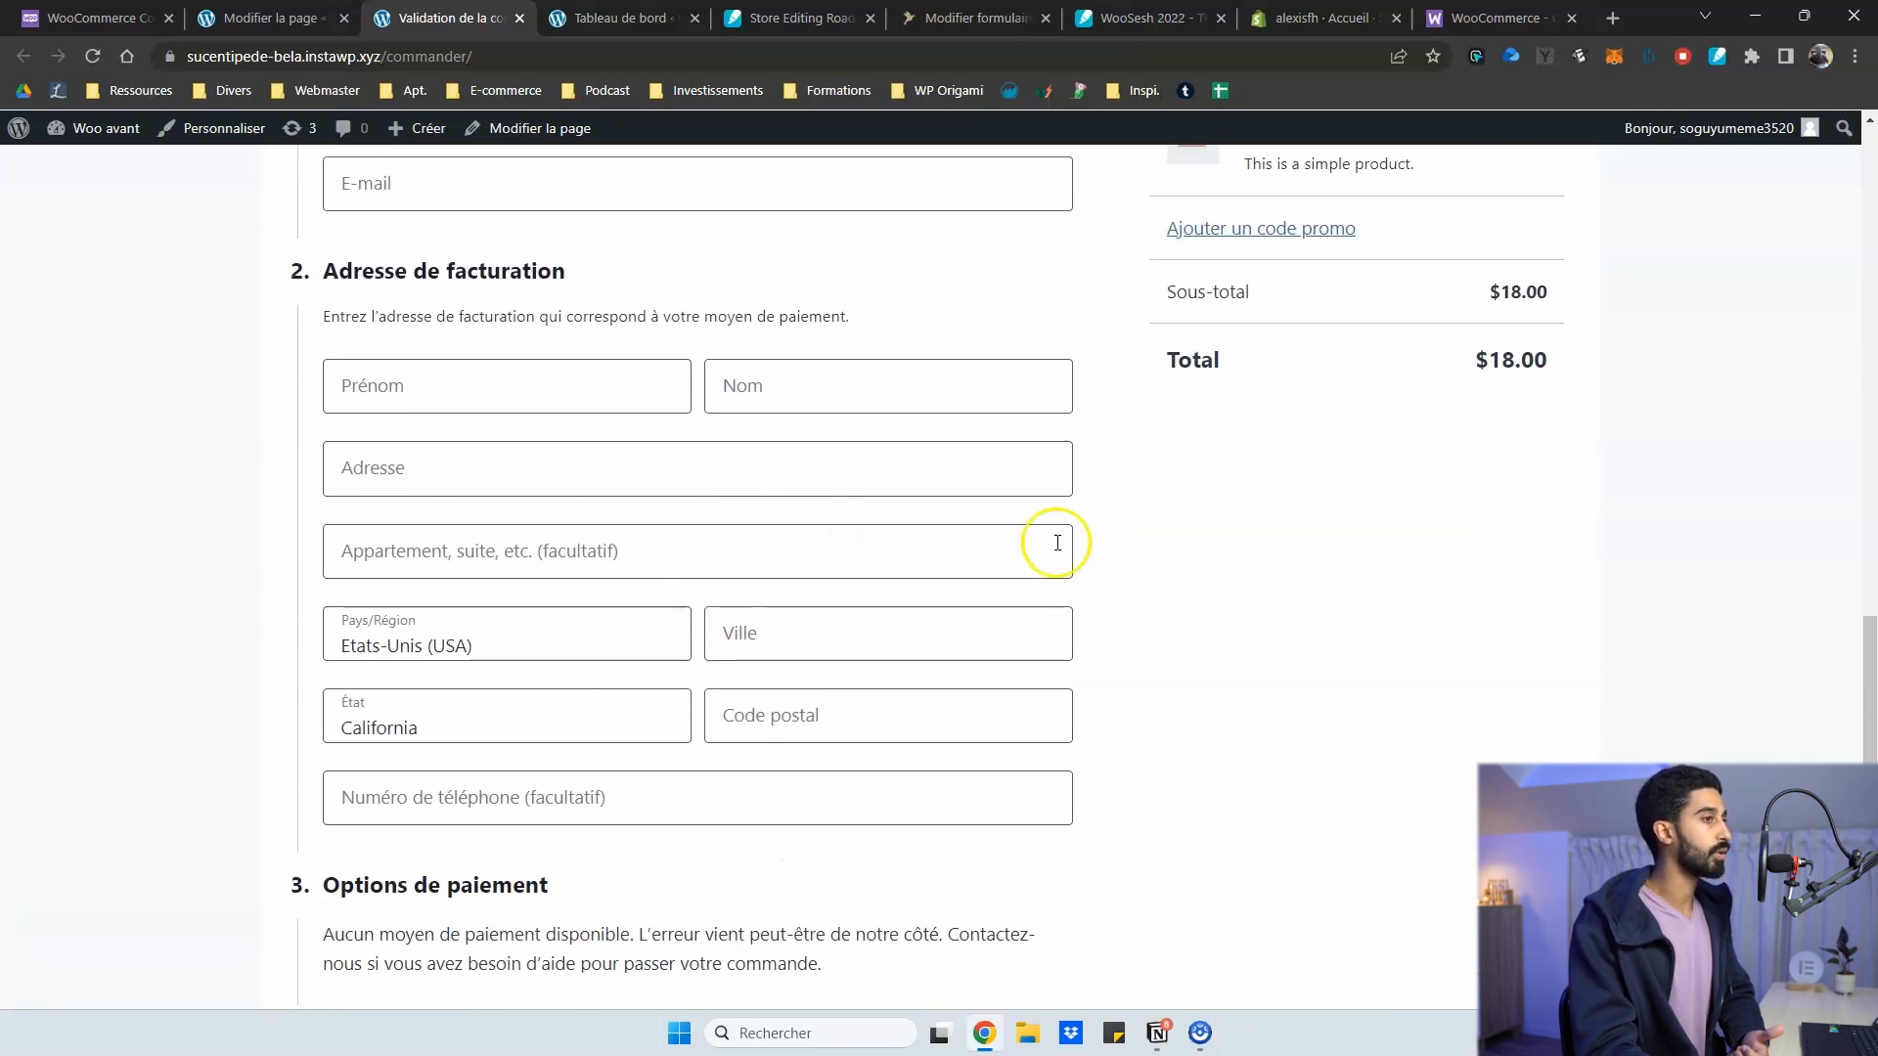
Compare the shortcode checkout form with the block-based version beneath it, including the return-to-cart link and order button
scroll(1057, 542, up, 10)
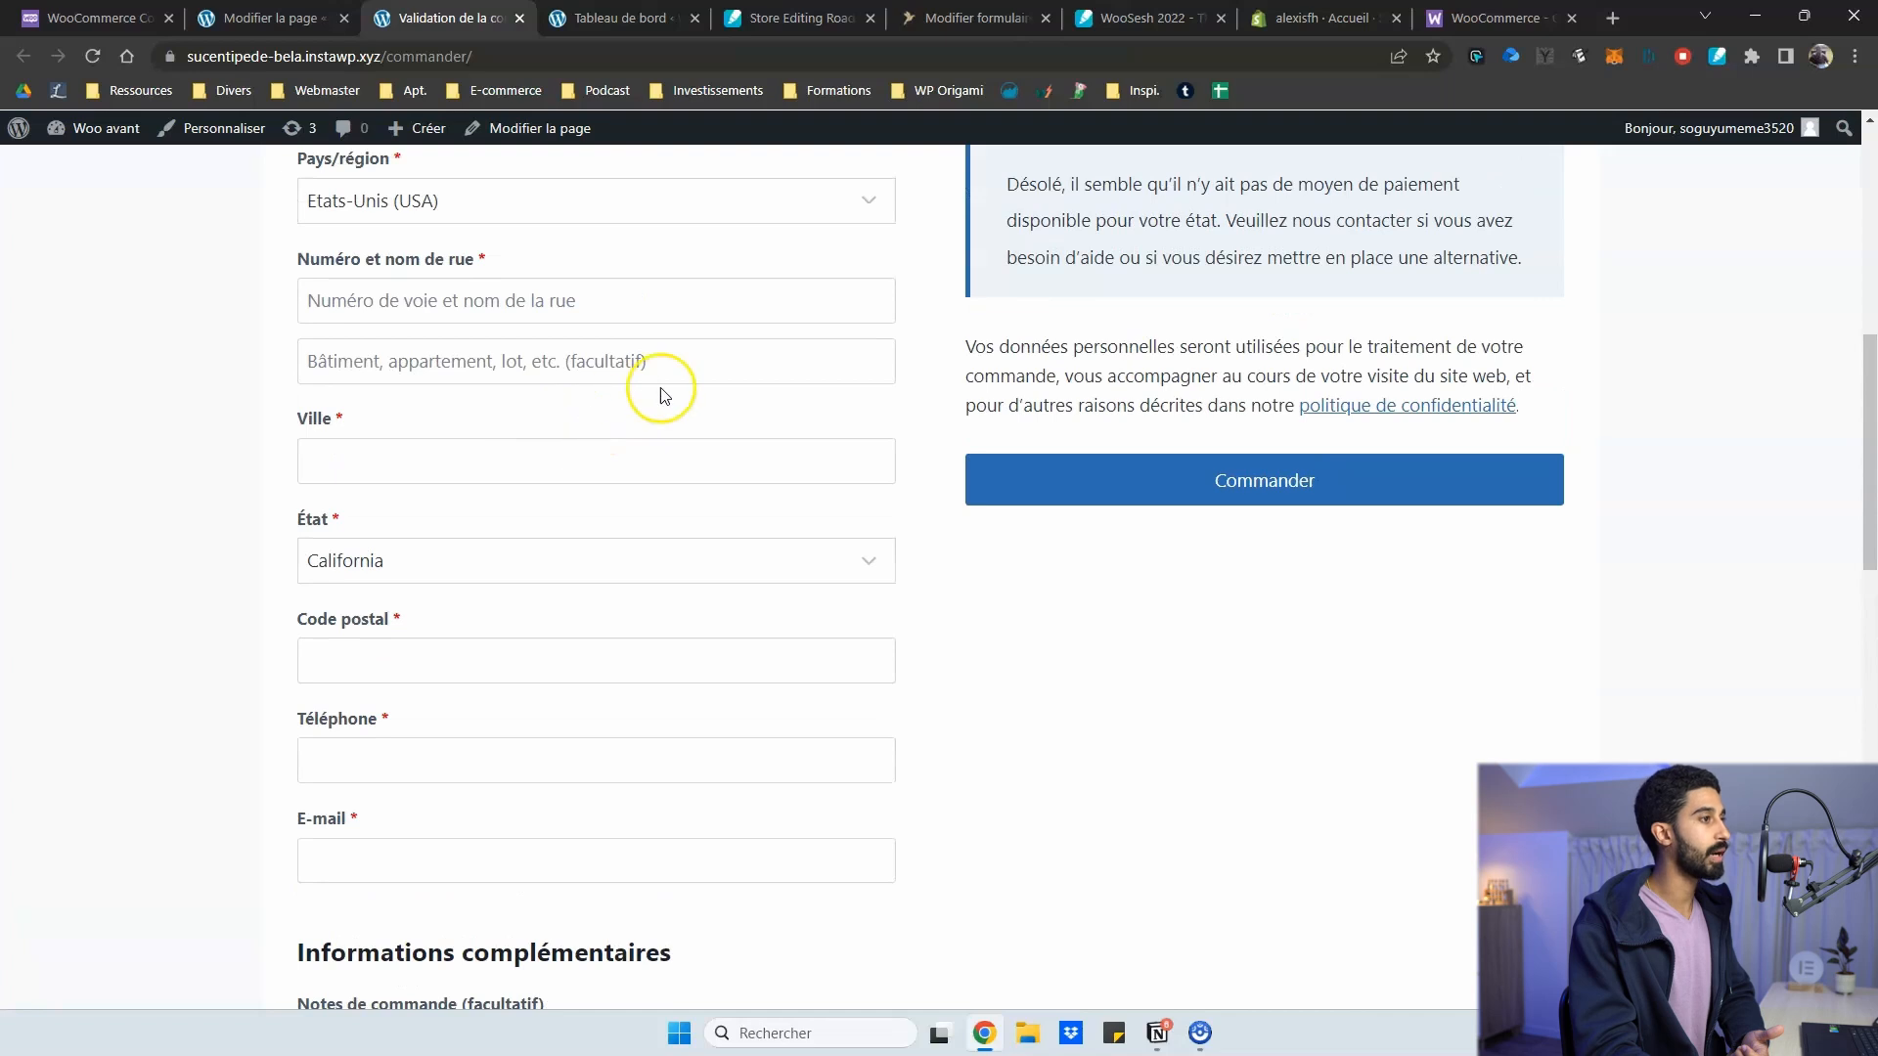
scroll(683, 423, up, 5)
scroll(259, 587, down, 14)
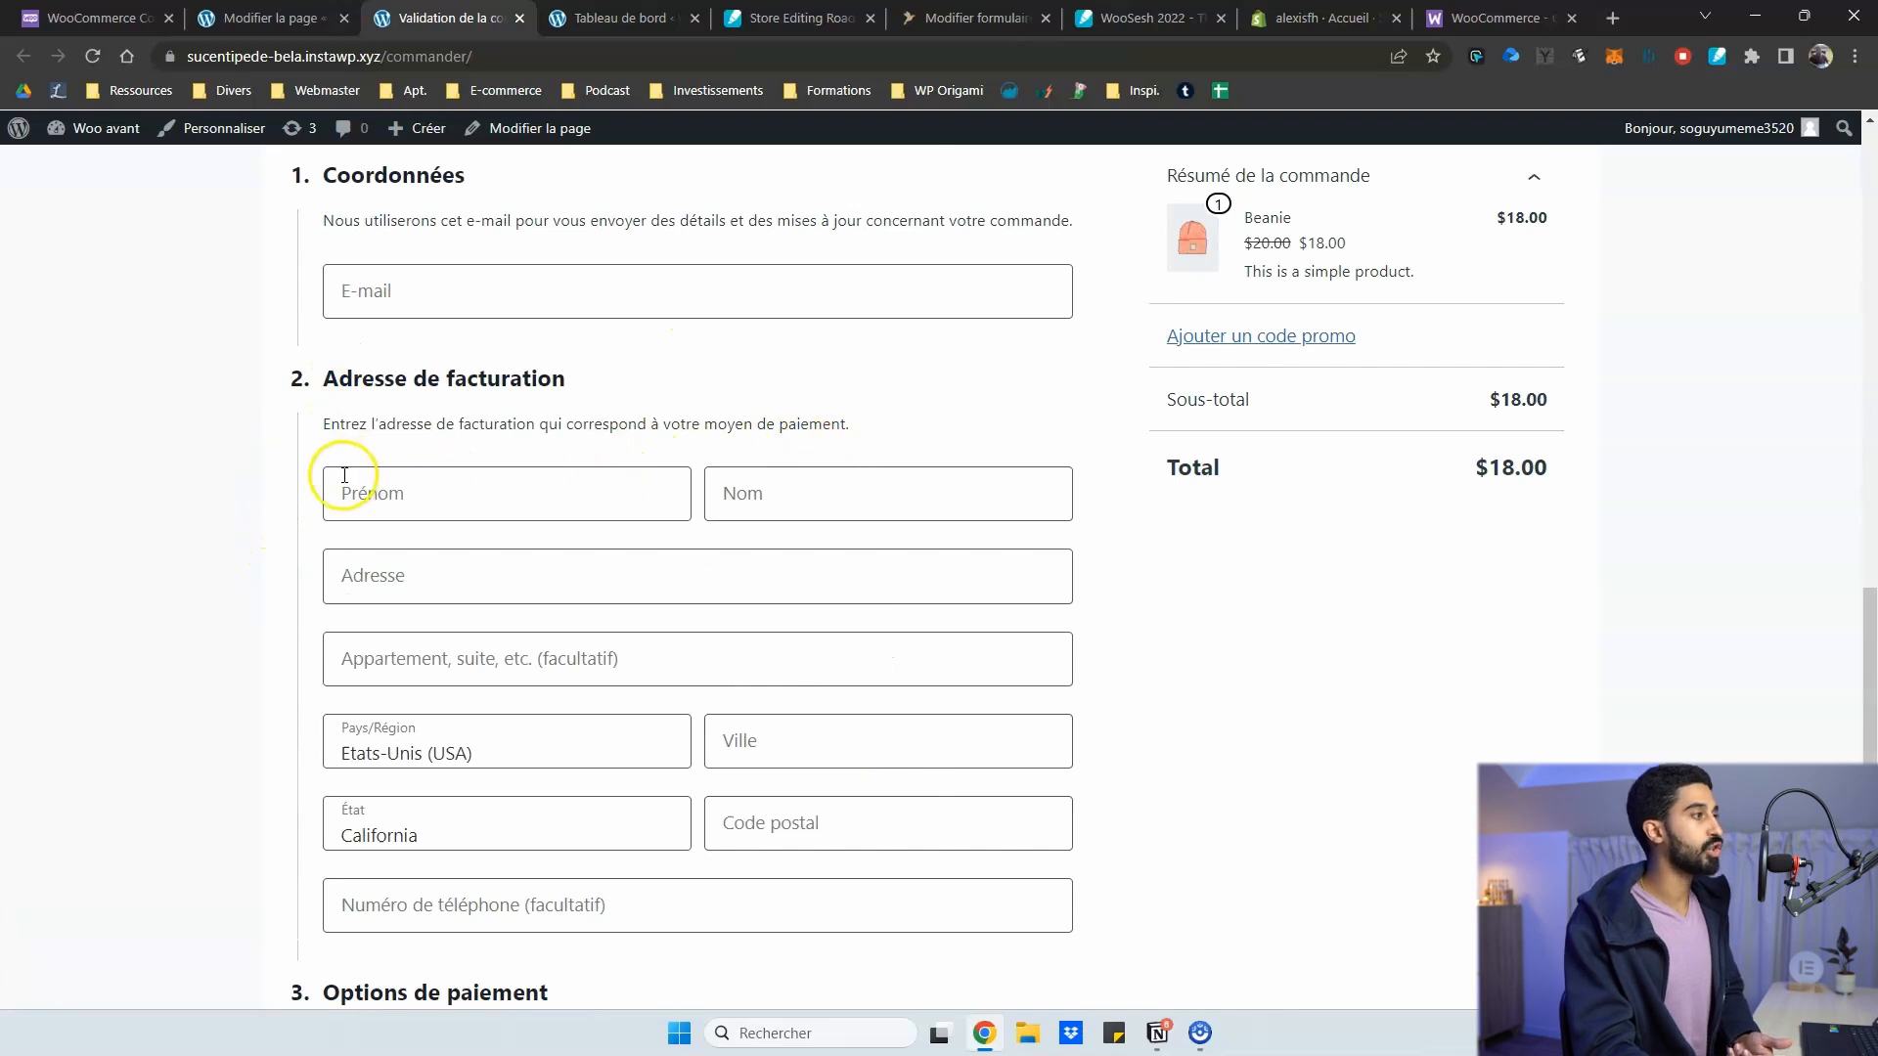
scroll(684, 532, up, 1)
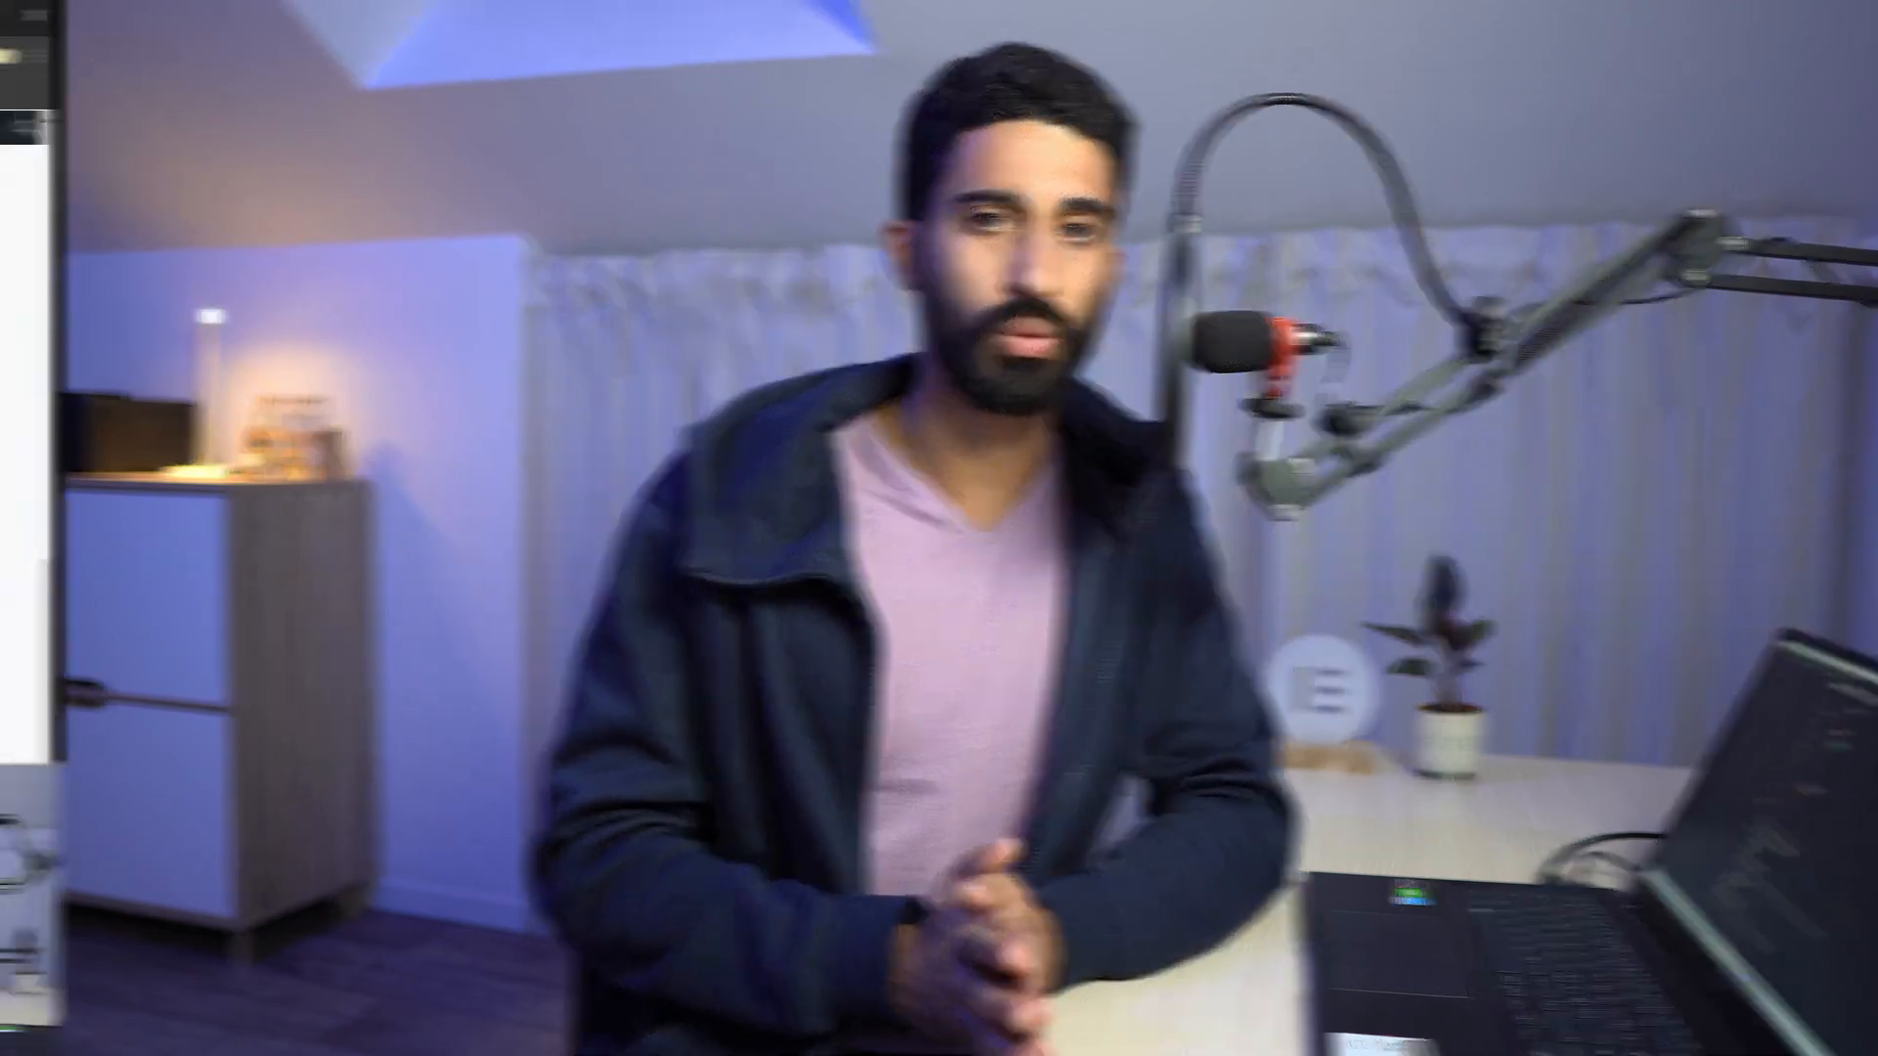
scroll(1148, 232, up, 1)
scroll(1308, 302, down, 7)
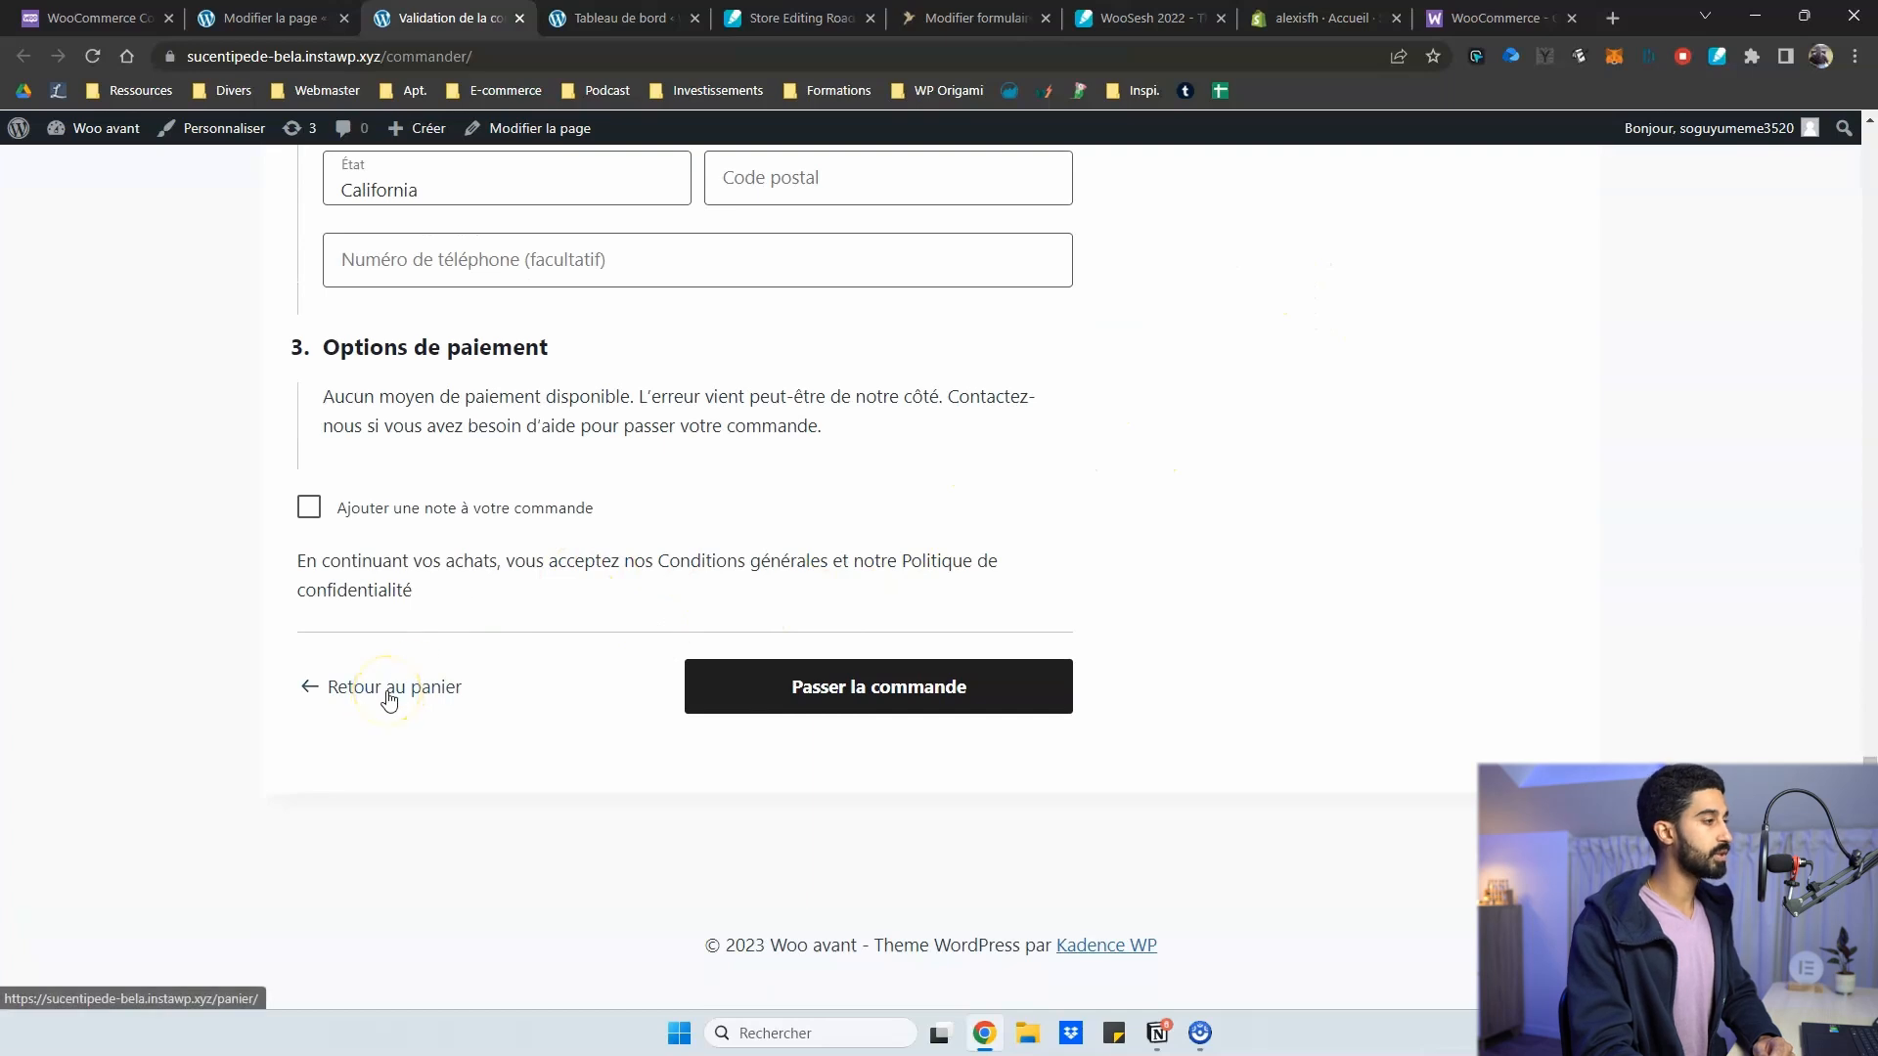
scroll(390, 698, up, 10)
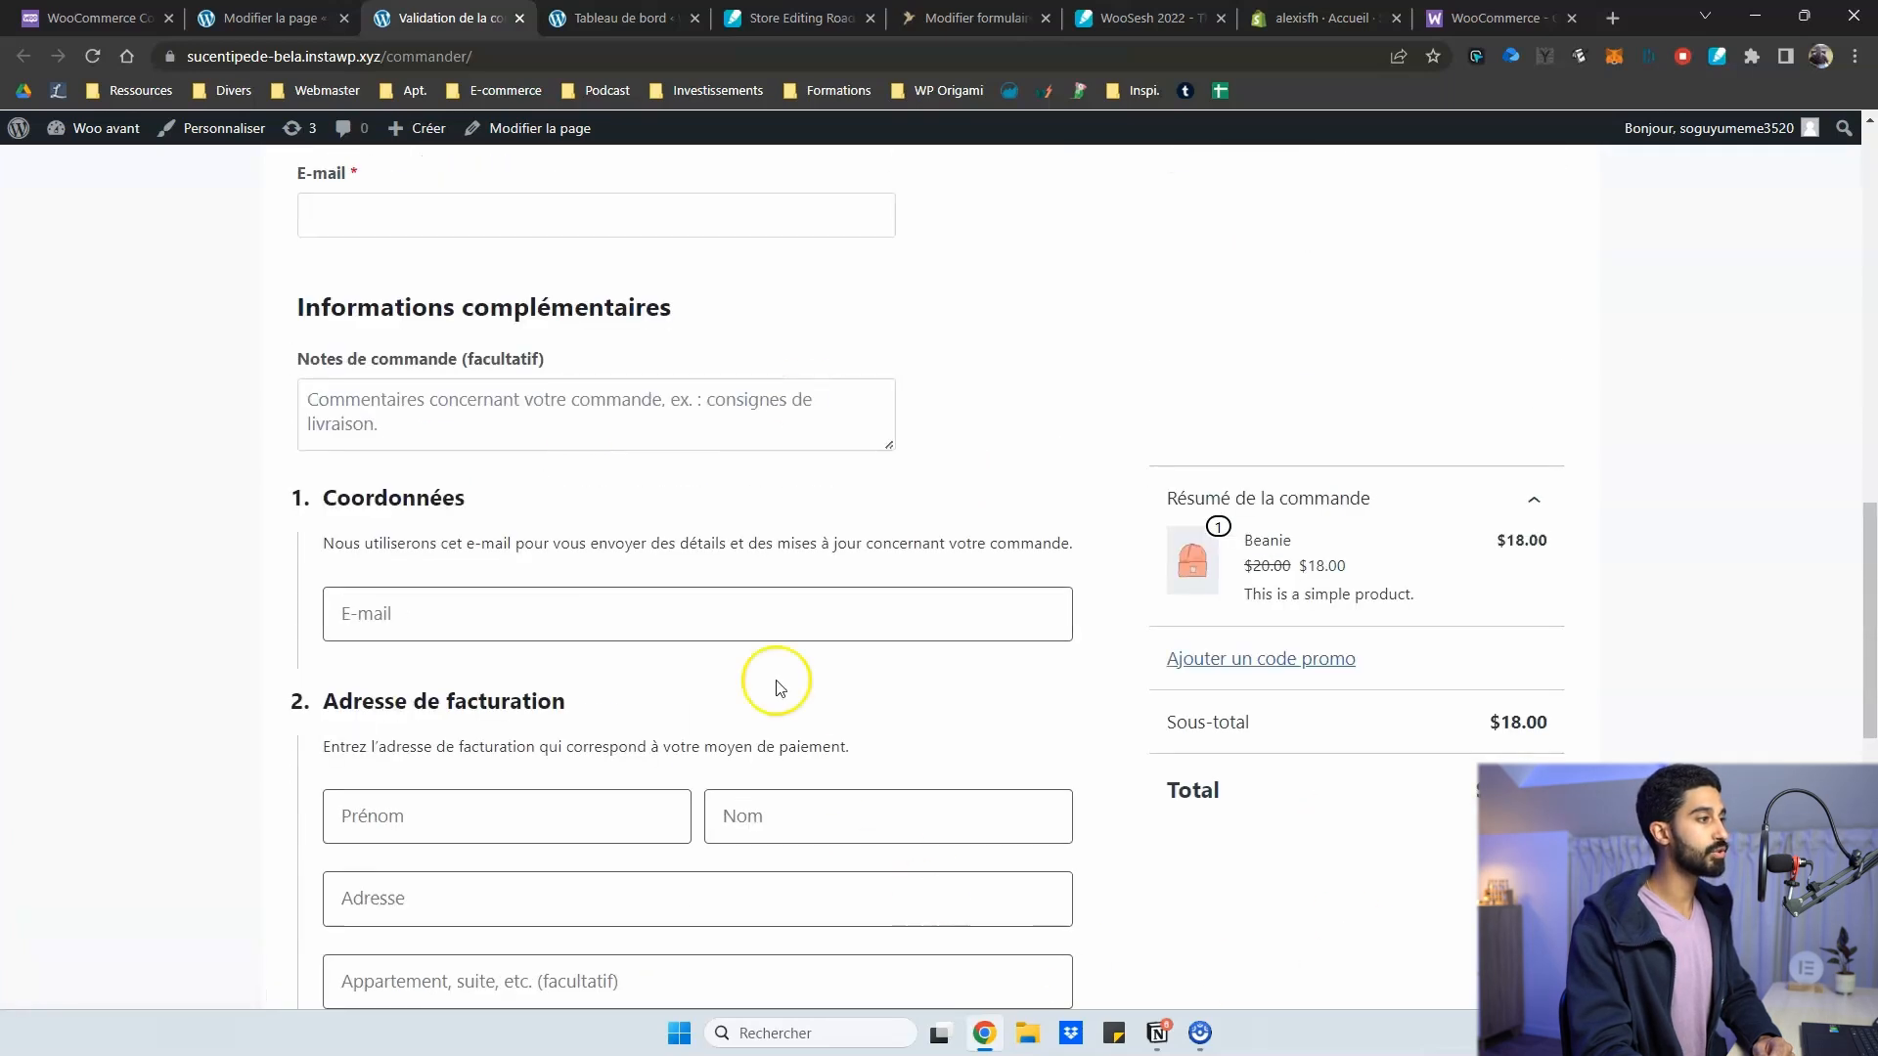
scroll(868, 554, down, 2)
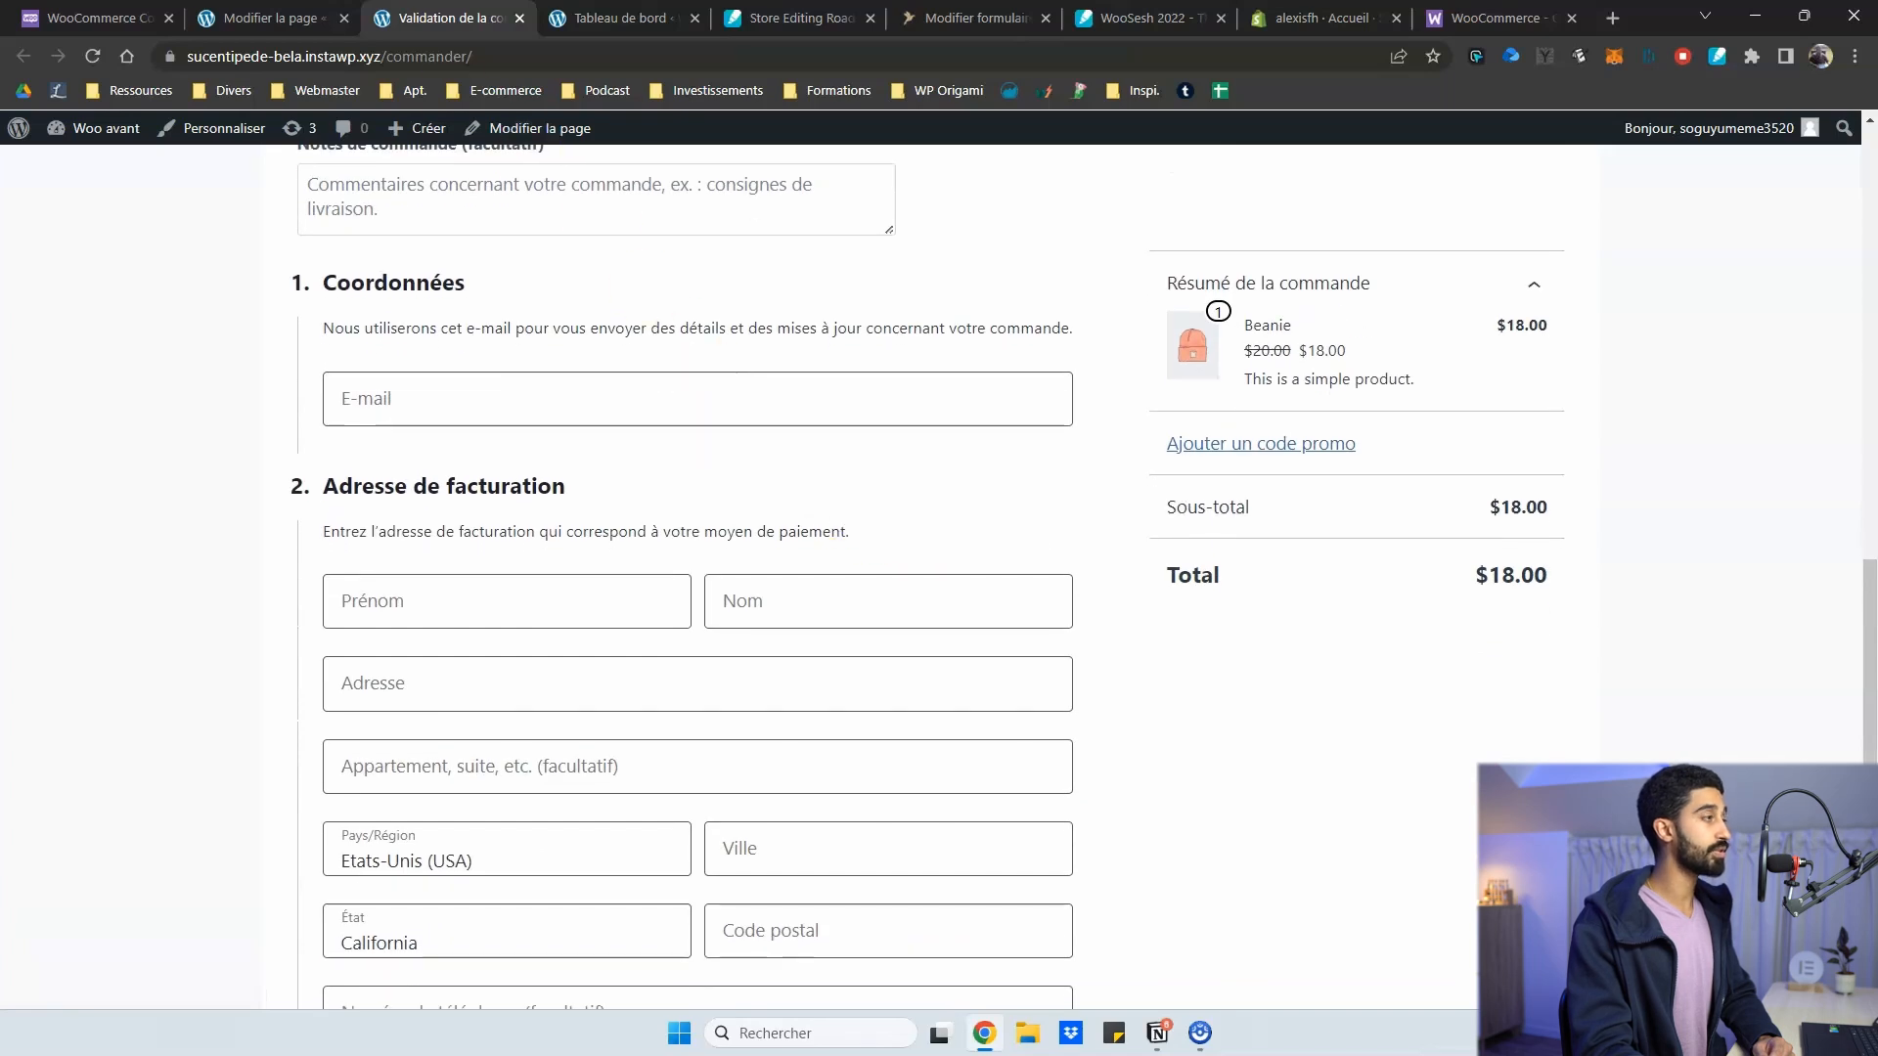
Return to the Validation de la commande page editor and review the checkout block's structure in the list view
click(313, 20)
scroll(592, 385, up, 5)
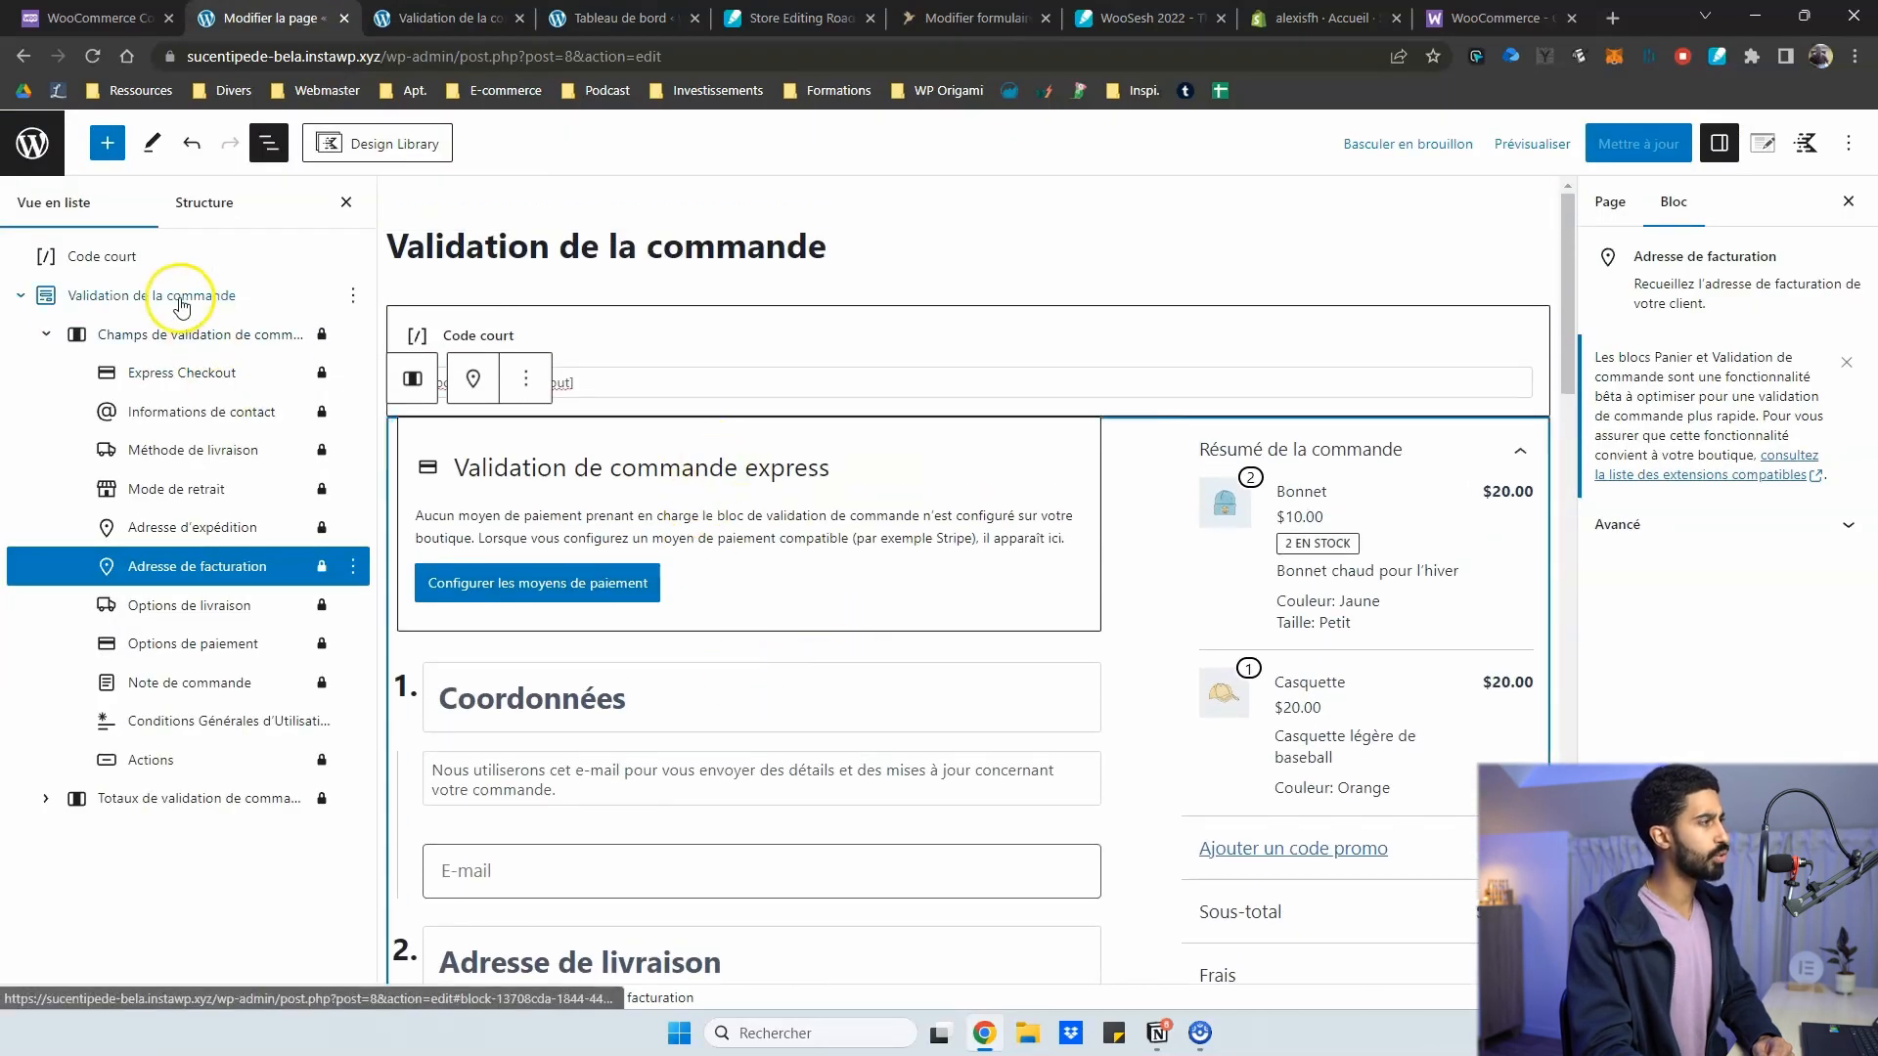
click(604, 333)
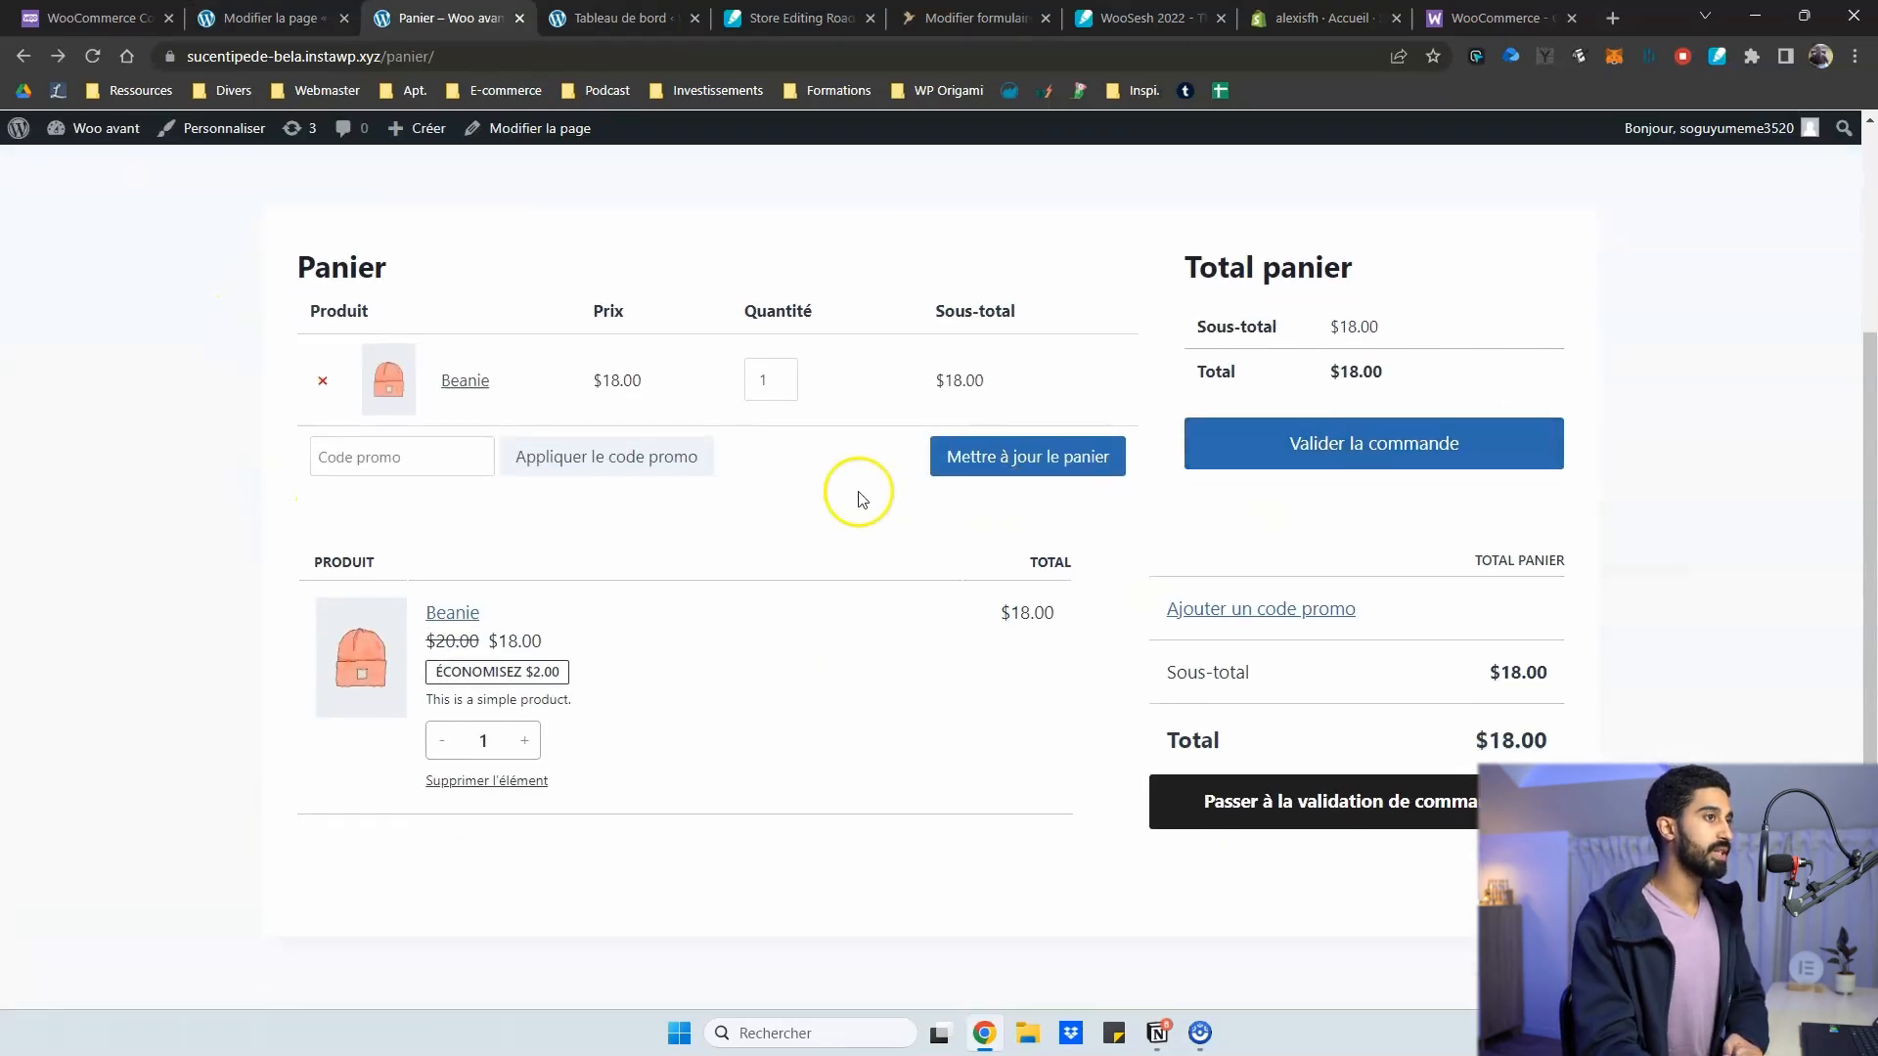
Compare the classic shortcode cart with the block-based cart beneath it on the live Panier page, covering products, promo code, totals and checkout buttons
scroll(859, 499, down, 1)
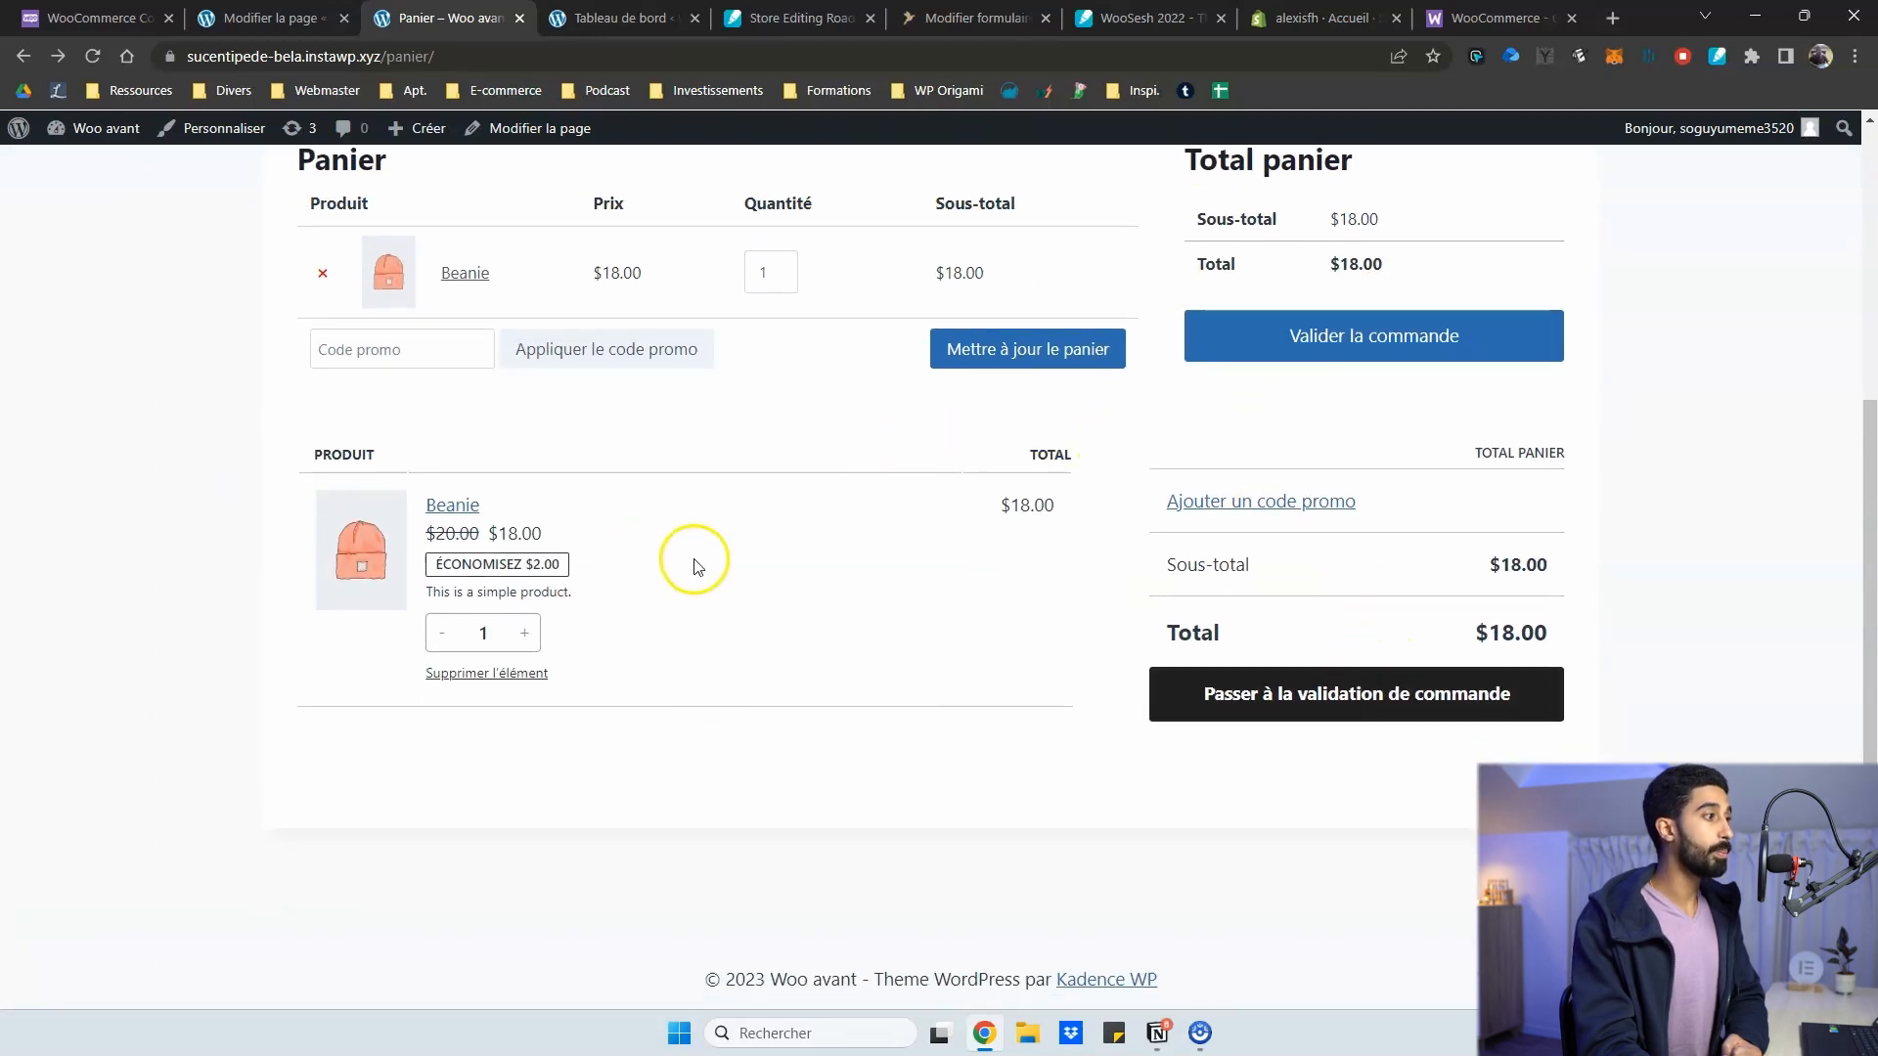
scroll(685, 587, up, 1)
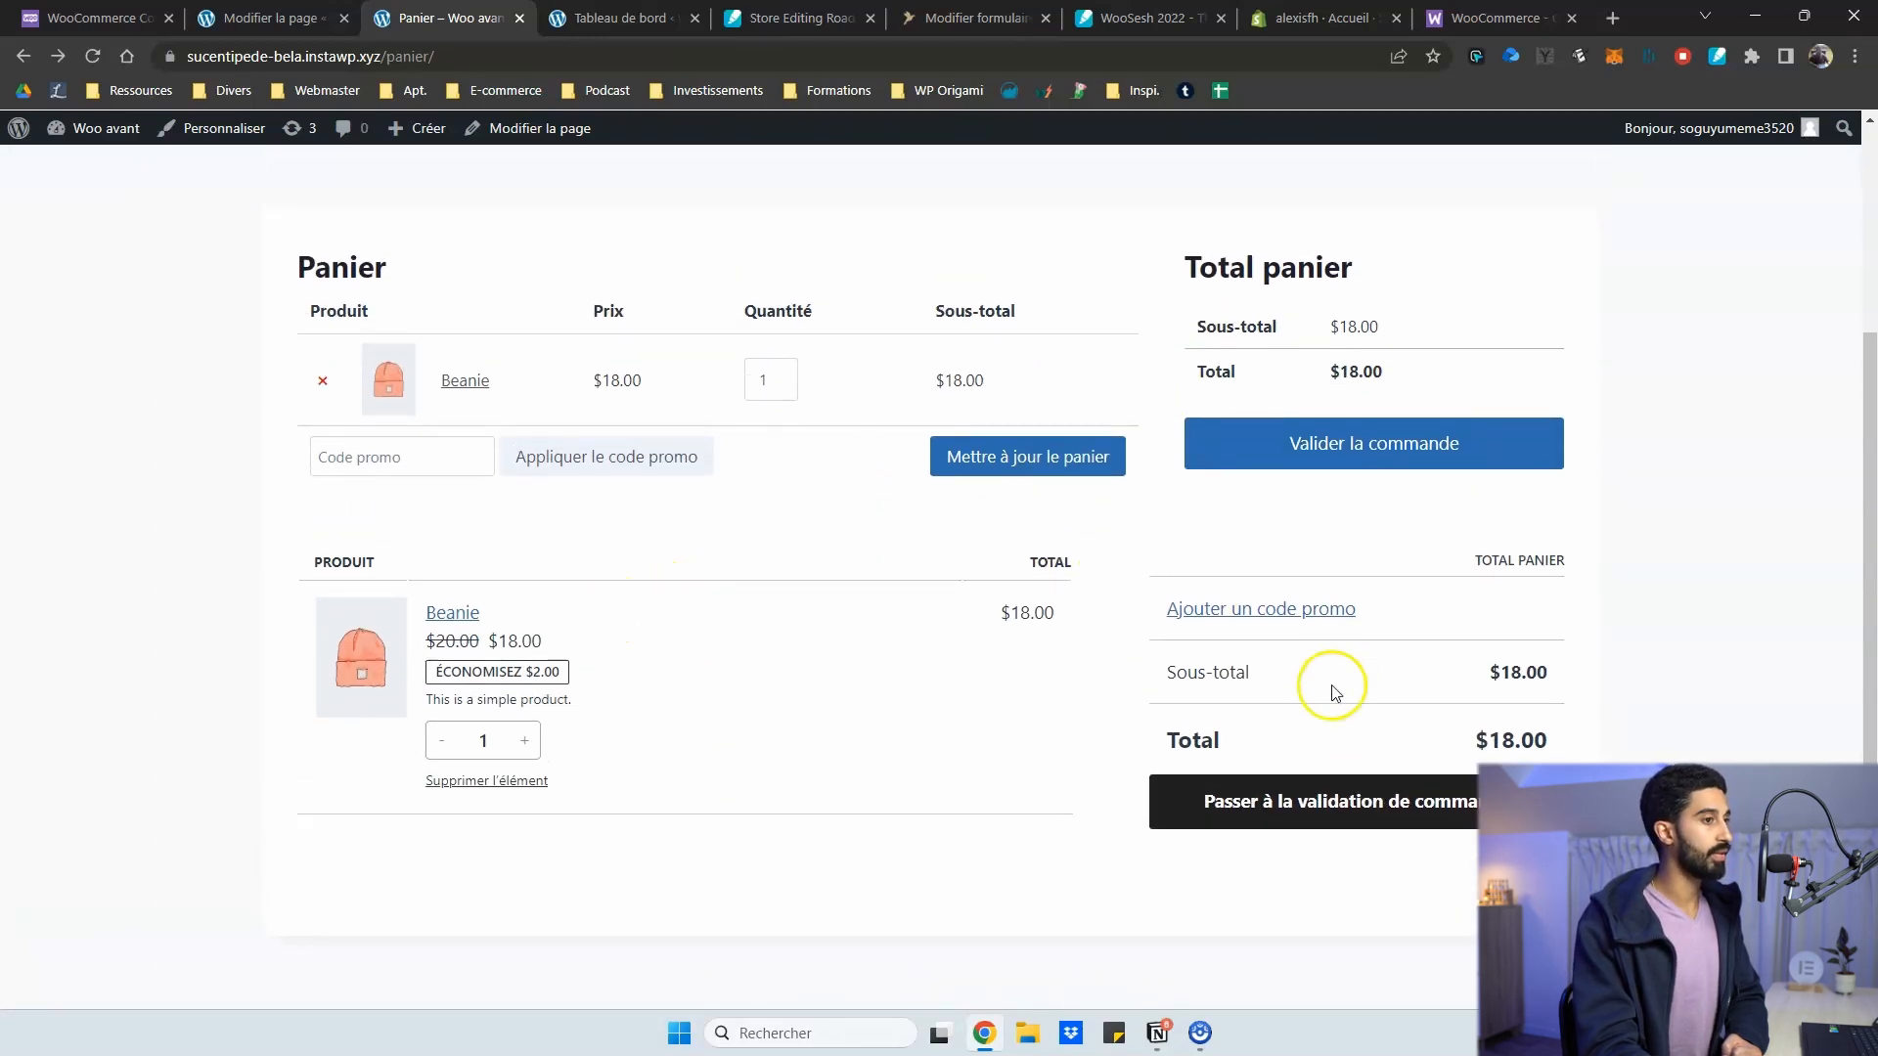
scroll(1082, 688, down, 1)
scroll(1076, 736, up, 2)
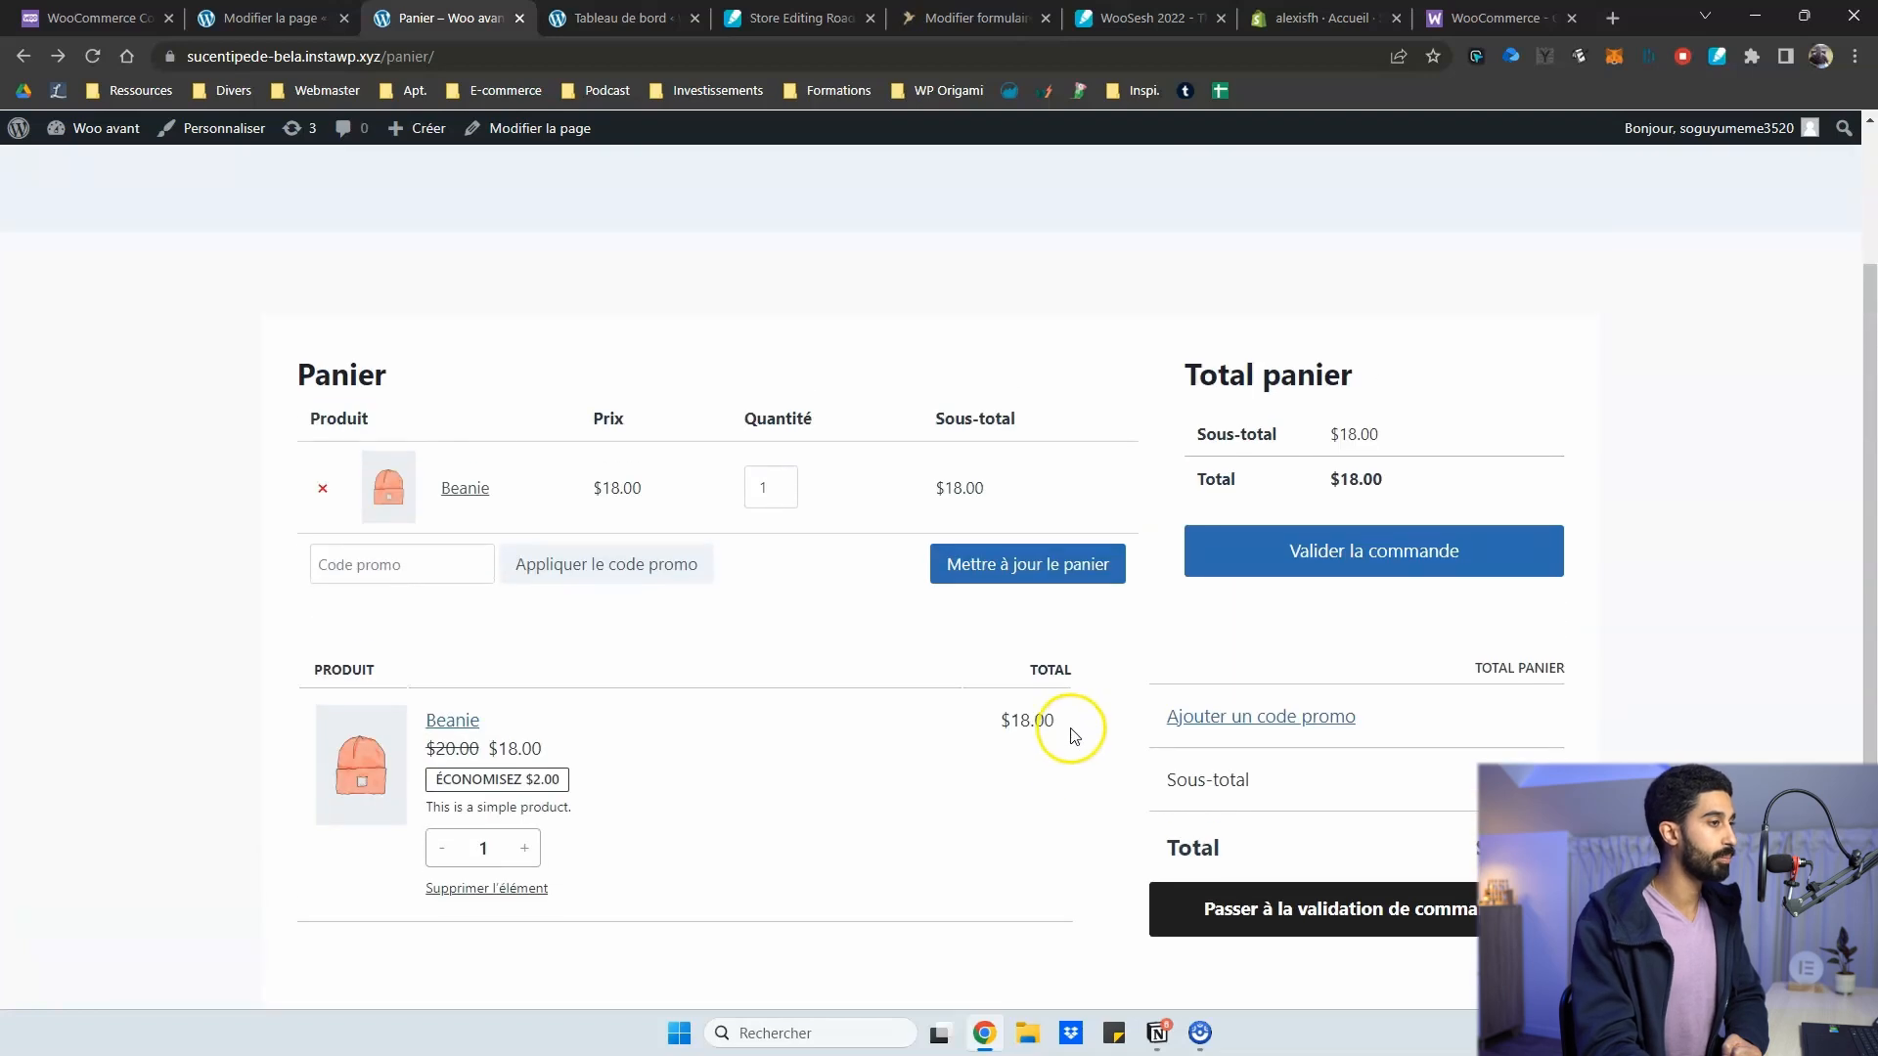
scroll(1252, 919, down, 1)
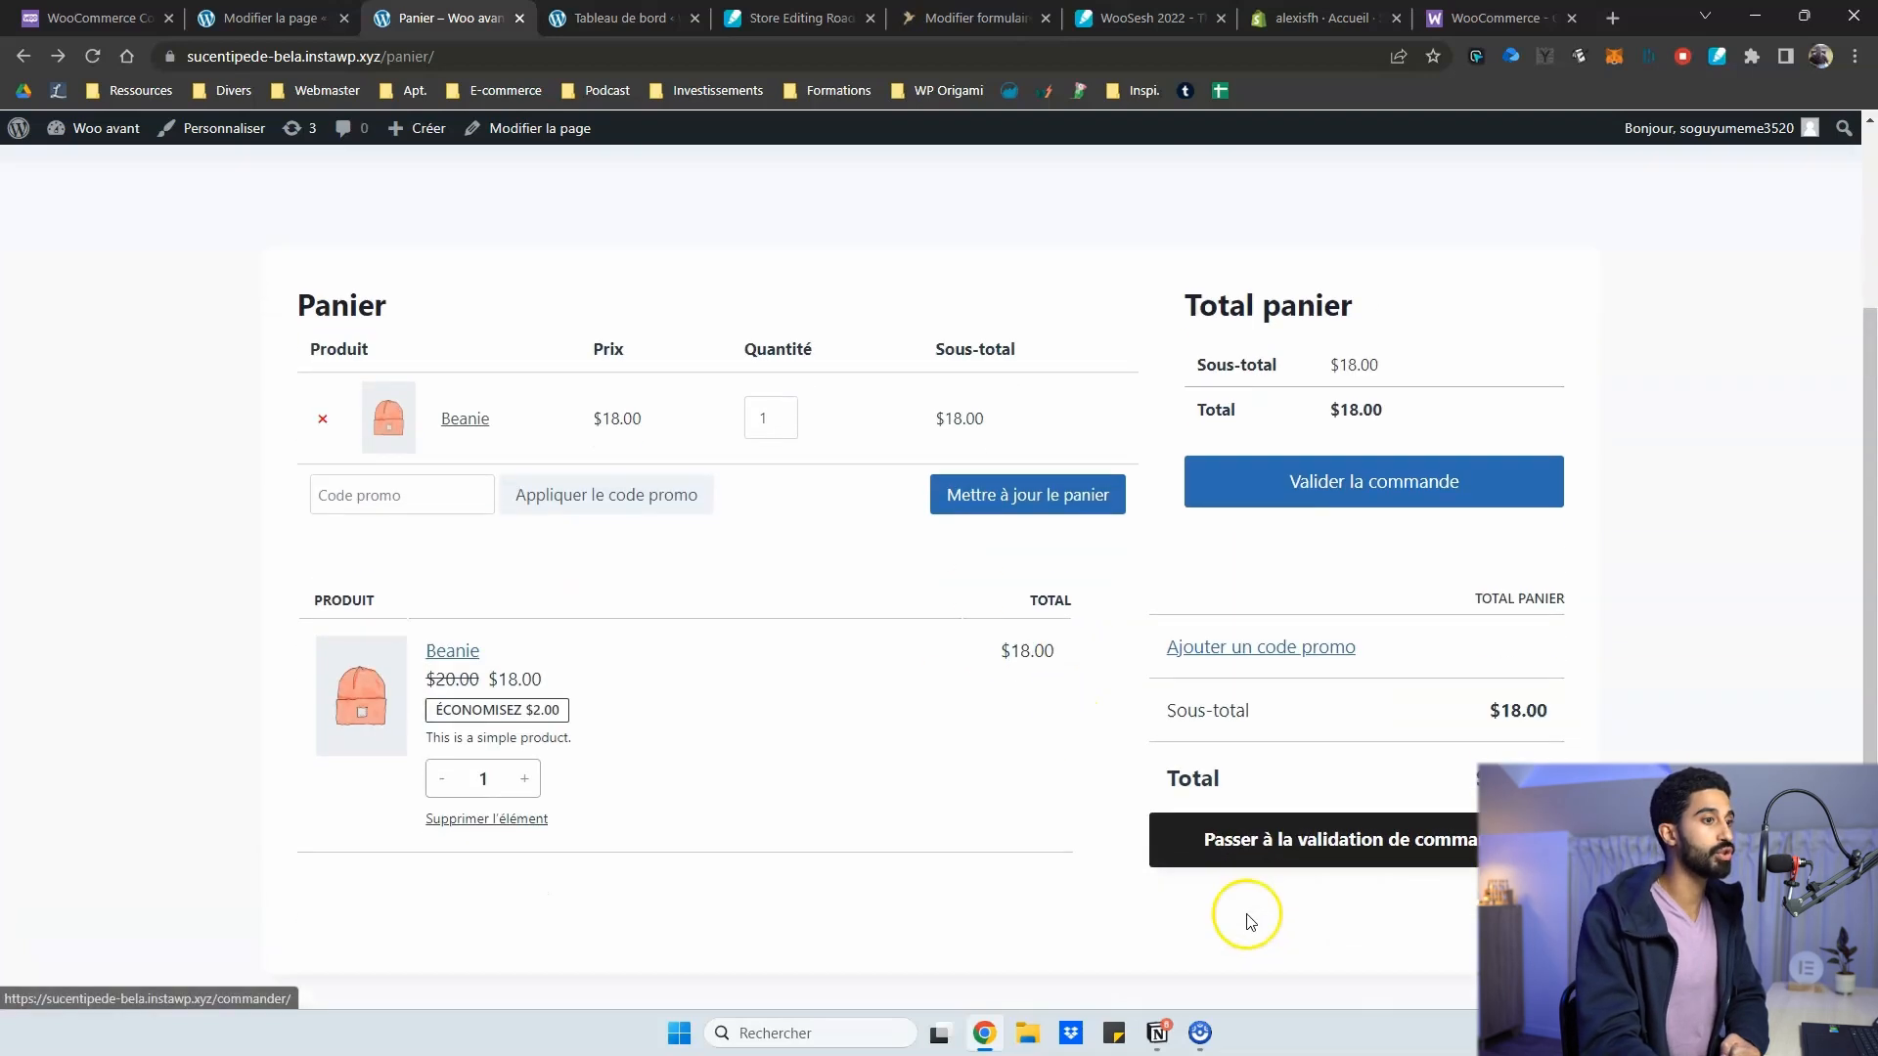
scroll(1291, 779, down, 1)
scroll(1262, 489, up, 1)
scroll(1216, 629, down, 1)
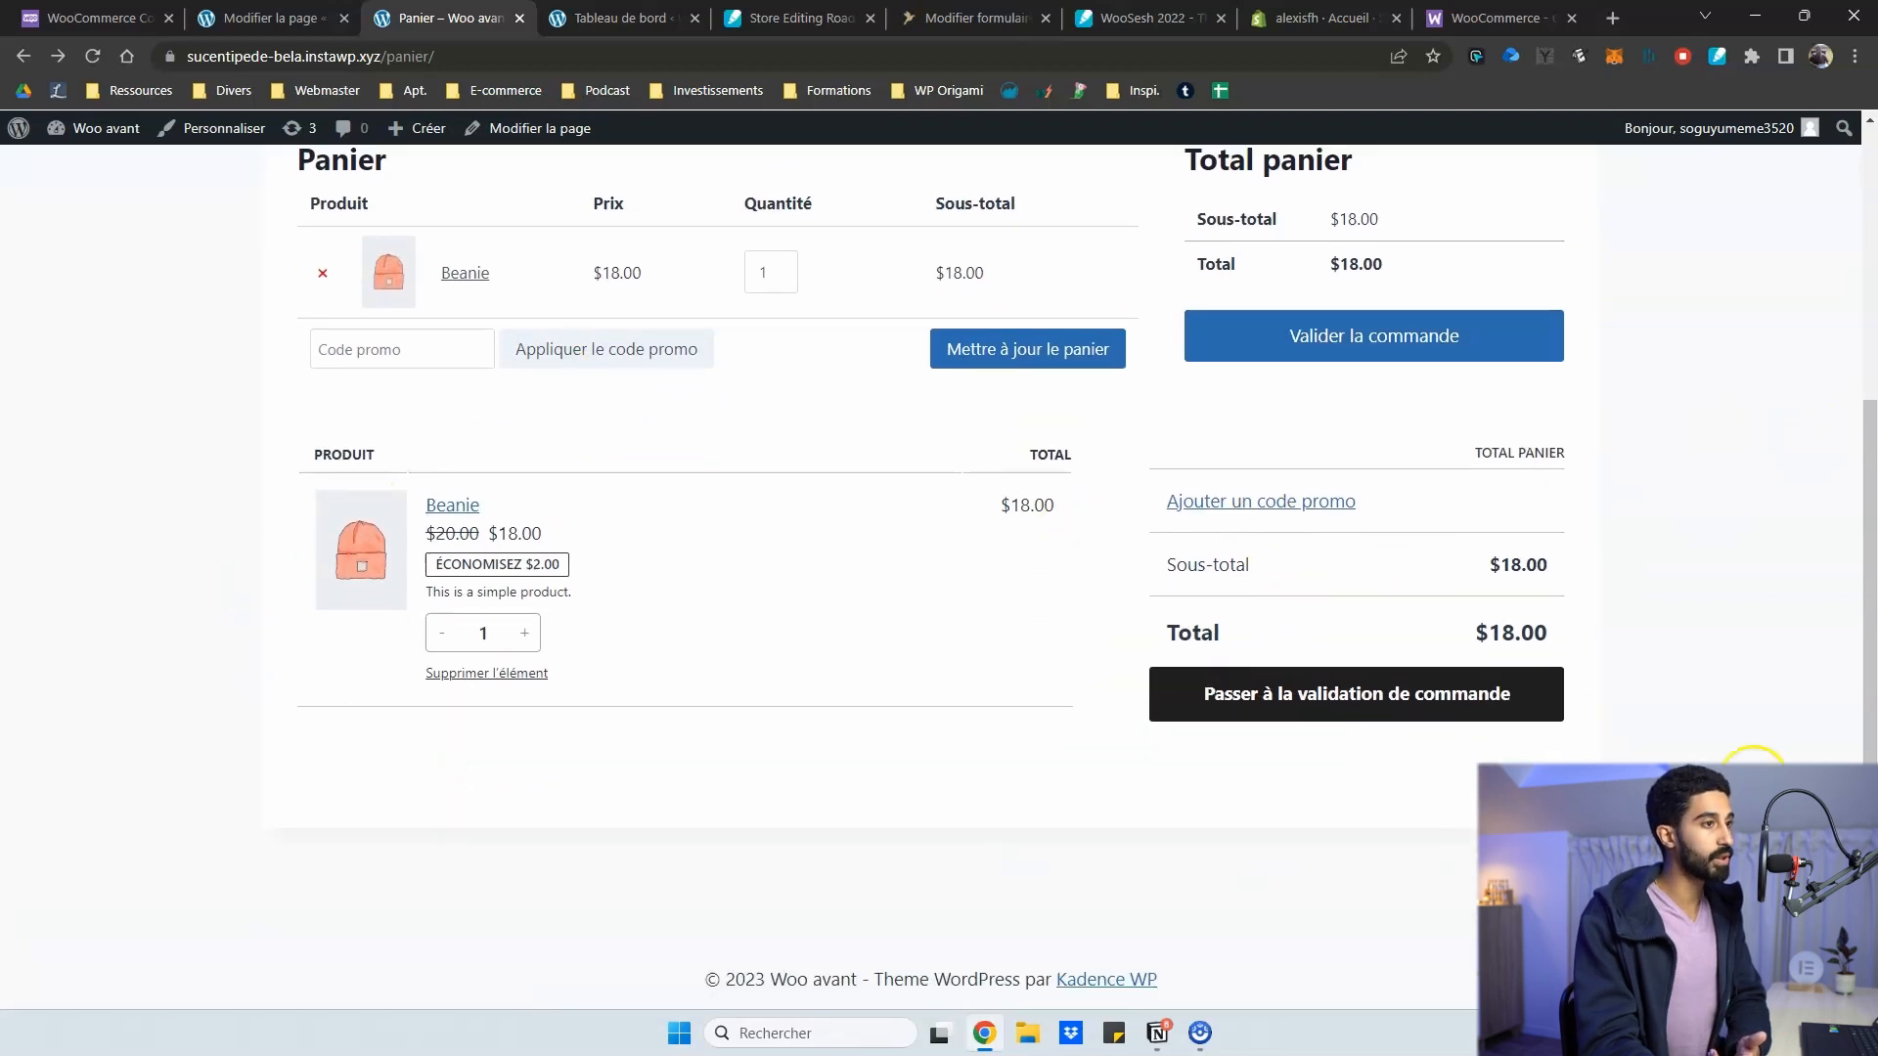
scroll(436, 709, up, 2)
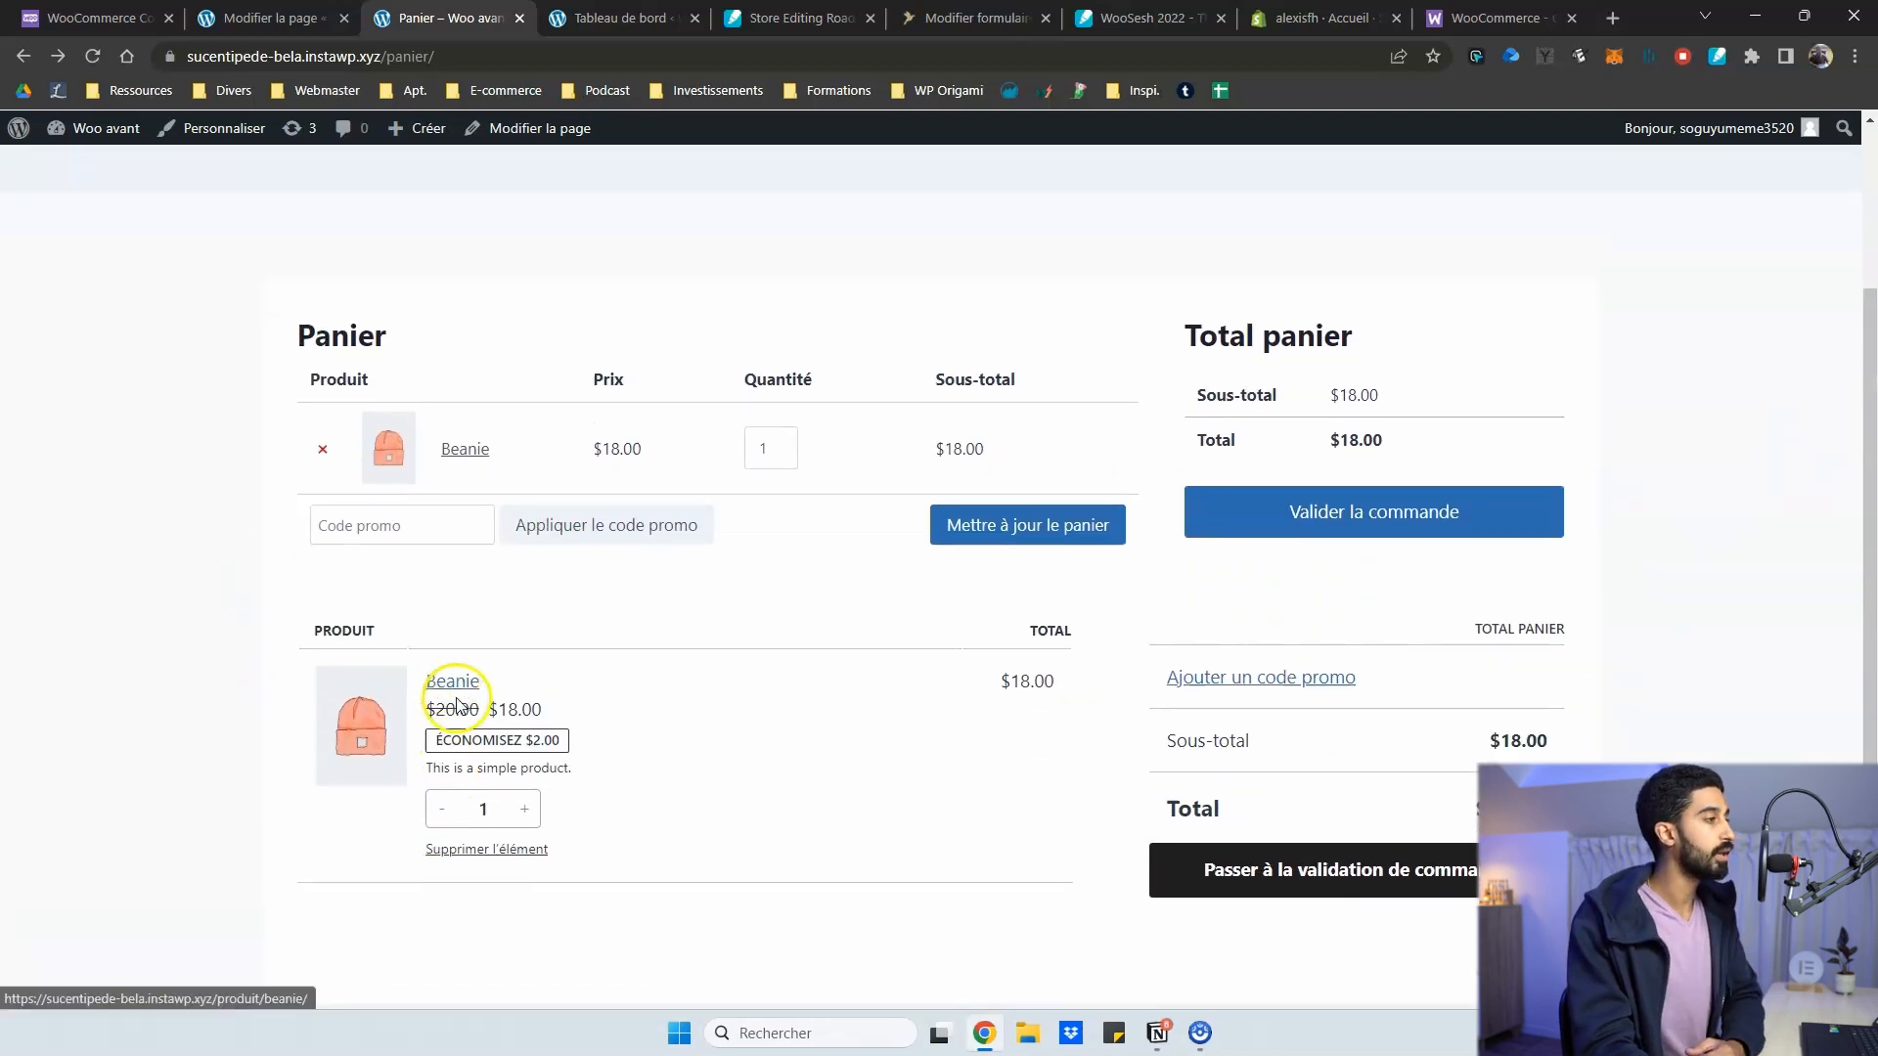
scroll(458, 705, down, 1)
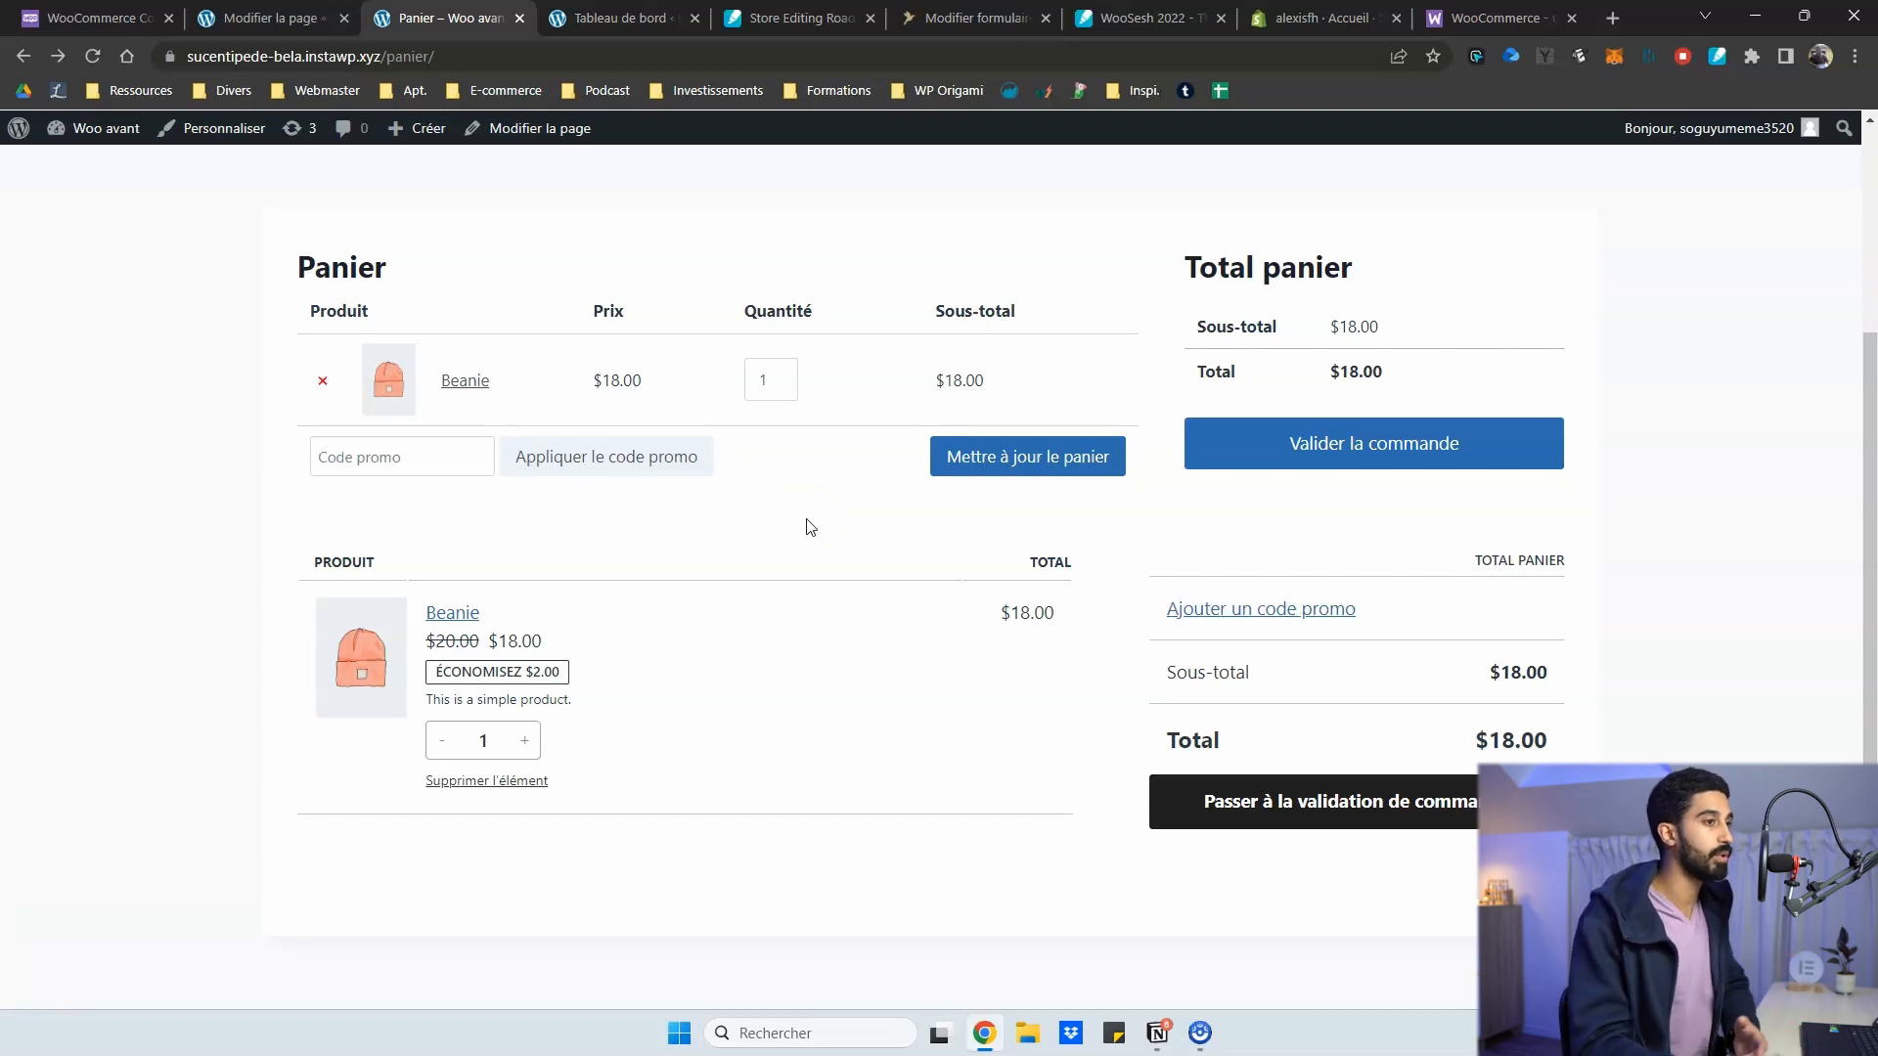
scroll(1203, 754, down, 1)
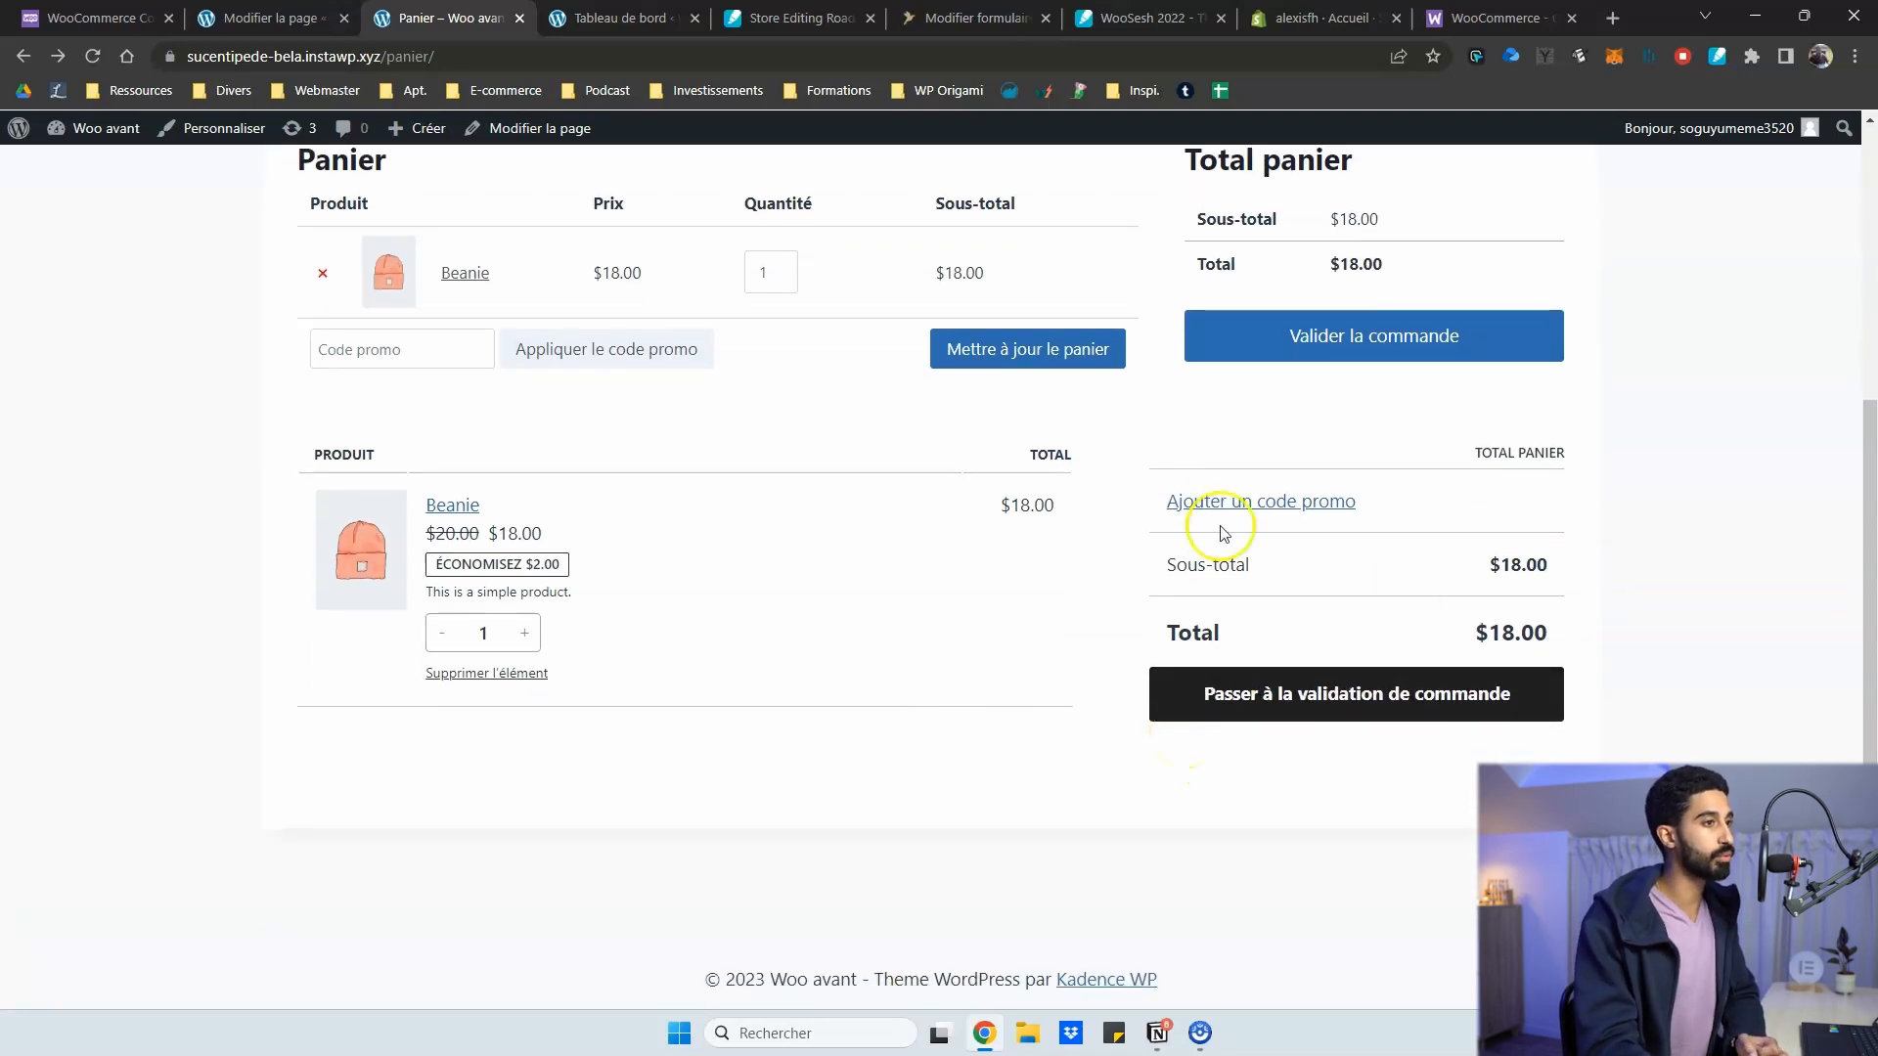
scroll(606, 435, up, 1)
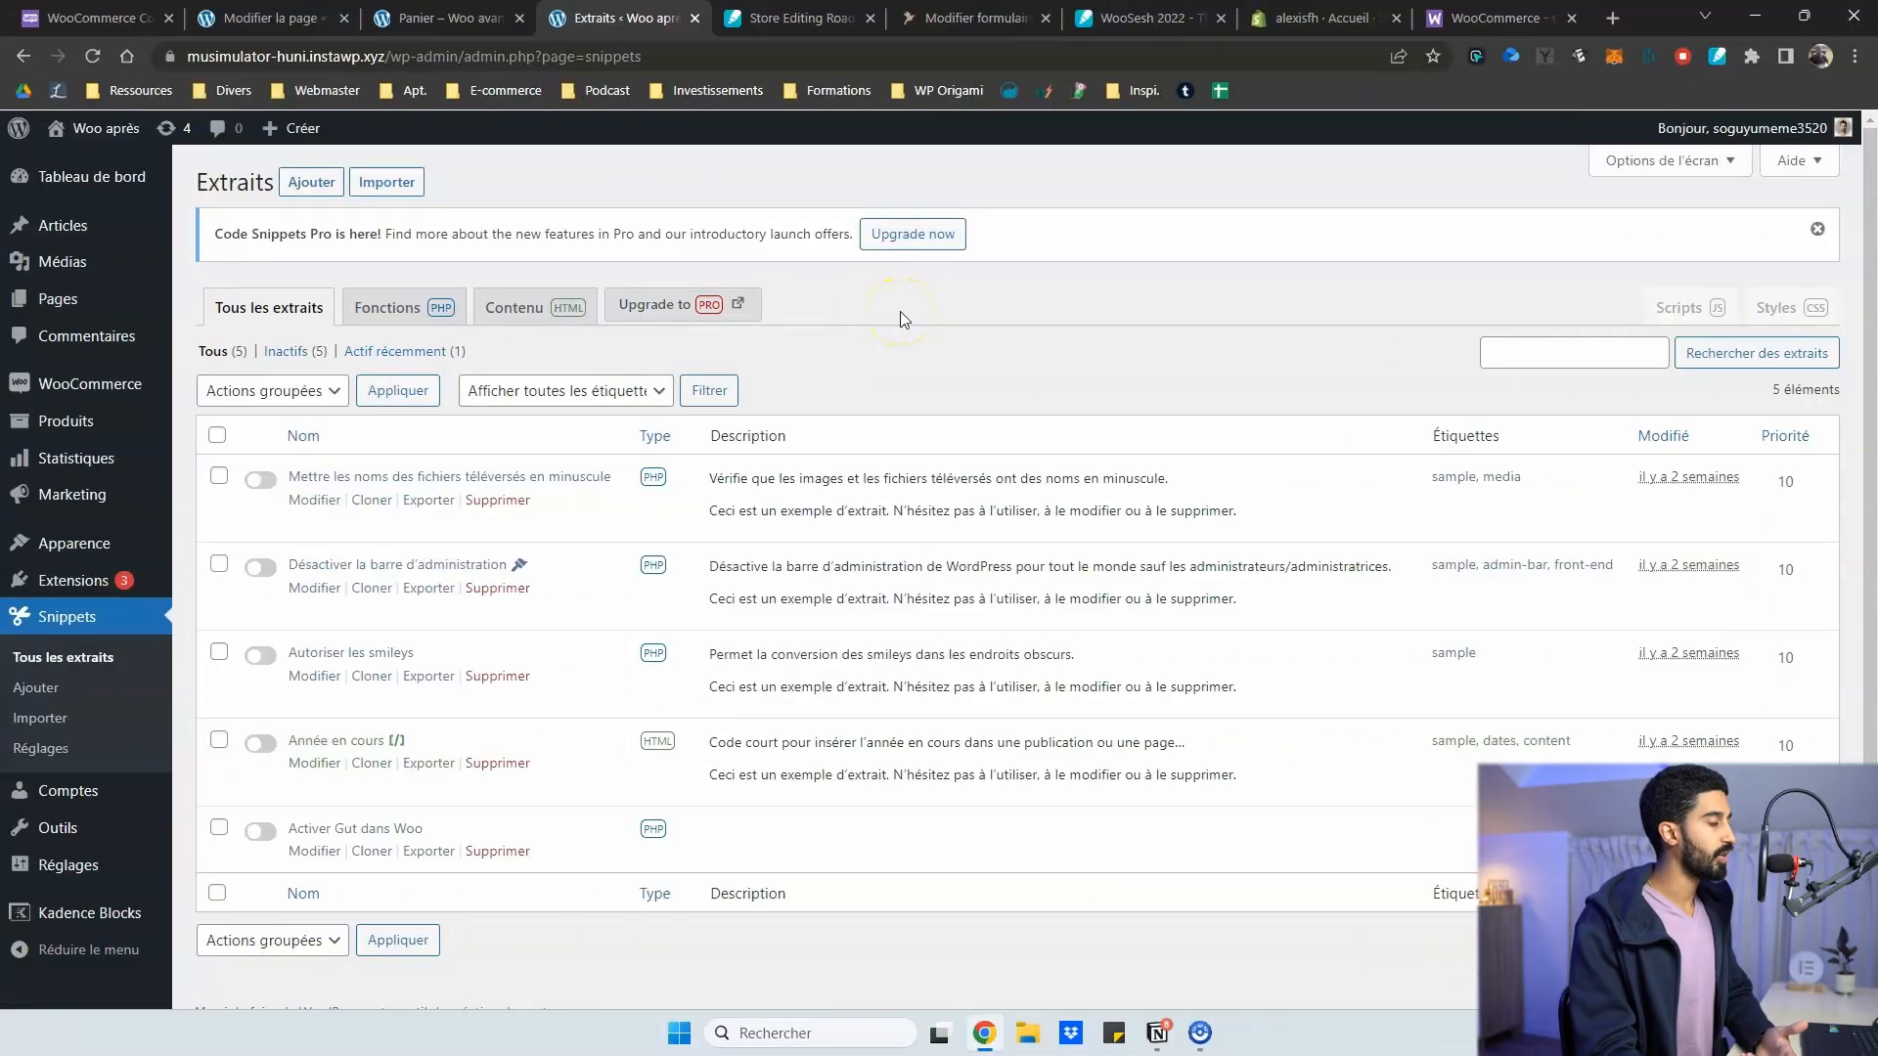
Open the "Activer Gut dans Woo" snippet on the Woo après site and examine its PHP code
scroll(900, 319, down, 1)
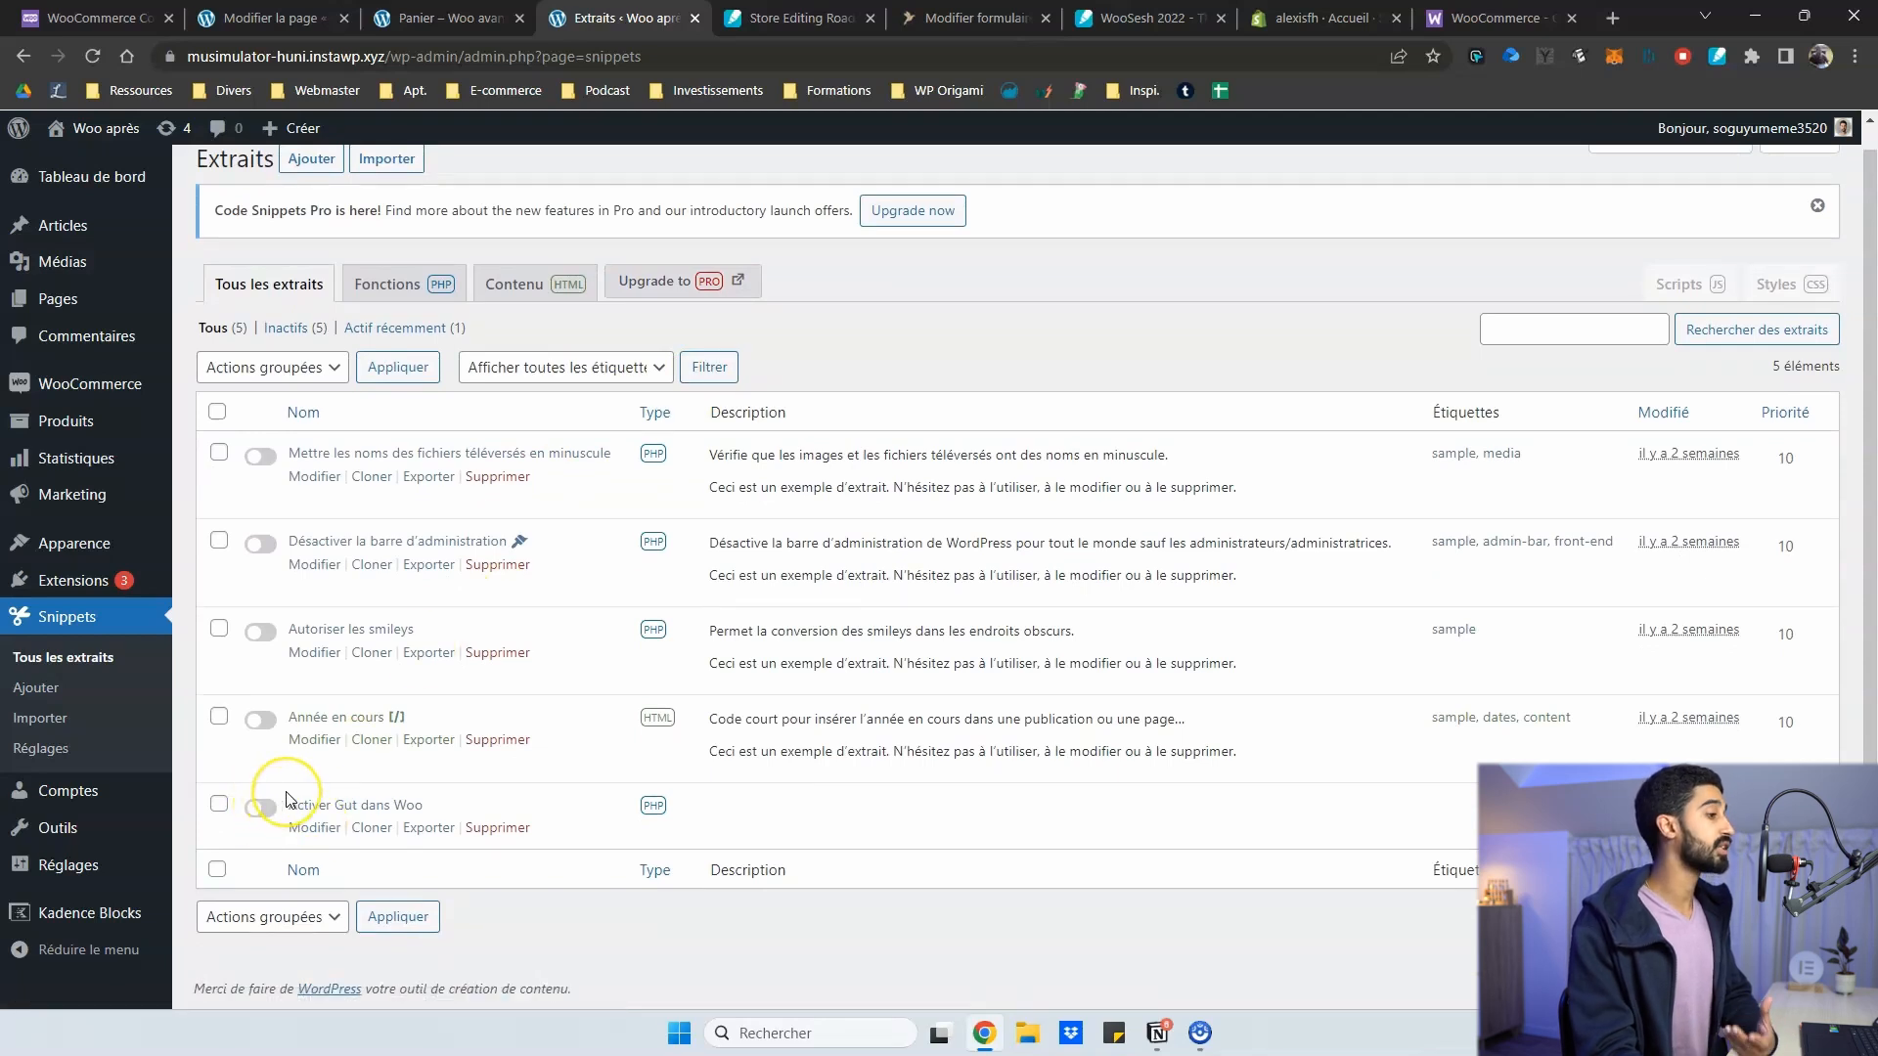
click(338, 805)
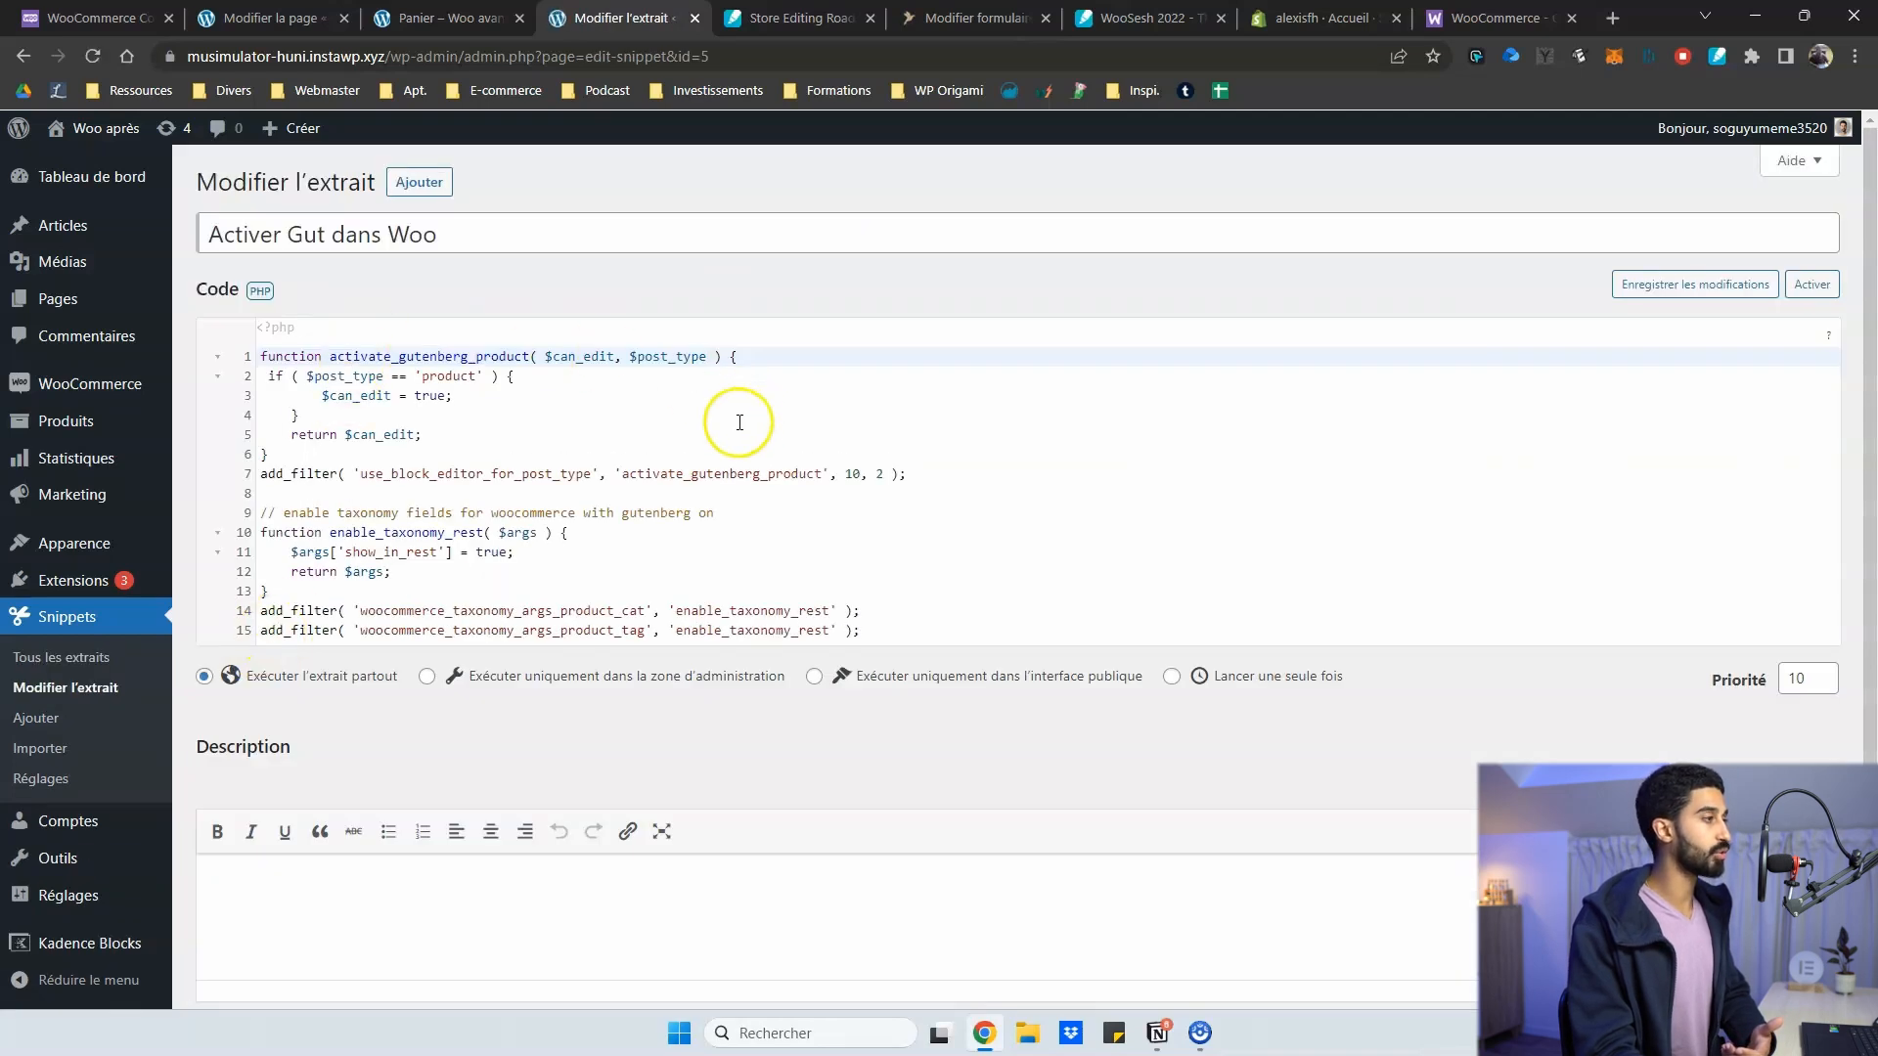
drag(391, 344, 658, 638)
click(605, 544)
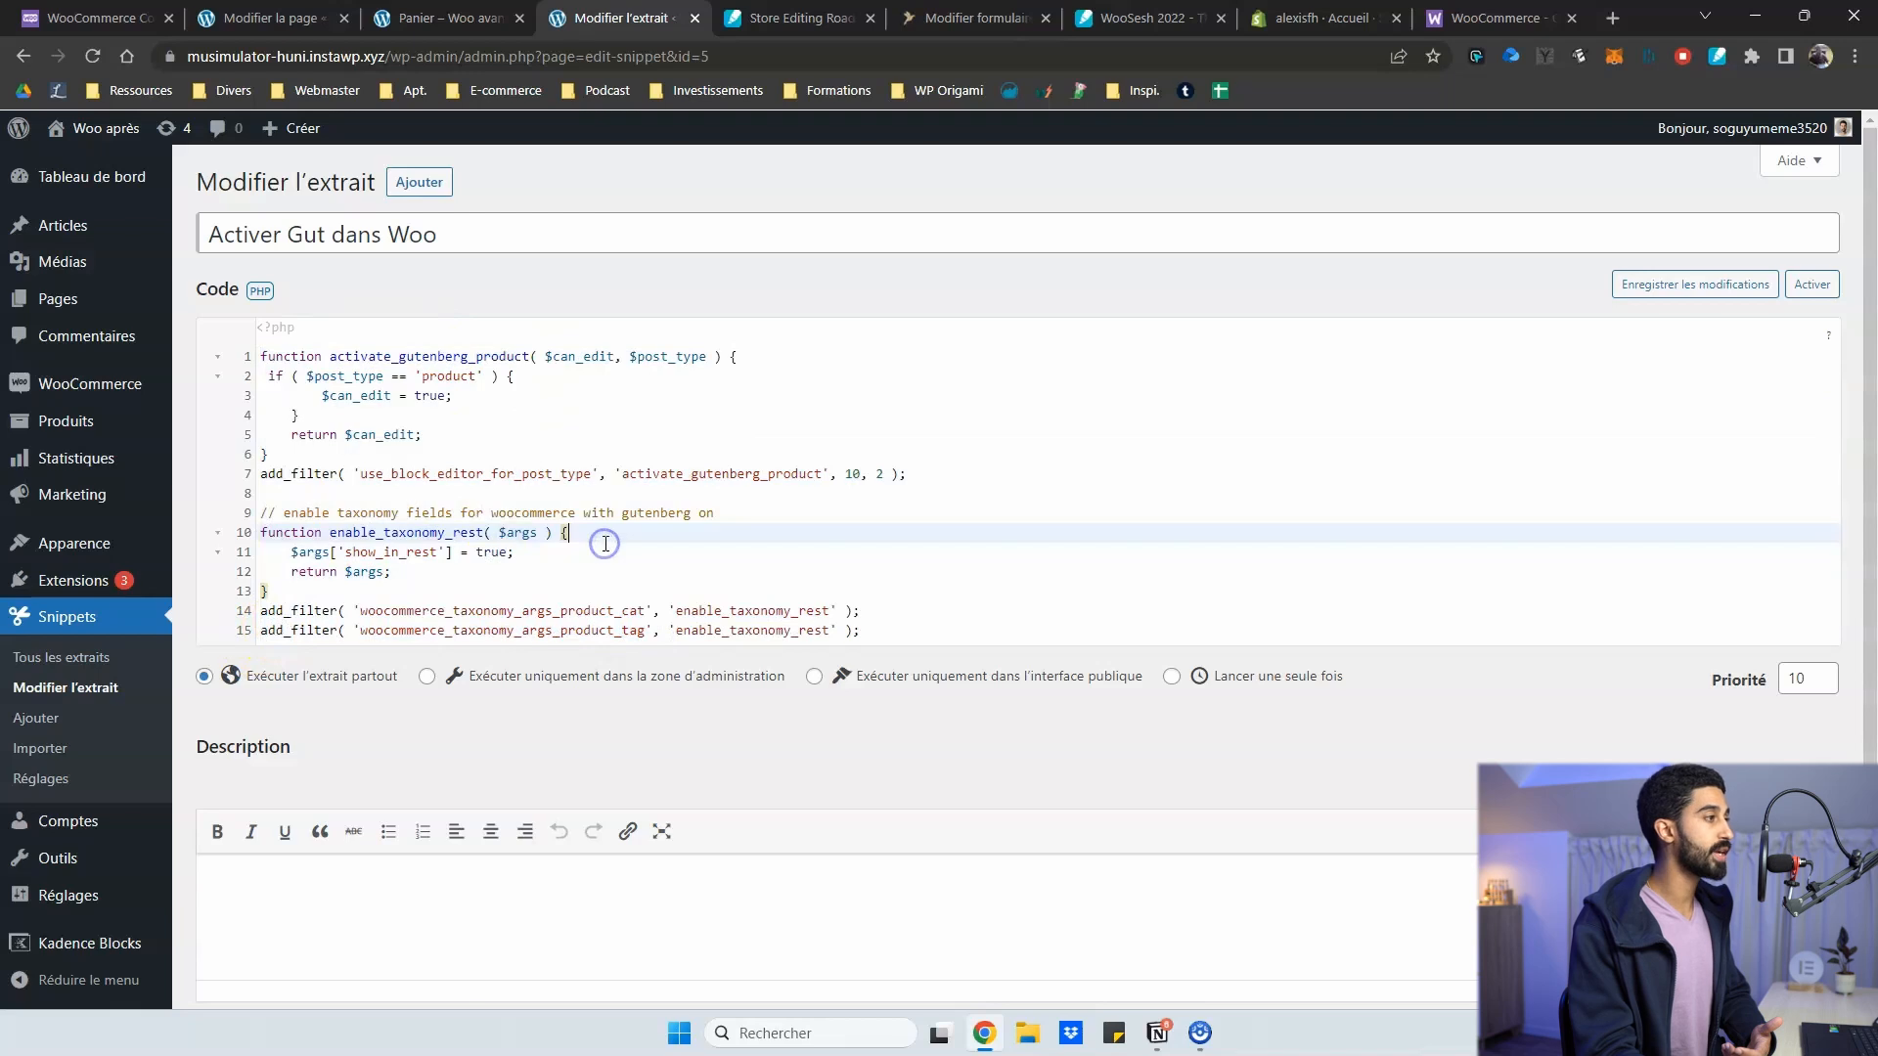
click(631, 336)
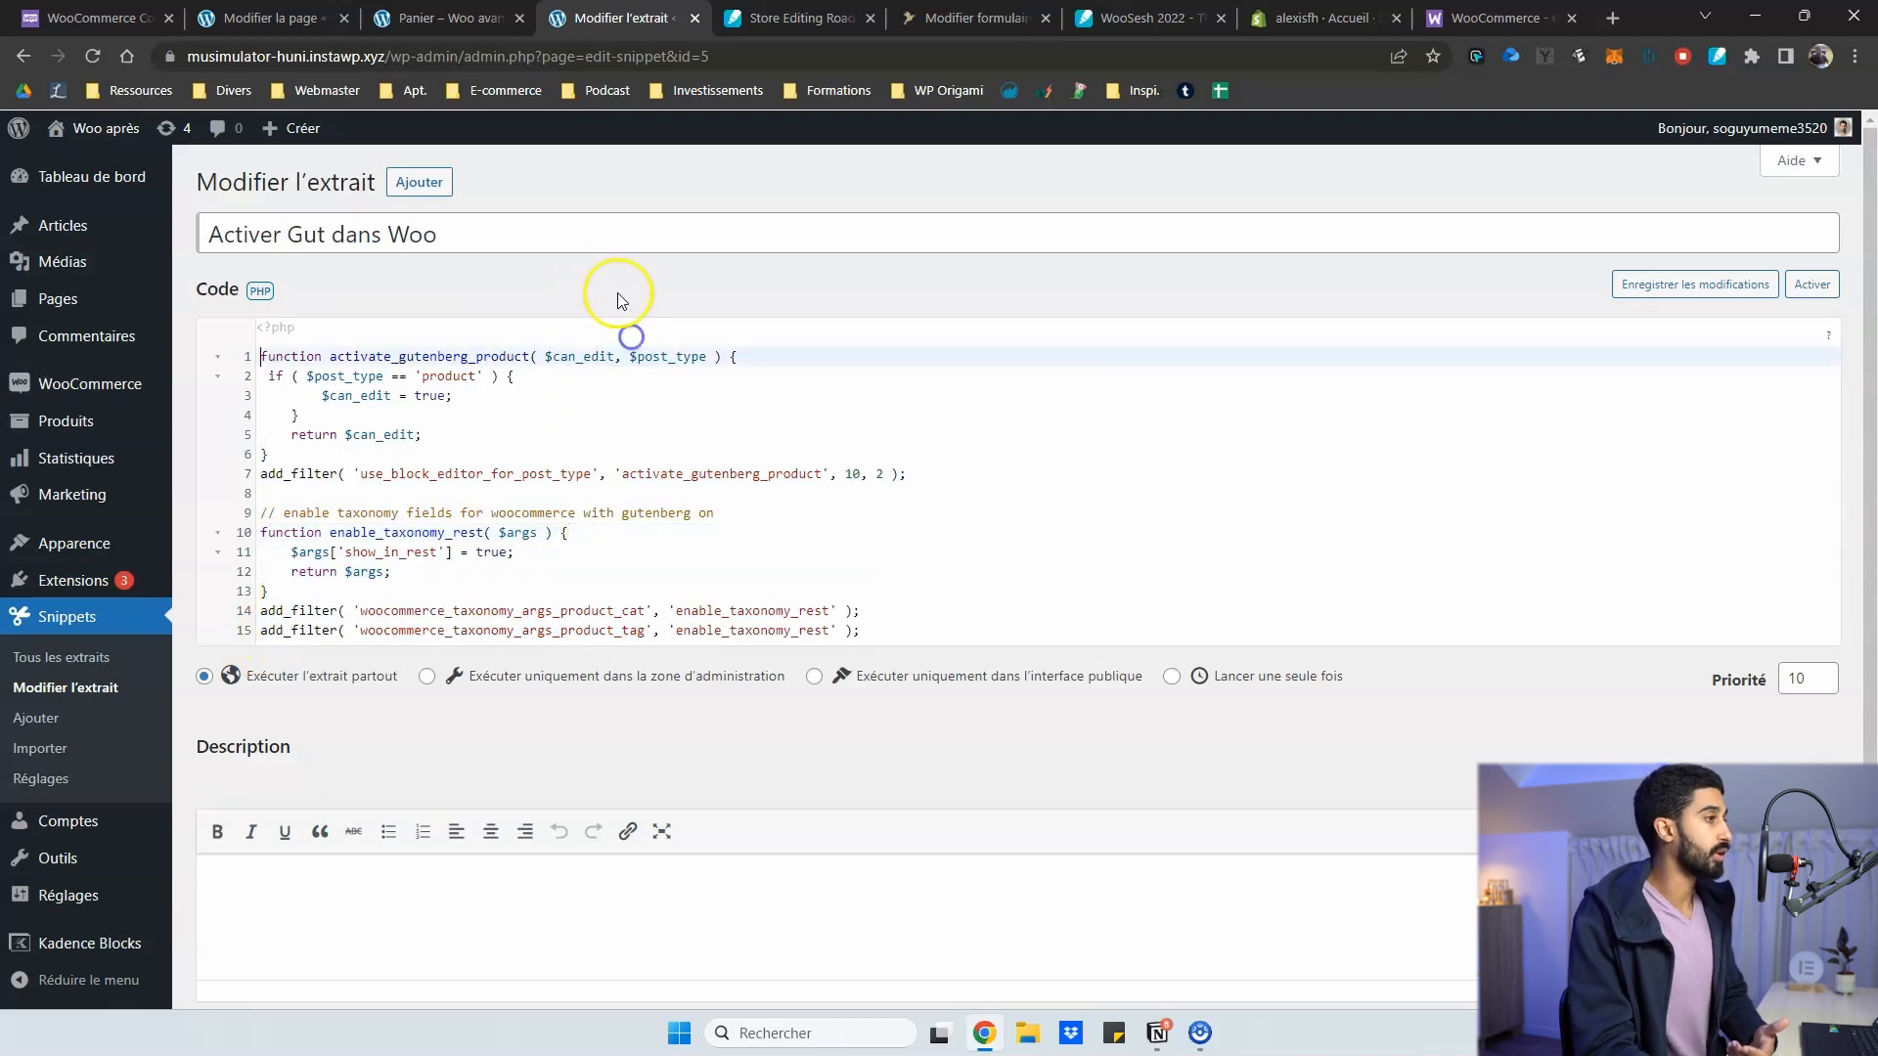
Activate the "Activer Gut dans Woo" snippet from the snippet list and open the WordPress Pennant product for editing
click(86, 659)
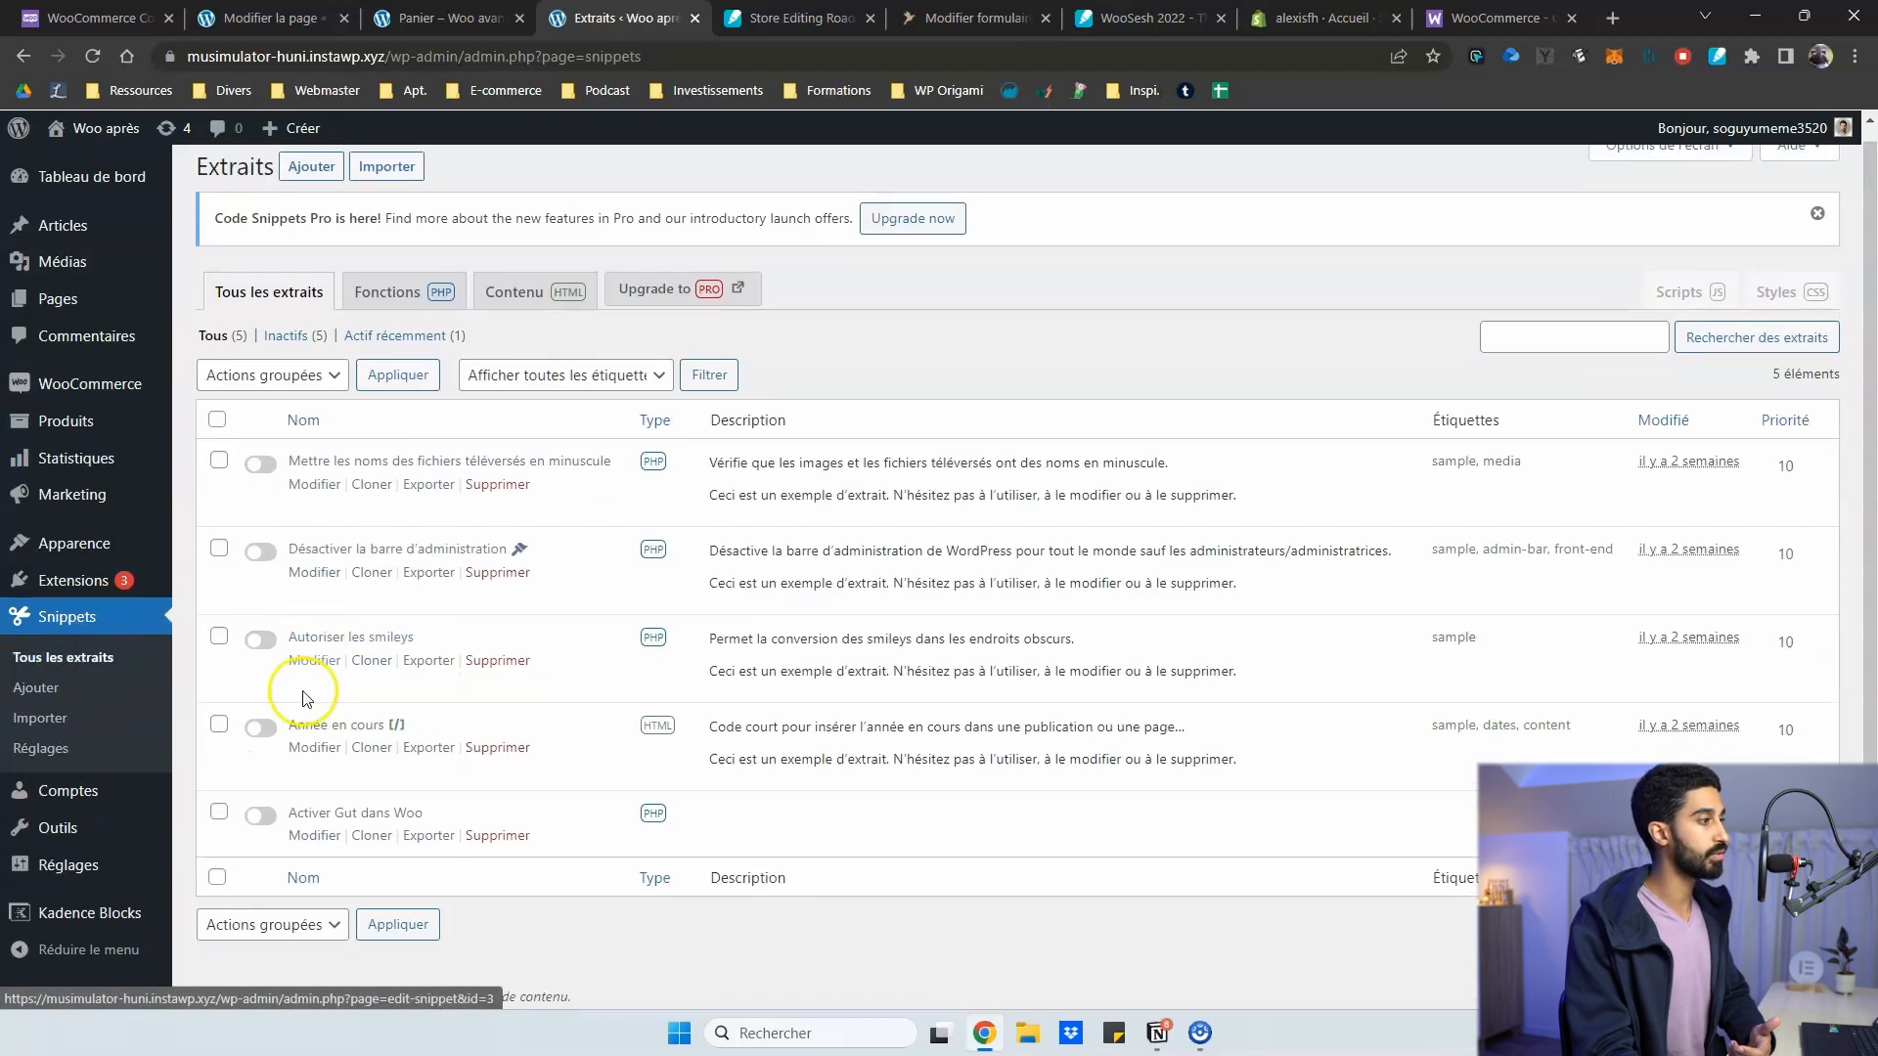
click(259, 810)
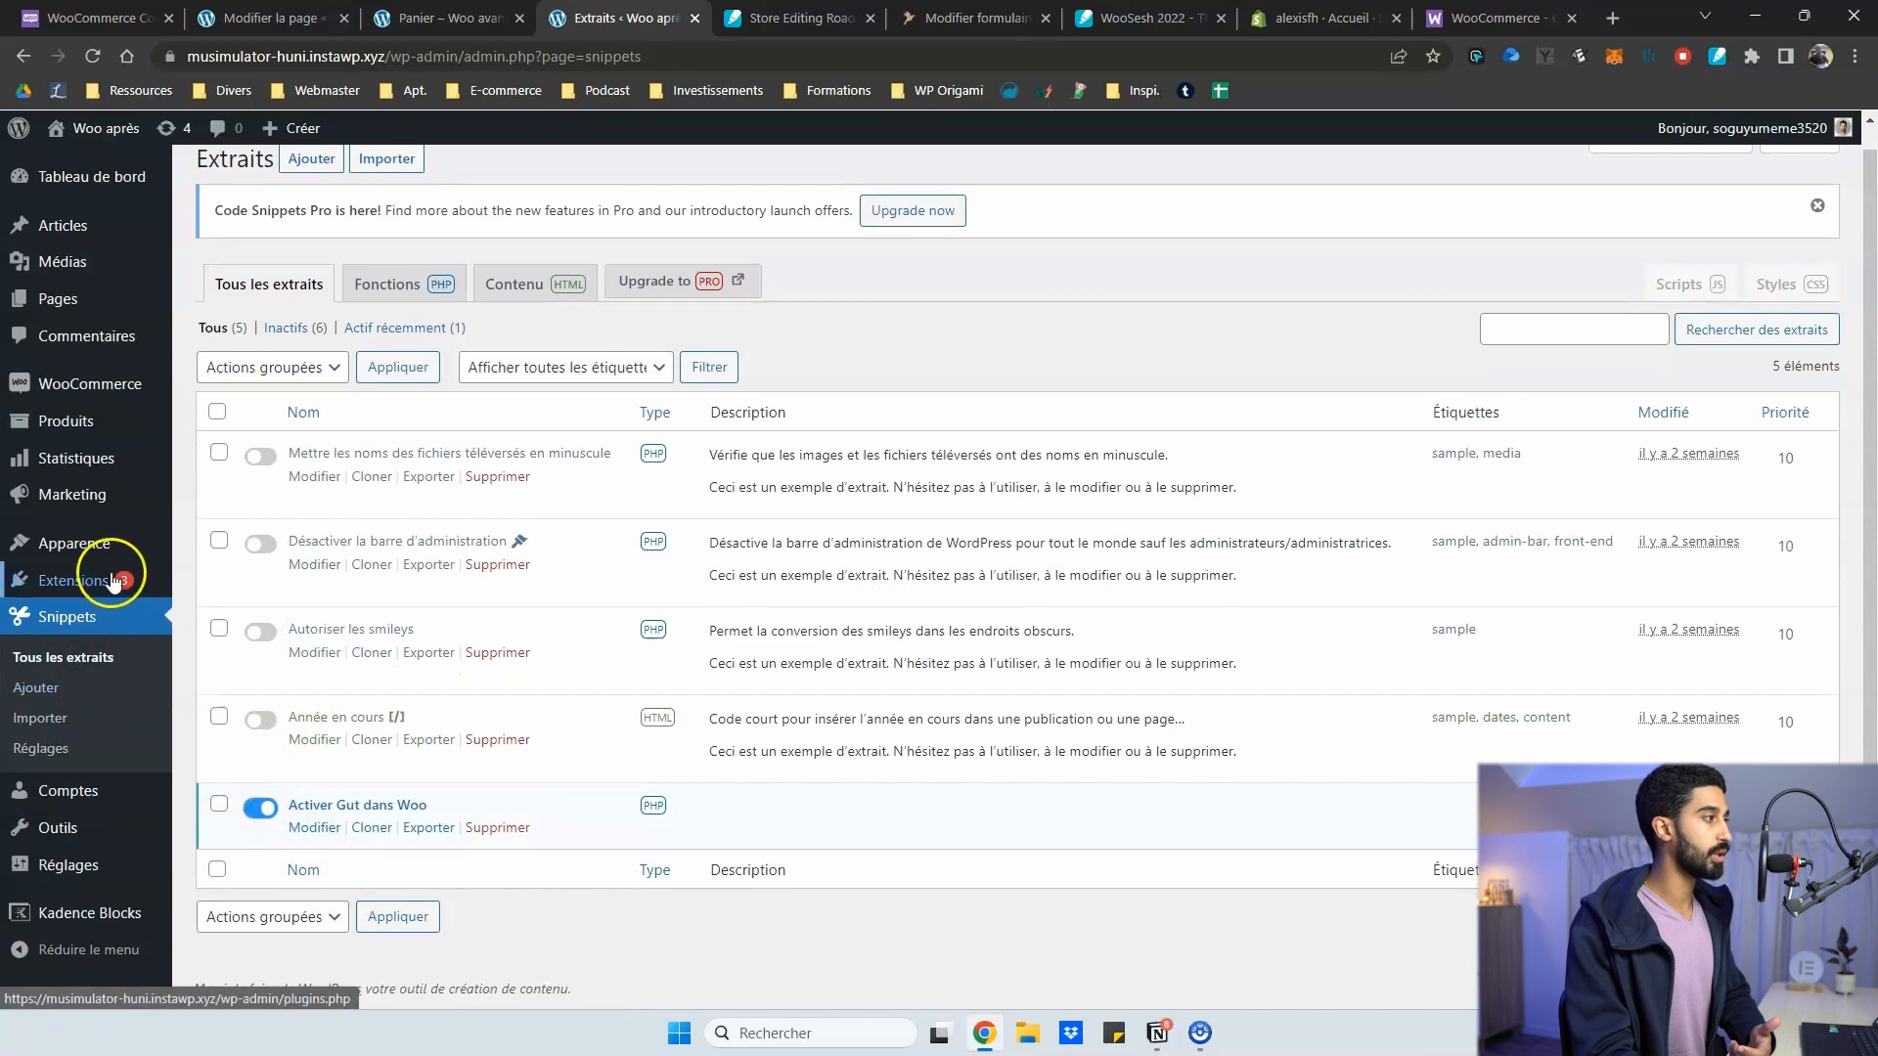
mouse_move(93, 504)
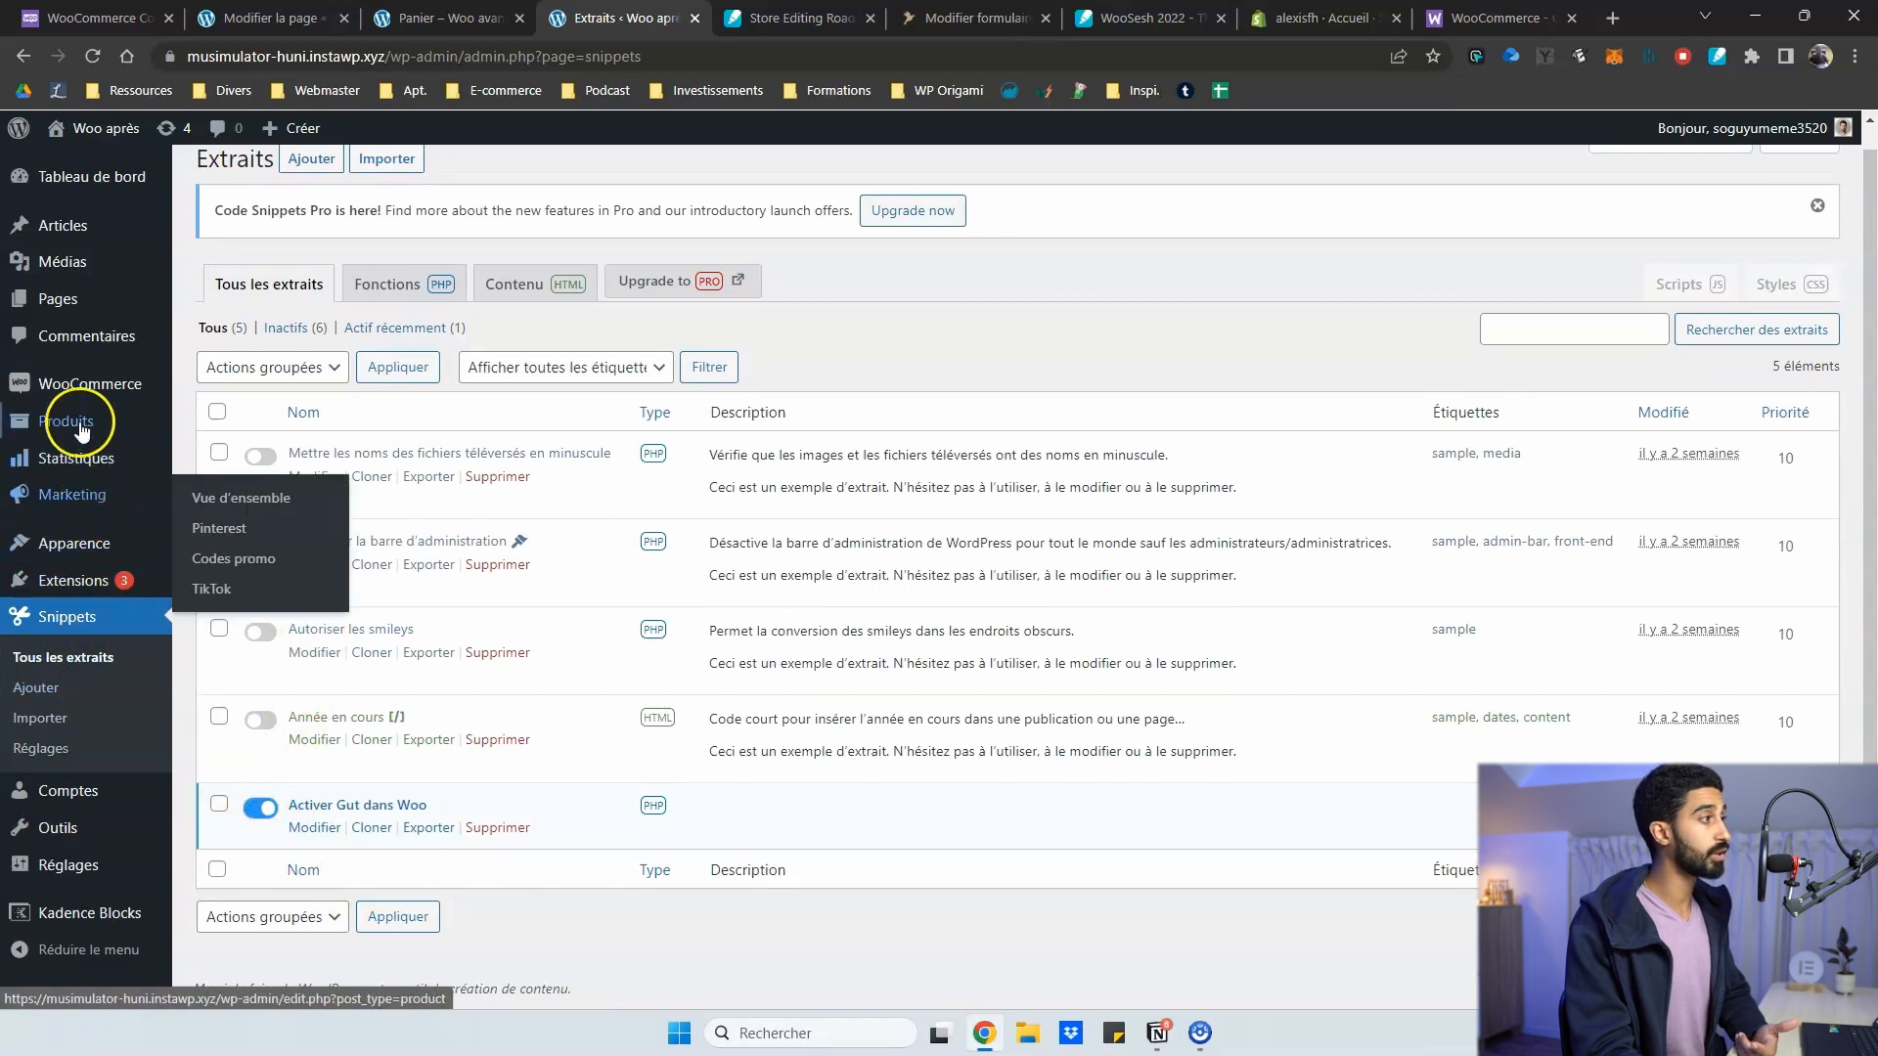
click(253, 430)
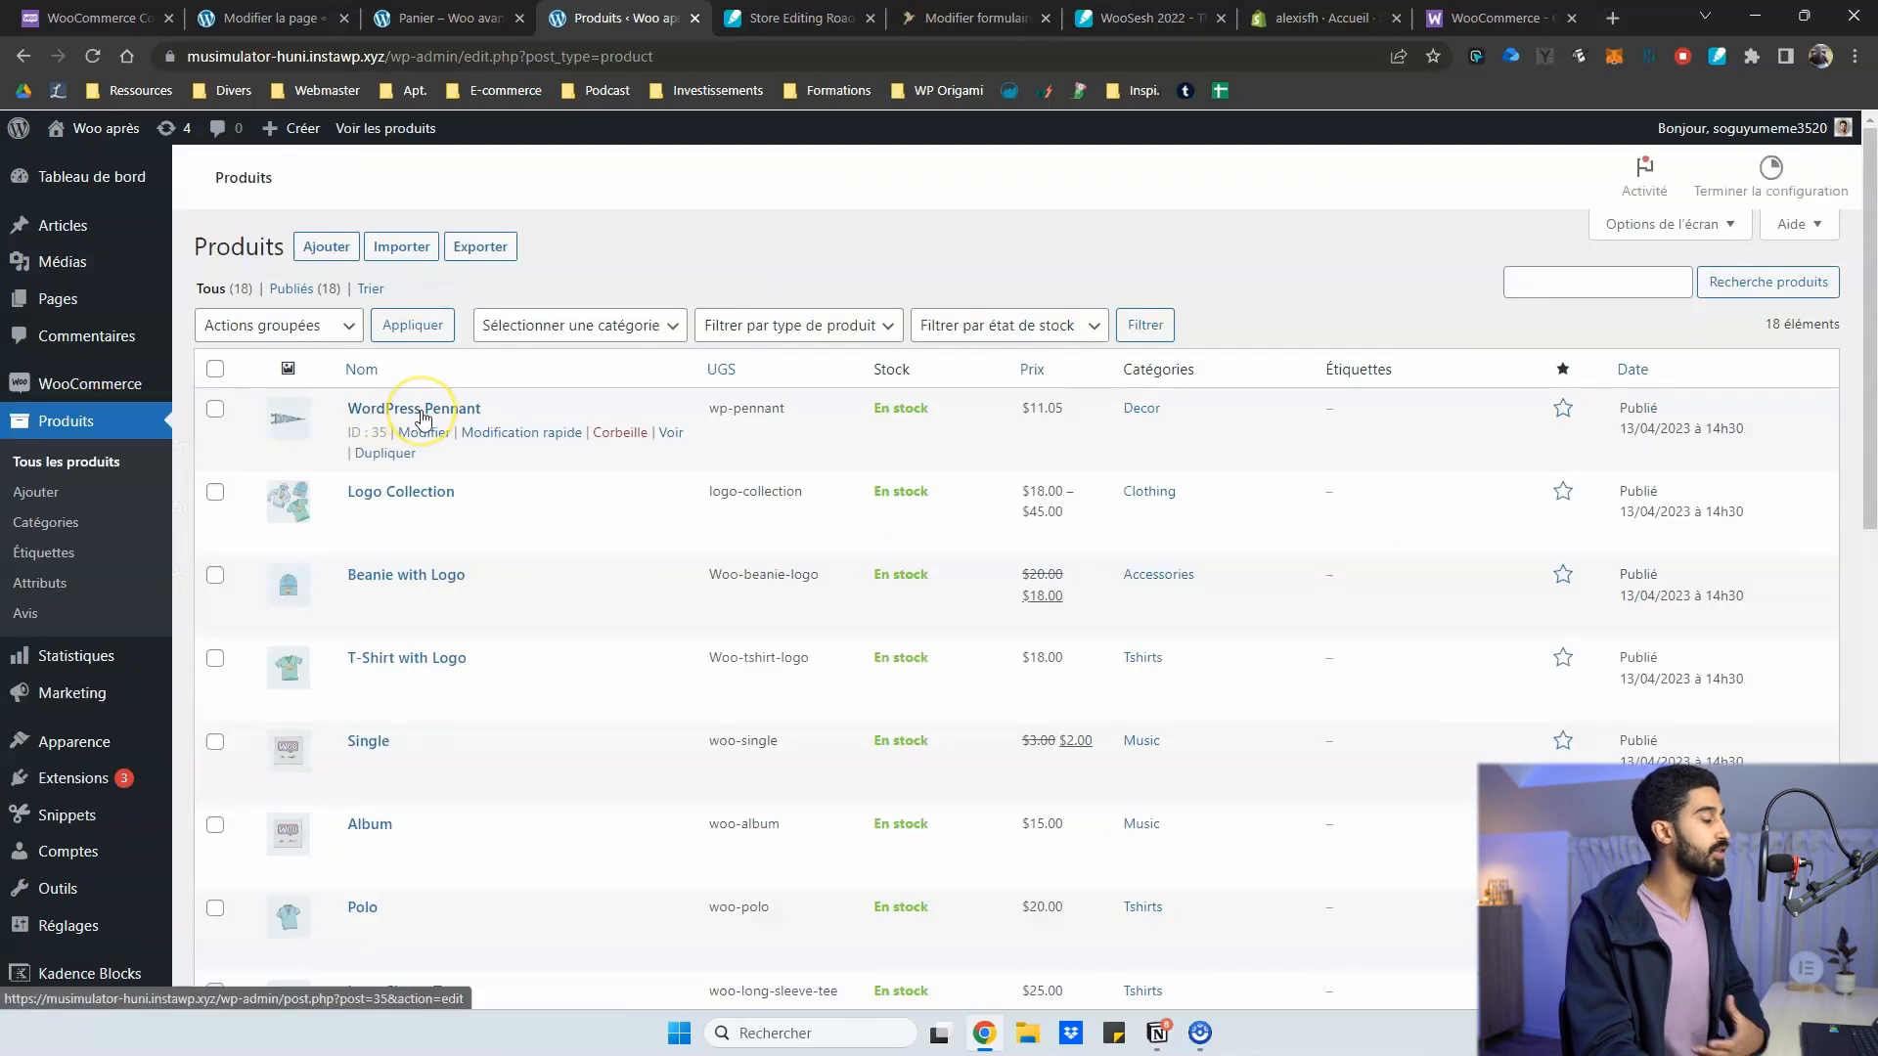
click(420, 410)
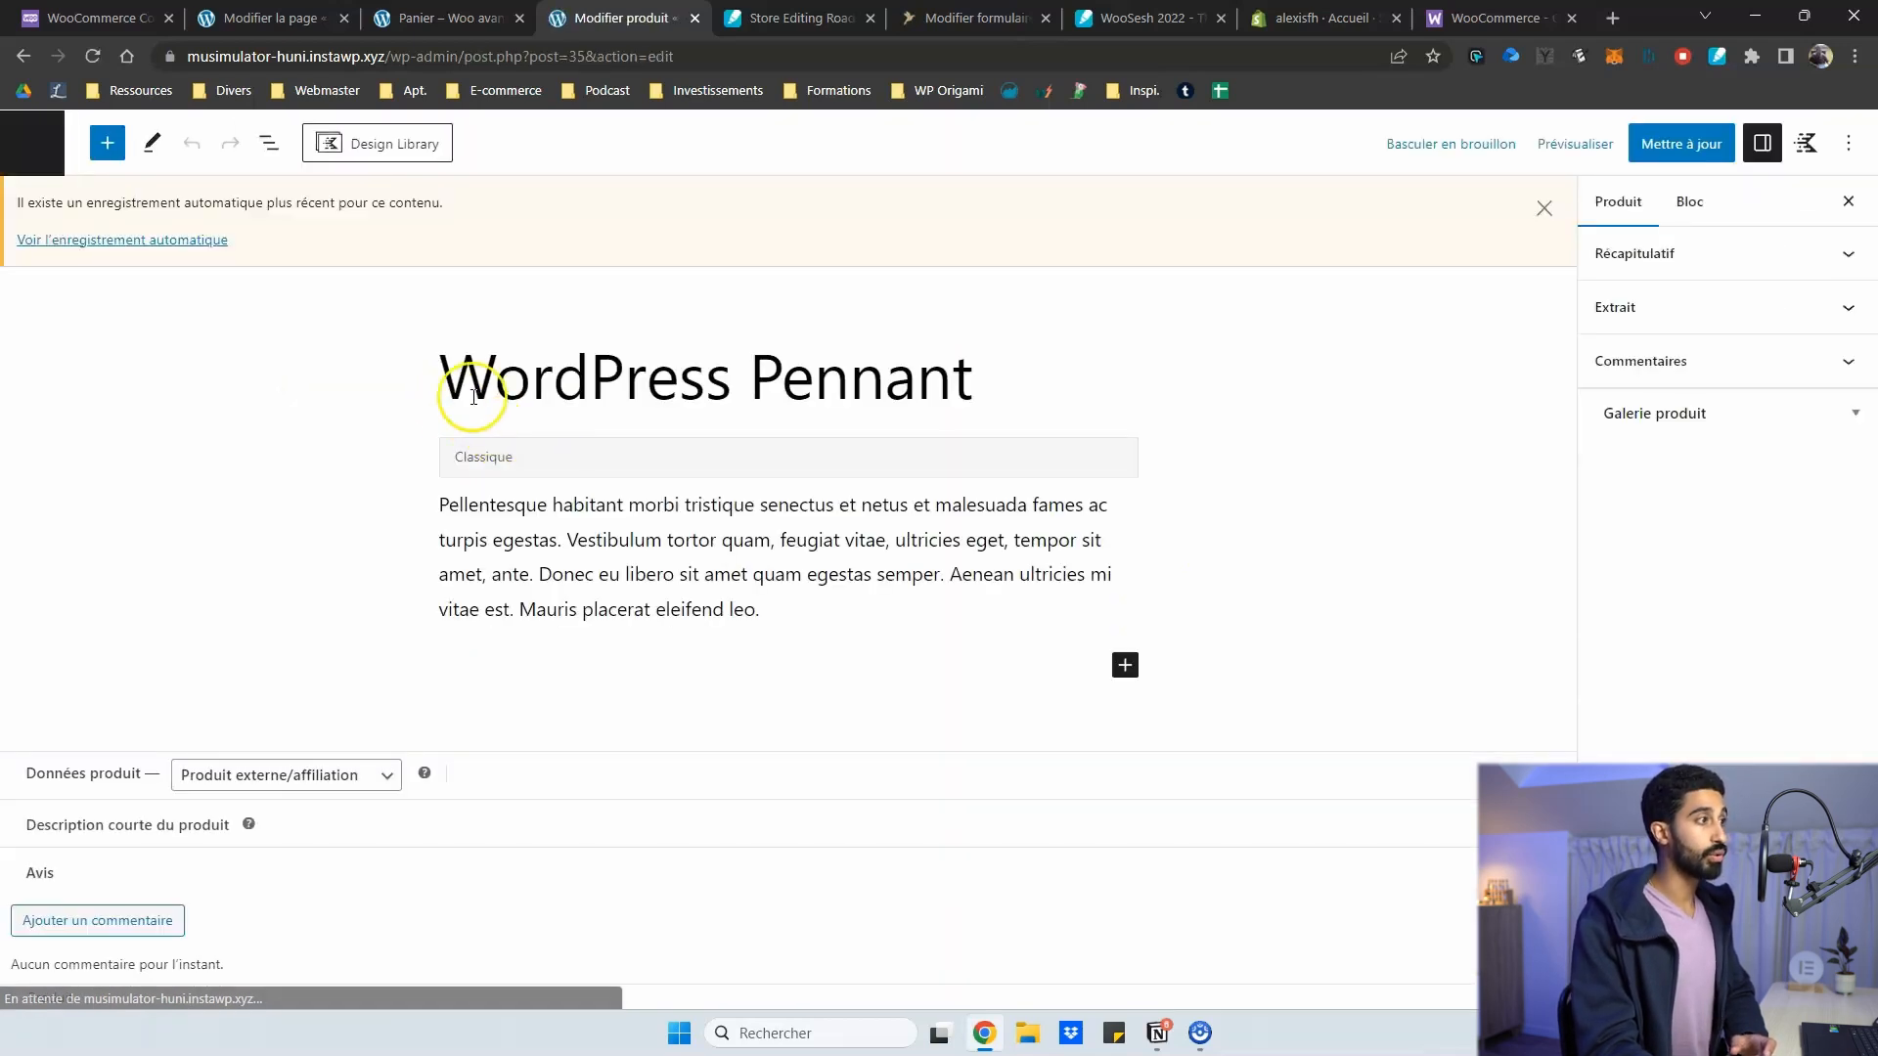
Delete the Classique block holding the WordPress Pennant product's description
click(544, 454)
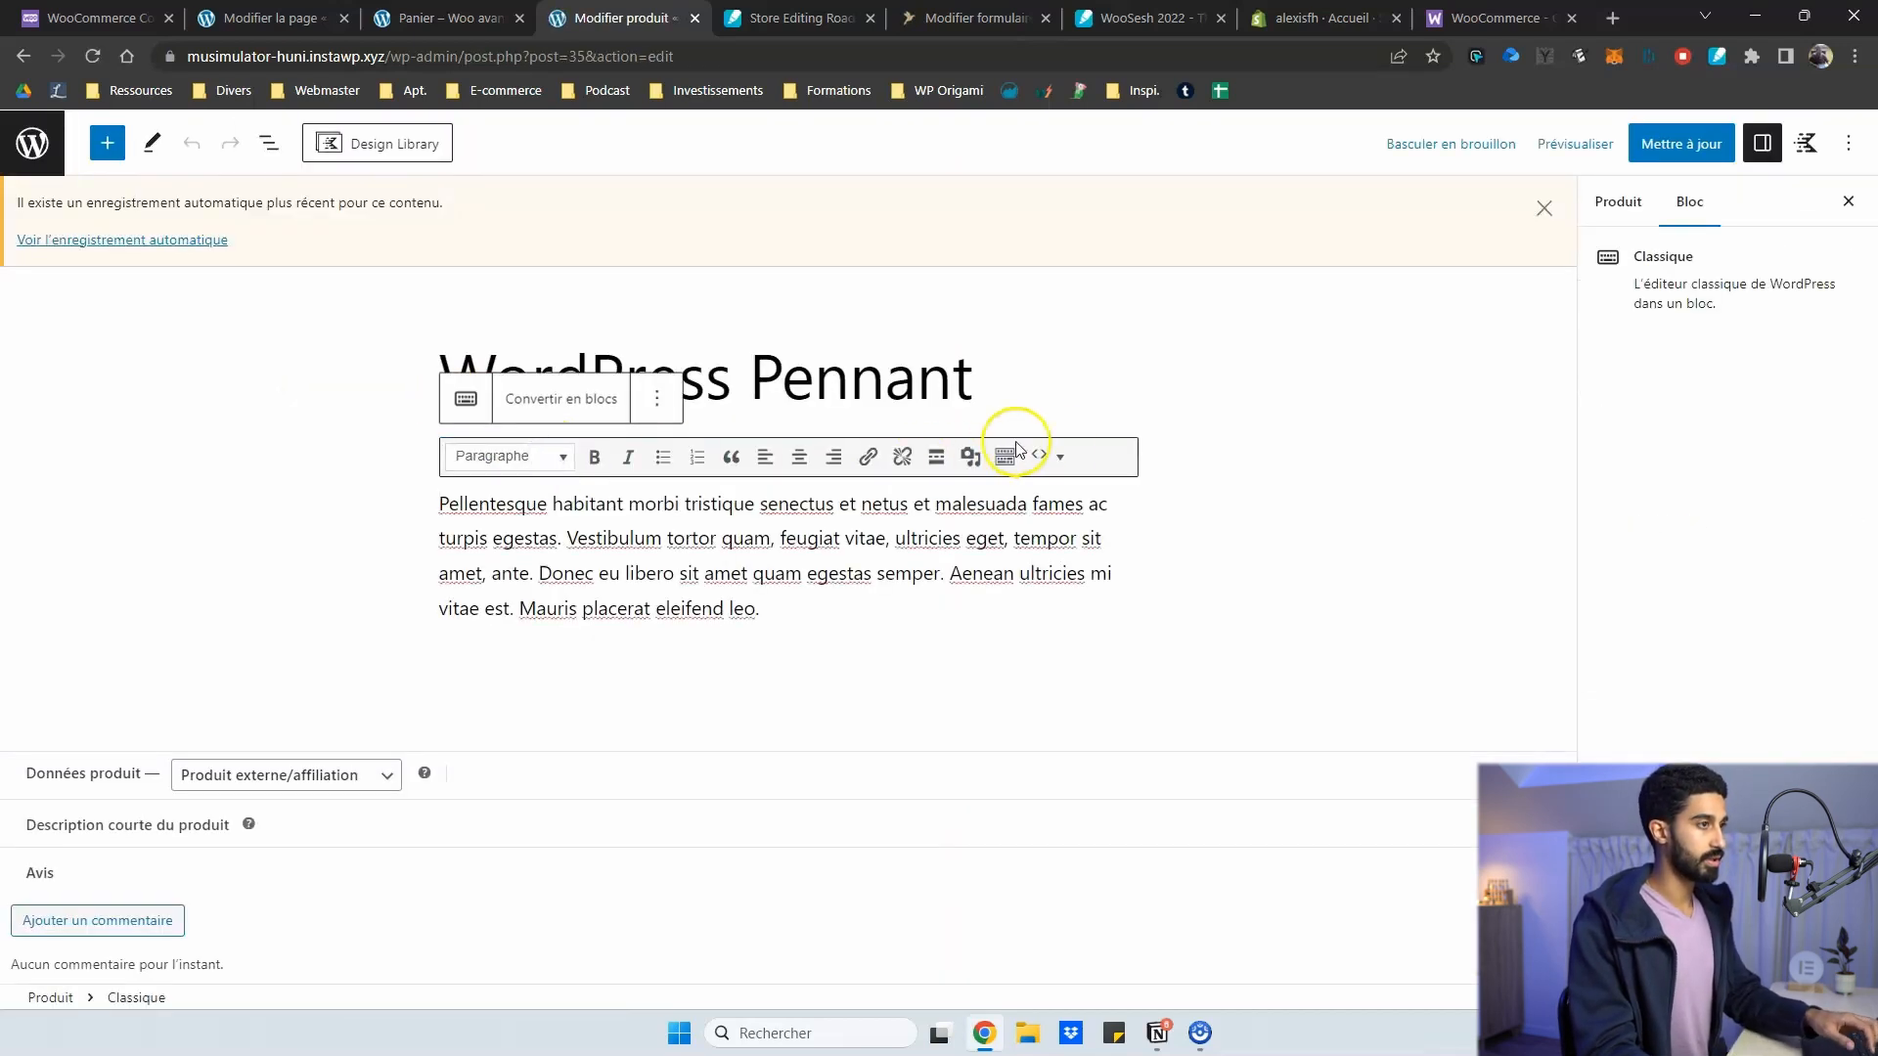
drag(784, 583, 420, 435)
key(BackSpace)
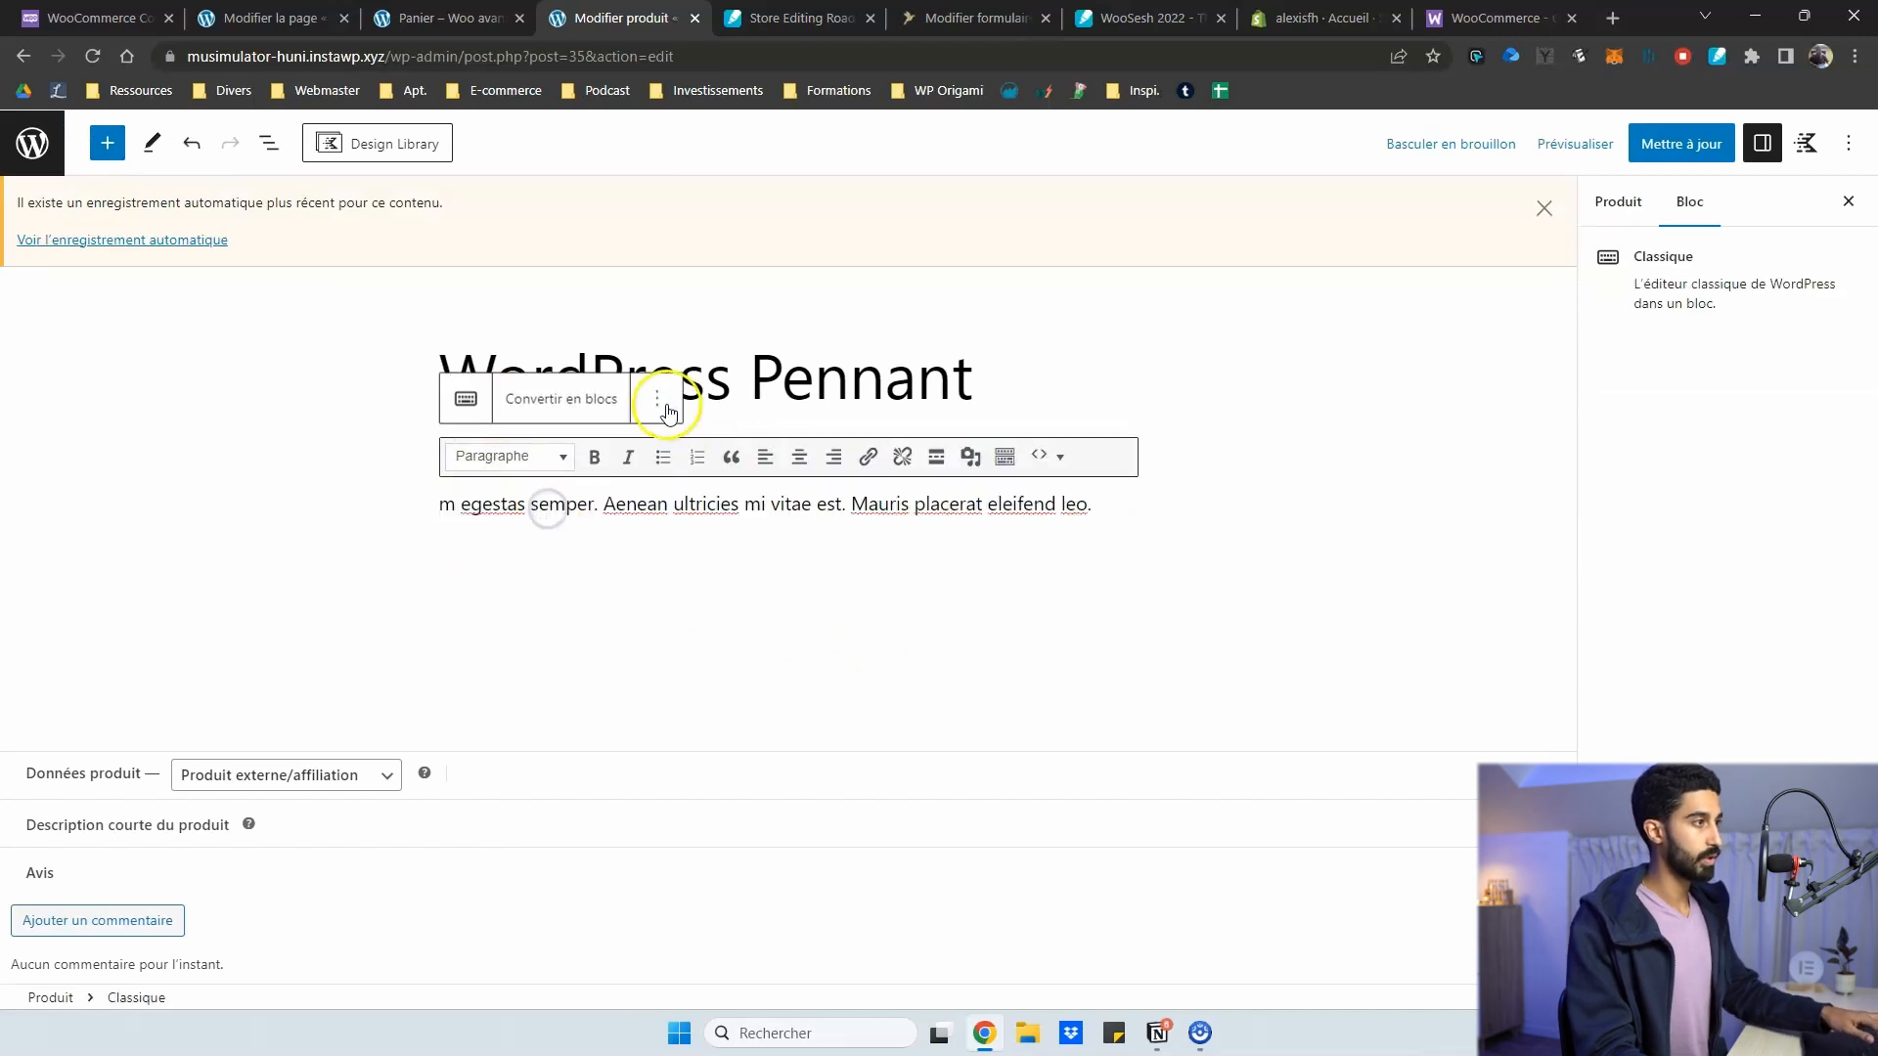
click(656, 398)
click(733, 892)
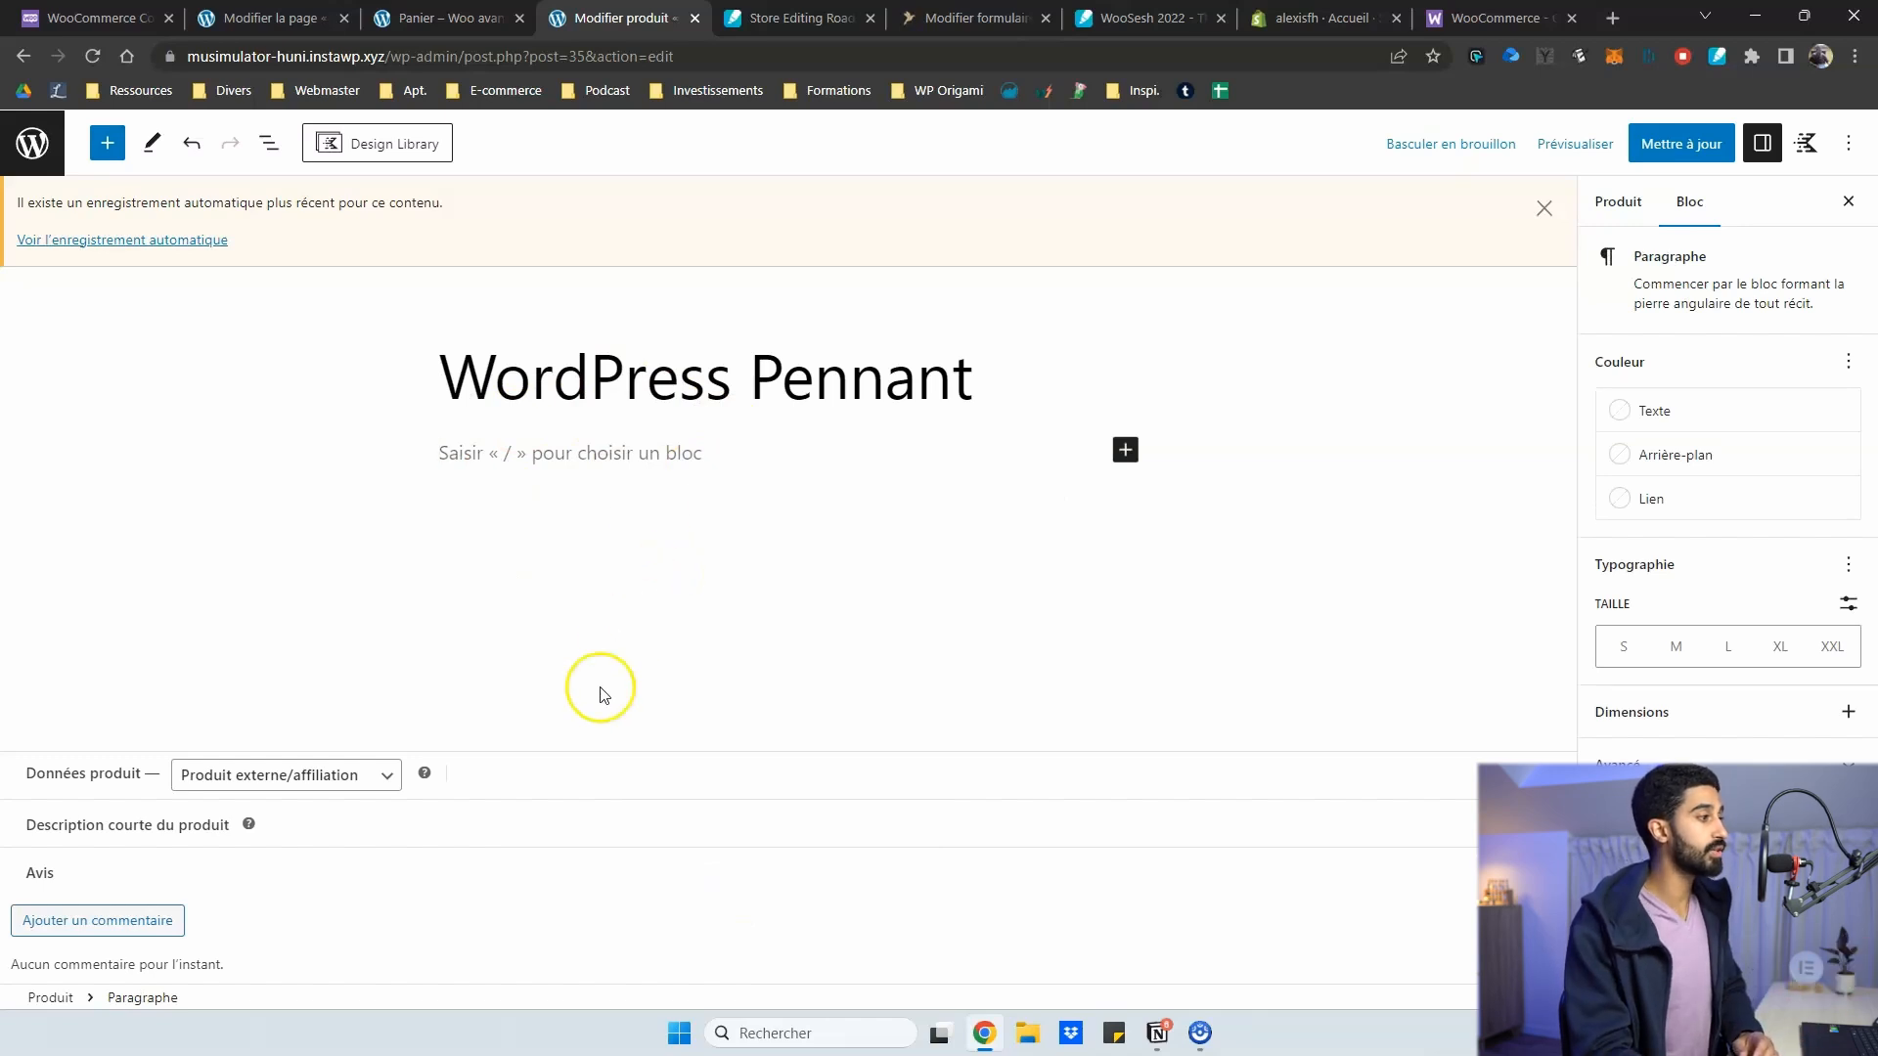
Inspect the product's short description section and the blocks available to insert in the product editor
click(1551, 870)
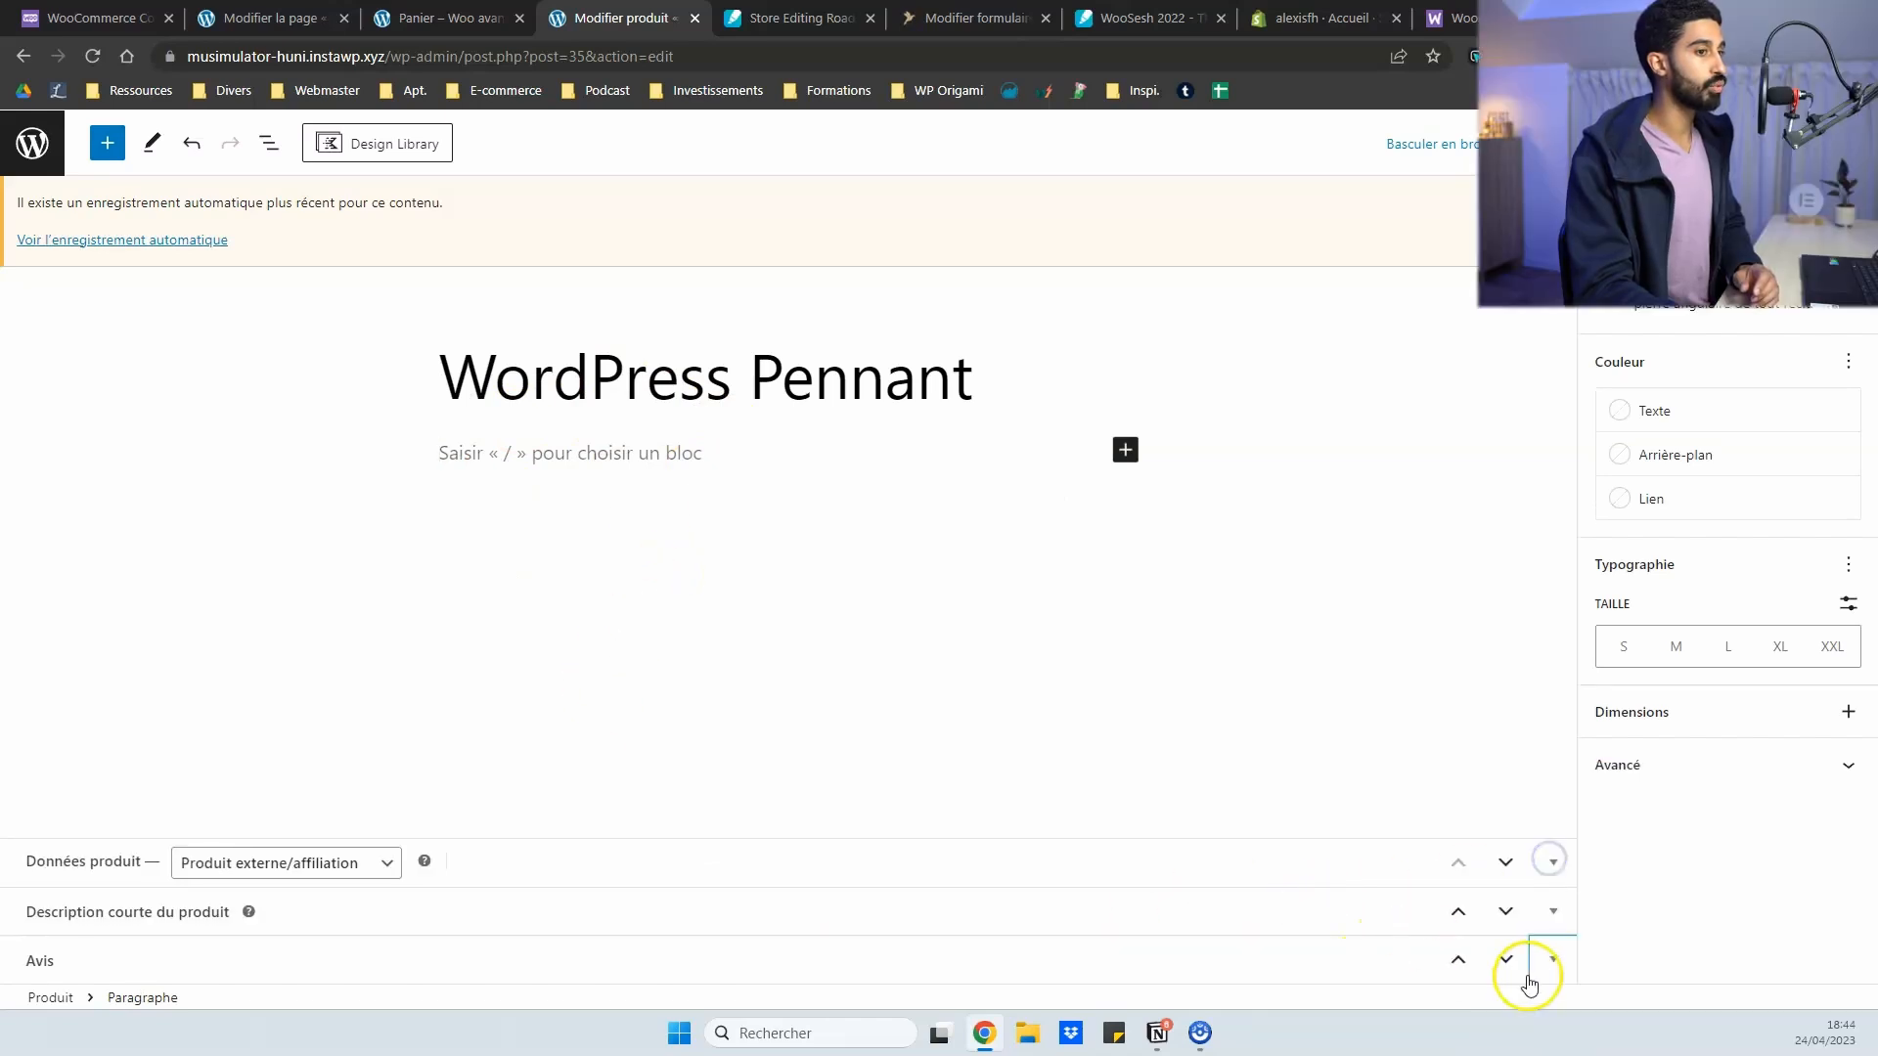
click(1553, 914)
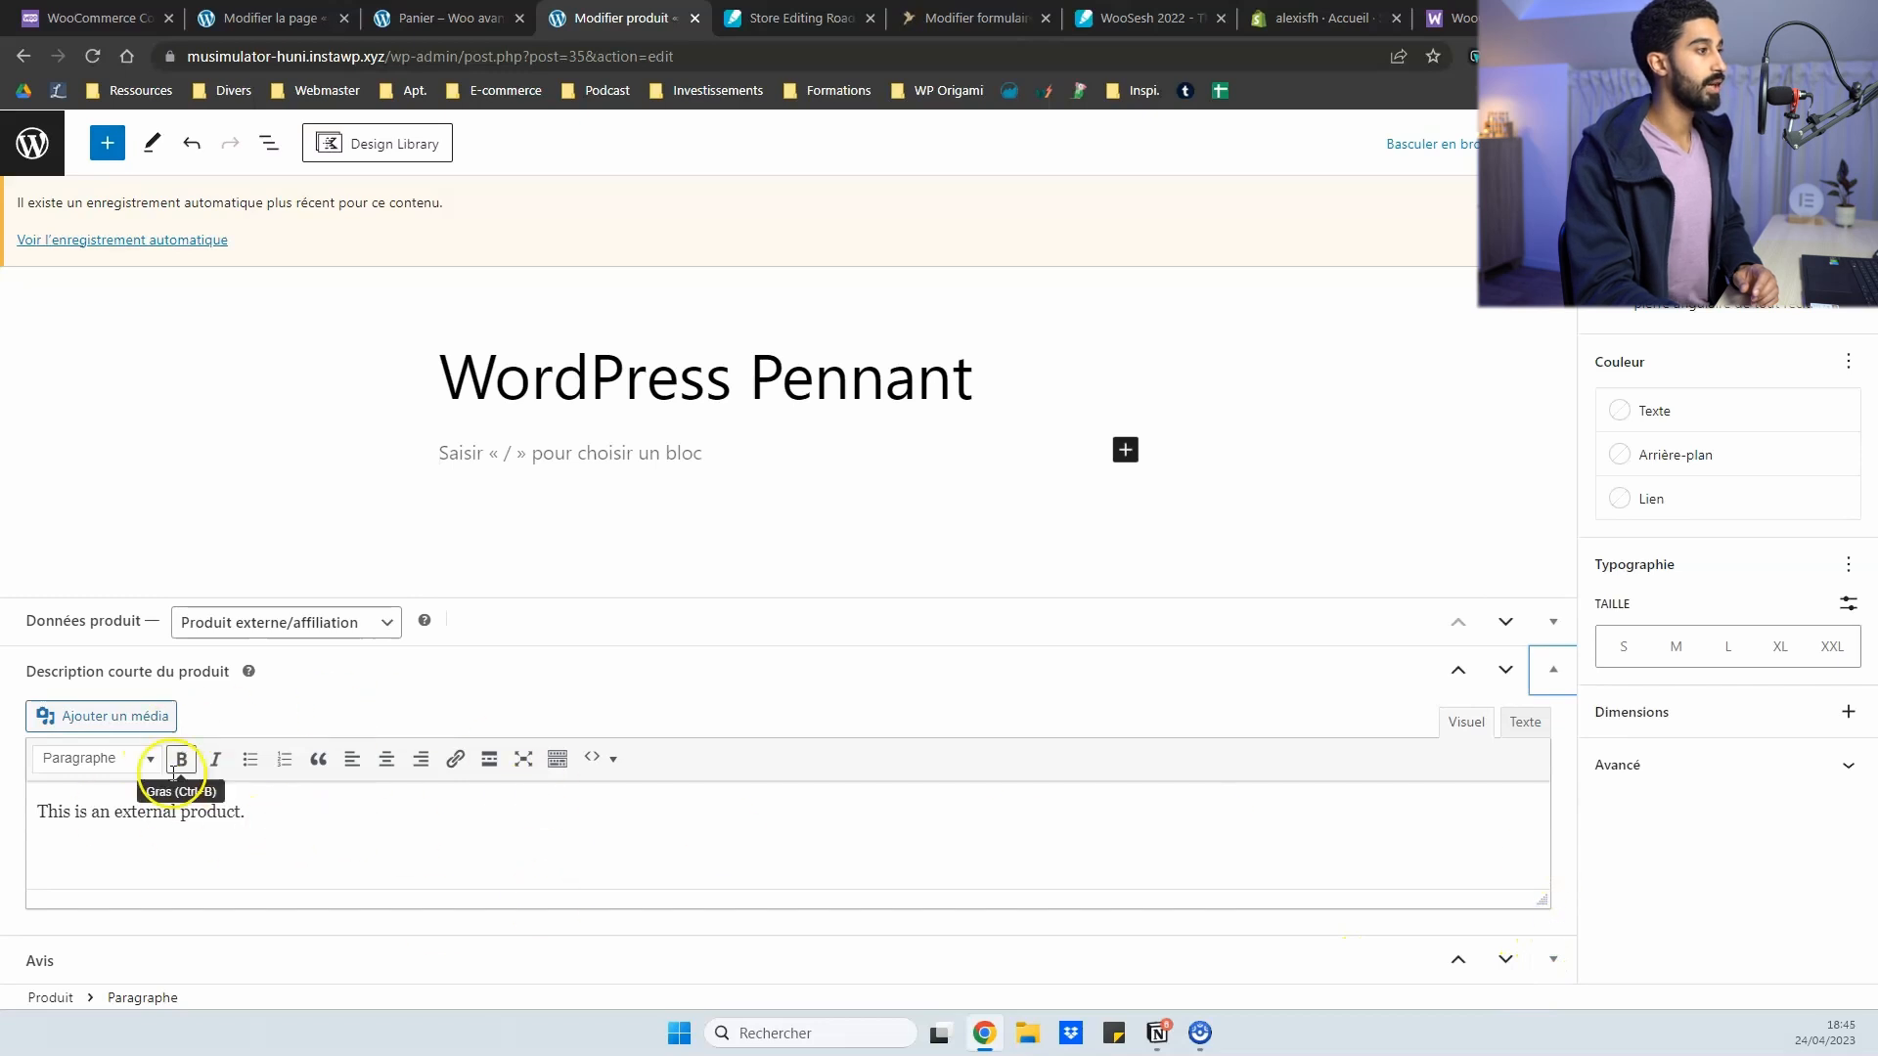
click(1542, 666)
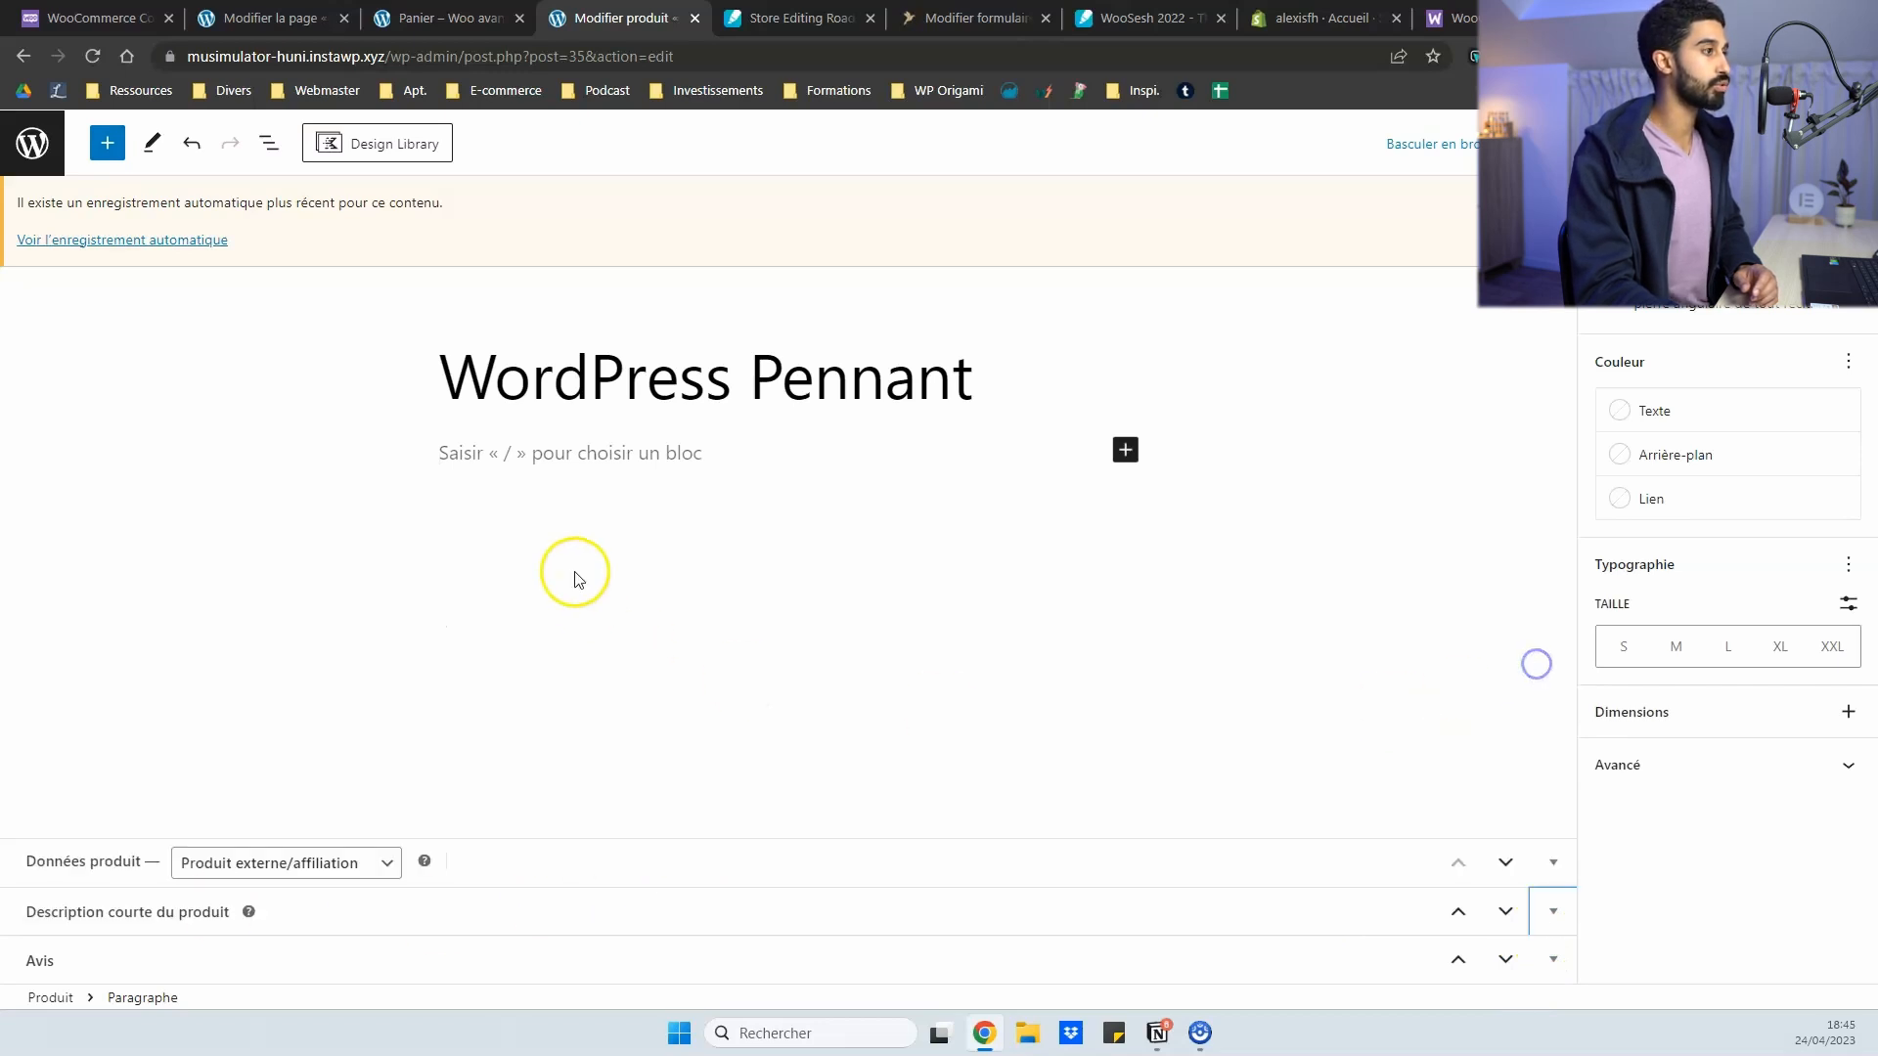
click(108, 143)
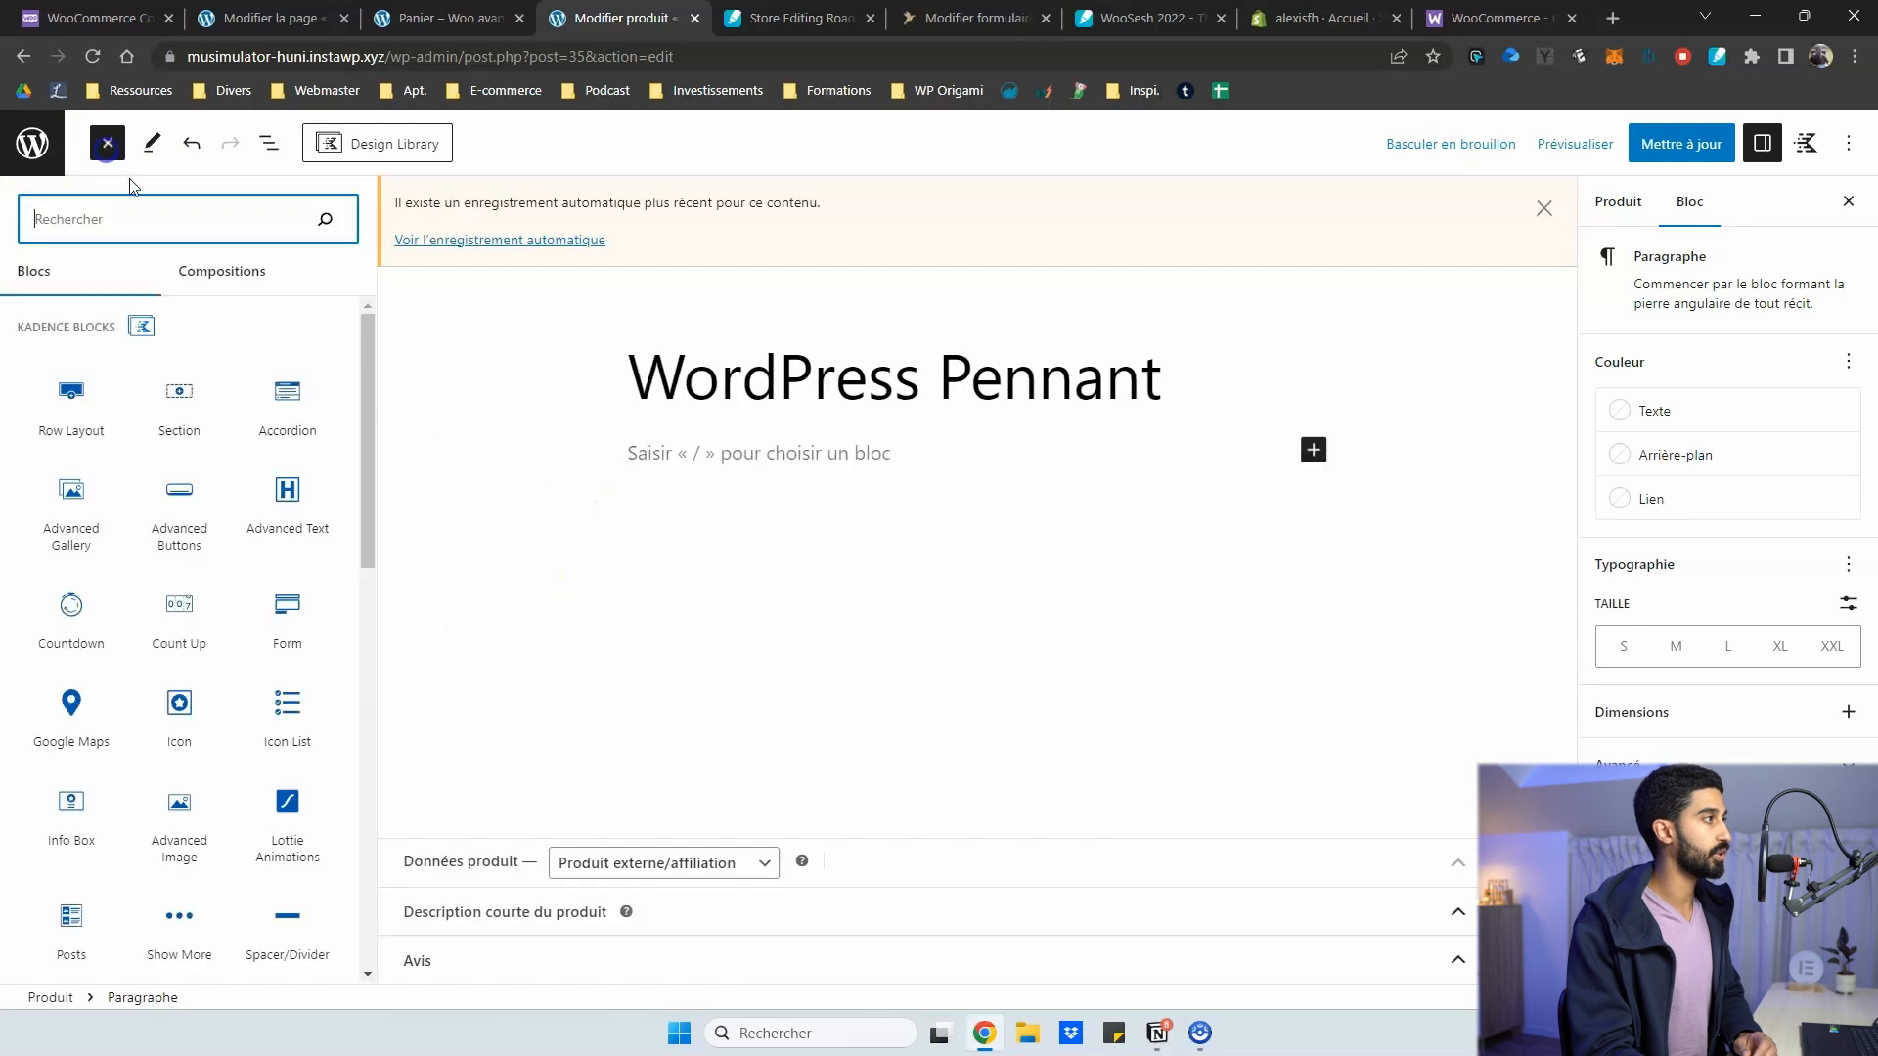
click(108, 143)
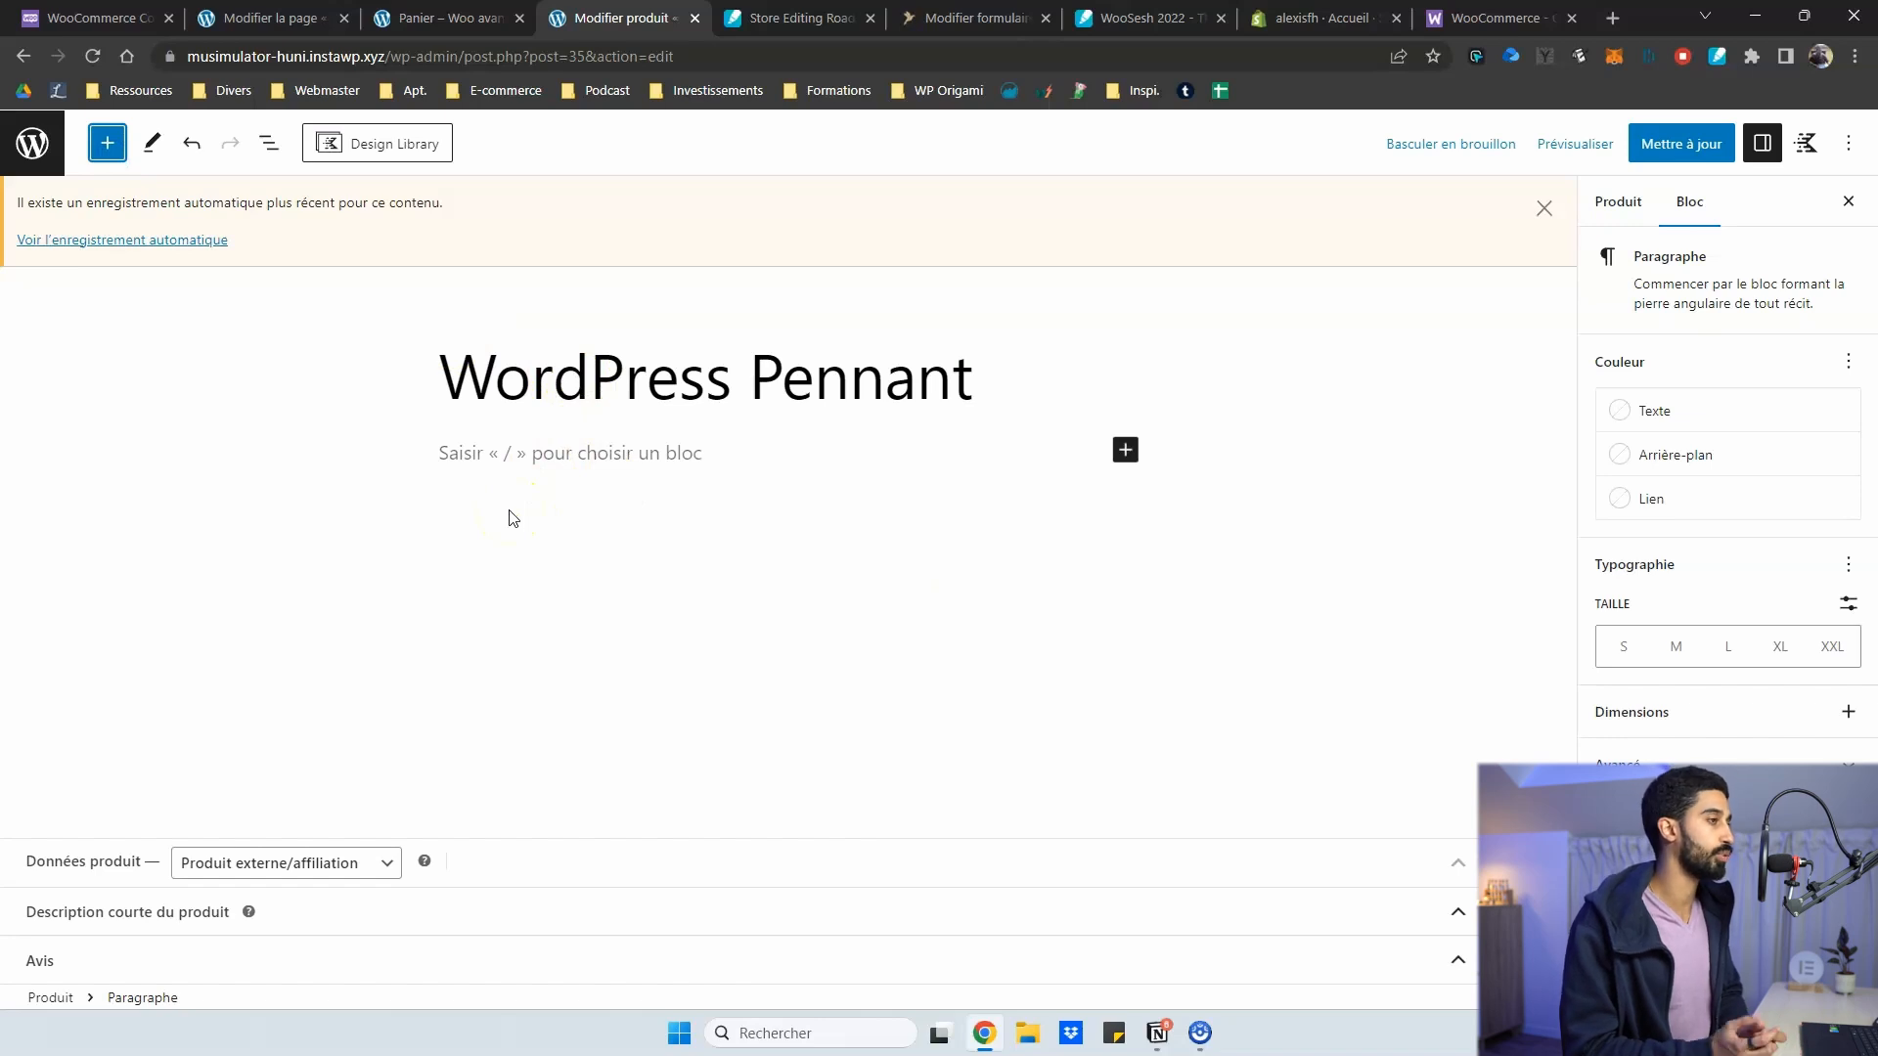
Read the Store Editing Roadmap Update – Q1 2023 article, focusing on the Products block and Product Archive templates section
key(ctrl+Tab)
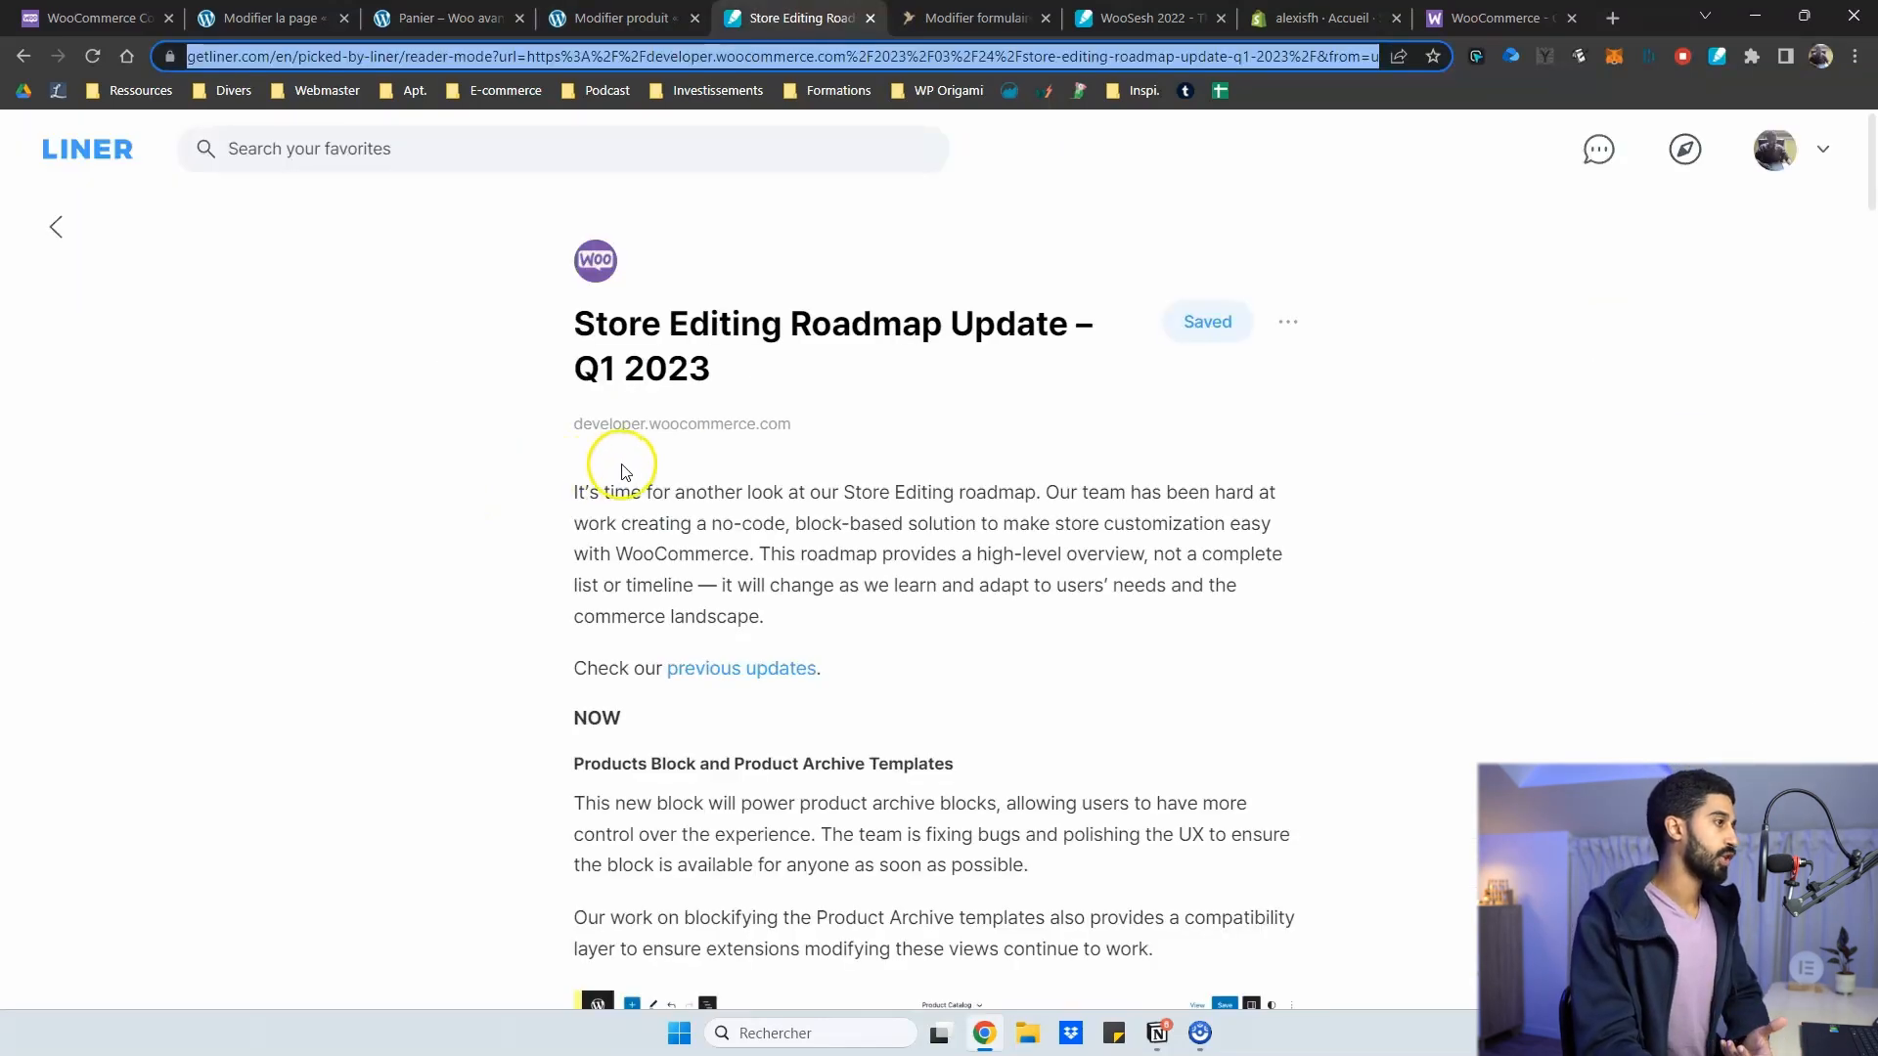
scroll(541, 499, down, 3)
scroll(547, 499, down, 2)
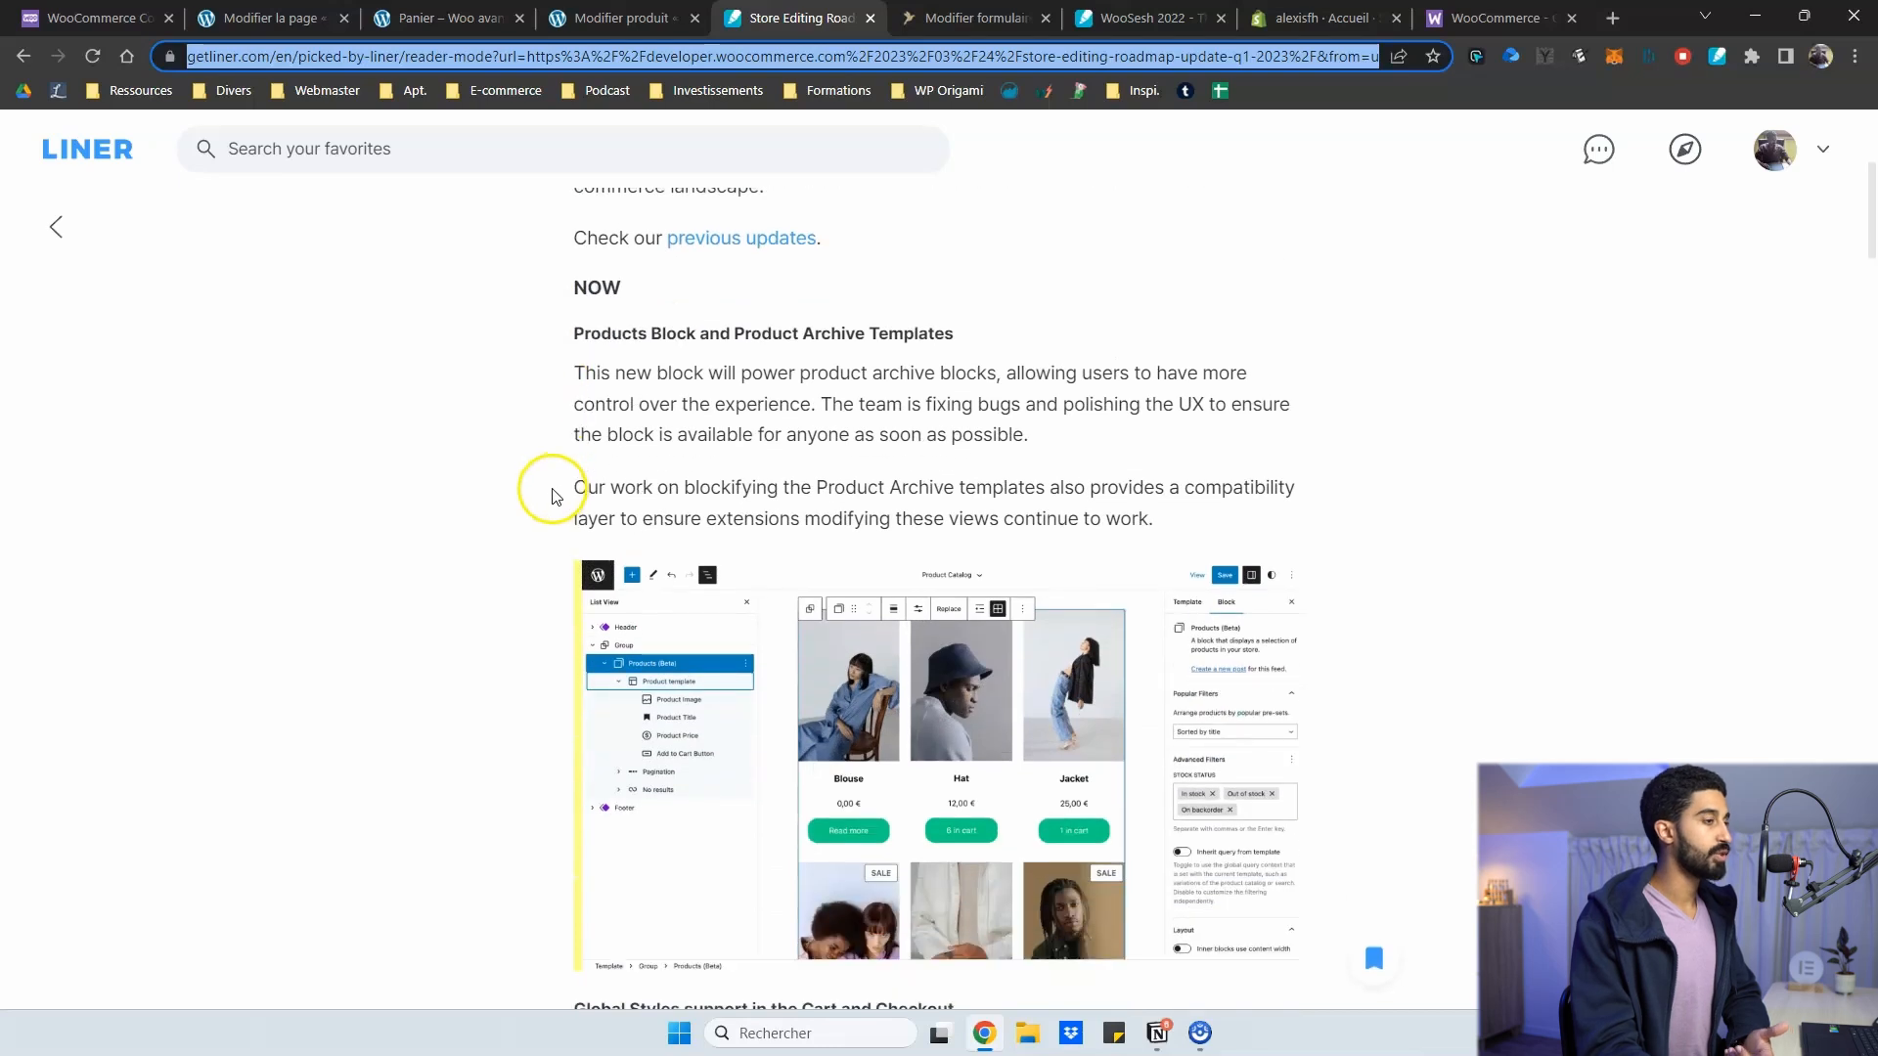
scroll(553, 497, down, 2)
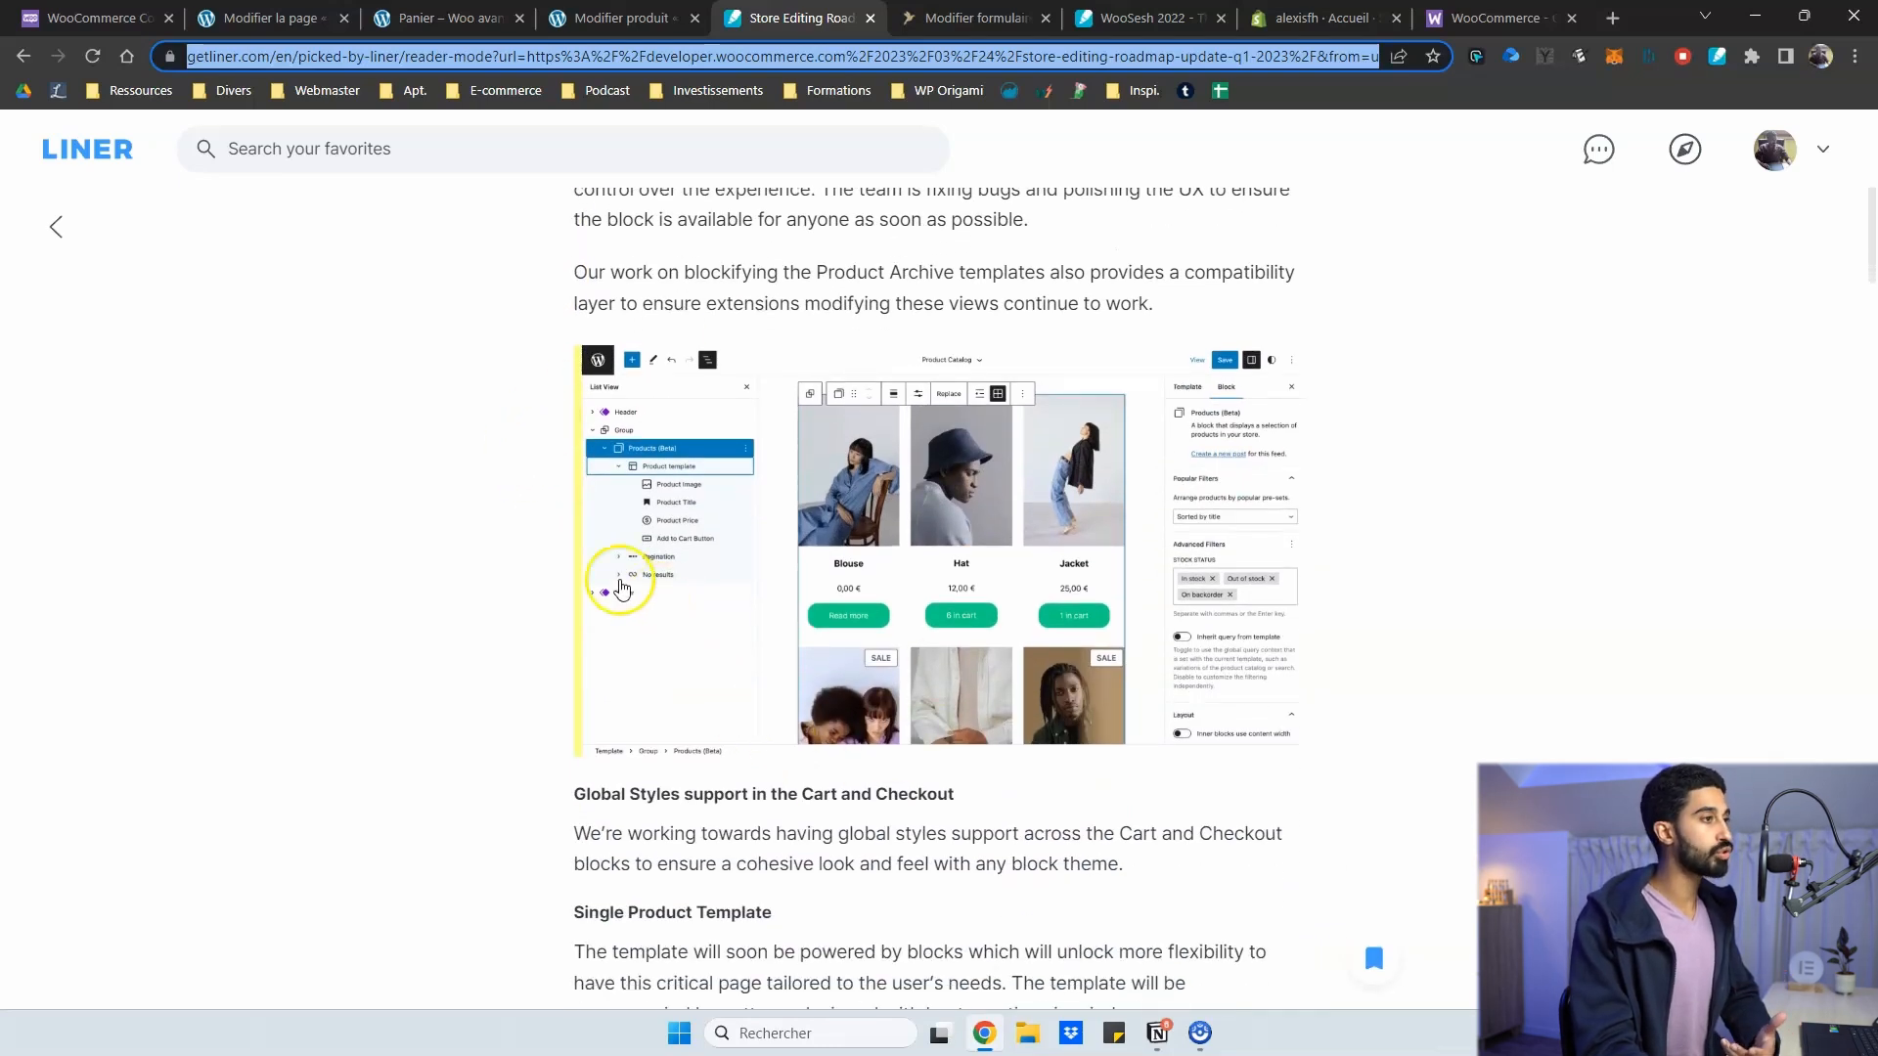
scroll(587, 391, down, 1)
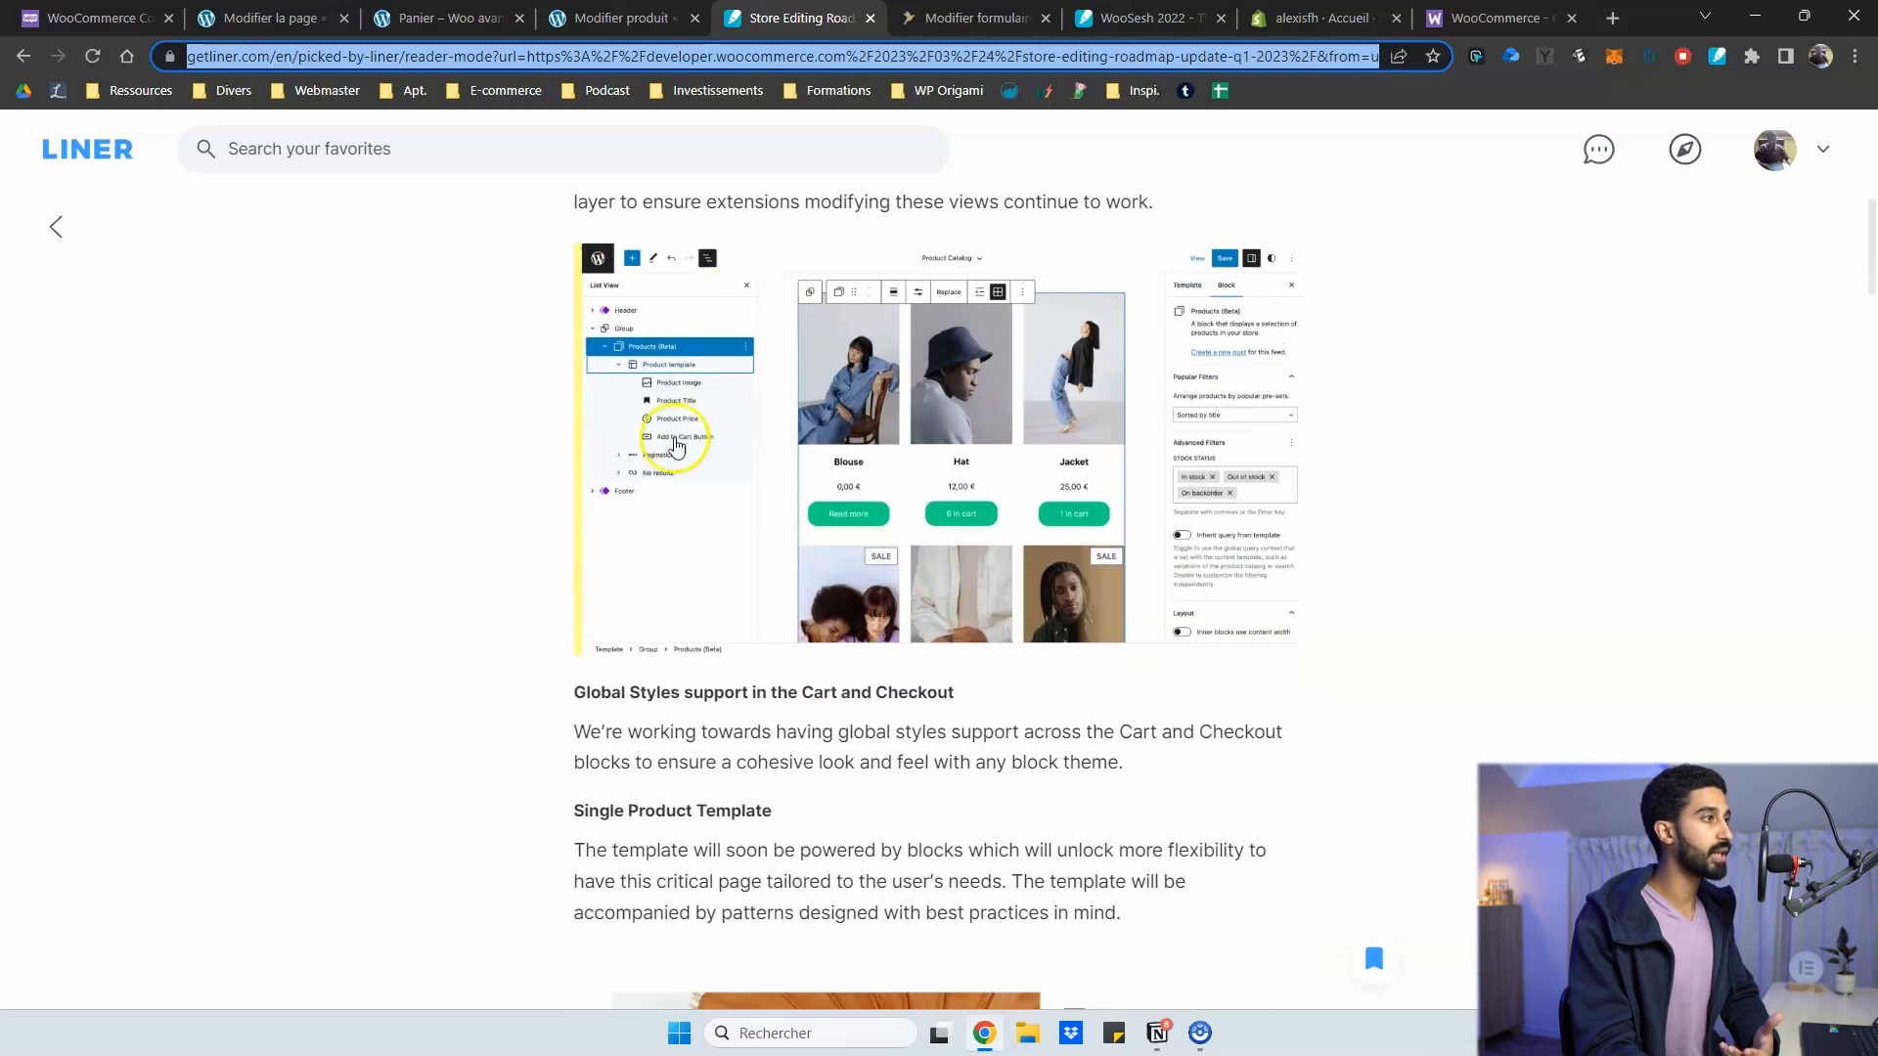
scroll(645, 459, up, 1)
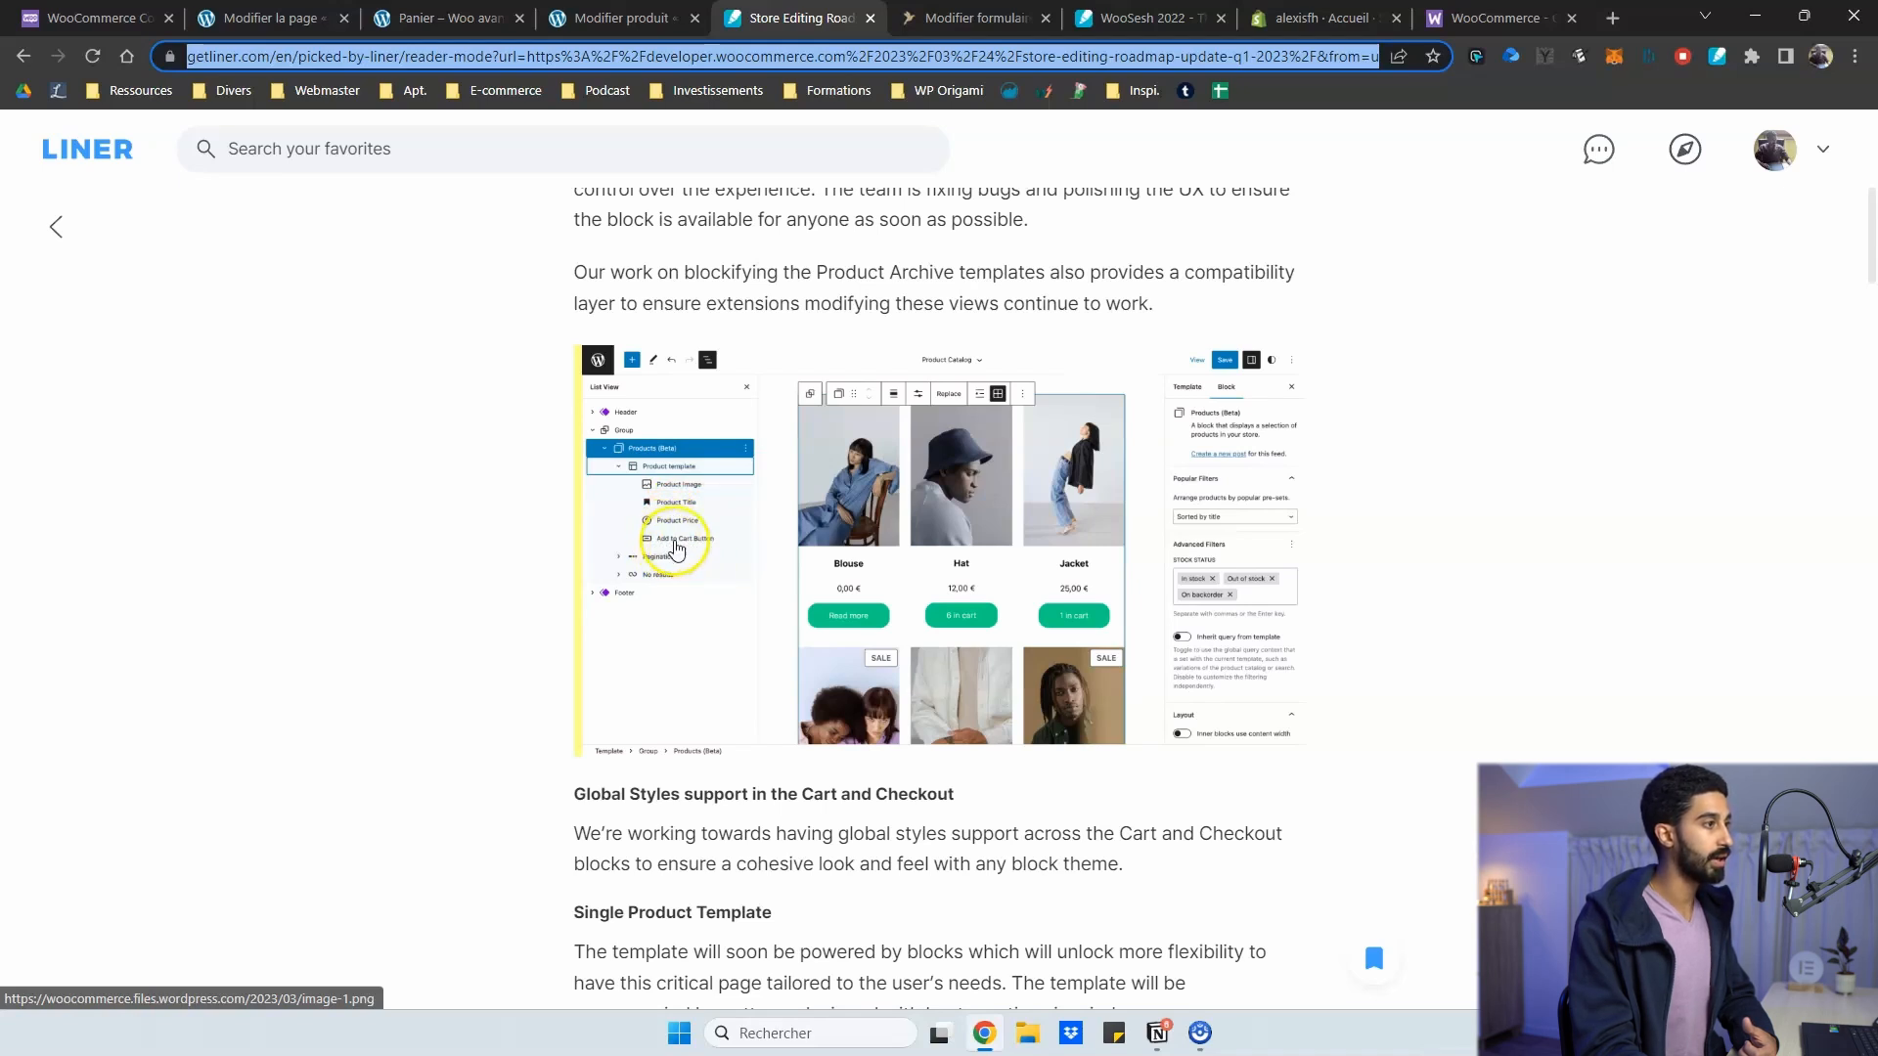
scroll(665, 538, down, 1)
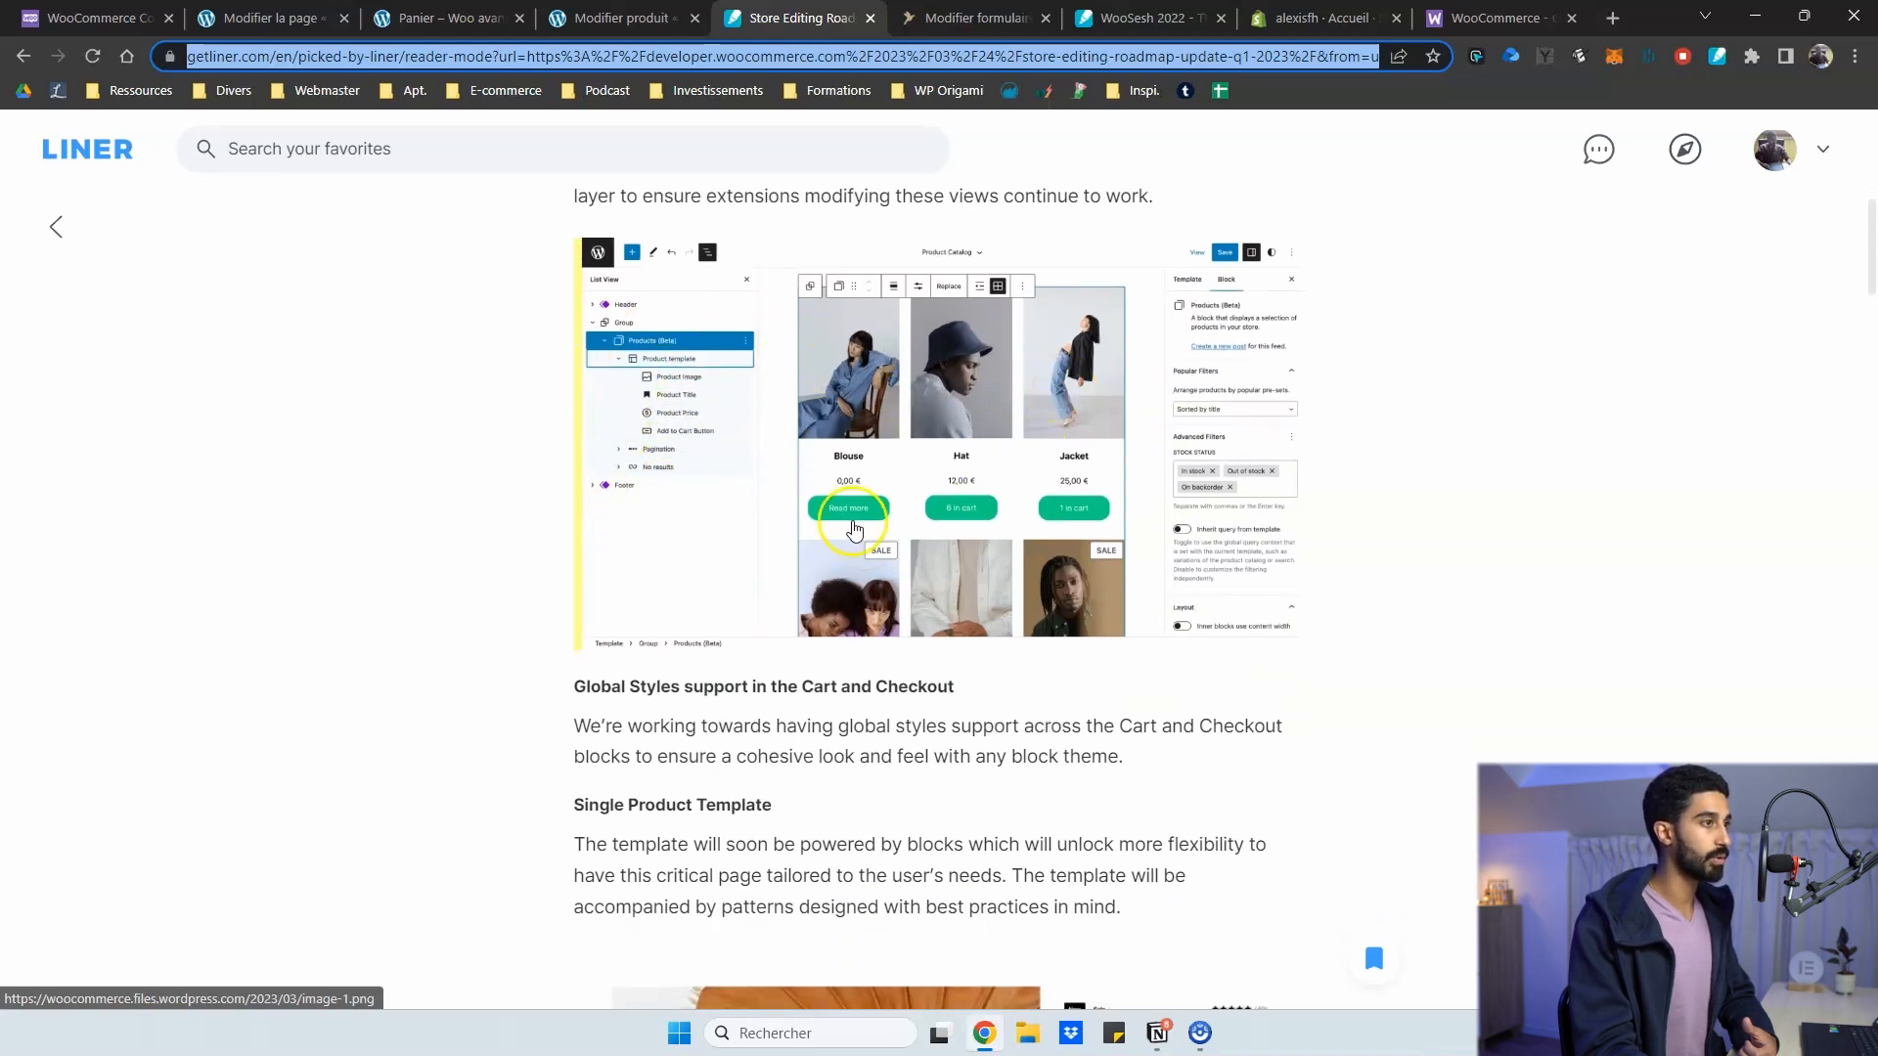
scroll(854, 530, up, 1)
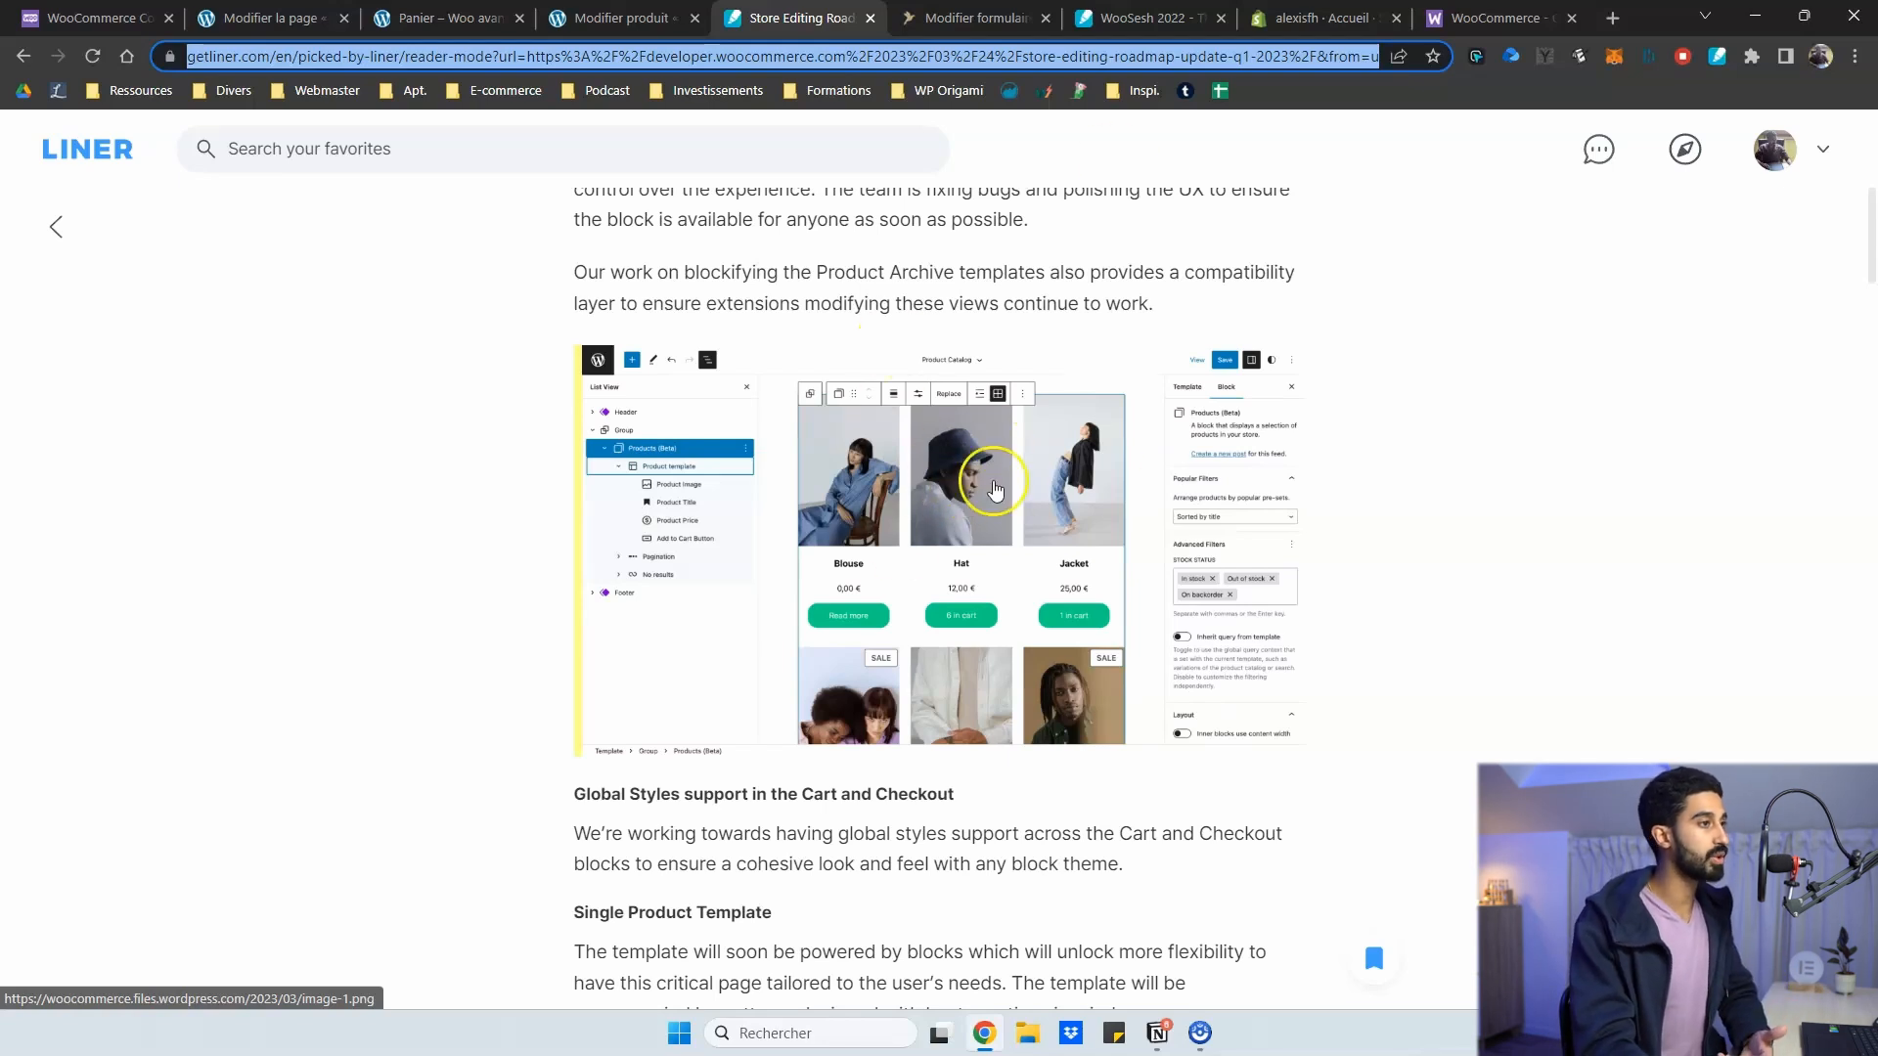
Switch to the Woo après site editor and open the Produit unique template from its Modèles
scroll(915, 450, down, 1)
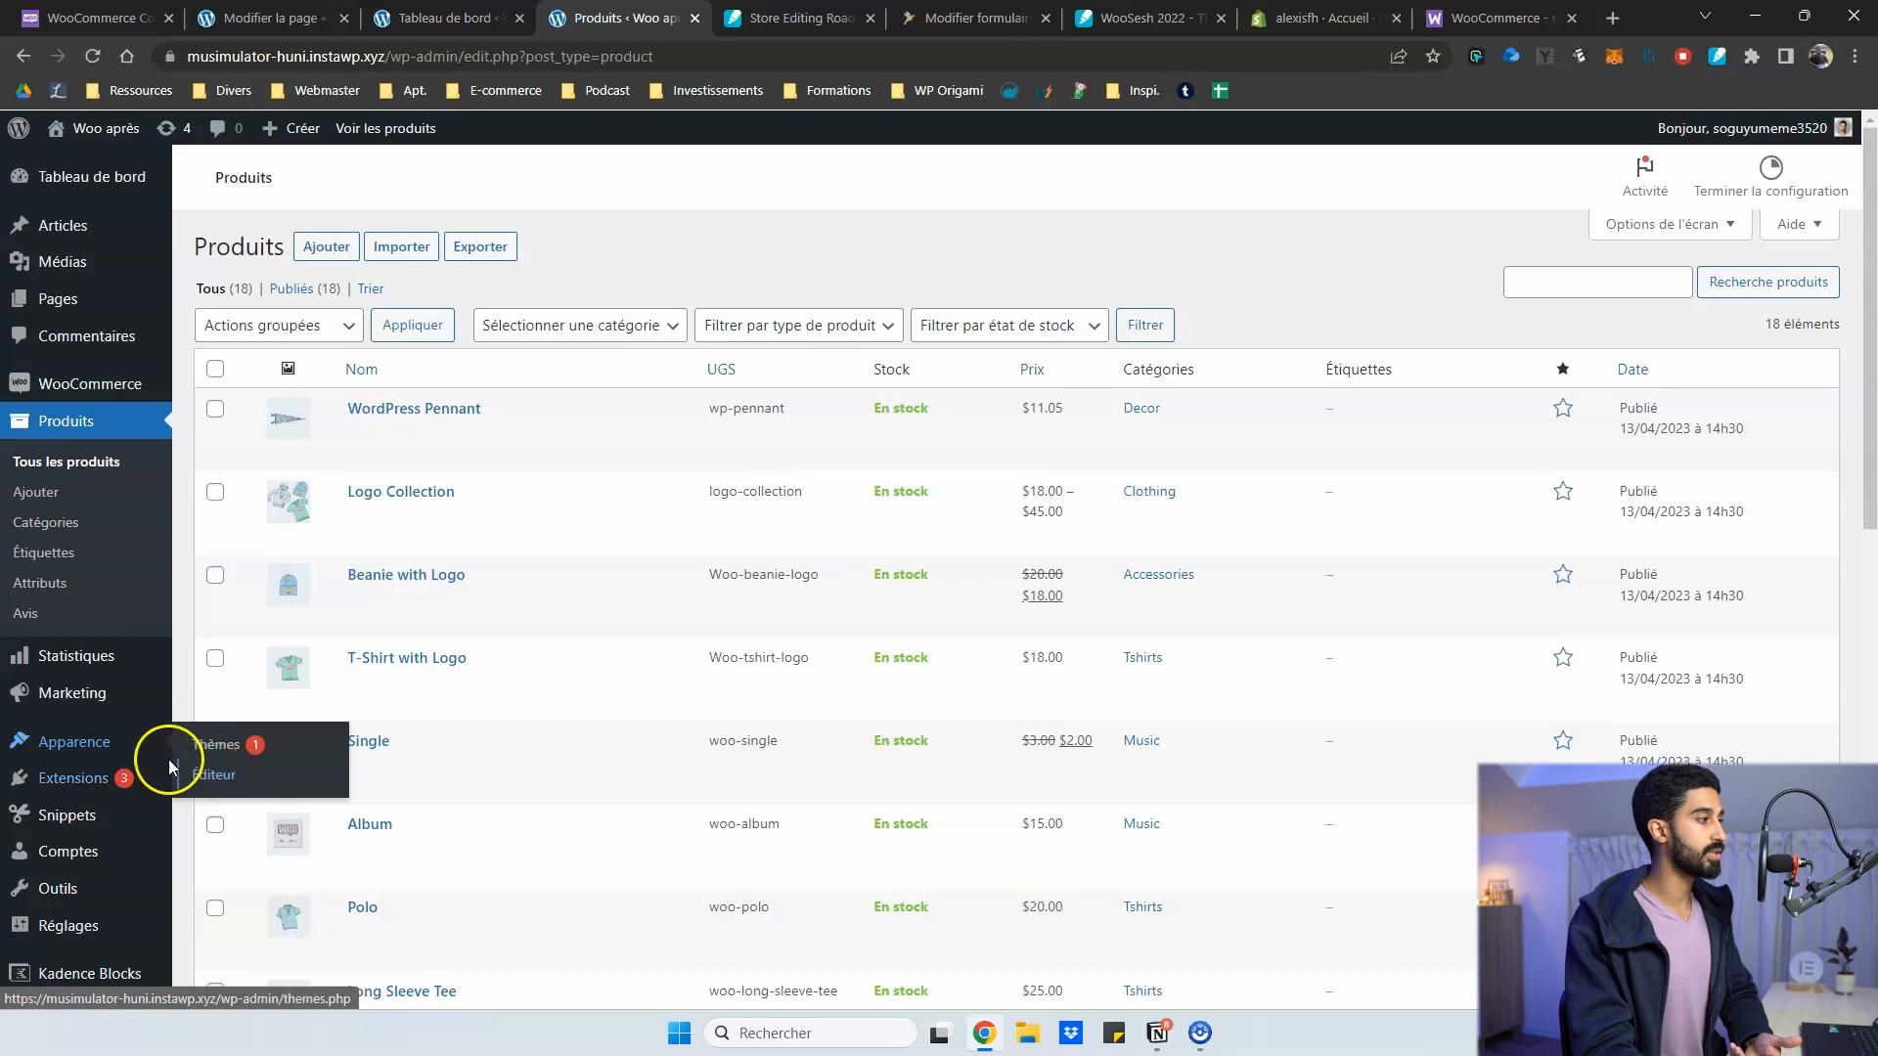
click(216, 778)
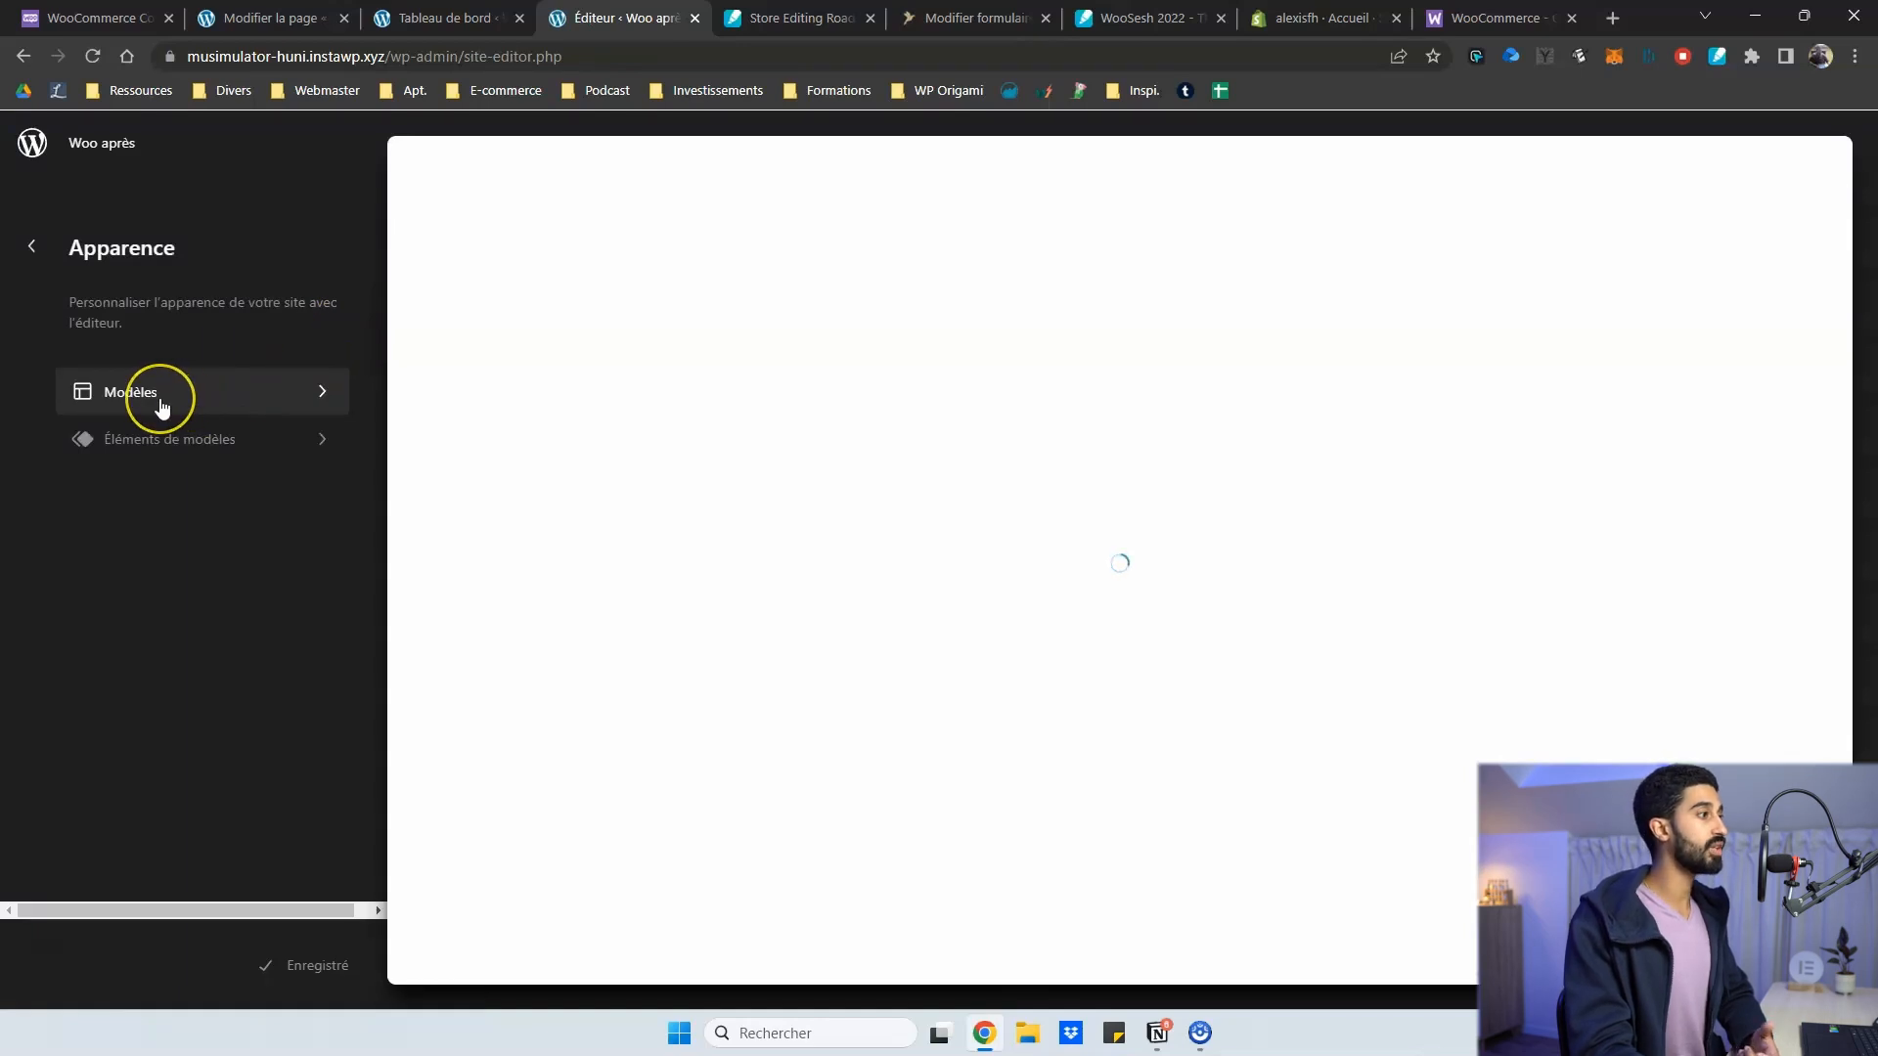
click(160, 395)
click(138, 720)
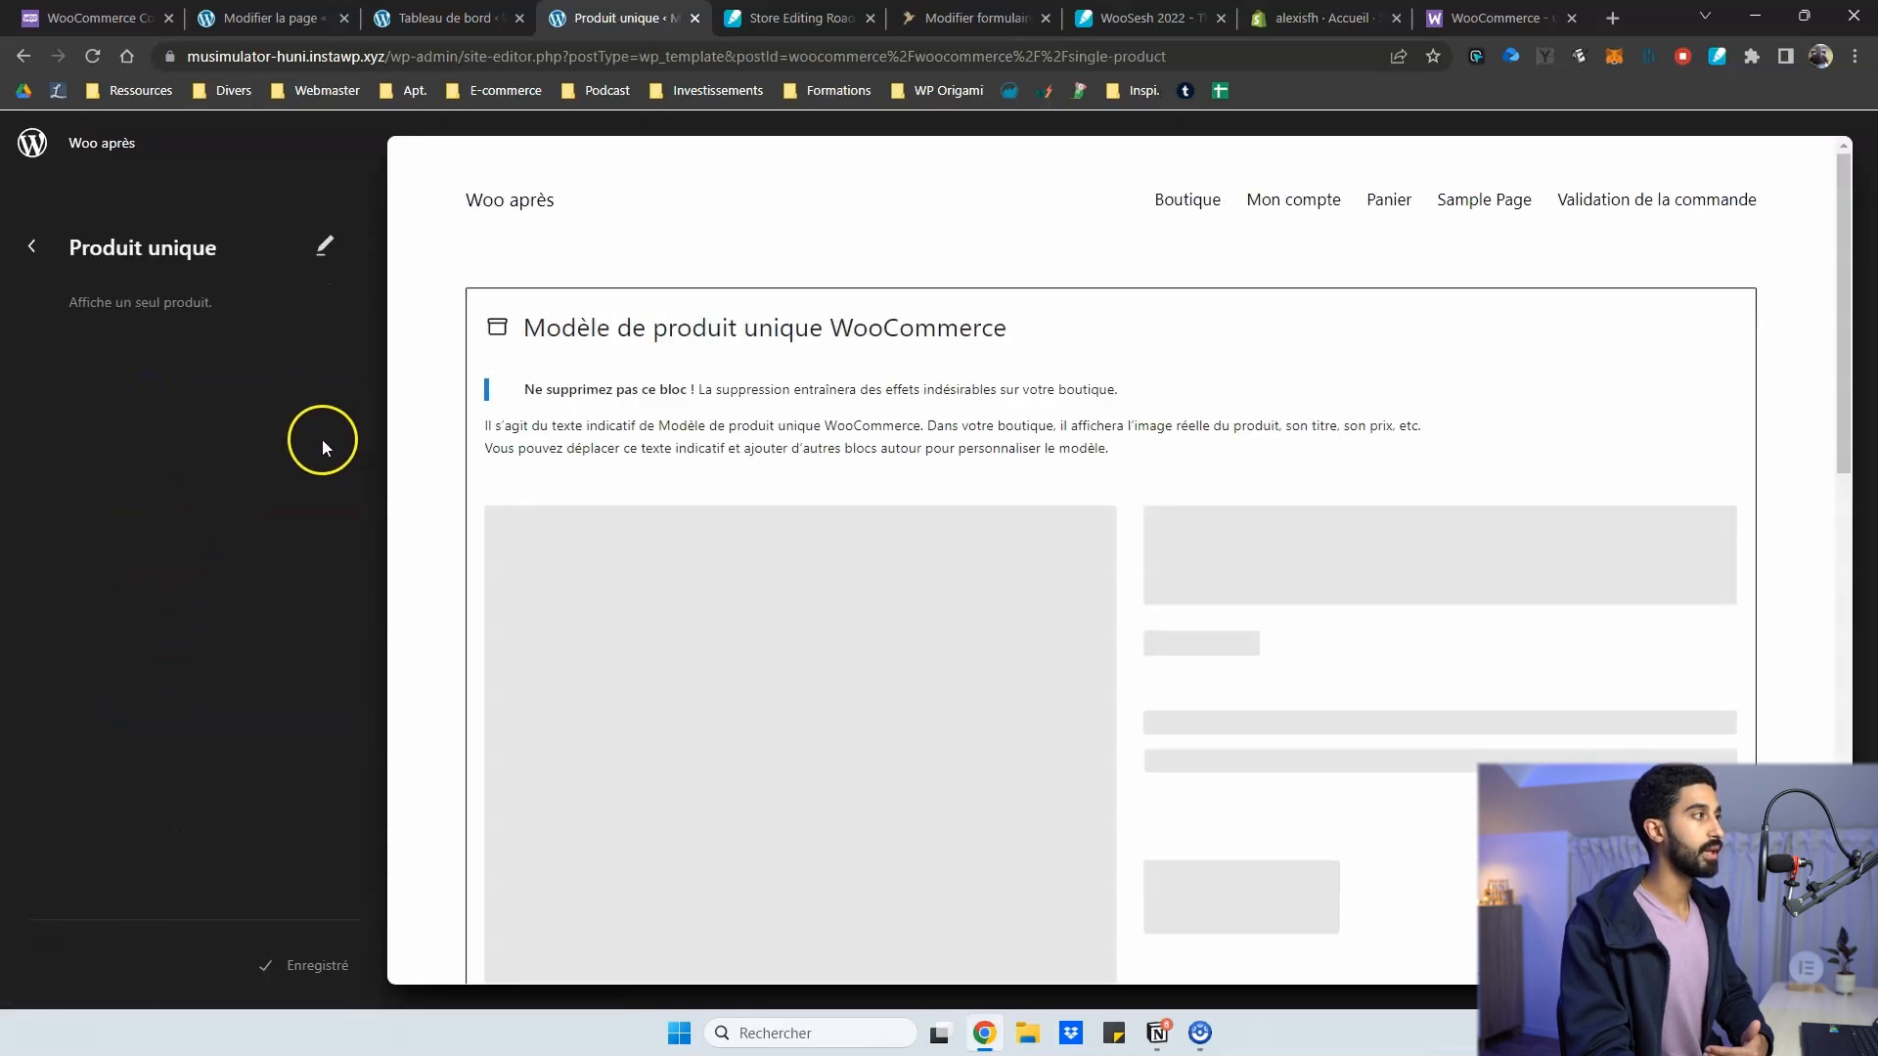
scroll(754, 294, down, 3)
scroll(1028, 307, up, 3)
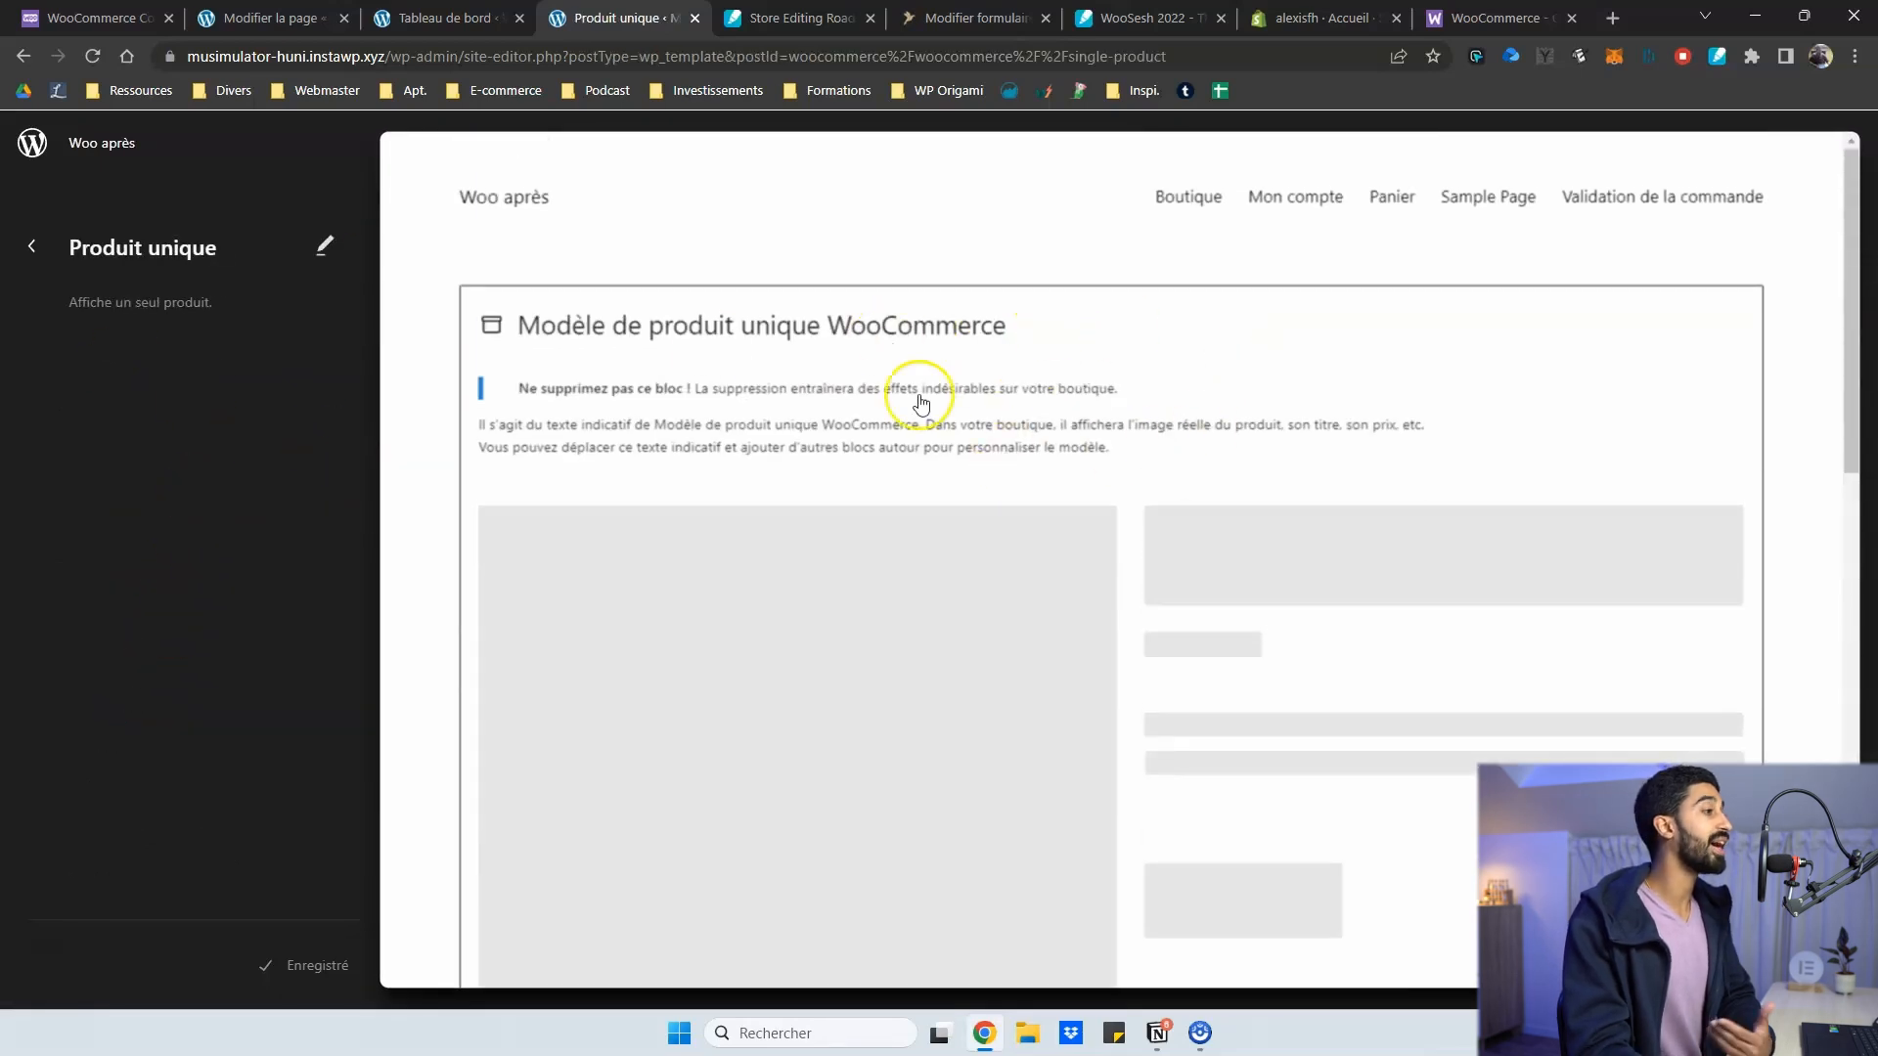
Open the Produit unique template for editing and inspect its Modèle classique WooCommerce block in the block list view
click(701, 430)
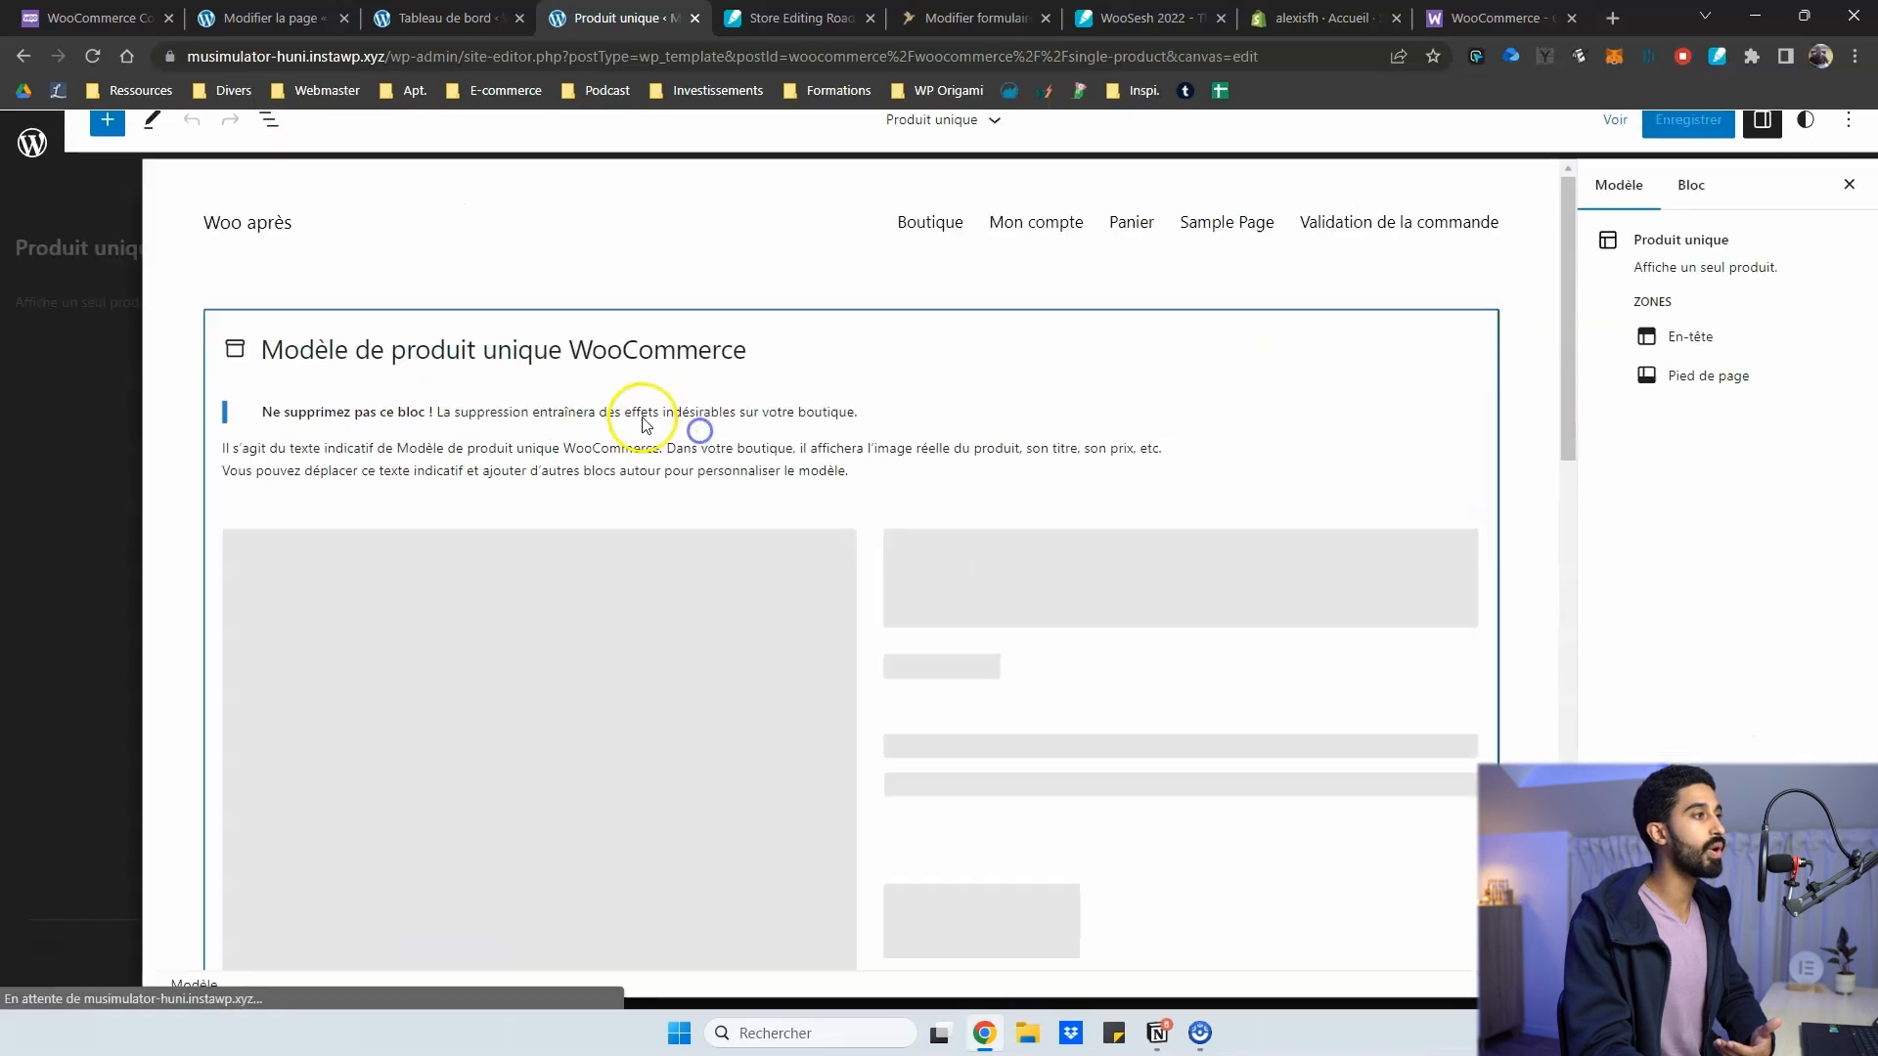
scroll(685, 415, down, 3)
click(825, 405)
scroll(737, 389, up, 3)
click(267, 142)
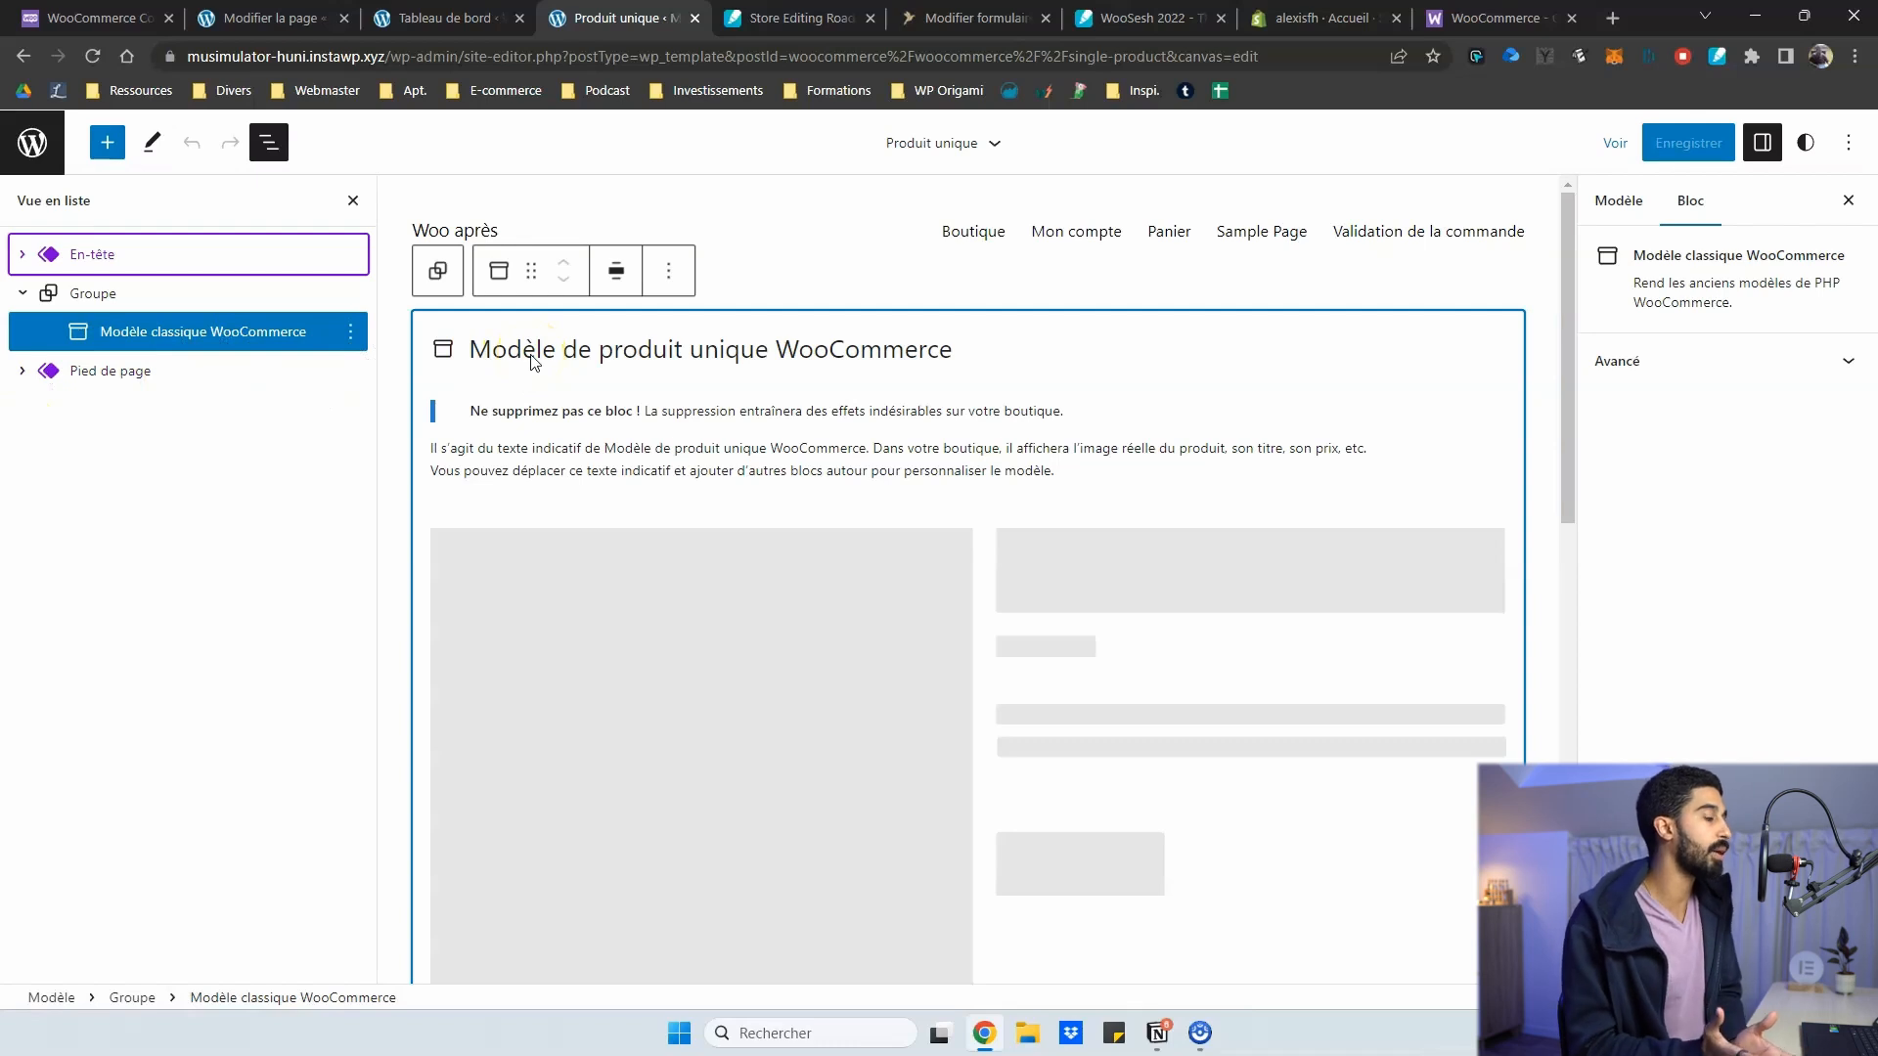
scroll(1077, 372, down, 4)
scroll(995, 492, up, 2)
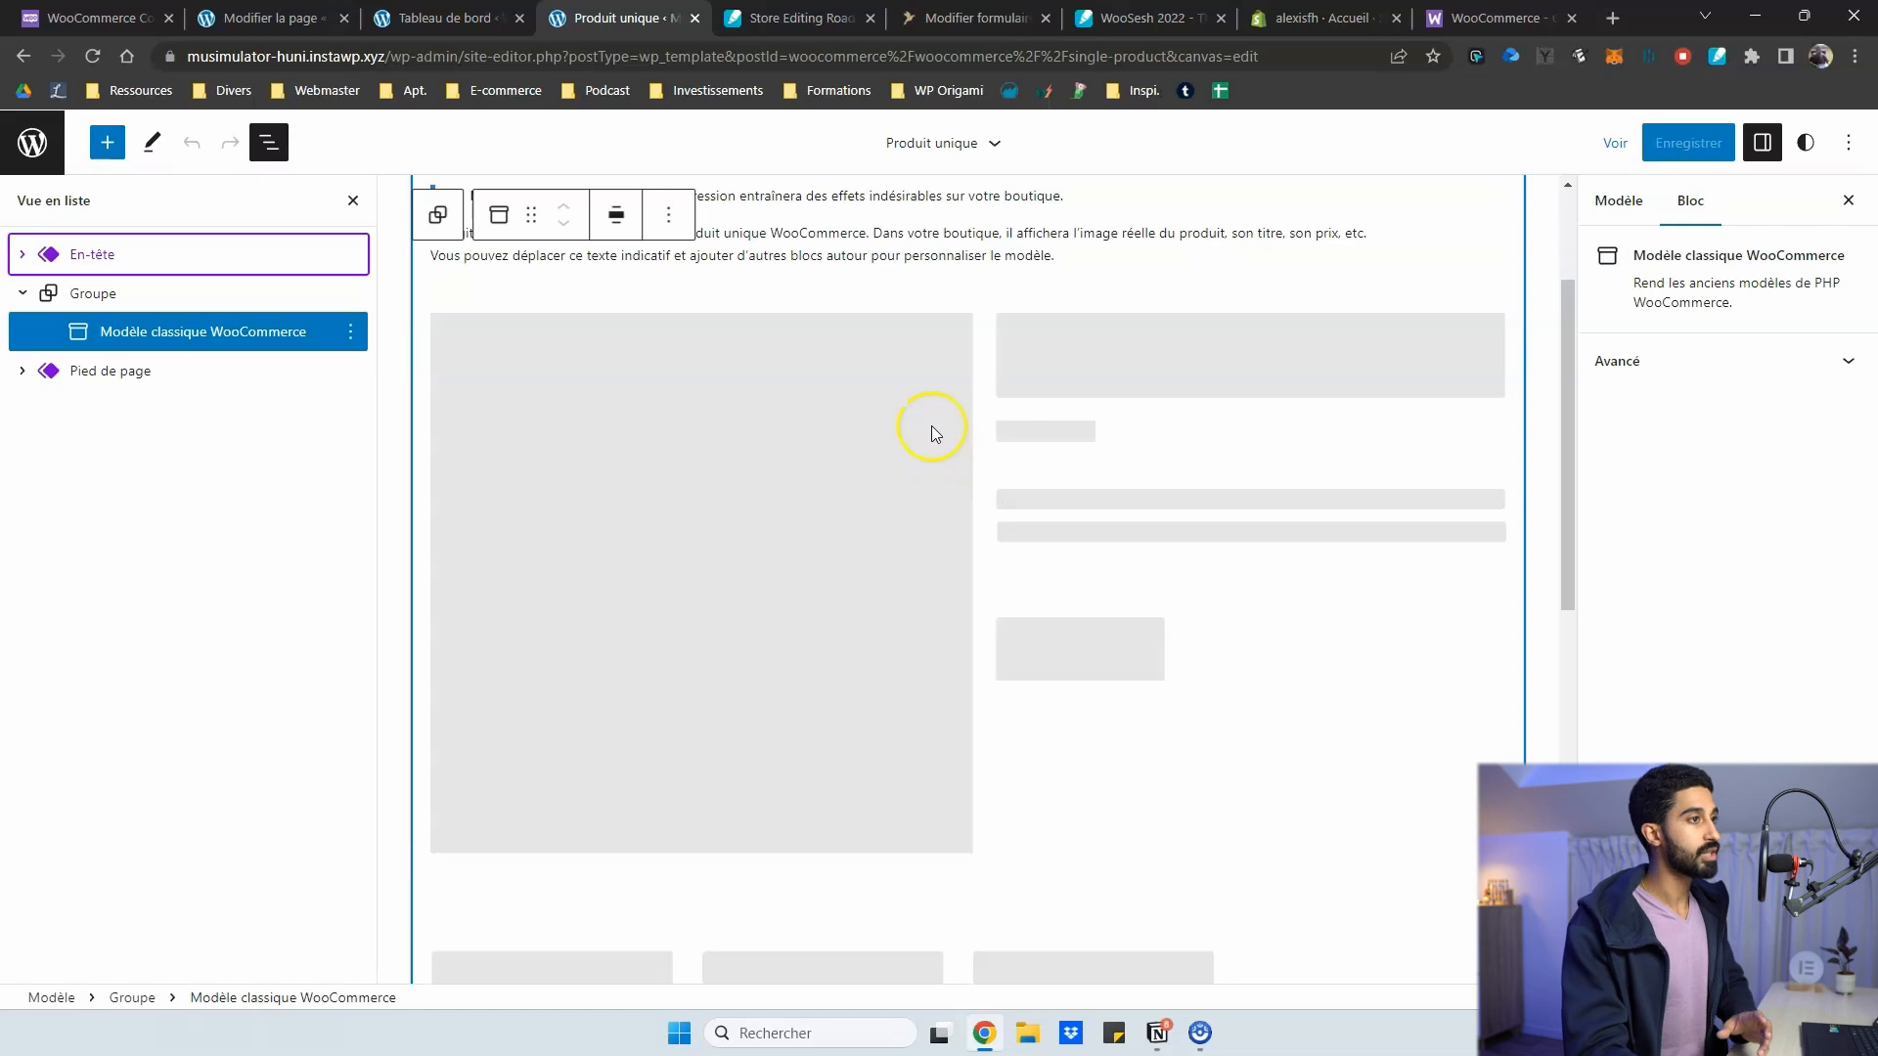
scroll(931, 426, down, 2)
scroll(859, 272, up, 3)
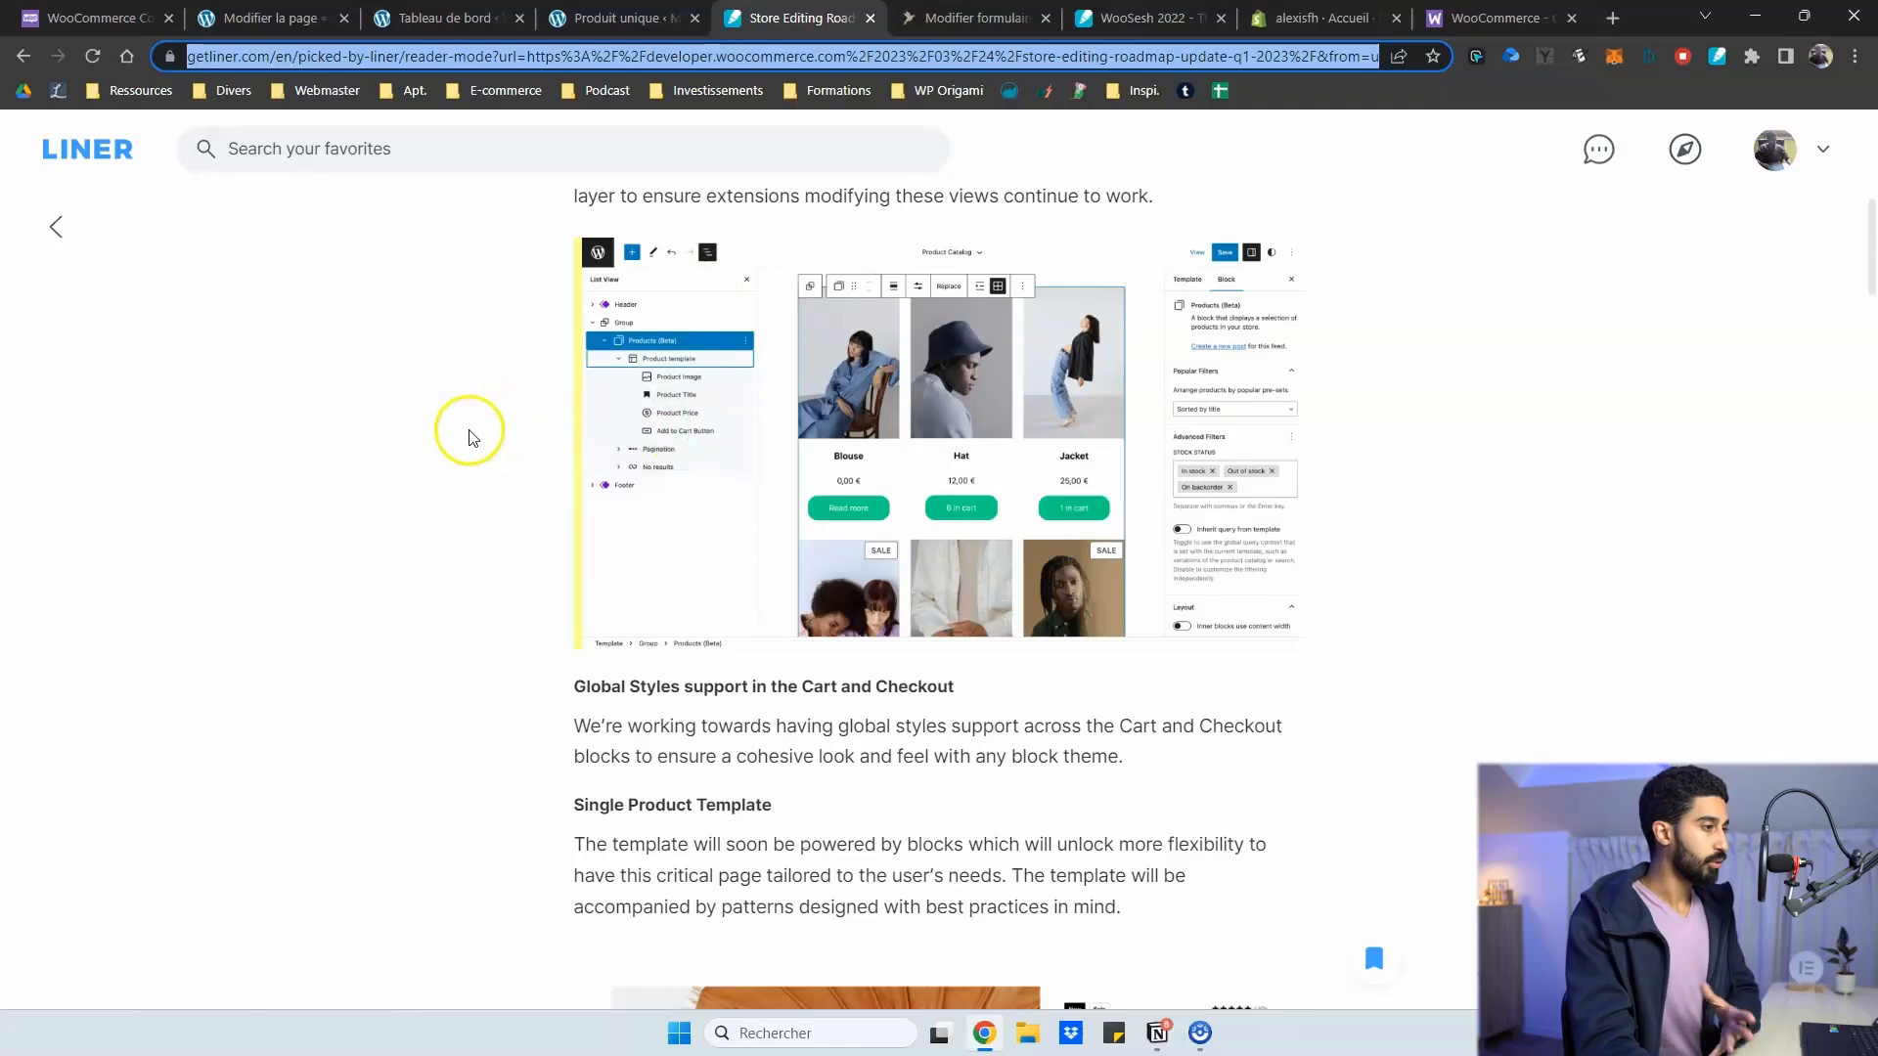
Return to the Store Editing Roadmap article and read from the Single Product Template section to Order Confirmation page with Blocks
scroll(467, 438, down, 10)
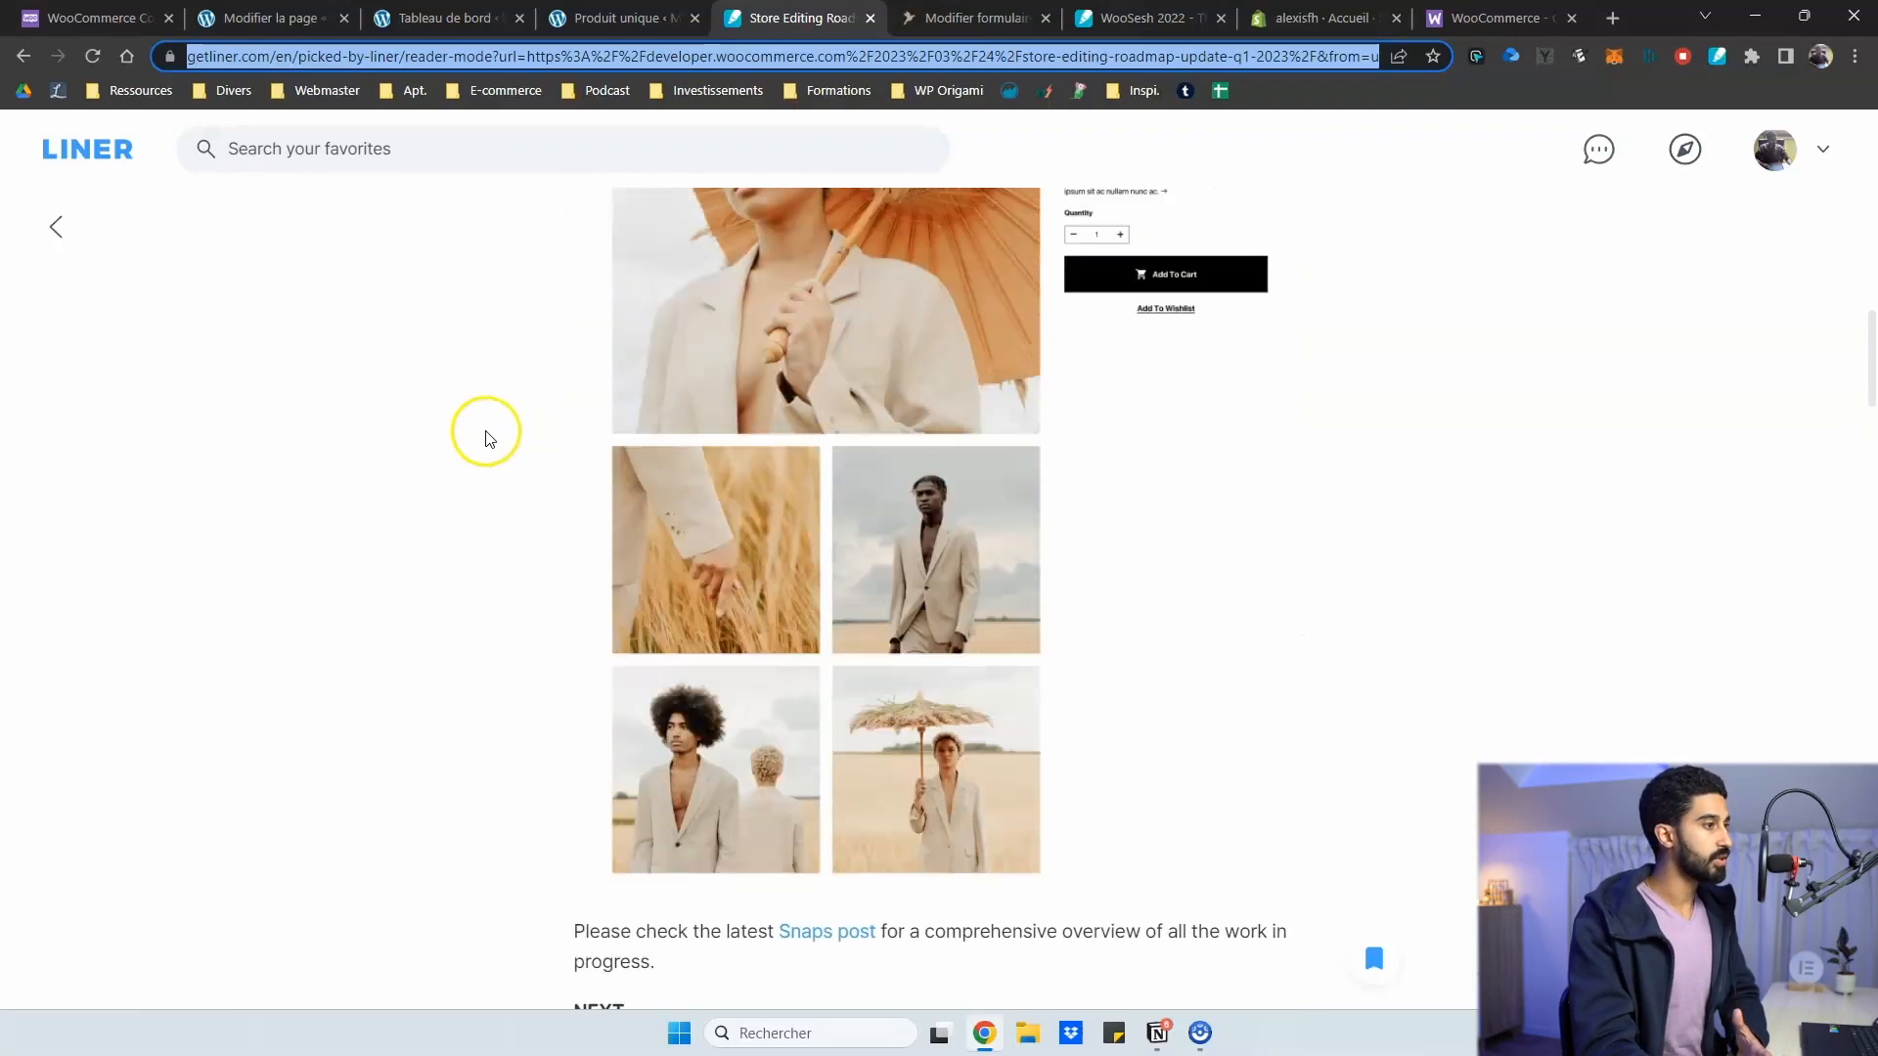
scroll(489, 438, down, 6)
scroll(538, 428, down, 2)
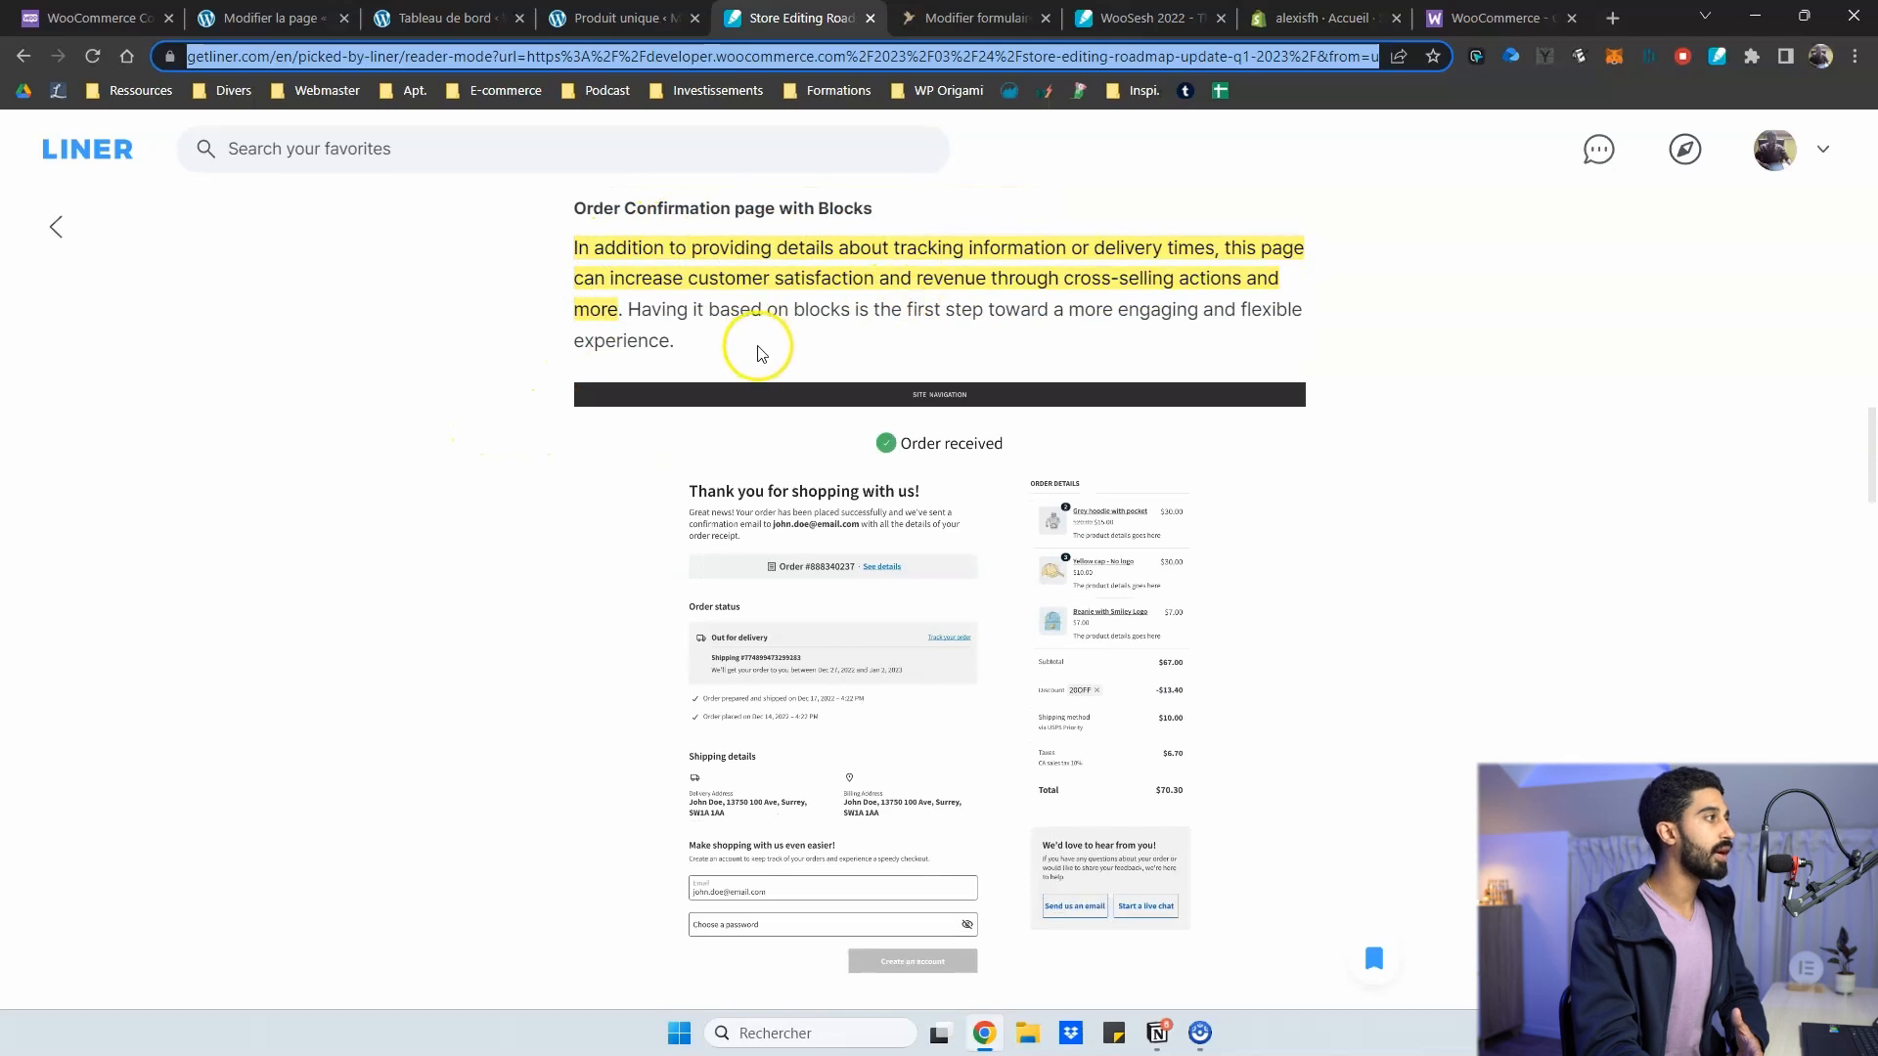
Examine the Order Confirmation page mockup and read on to the Product Filtering and Cart & Checkout Blocks conversion improvements sections
scroll(758, 347, up, 1)
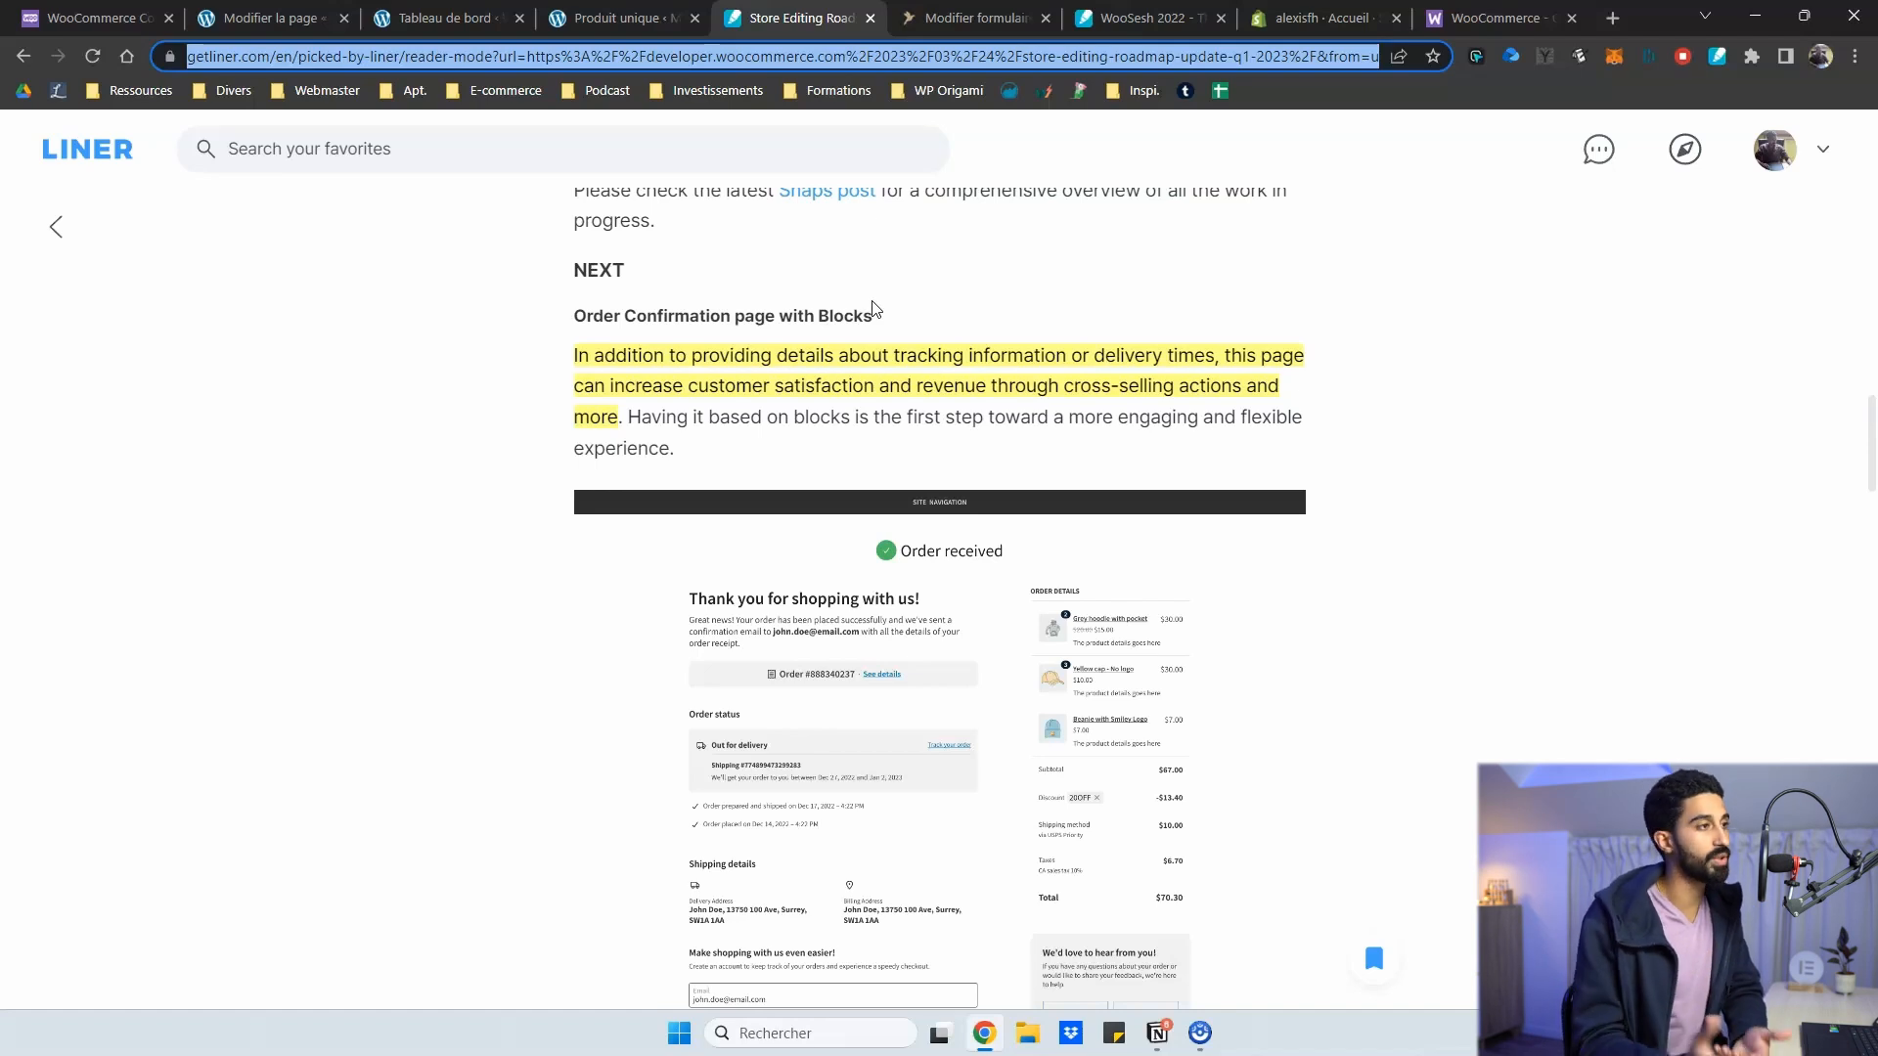
scroll(658, 348, down, 2)
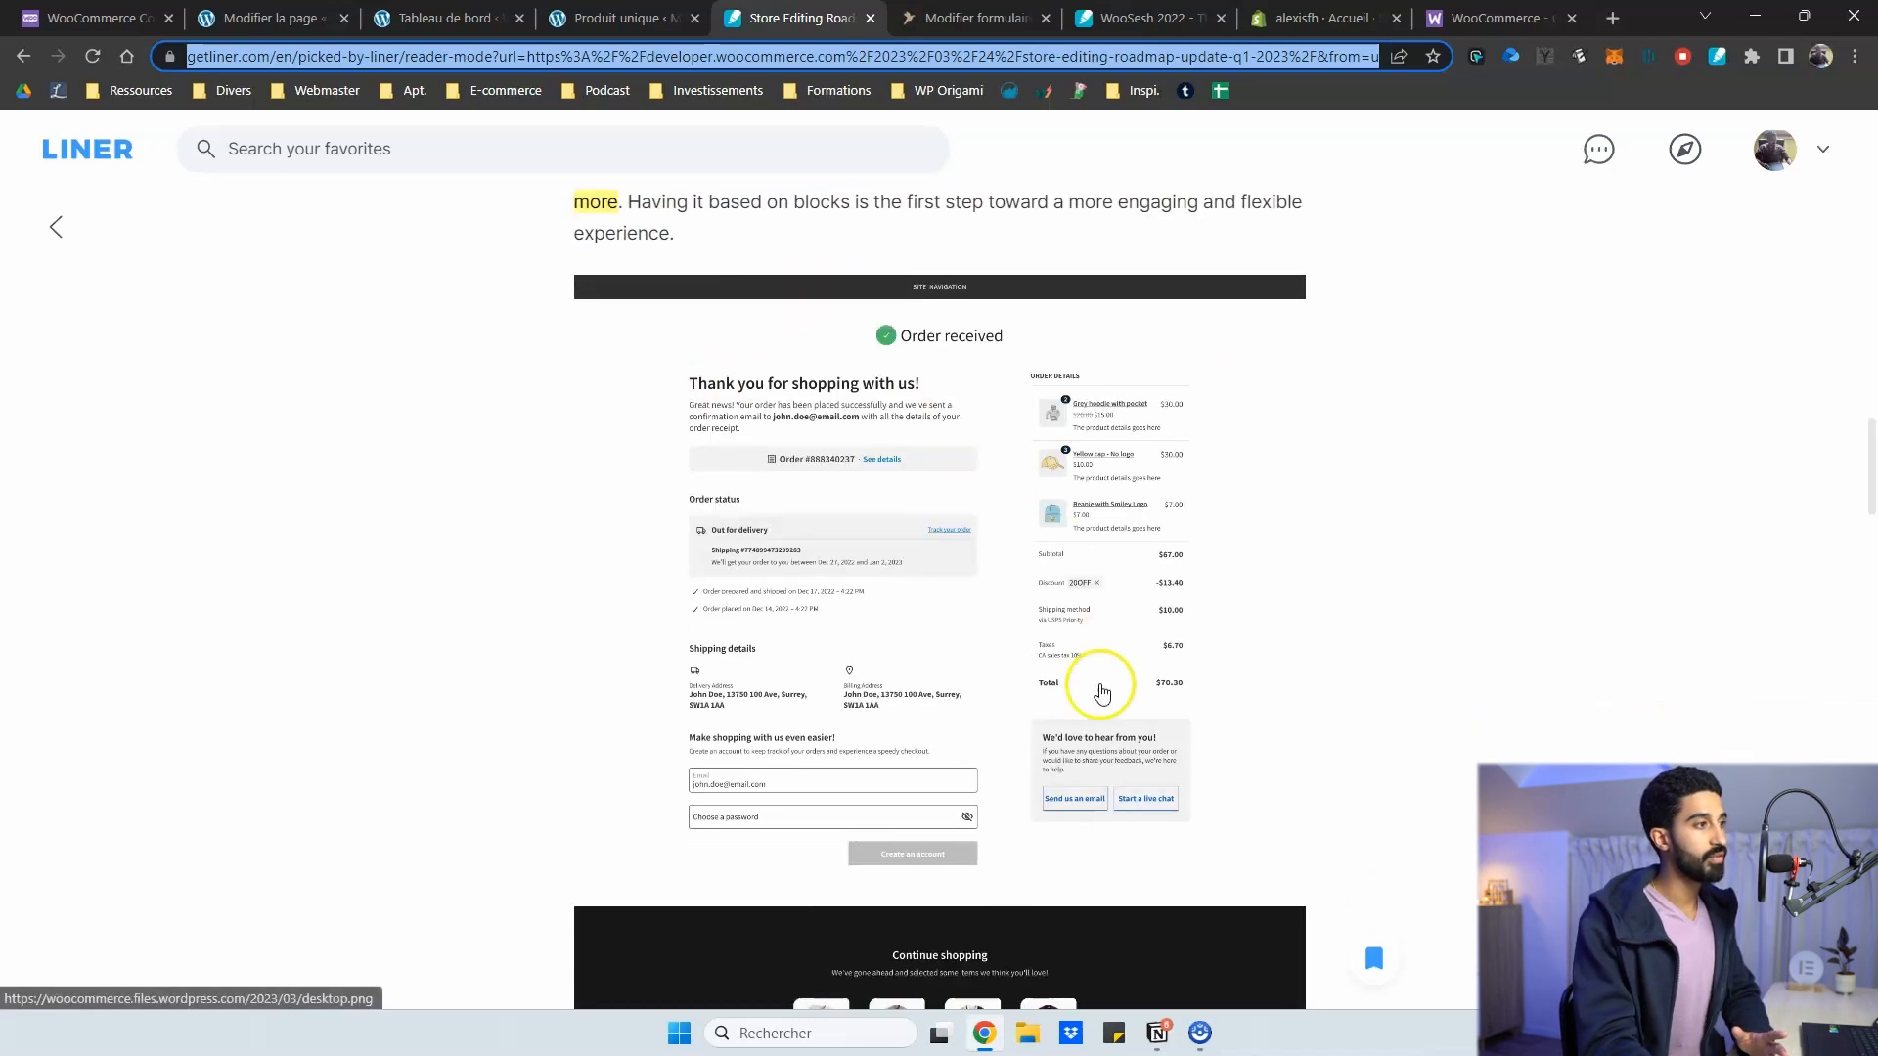
scroll(783, 452, up, 1)
scroll(775, 452, down, 1)
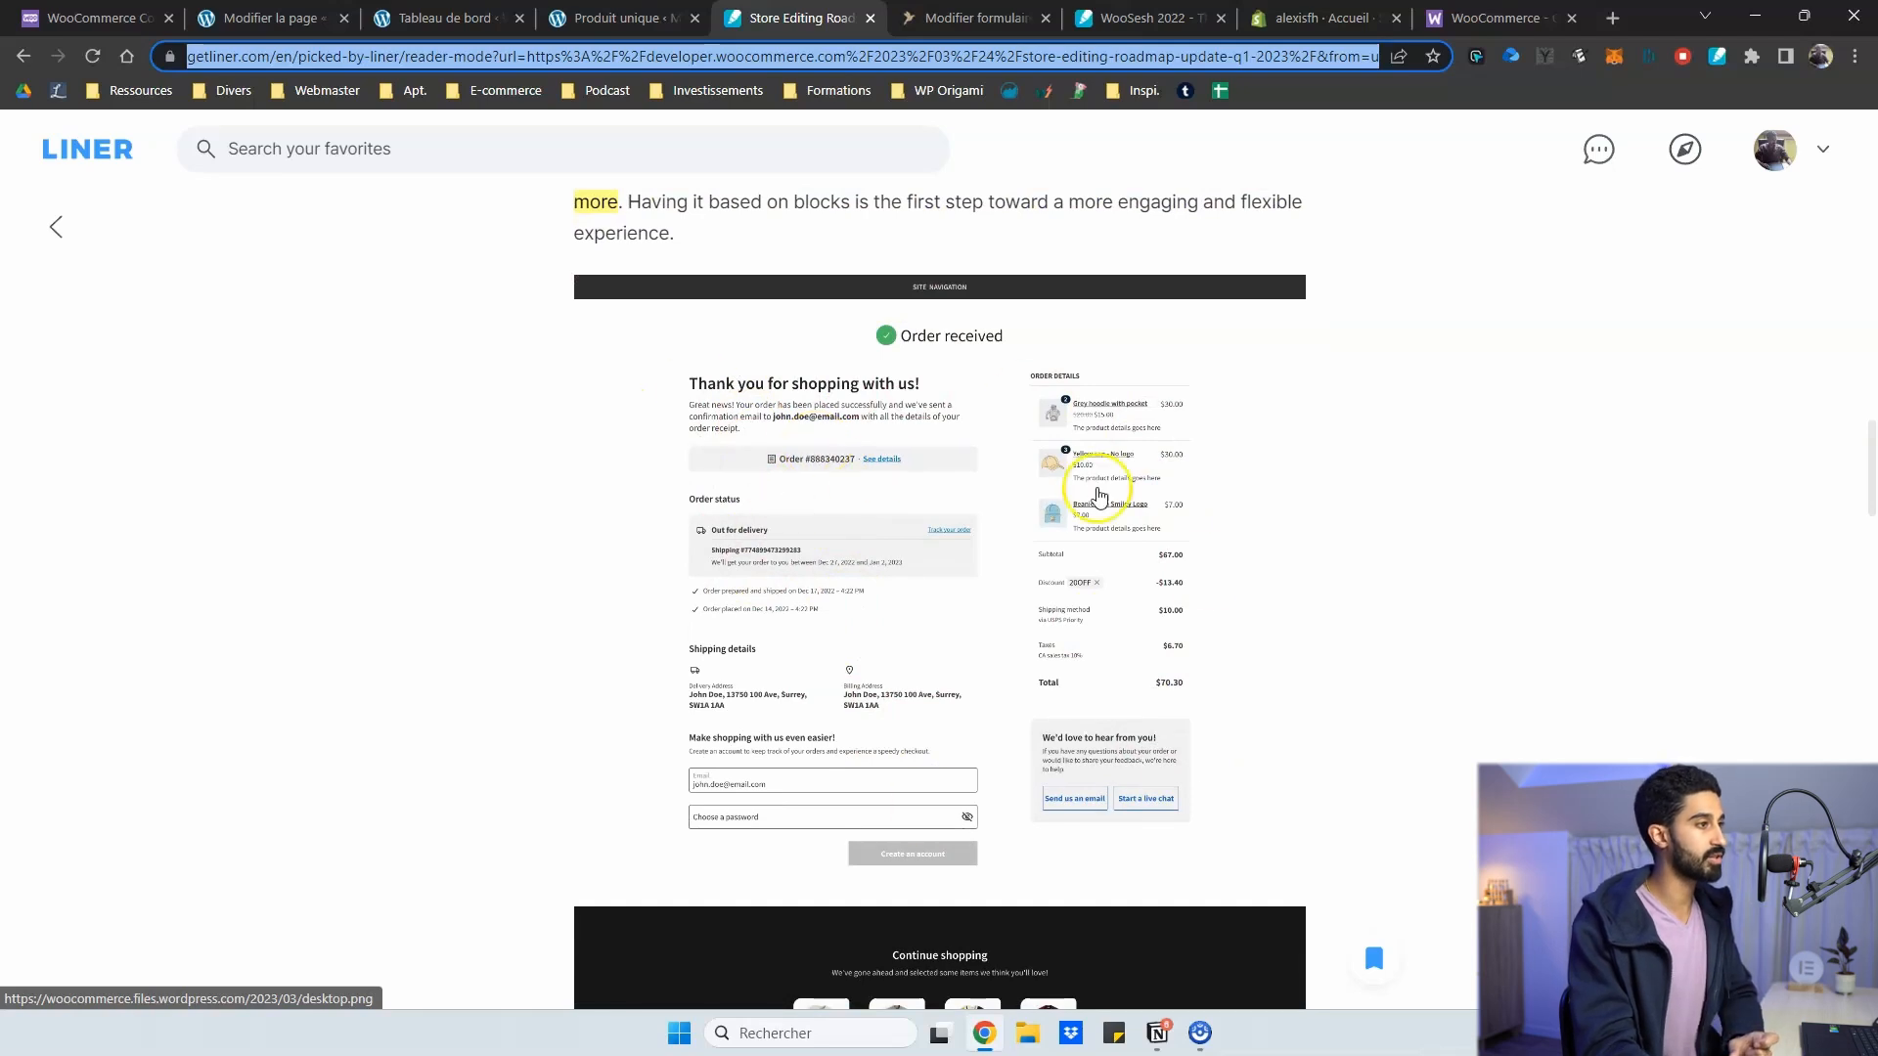
scroll(866, 524, up, 1)
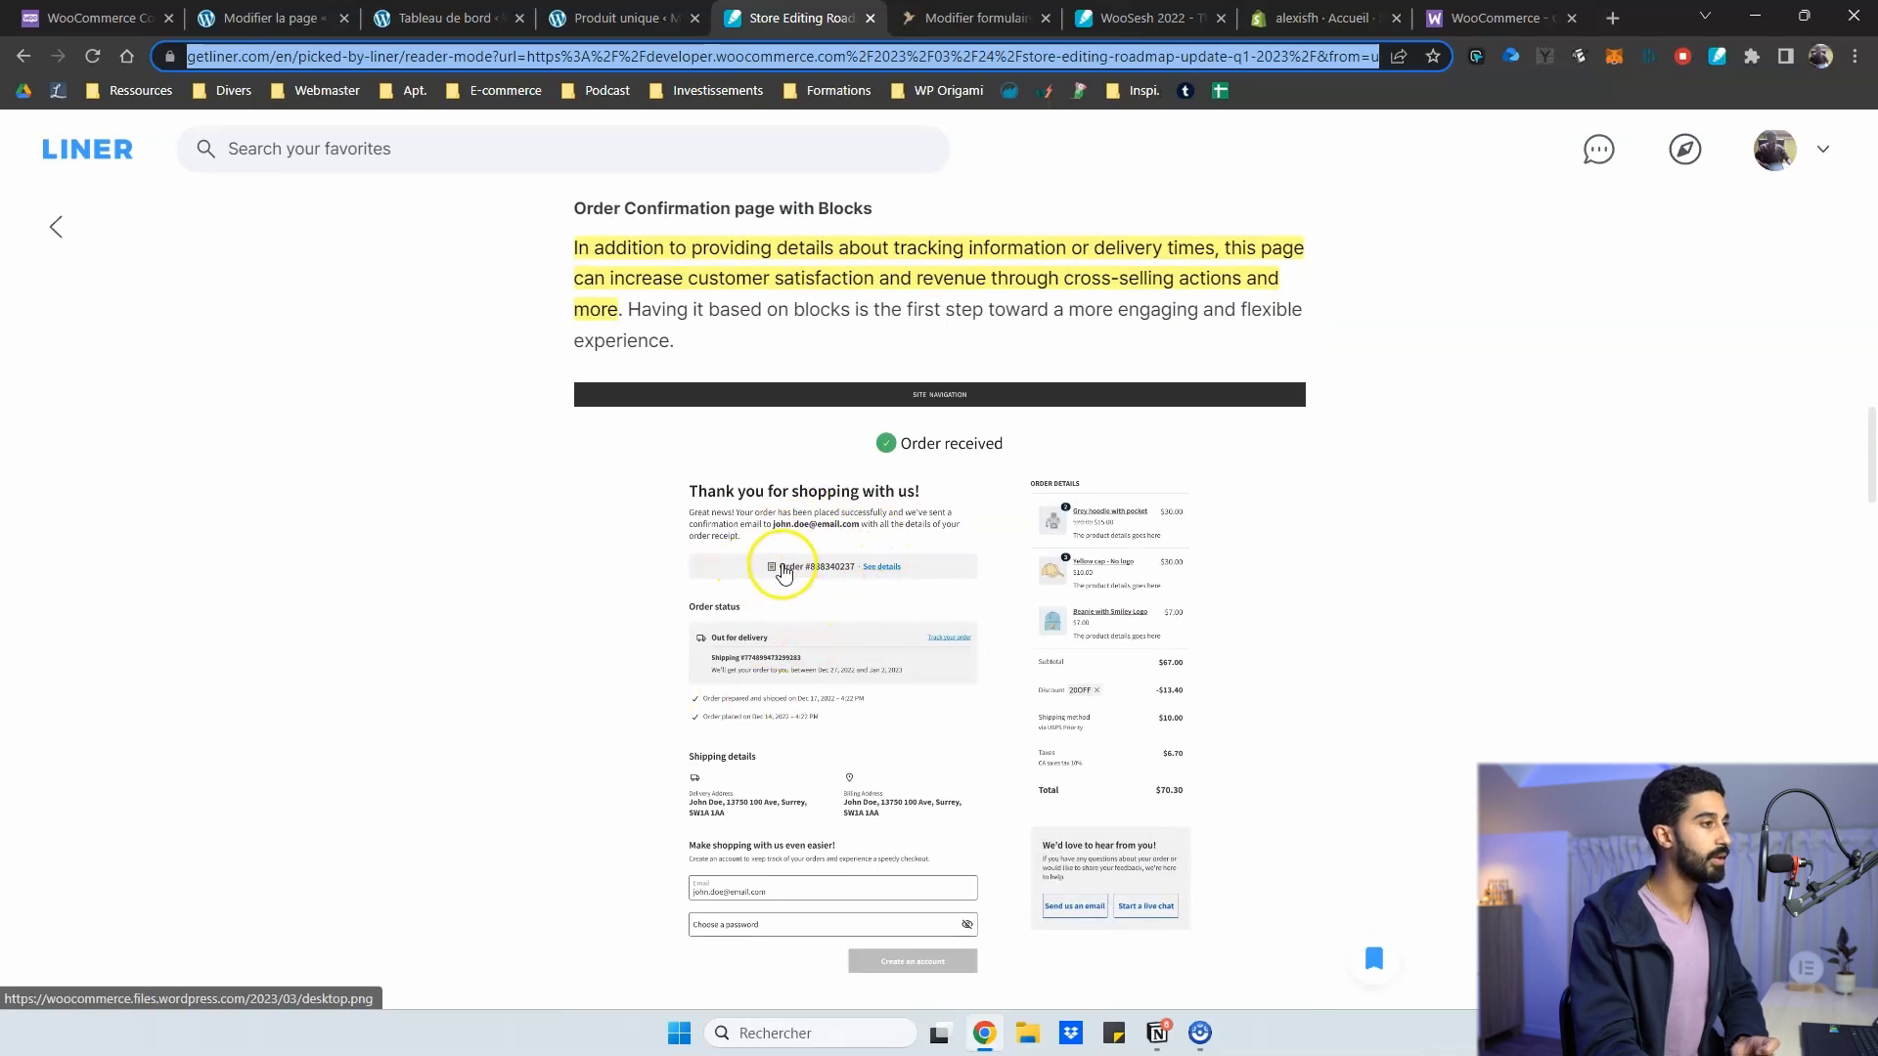
scroll(788, 562, down, 1)
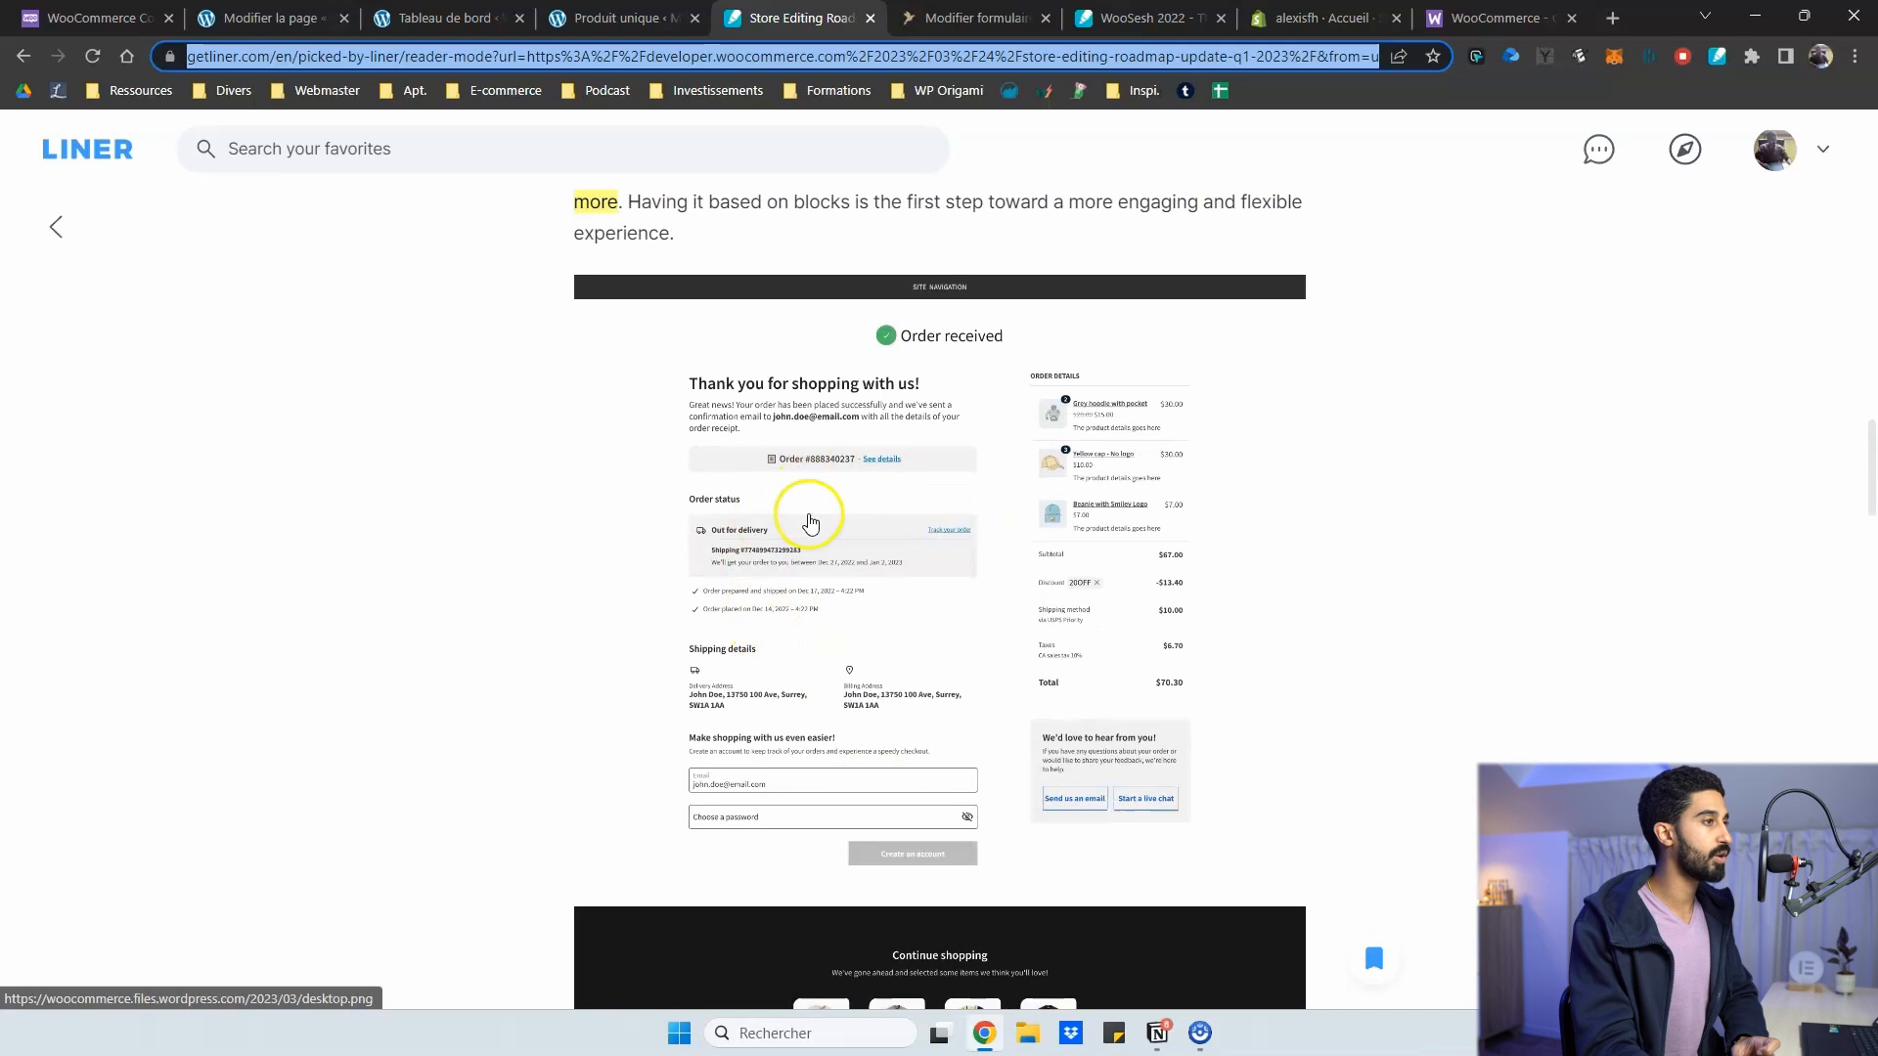
scroll(810, 521, up, 3)
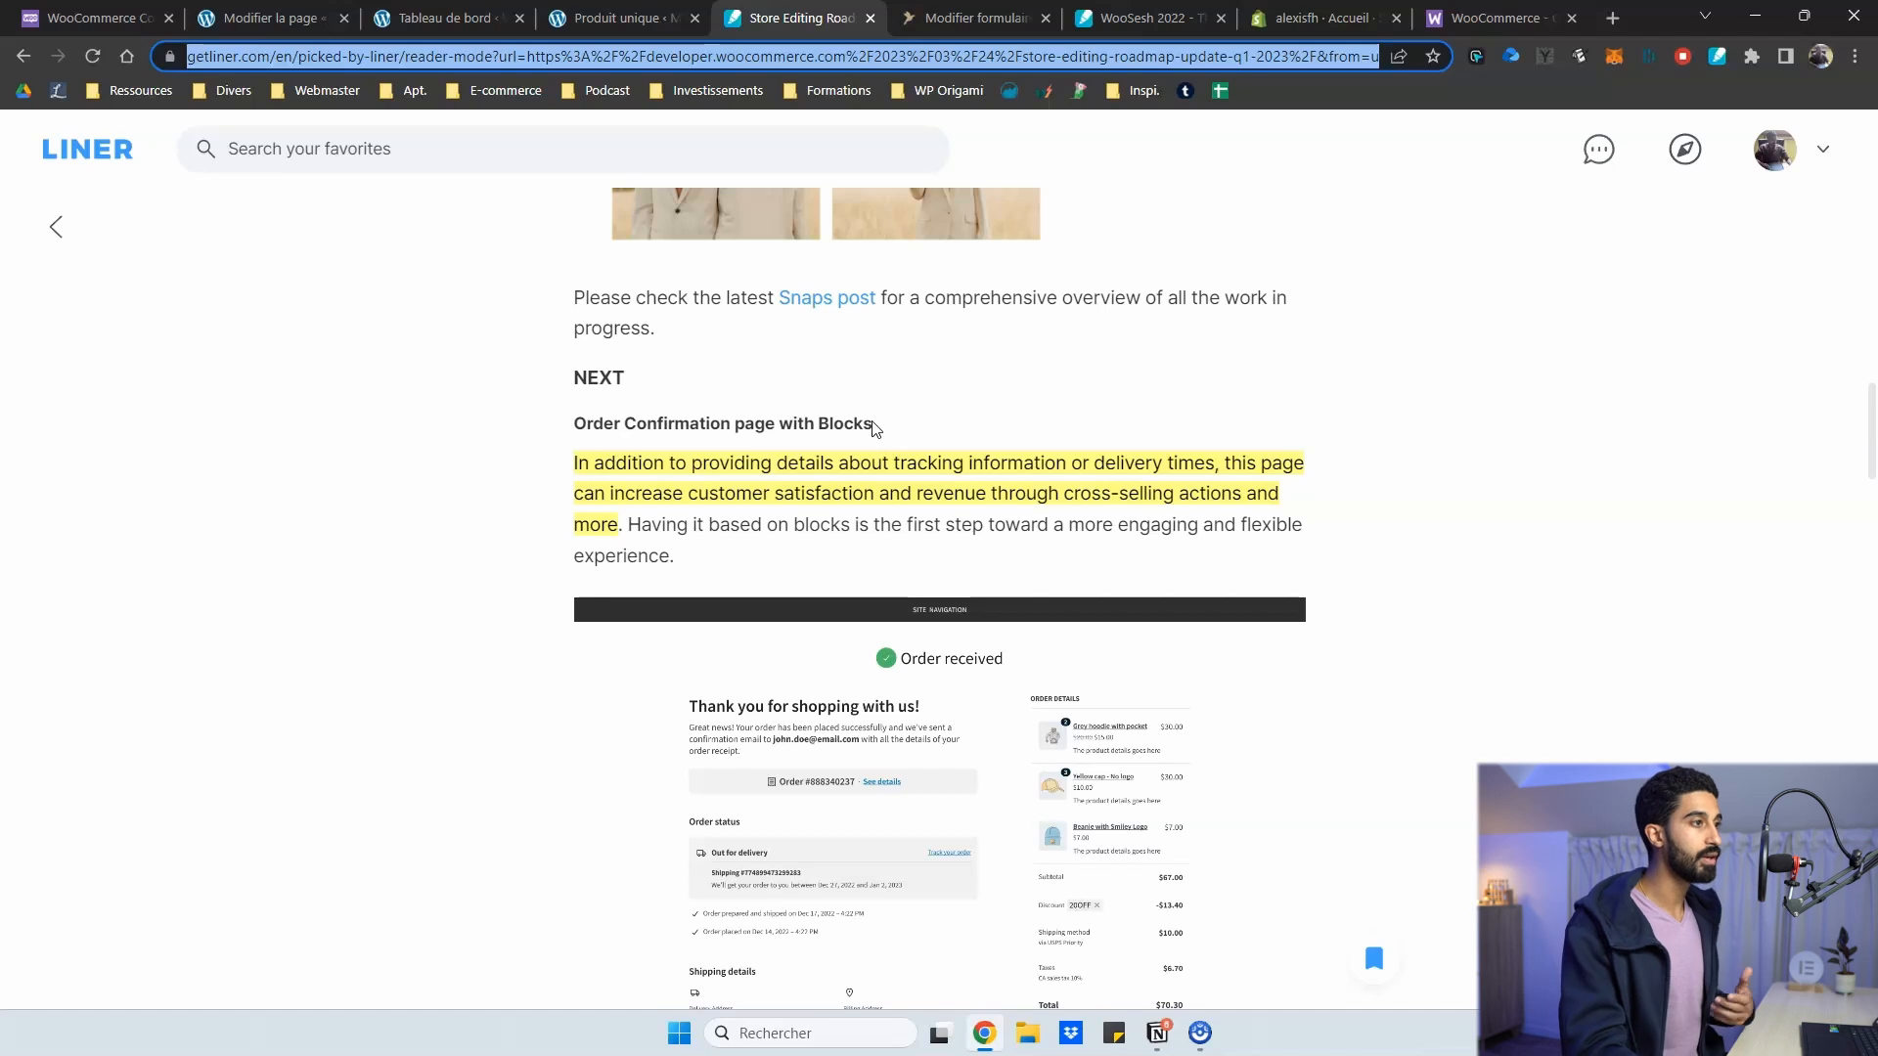
scroll(873, 428, down, 2)
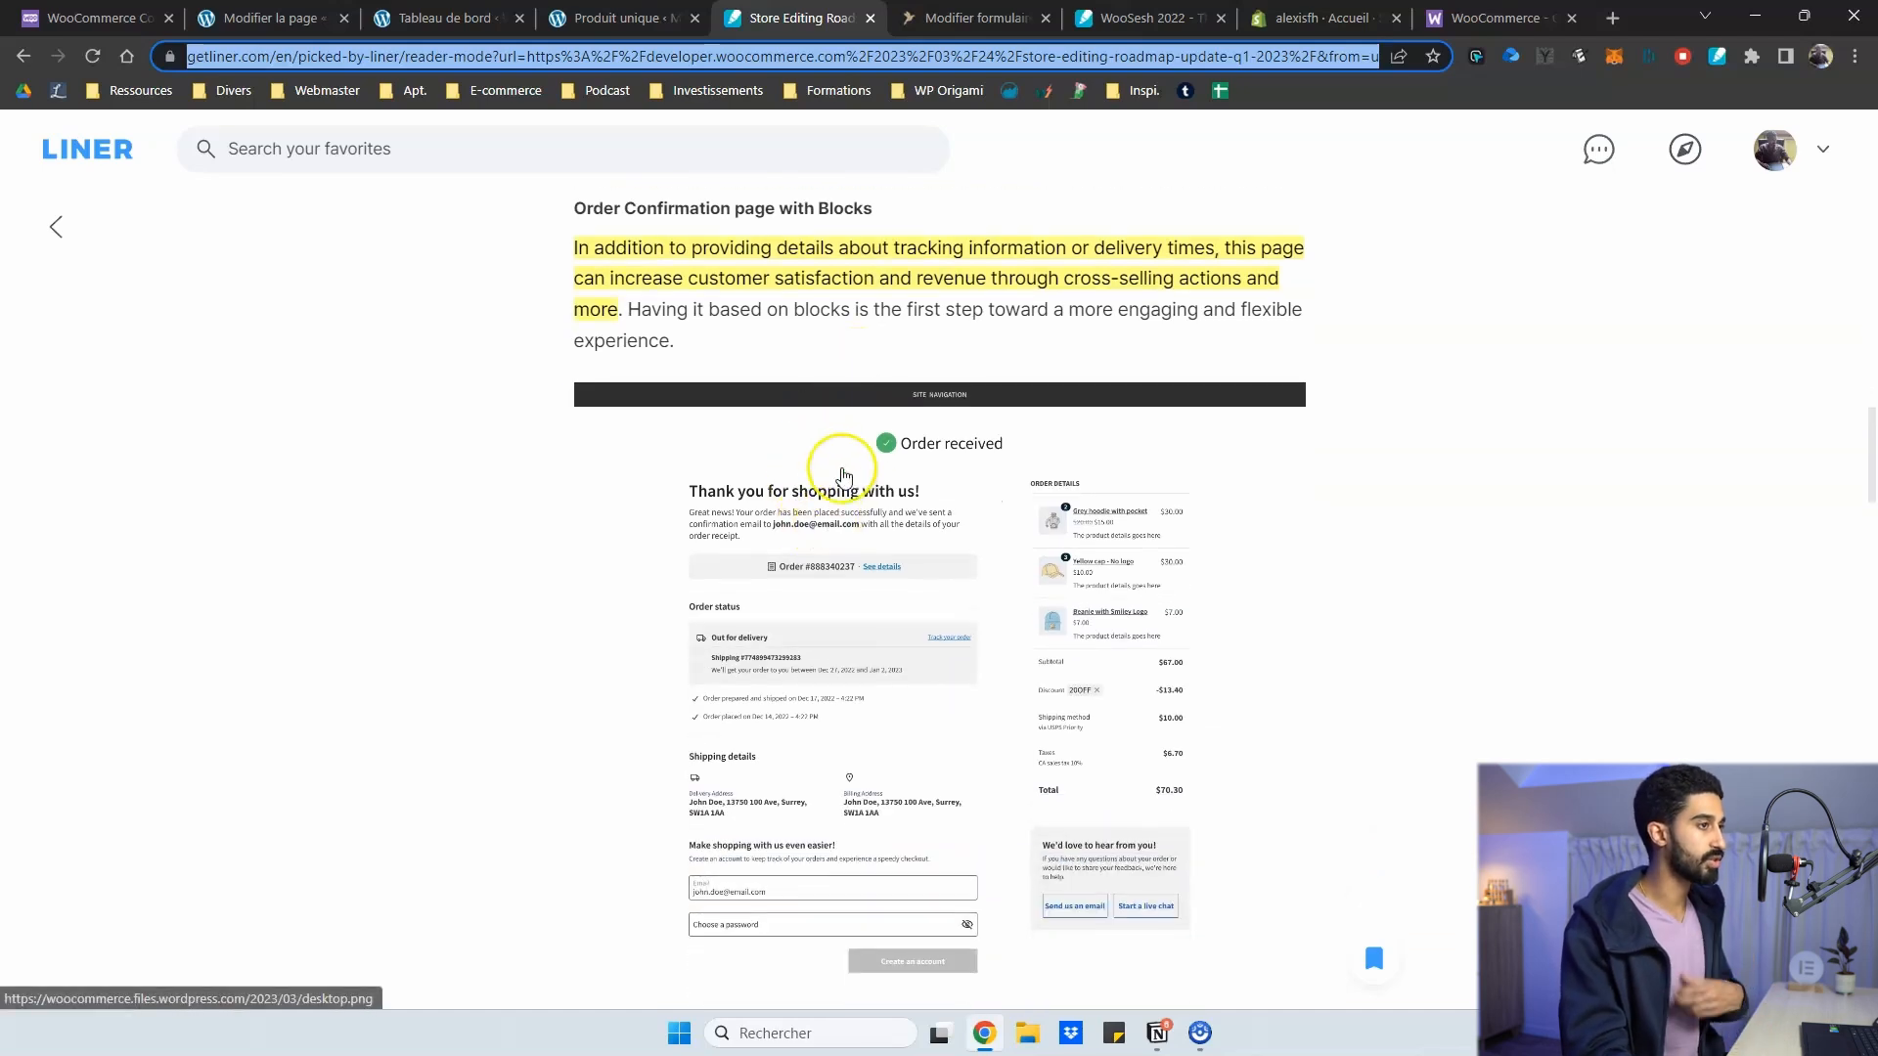
scroll(884, 322, up, 1)
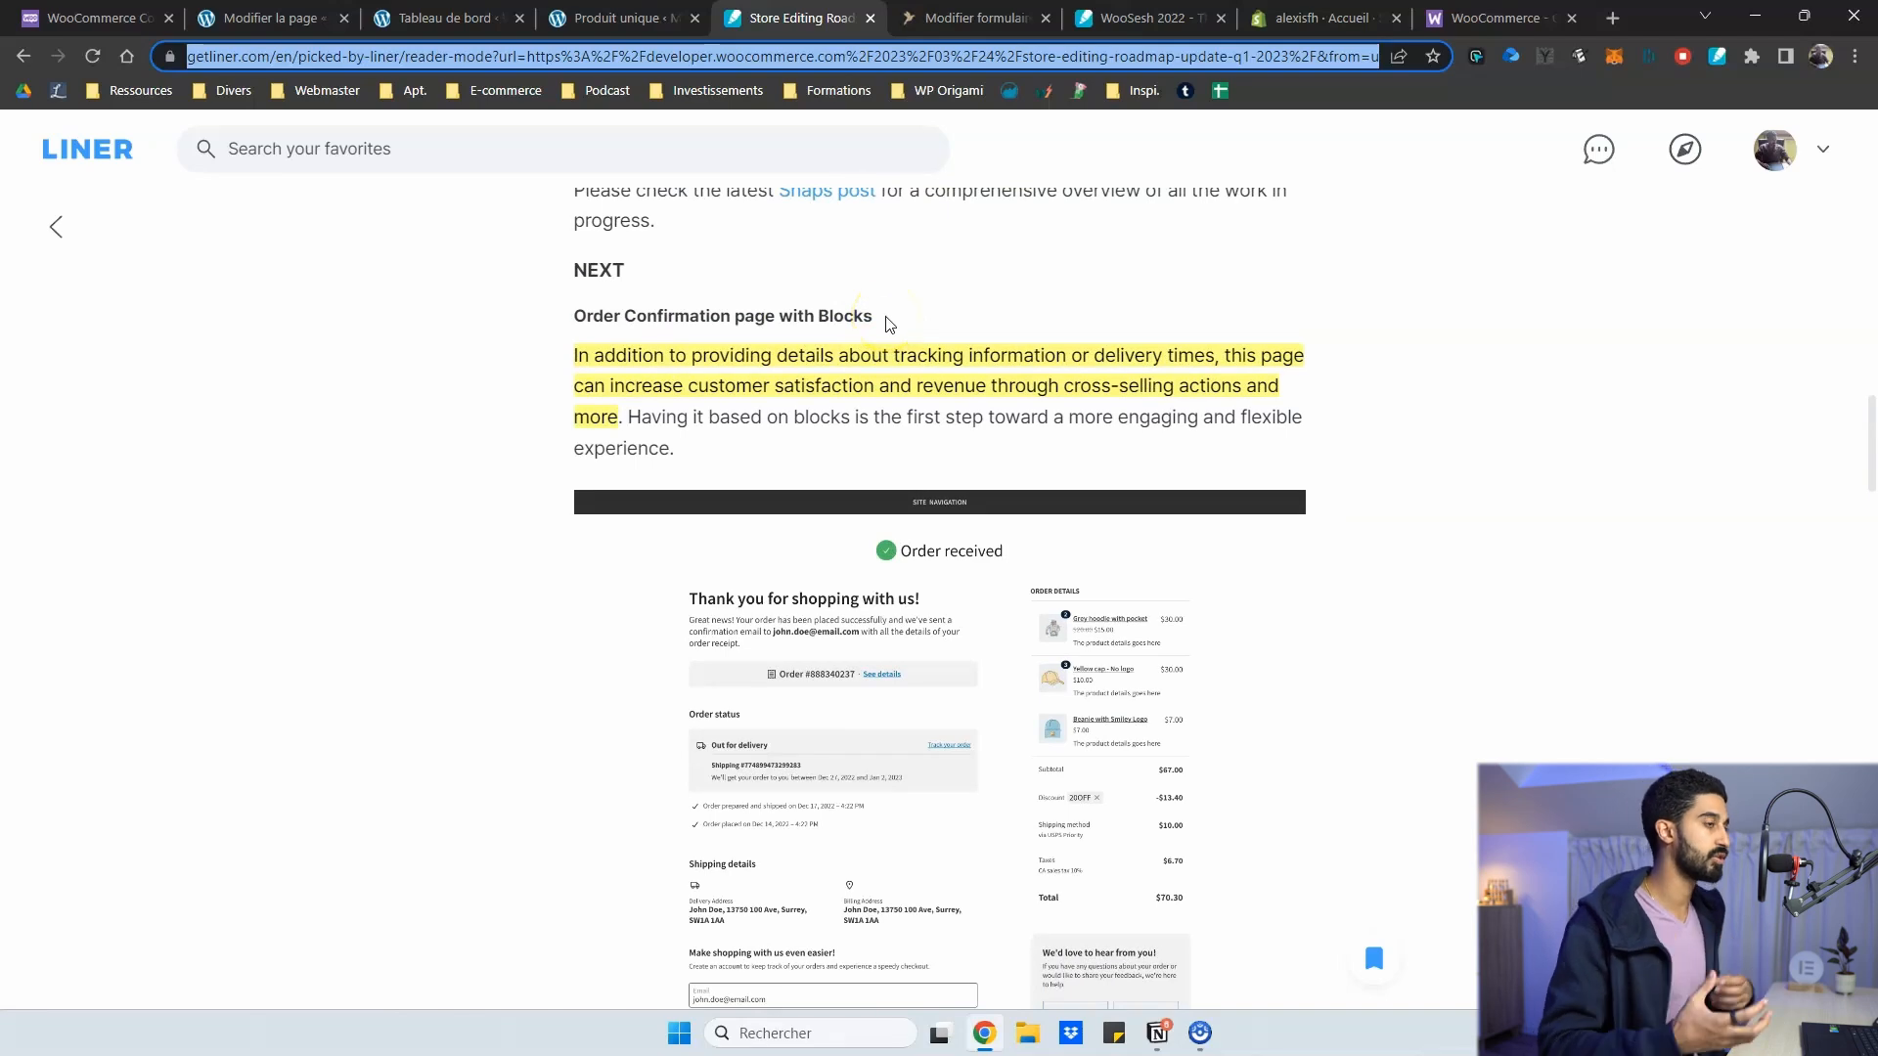
scroll(890, 323, down, 10)
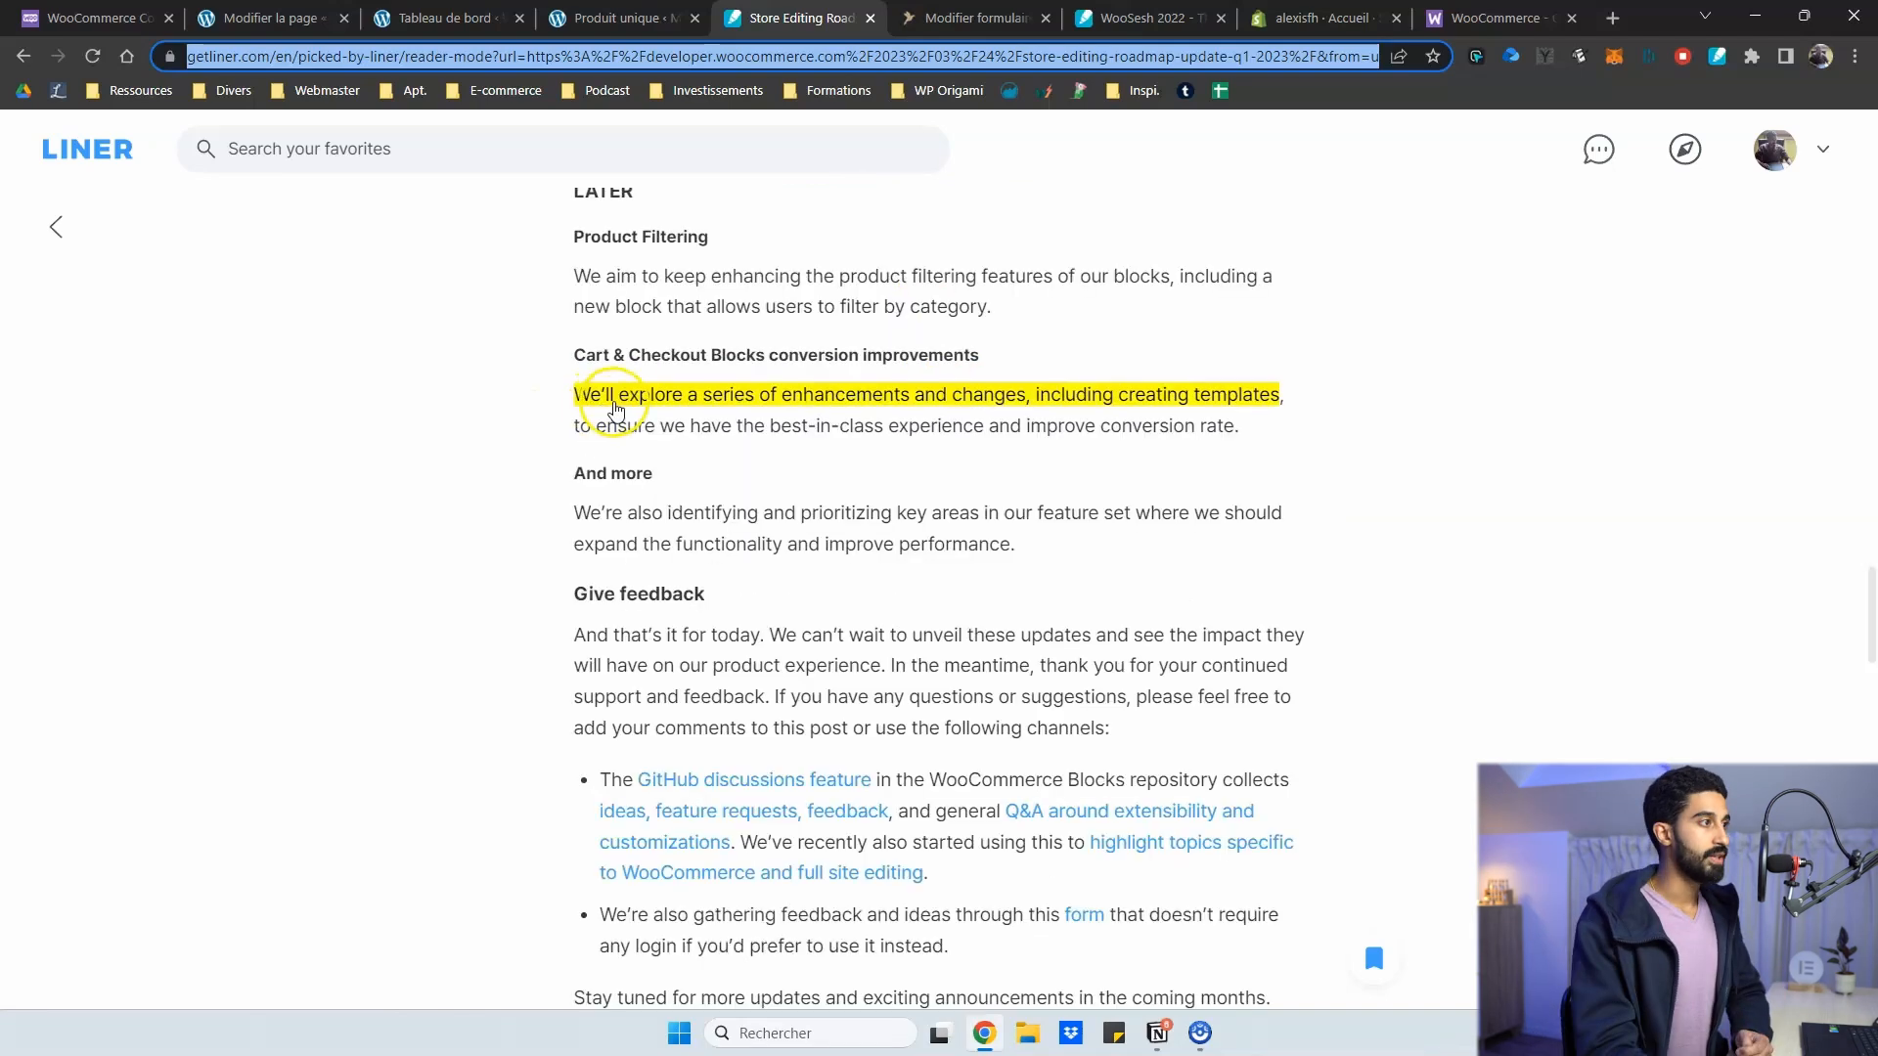
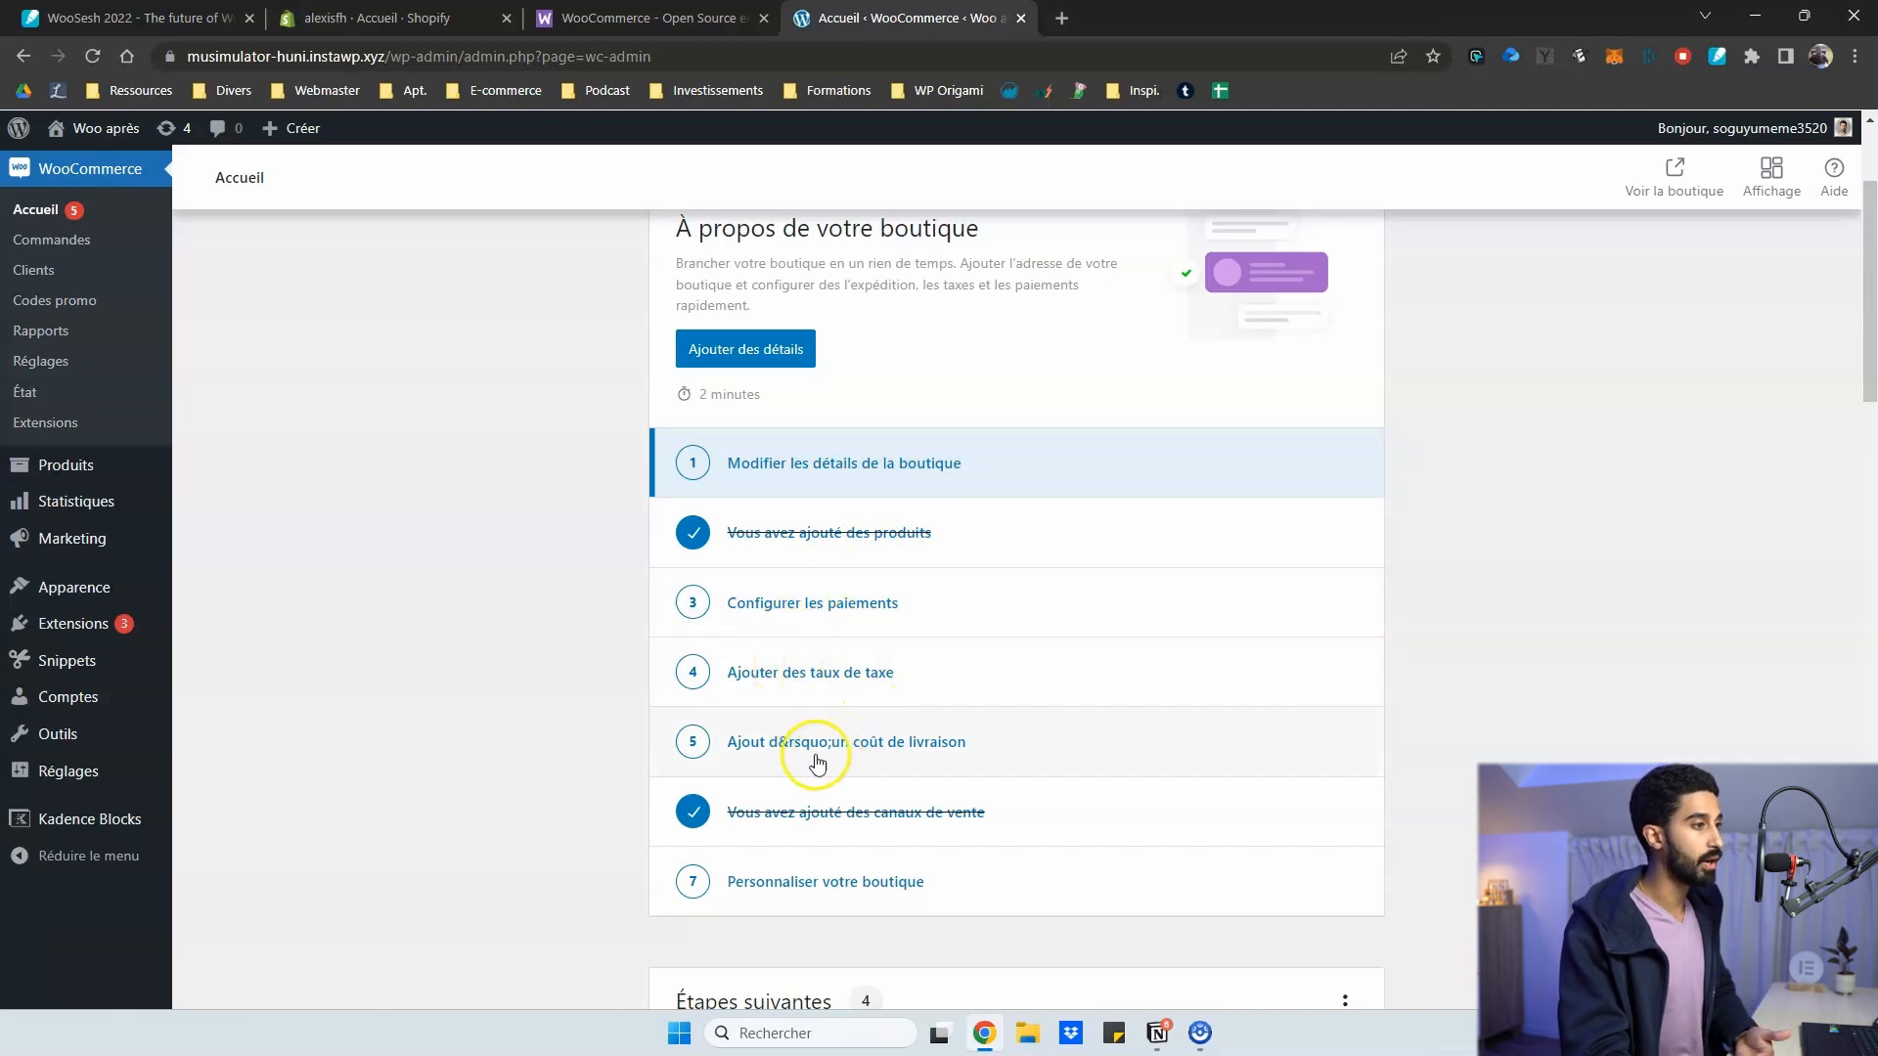
Review the WooCommerce home page's setup tasks, next steps and inbox, and switch to the Shopify admin home page for comparison
scroll(804, 728, down, 2)
scroll(685, 626, down, 3)
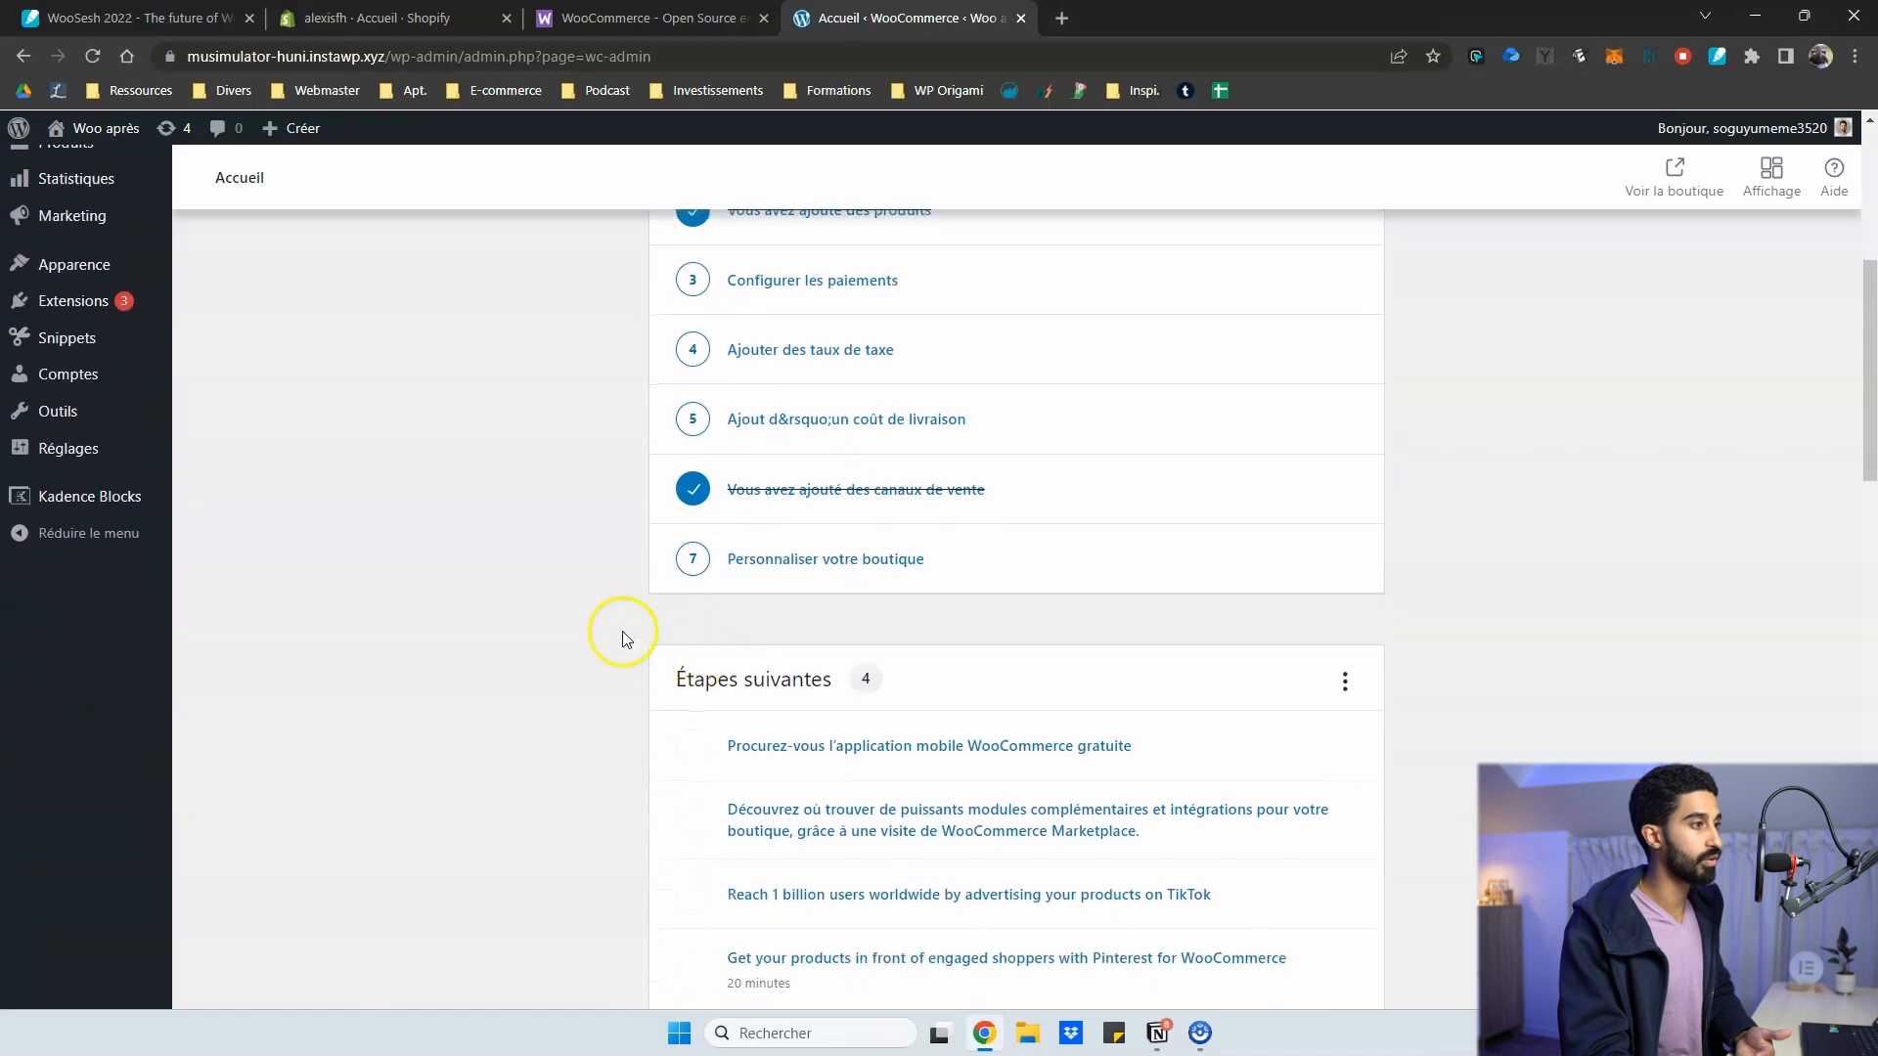
scroll(533, 616, up, 5)
scroll(537, 654, down, 12)
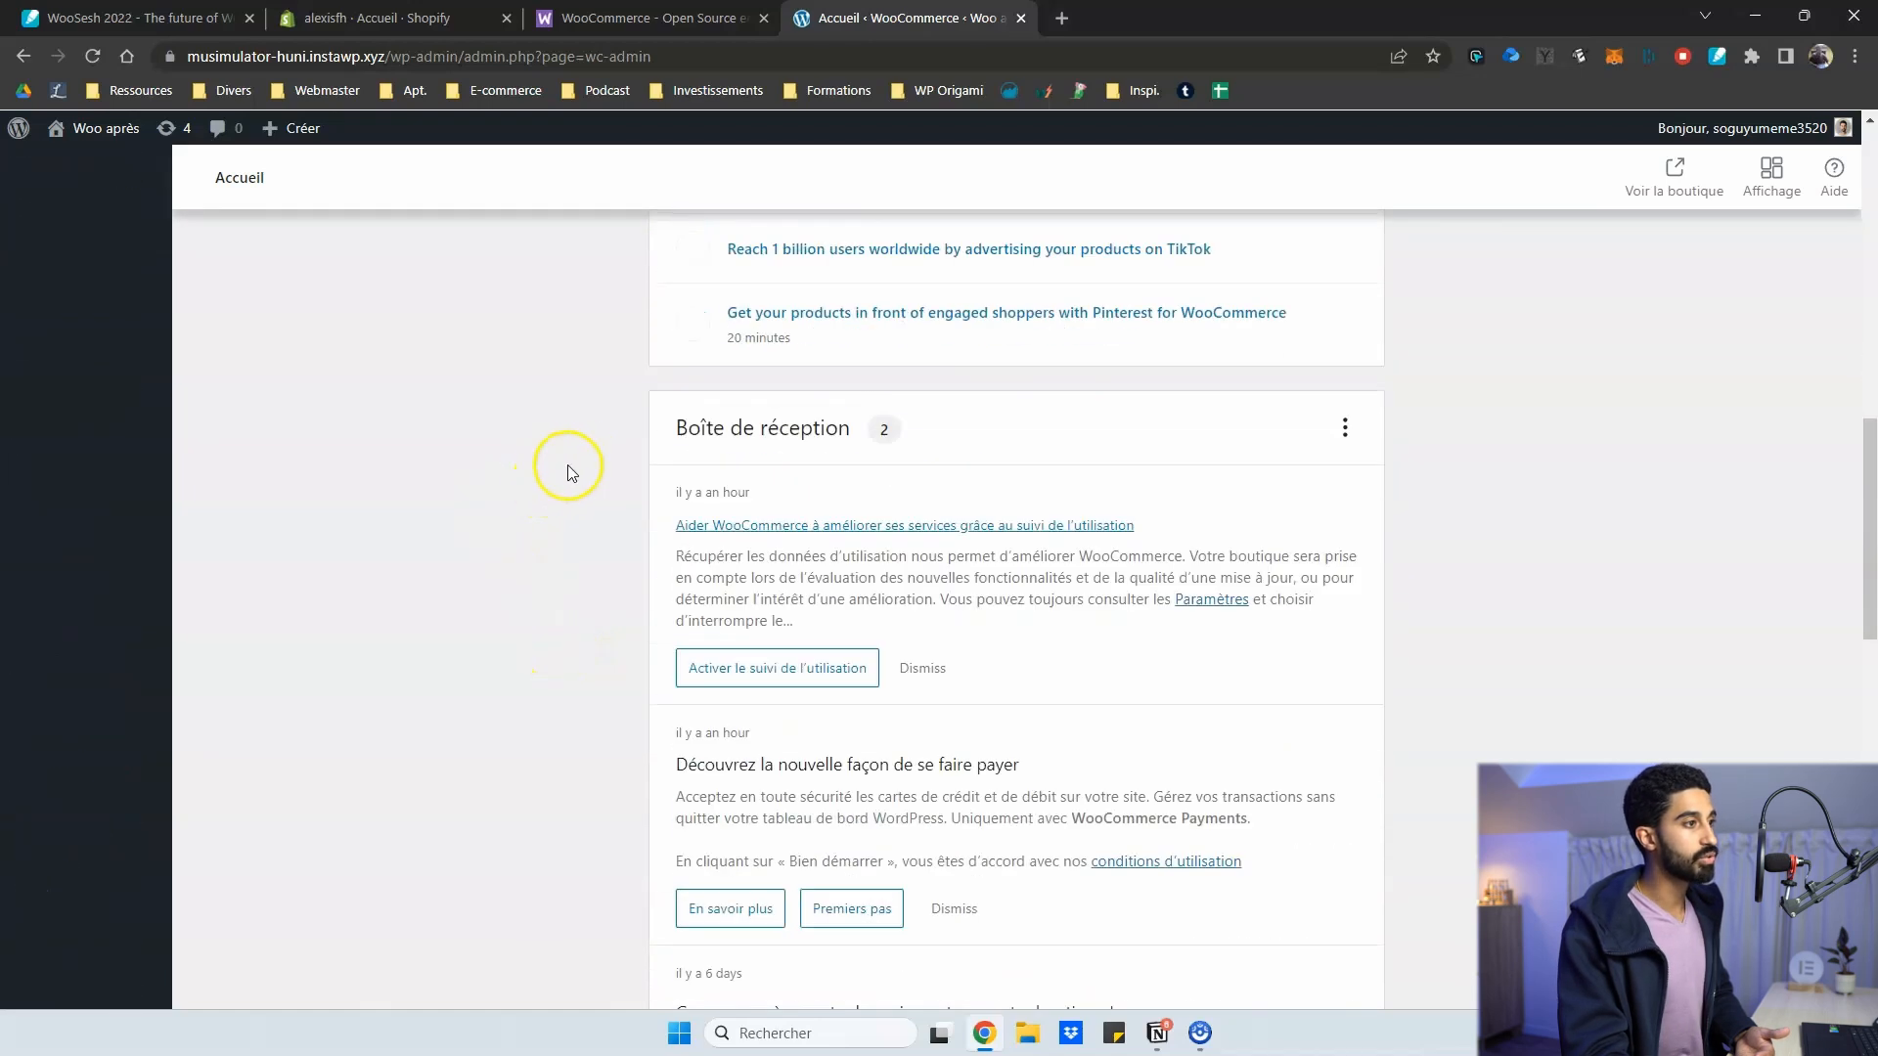
scroll(622, 411, up, 15)
click(435, 18)
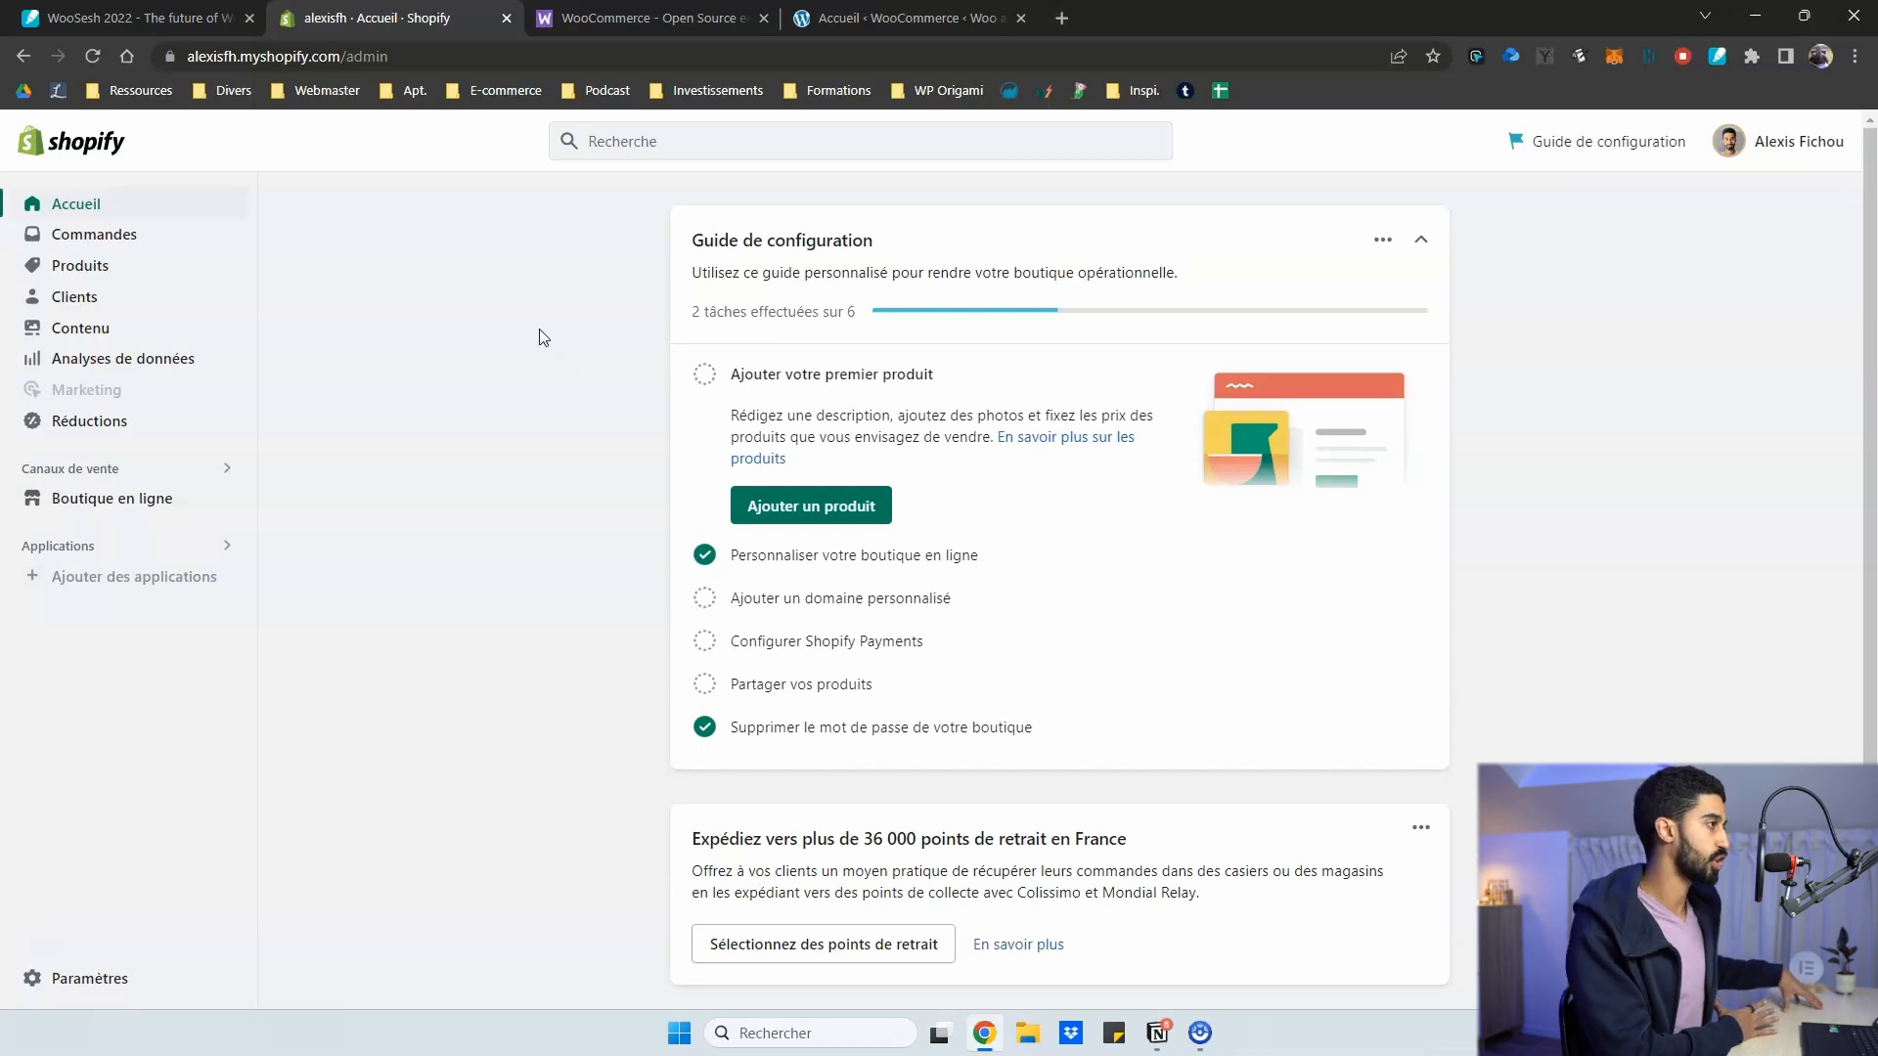
Return to the WooCommerce home page and compare its Bien commencer checklist and Boîte de réception with Shopify's home page
click(883, 18)
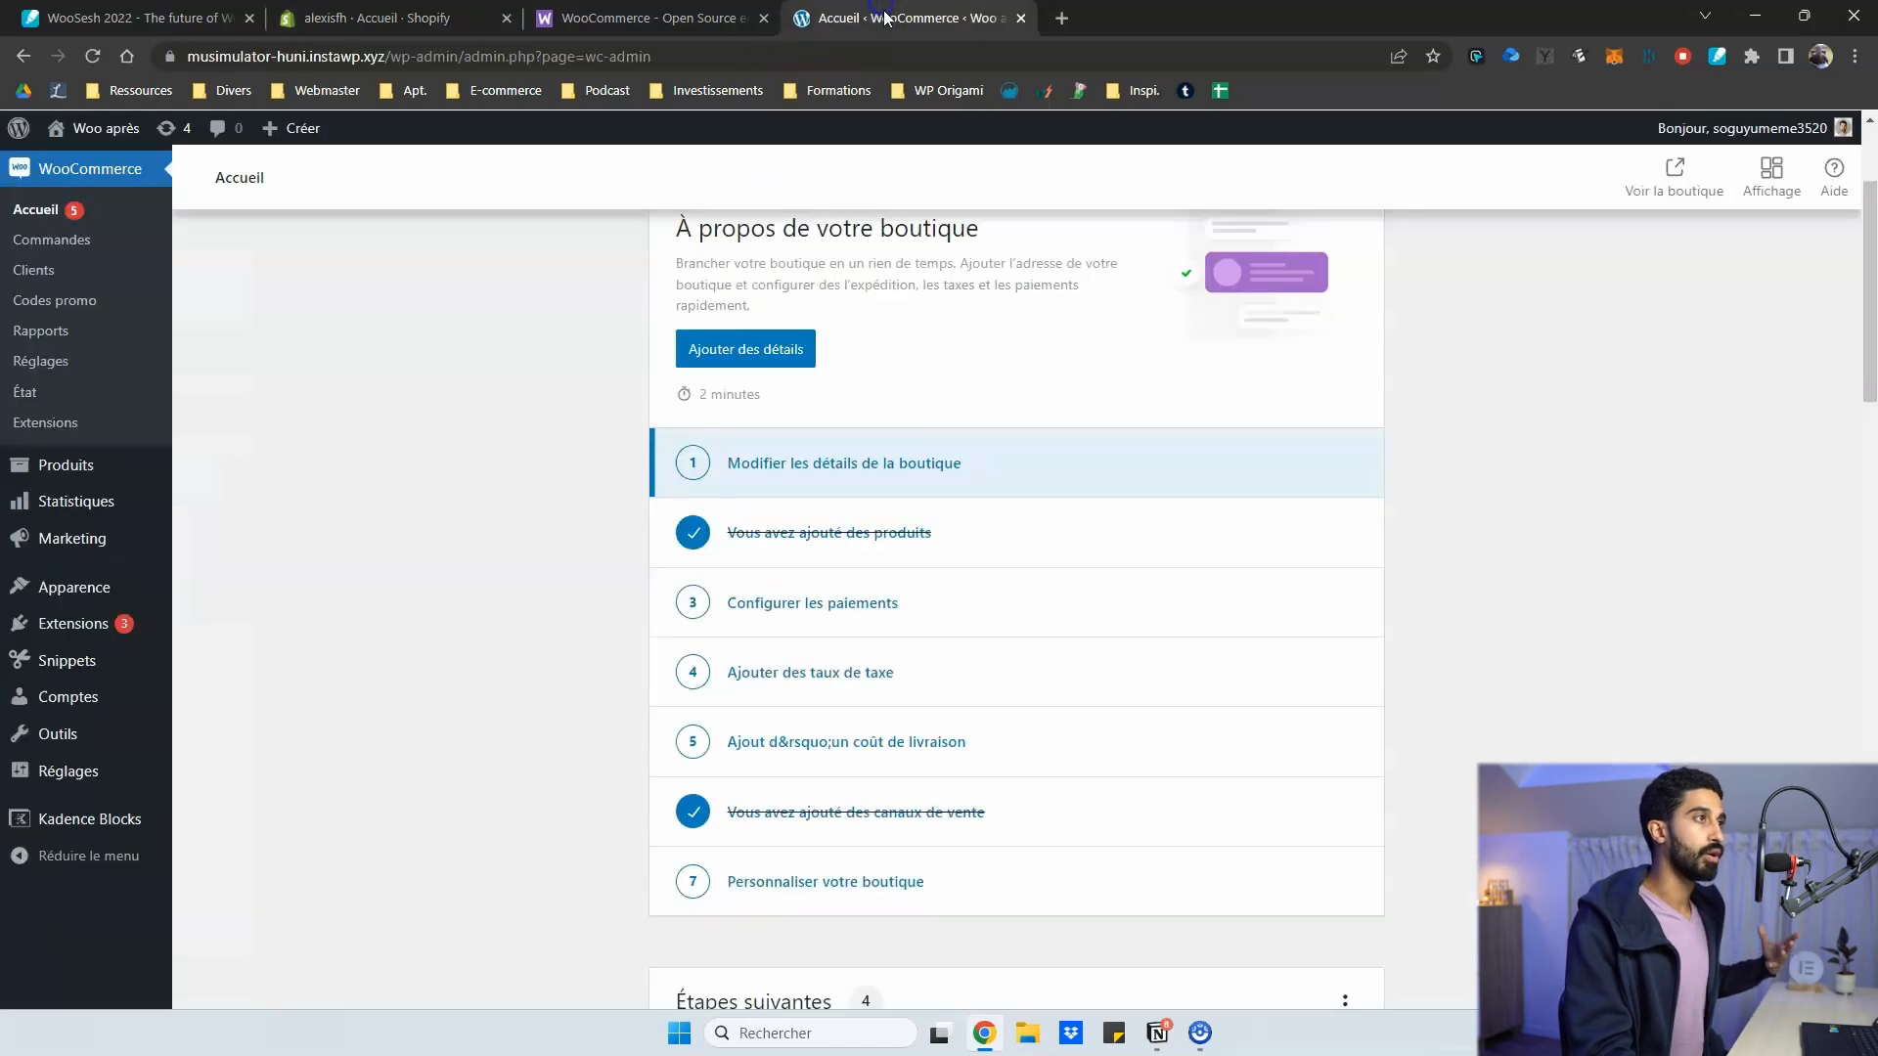
scroll(519, 428, up, 3)
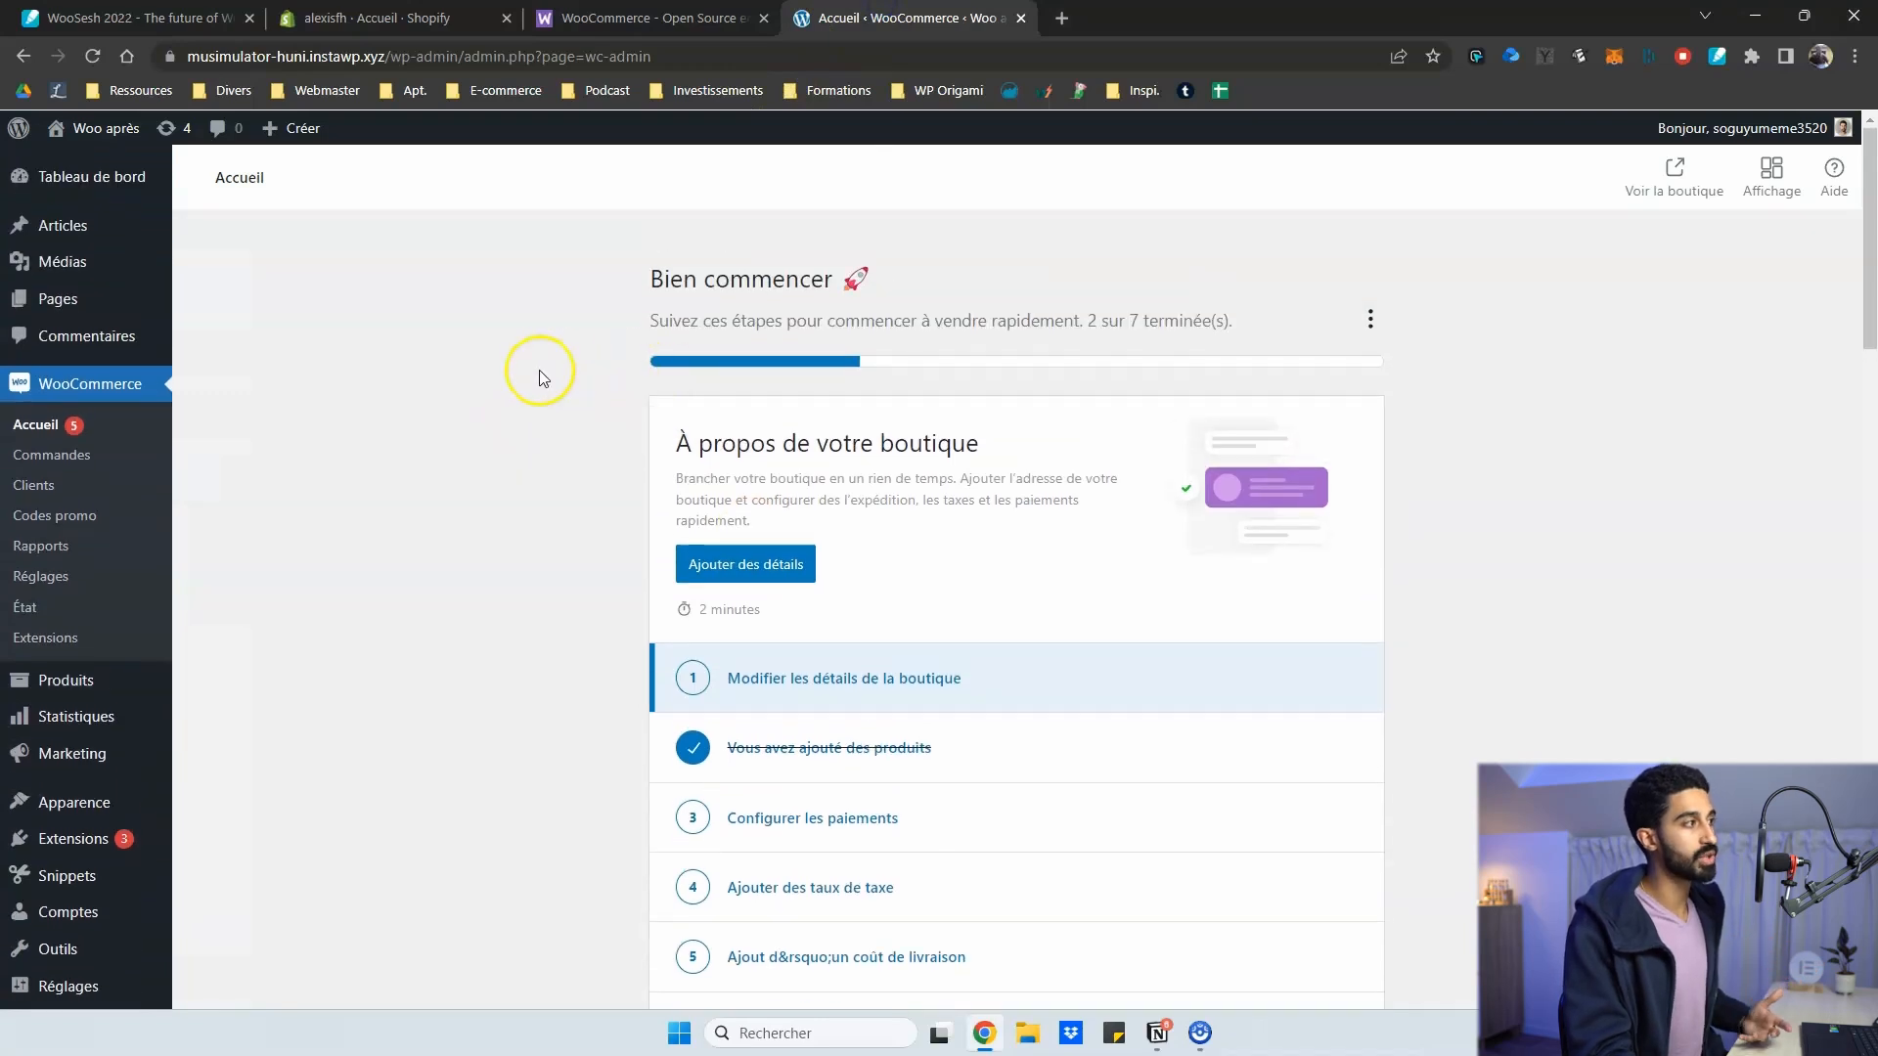
scroll(539, 379, down, 1)
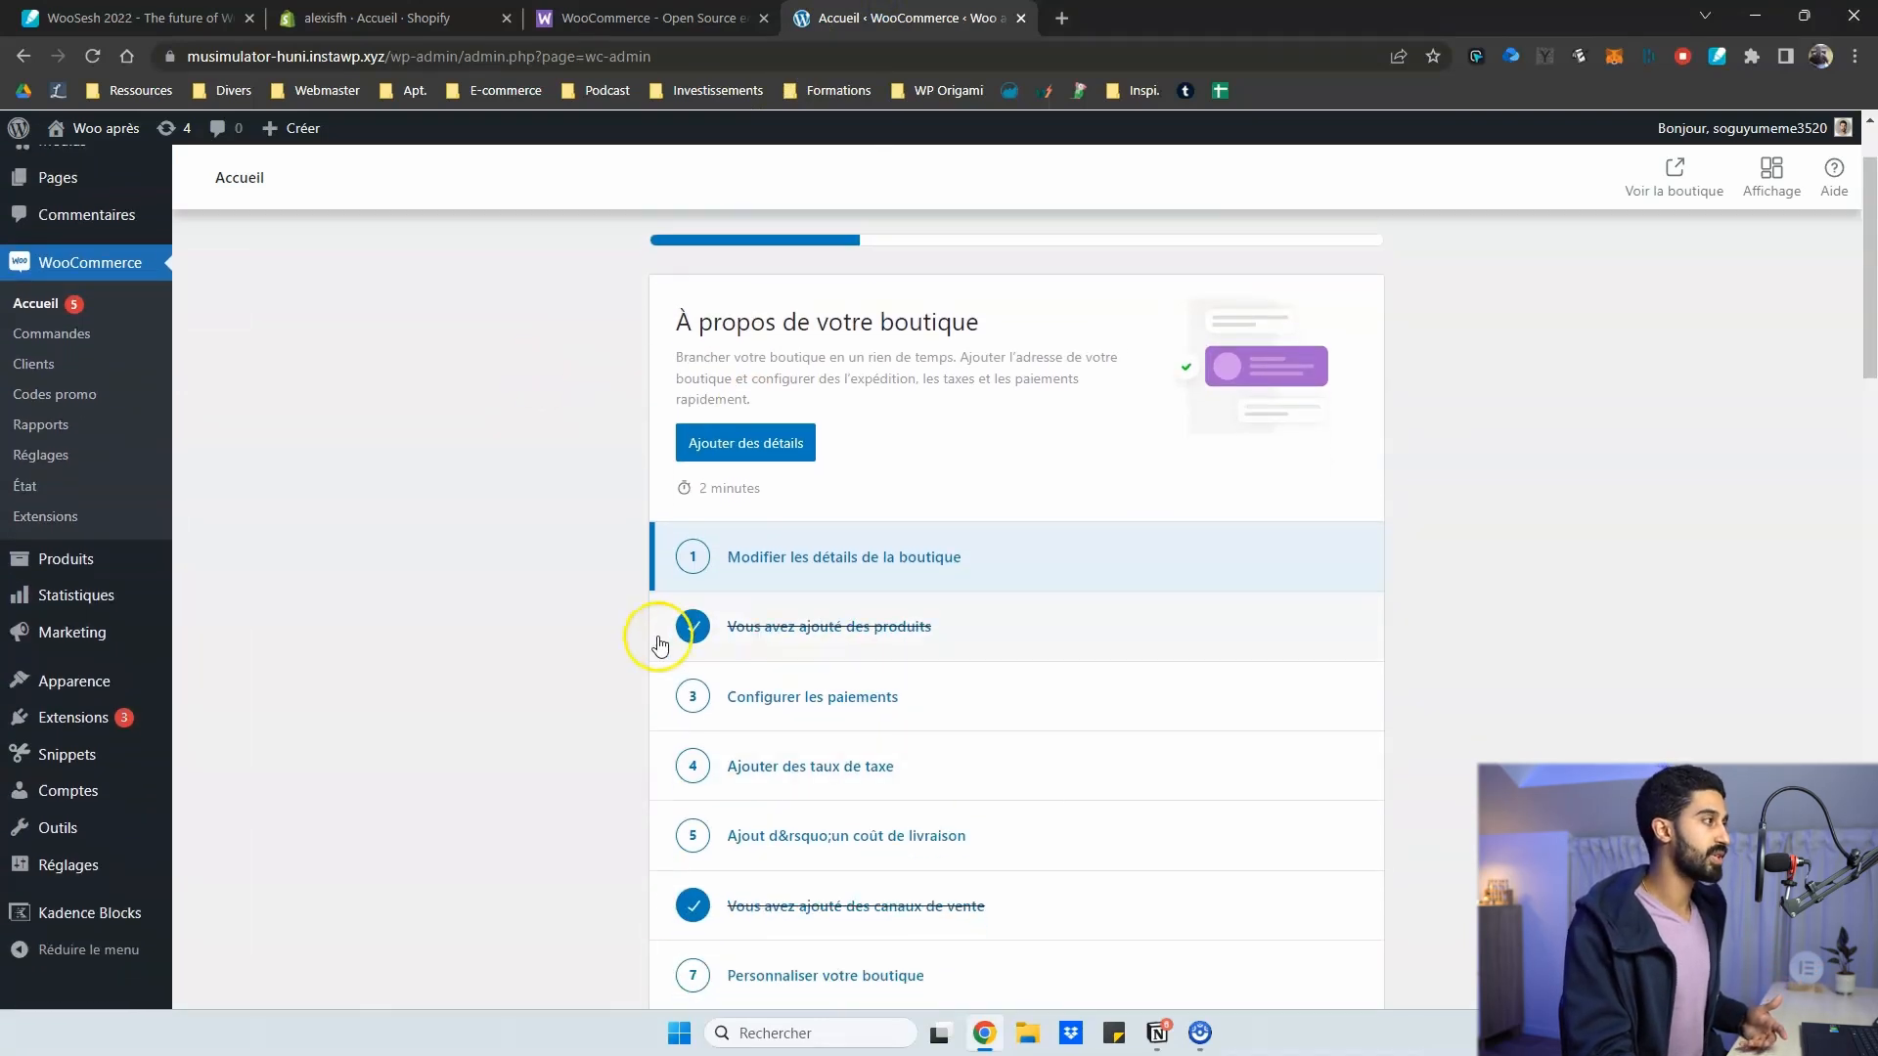
scroll(657, 611, down, 15)
scroll(660, 571, up, 5)
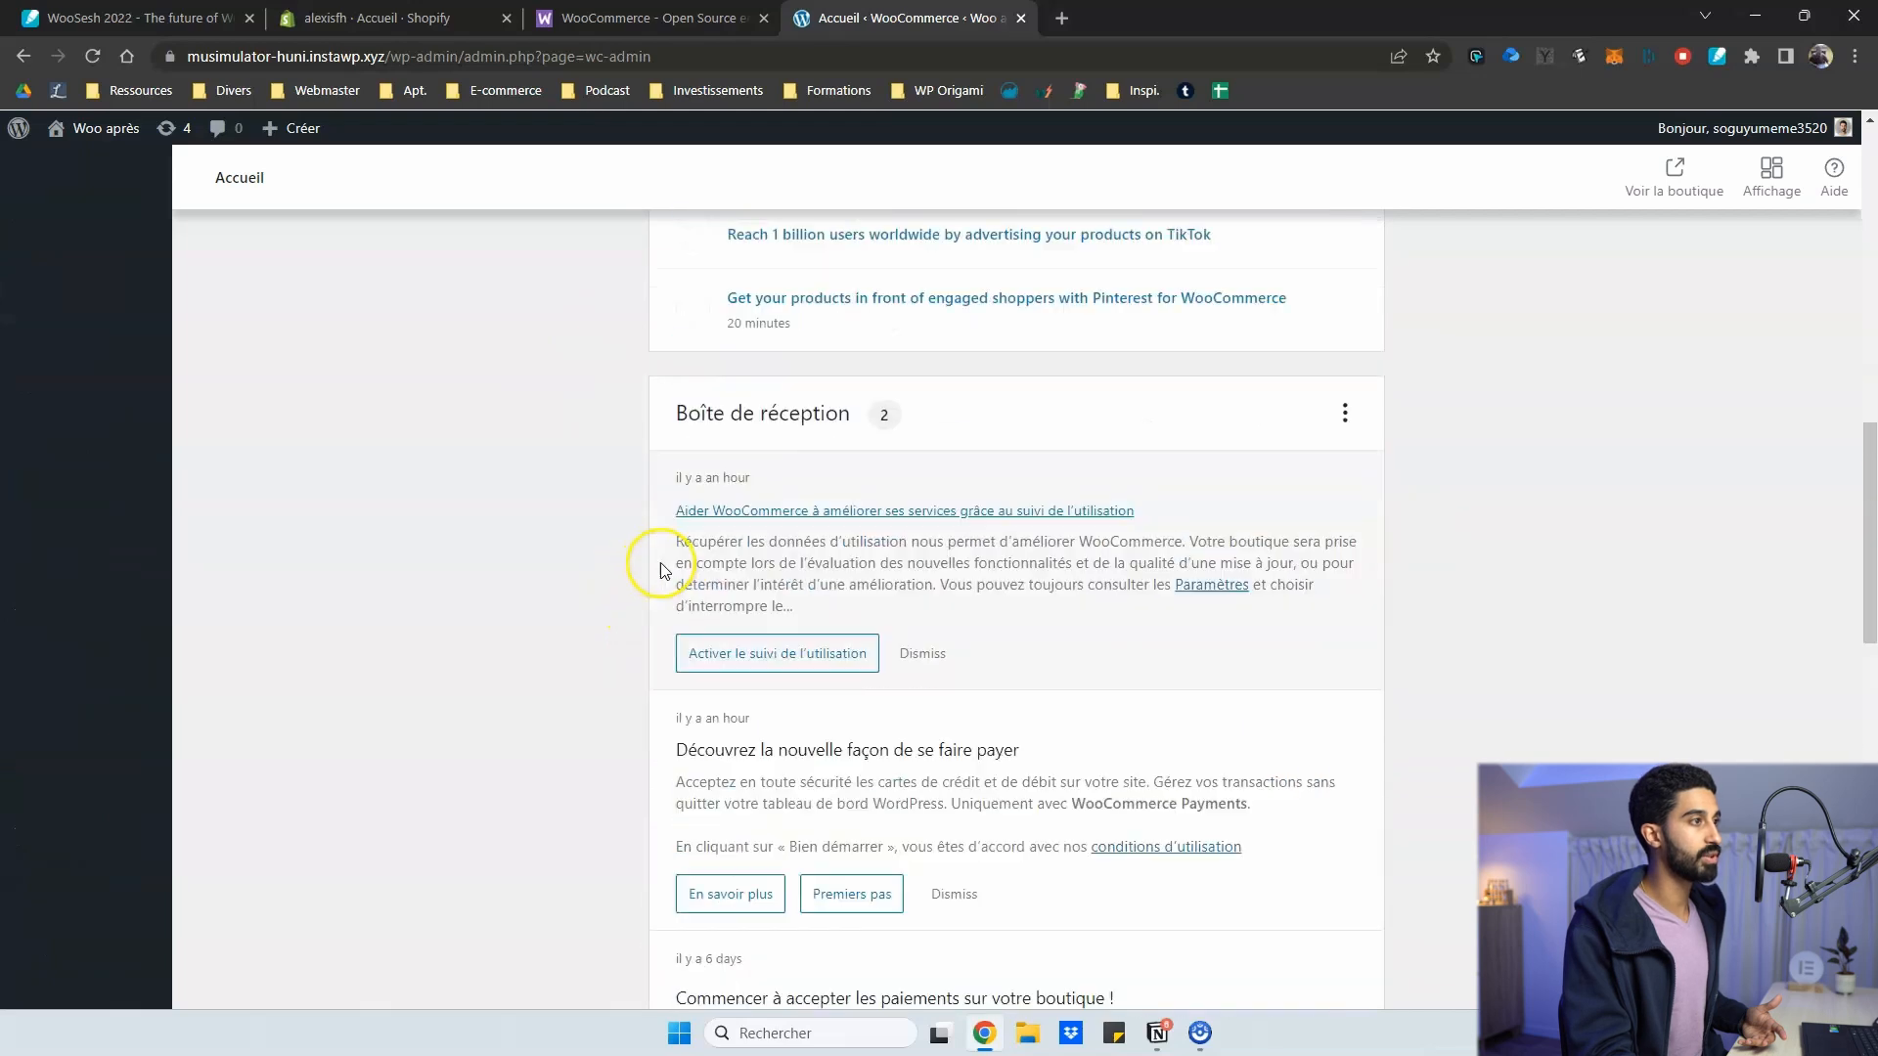
scroll(1011, 620, up, 10)
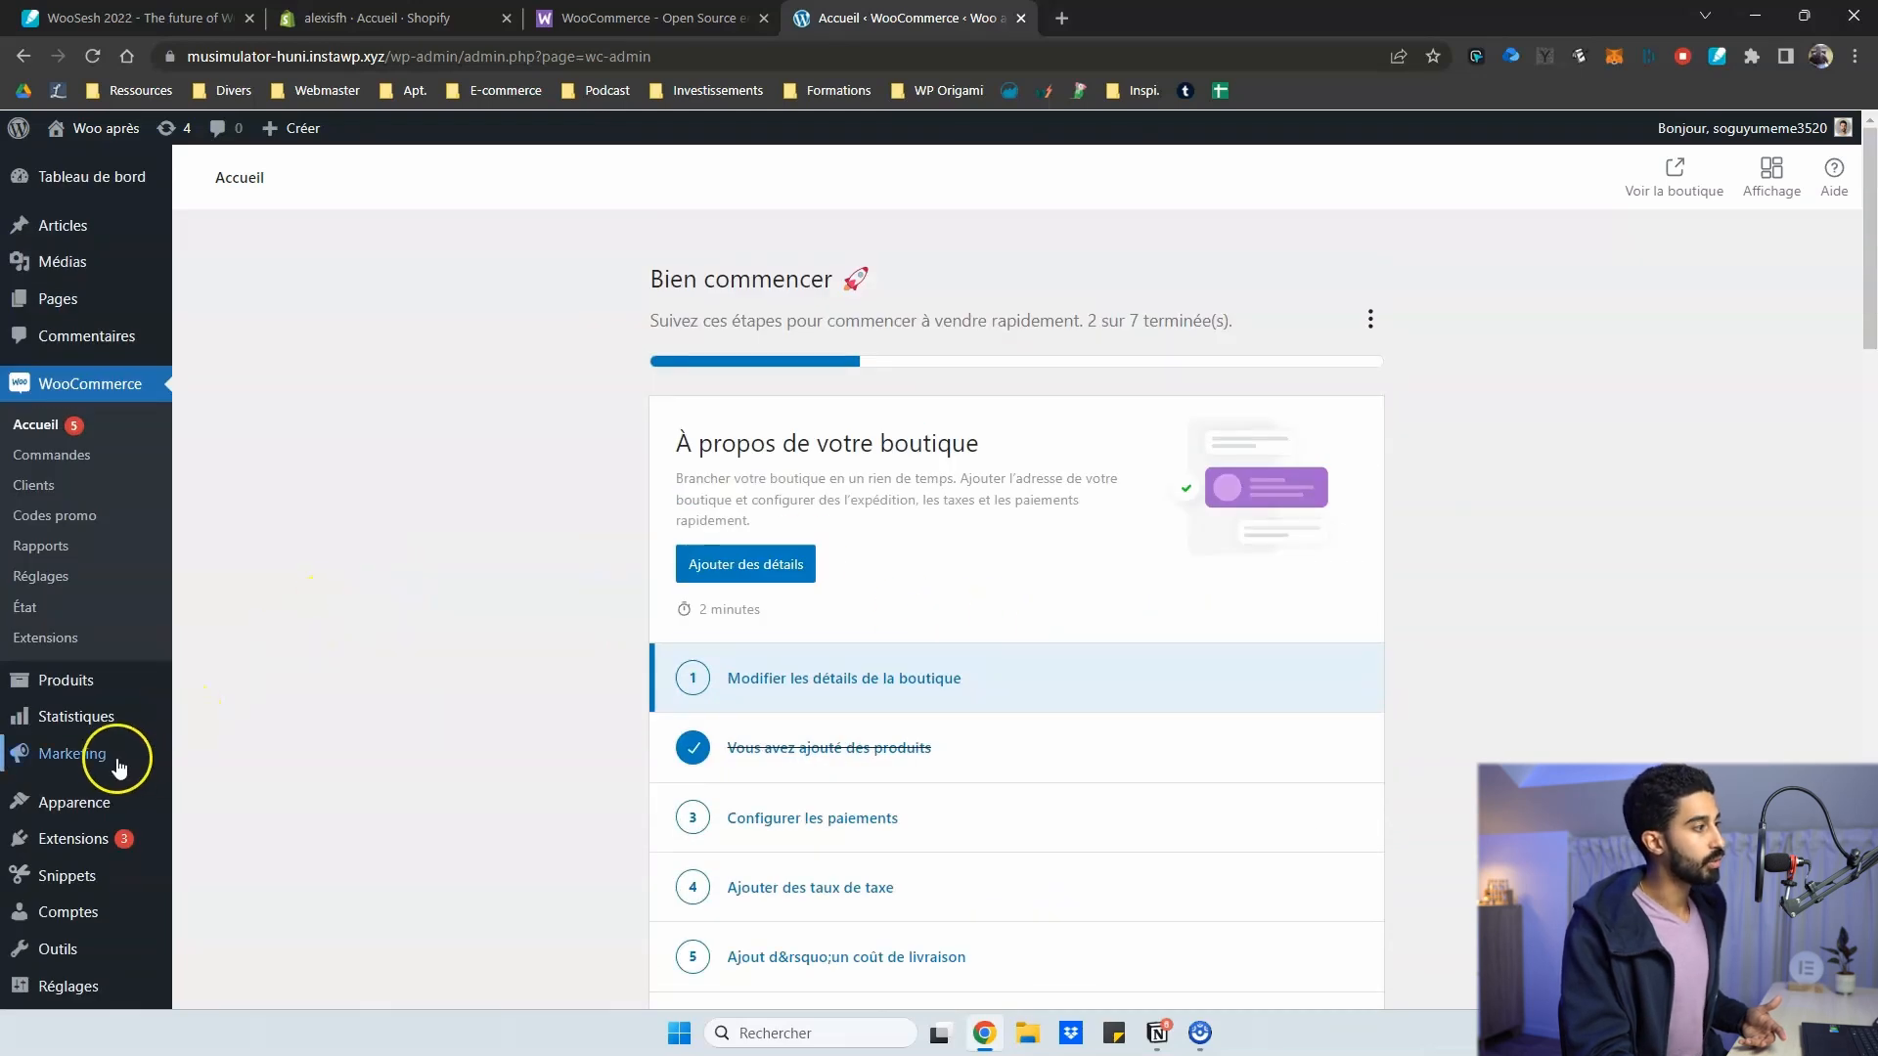
Open the Marketing overview and review the installed marketing extensions and the WooCommerce knowledge base
mouse_move(86, 755)
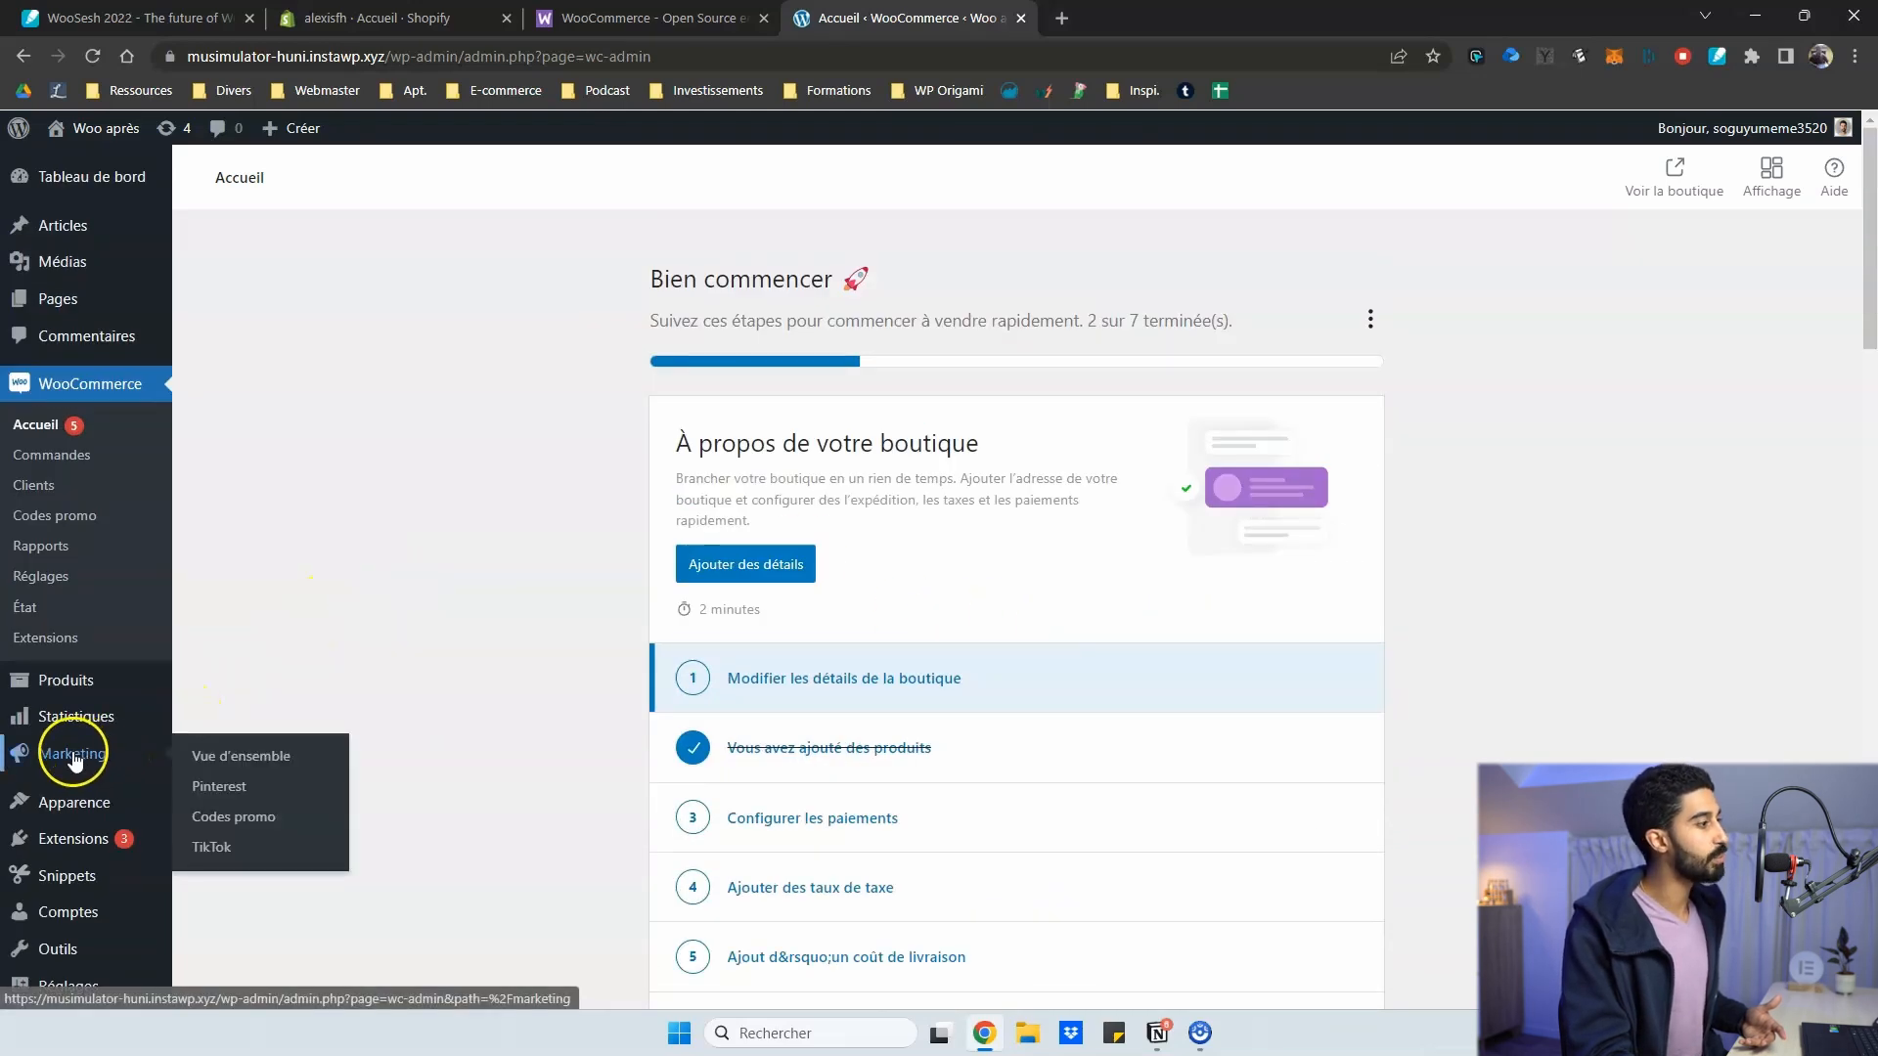
click(73, 759)
scroll(492, 411, down, 2)
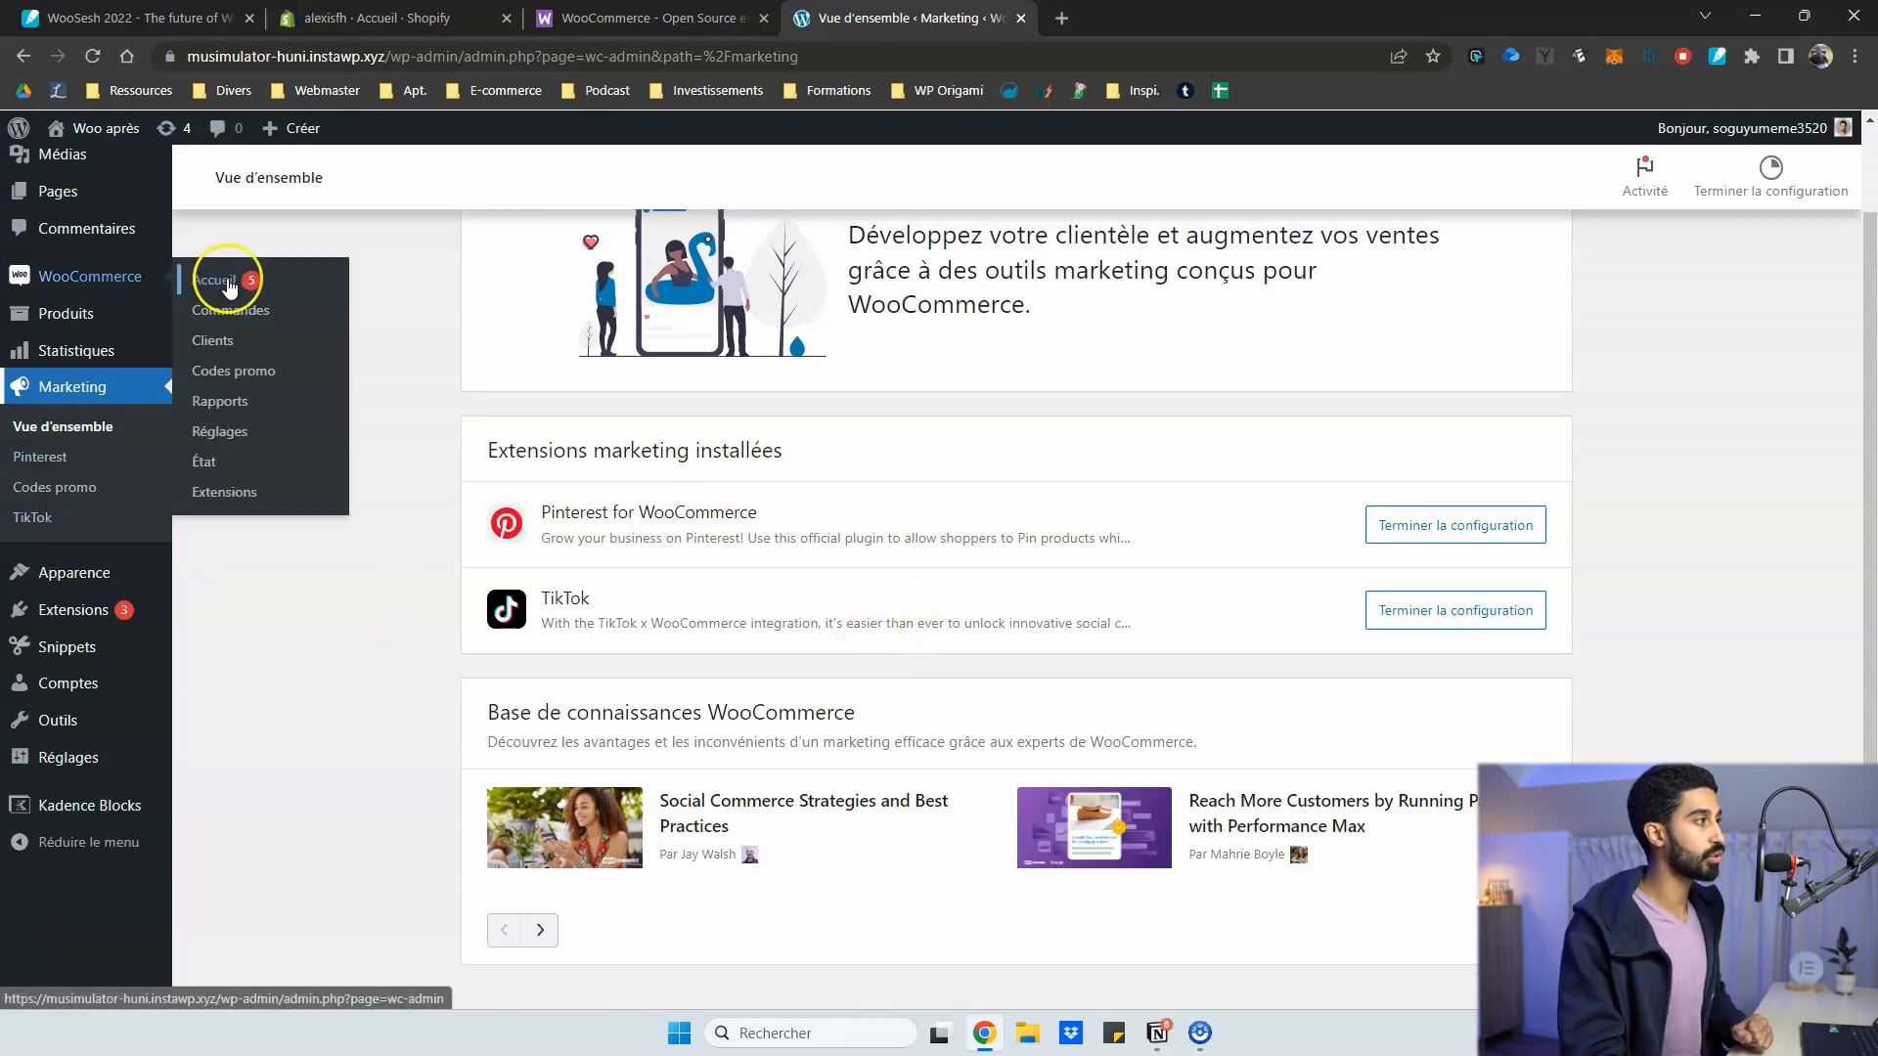
Open the "Vous avez ajouté des canaux de vente" task from the WooCommerce home page and review its installed and recommended marketing extensions
click(227, 282)
scroll(684, 575, down, 6)
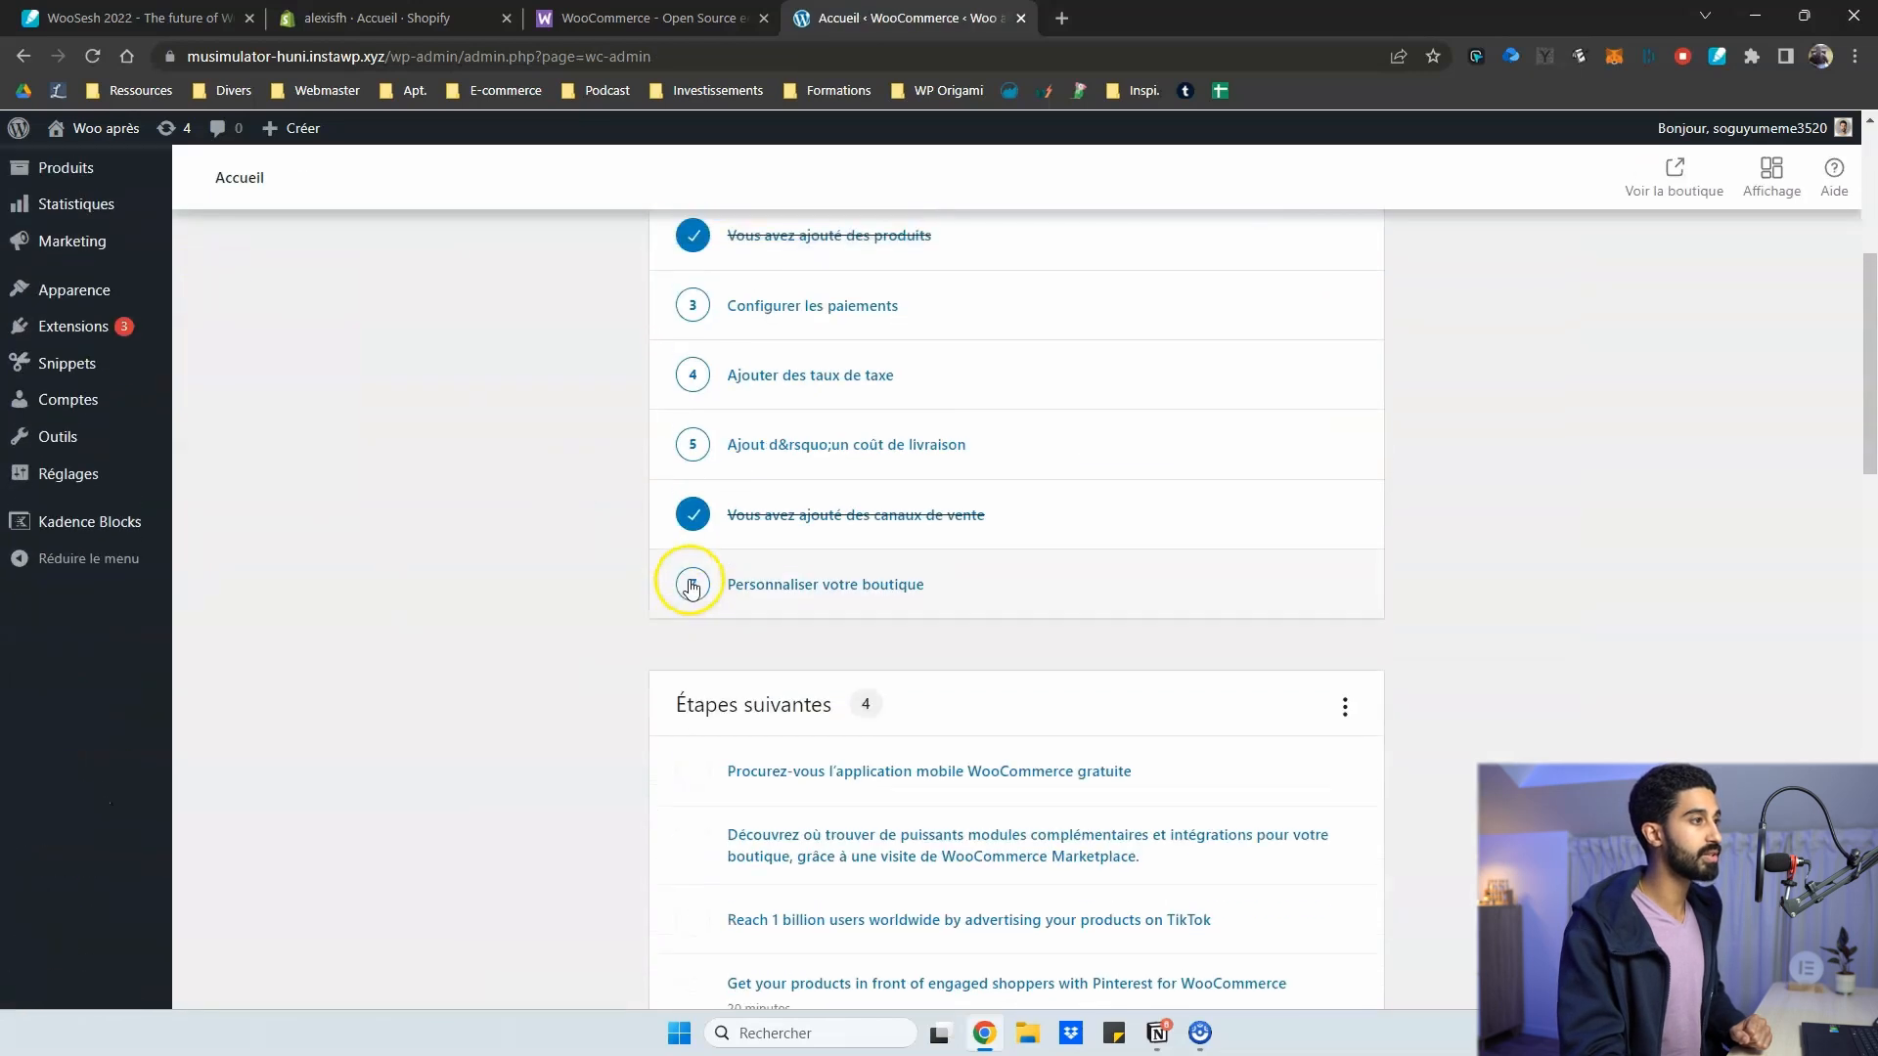
scroll(697, 583, up, 2)
click(900, 601)
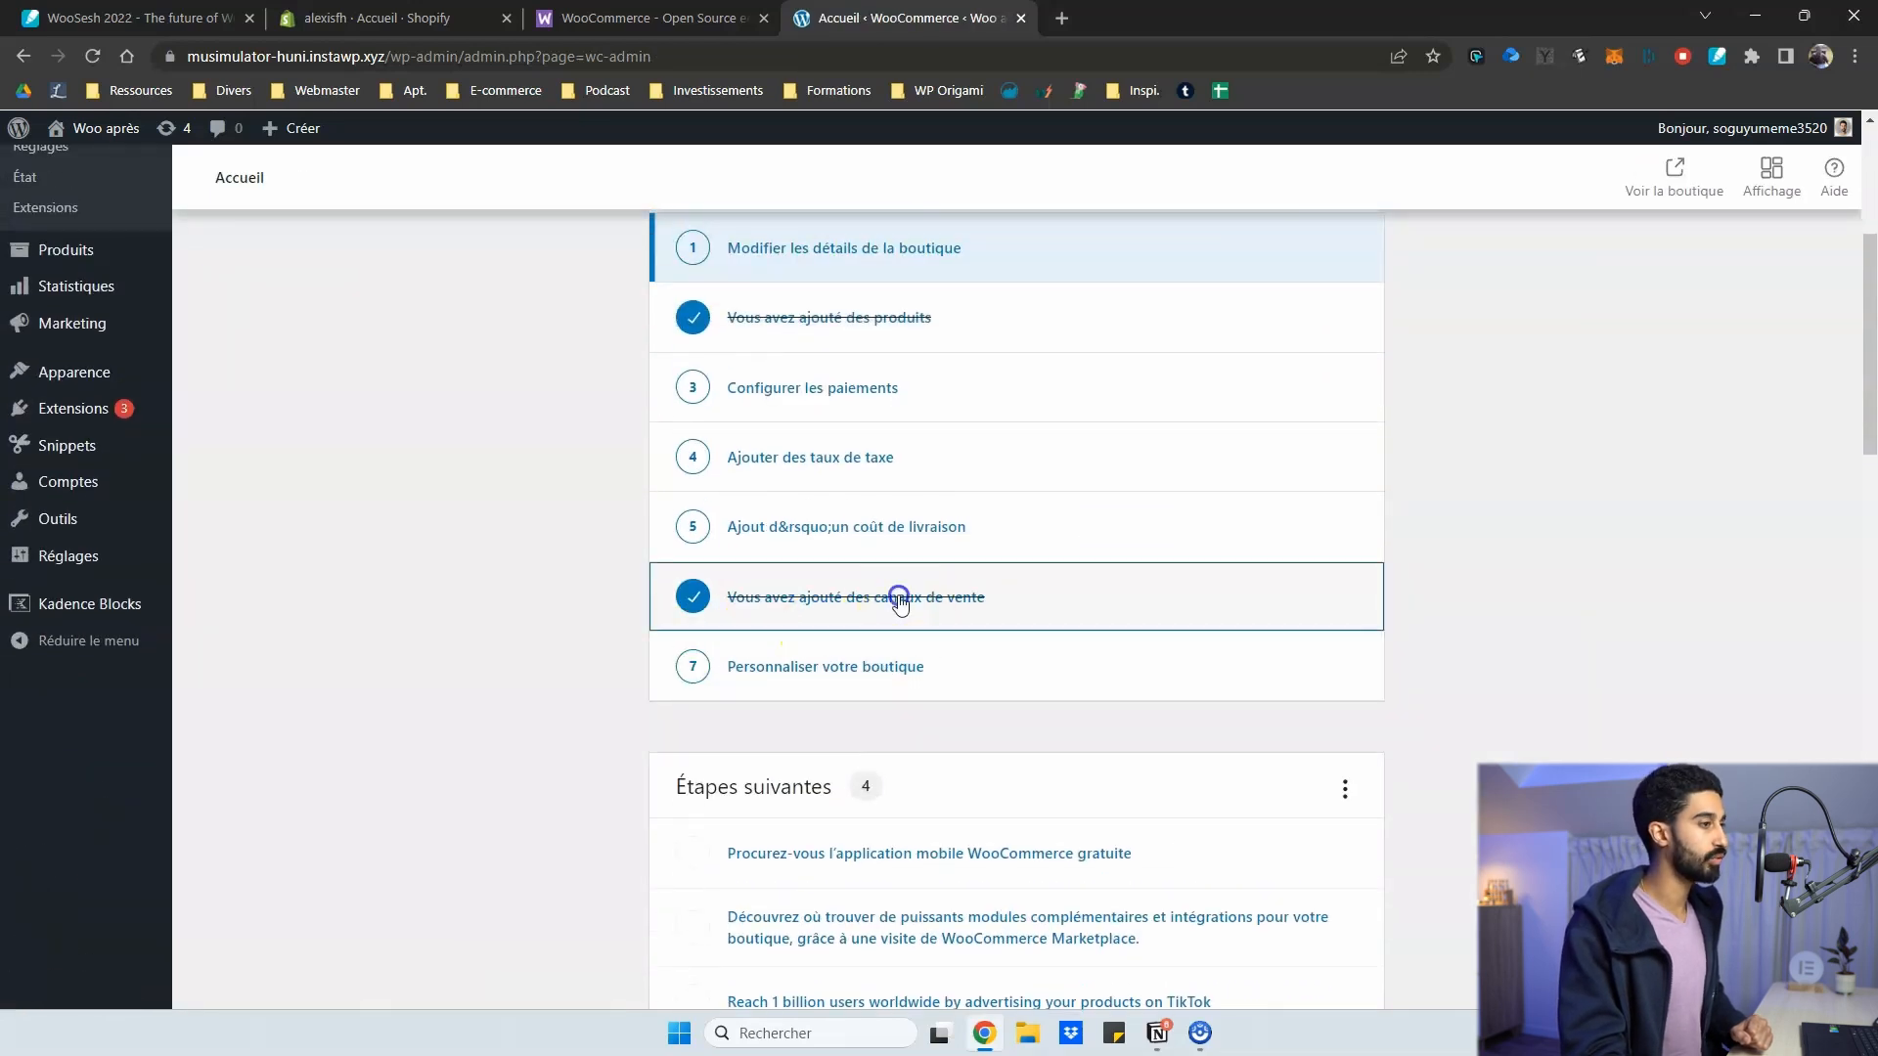
scroll(596, 475, down, 6)
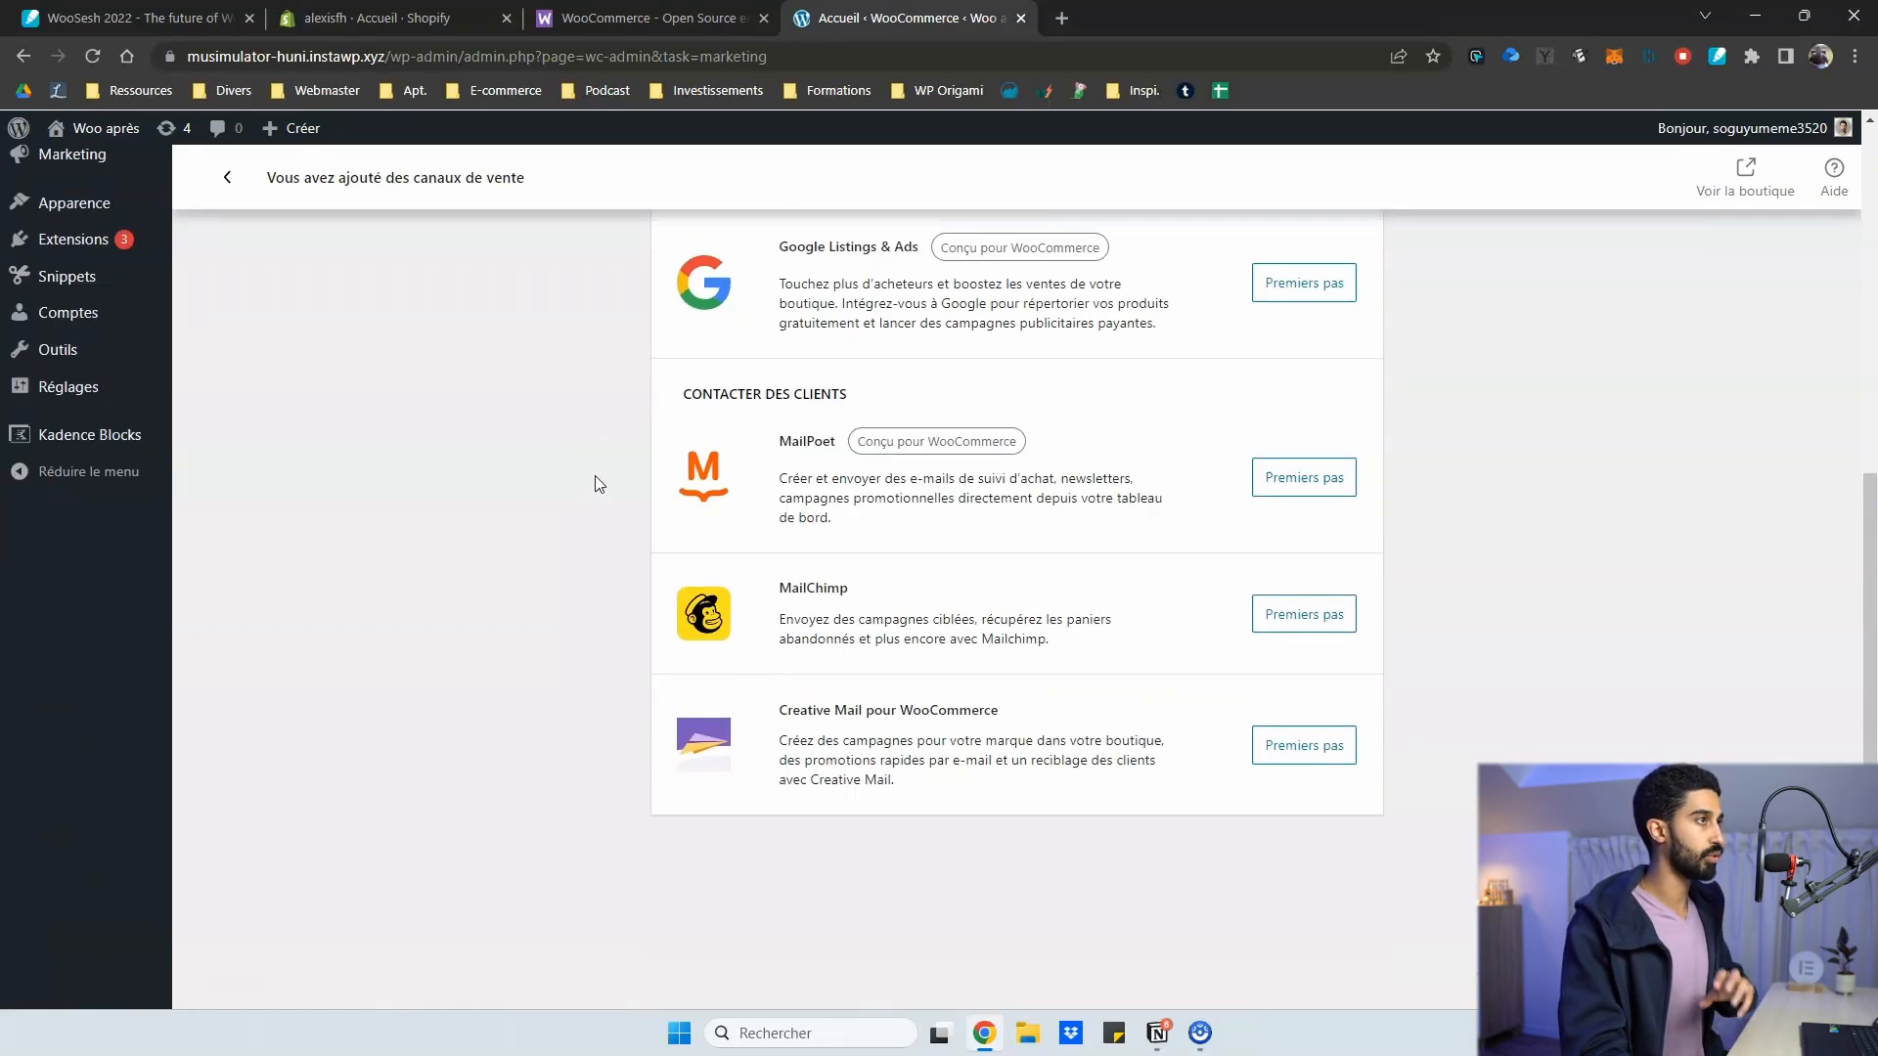
scroll(594, 476, up, 6)
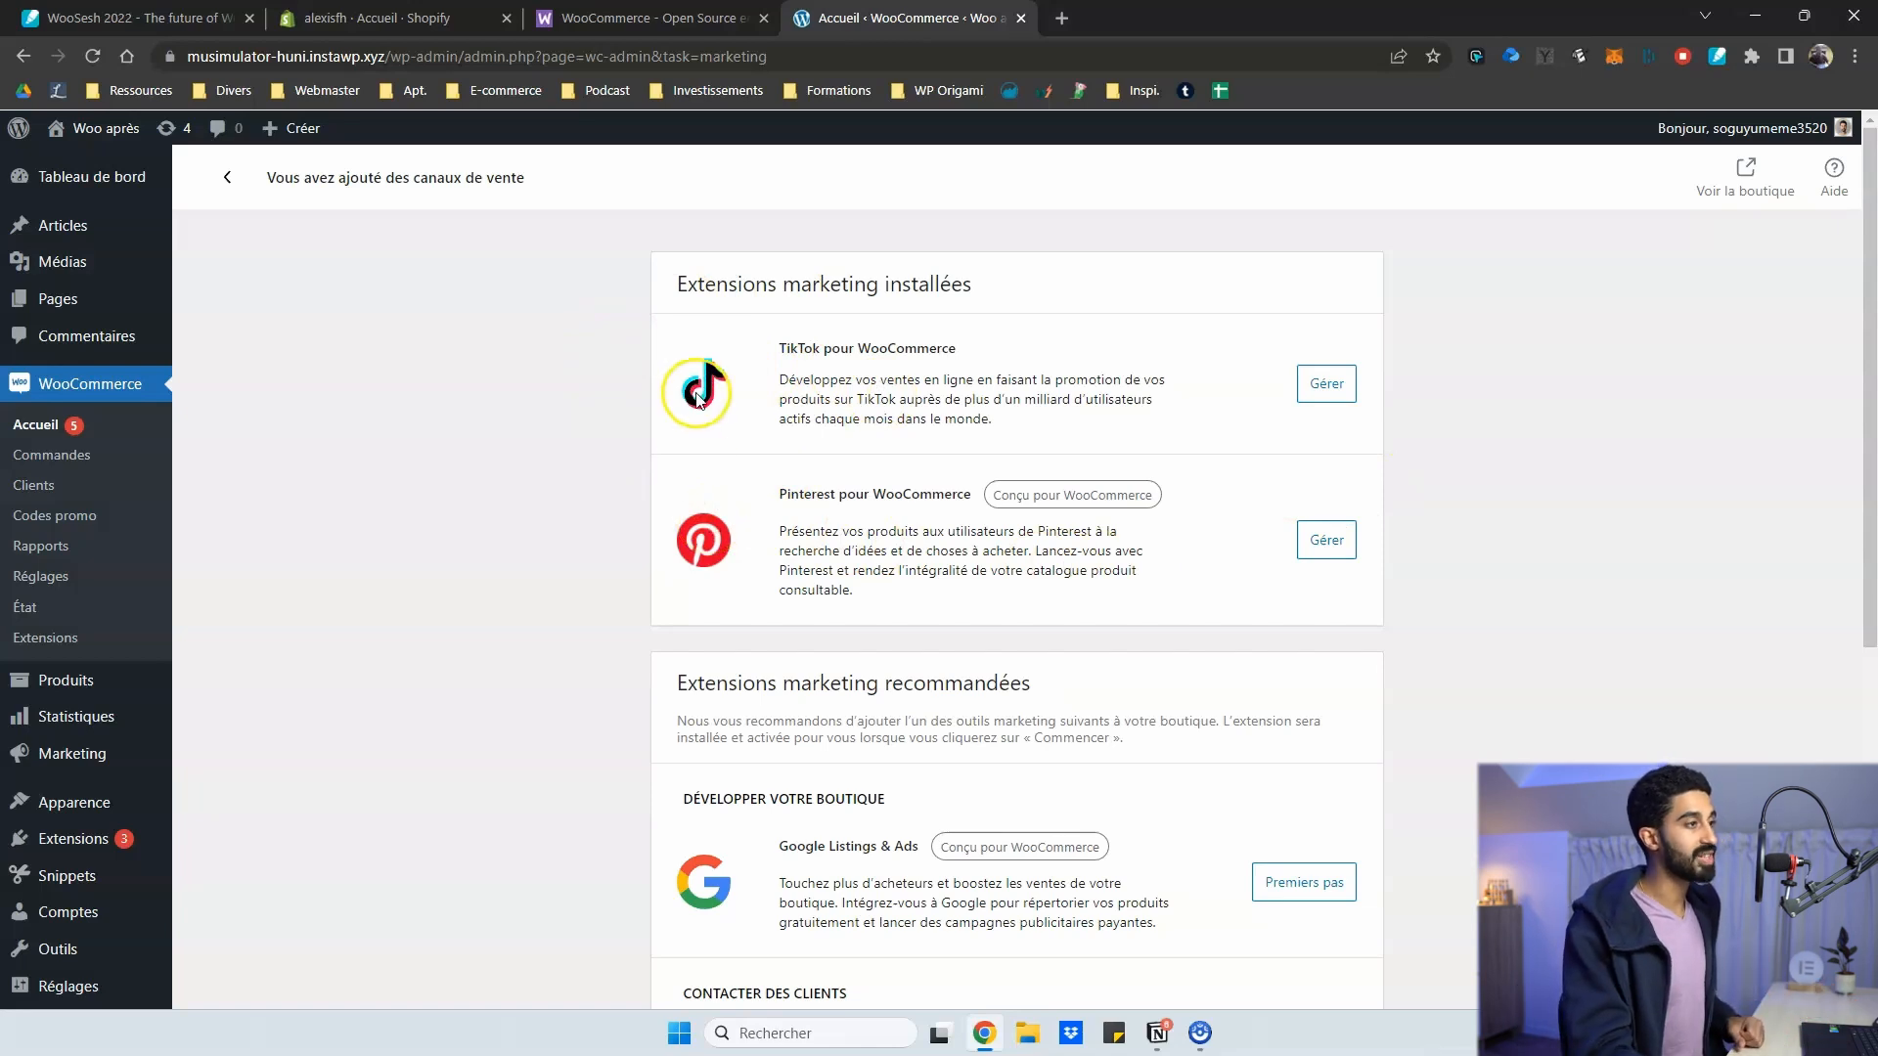
scroll(697, 396, down, 1)
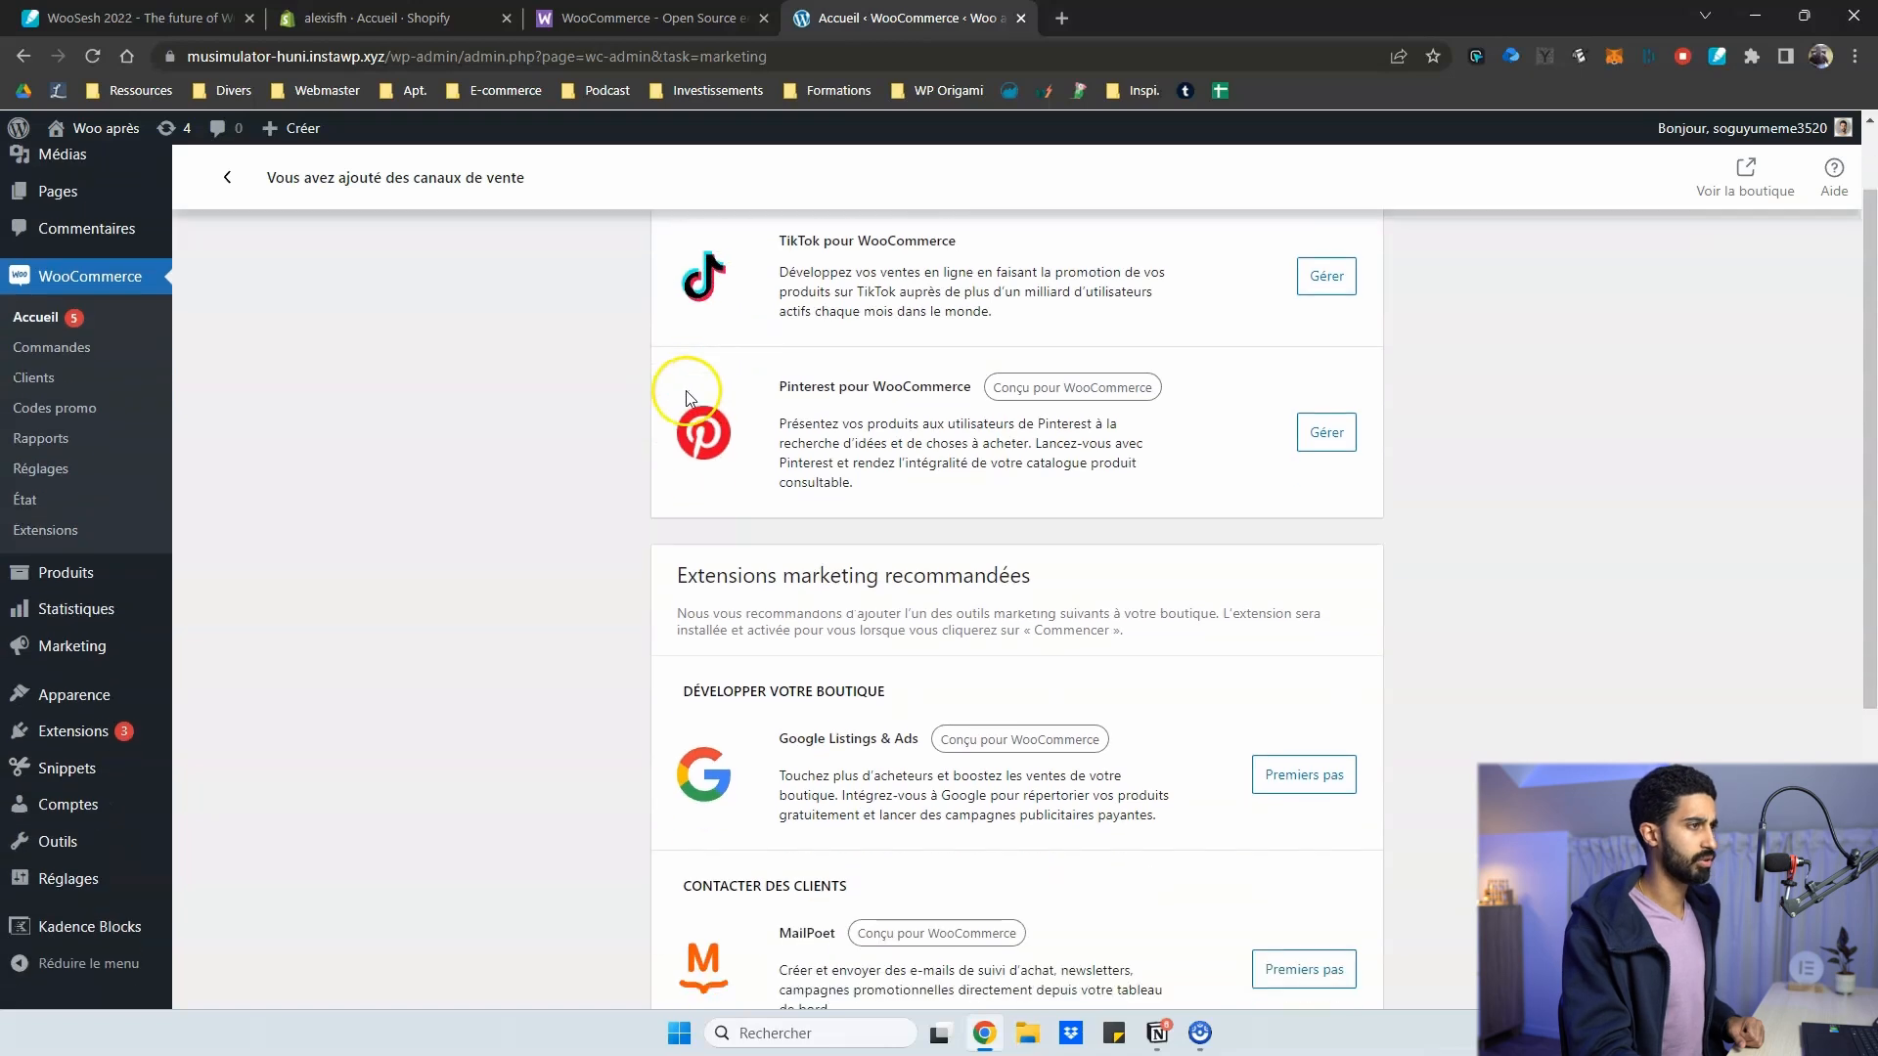
Examine the TikTok and Pinterest extensions and the recommended marketing extensions, from Google Listings & Ads down to Creative Mail
scroll(788, 464, up, 1)
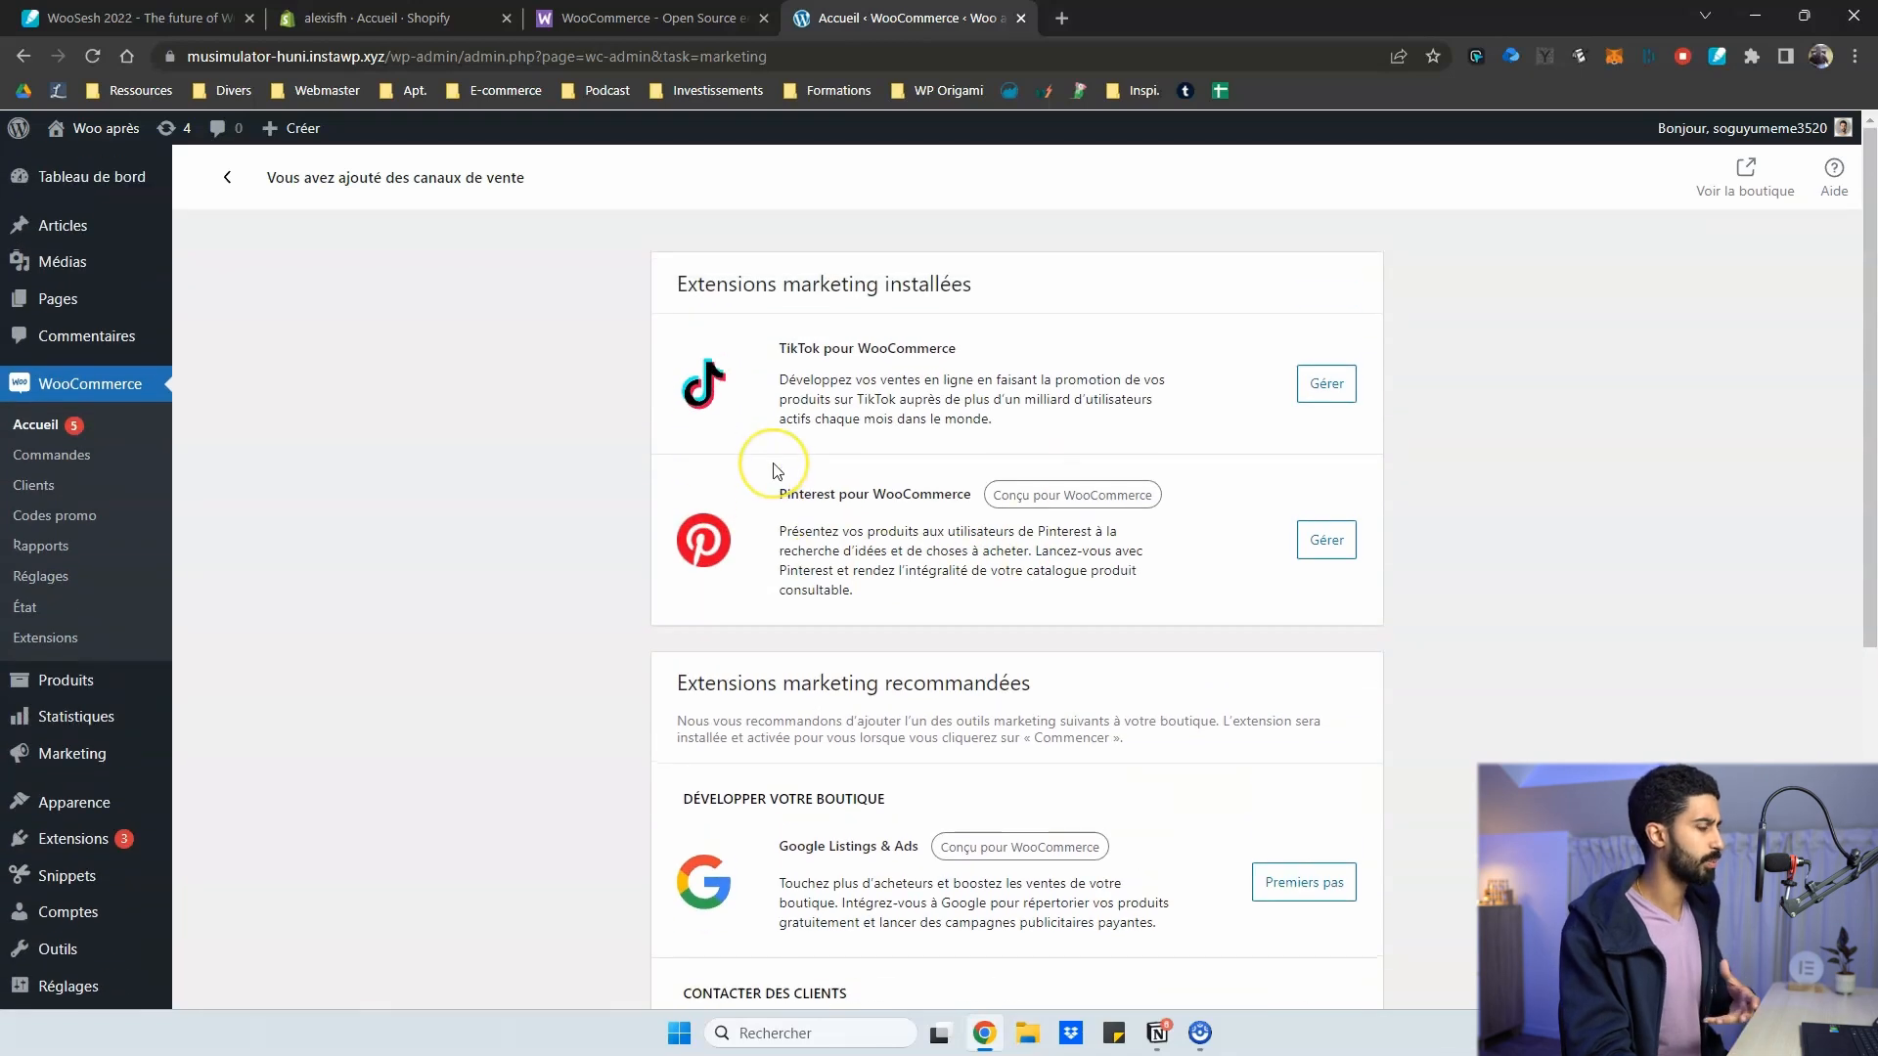
scroll(705, 536, down, 1)
scroll(881, 383, up, 1)
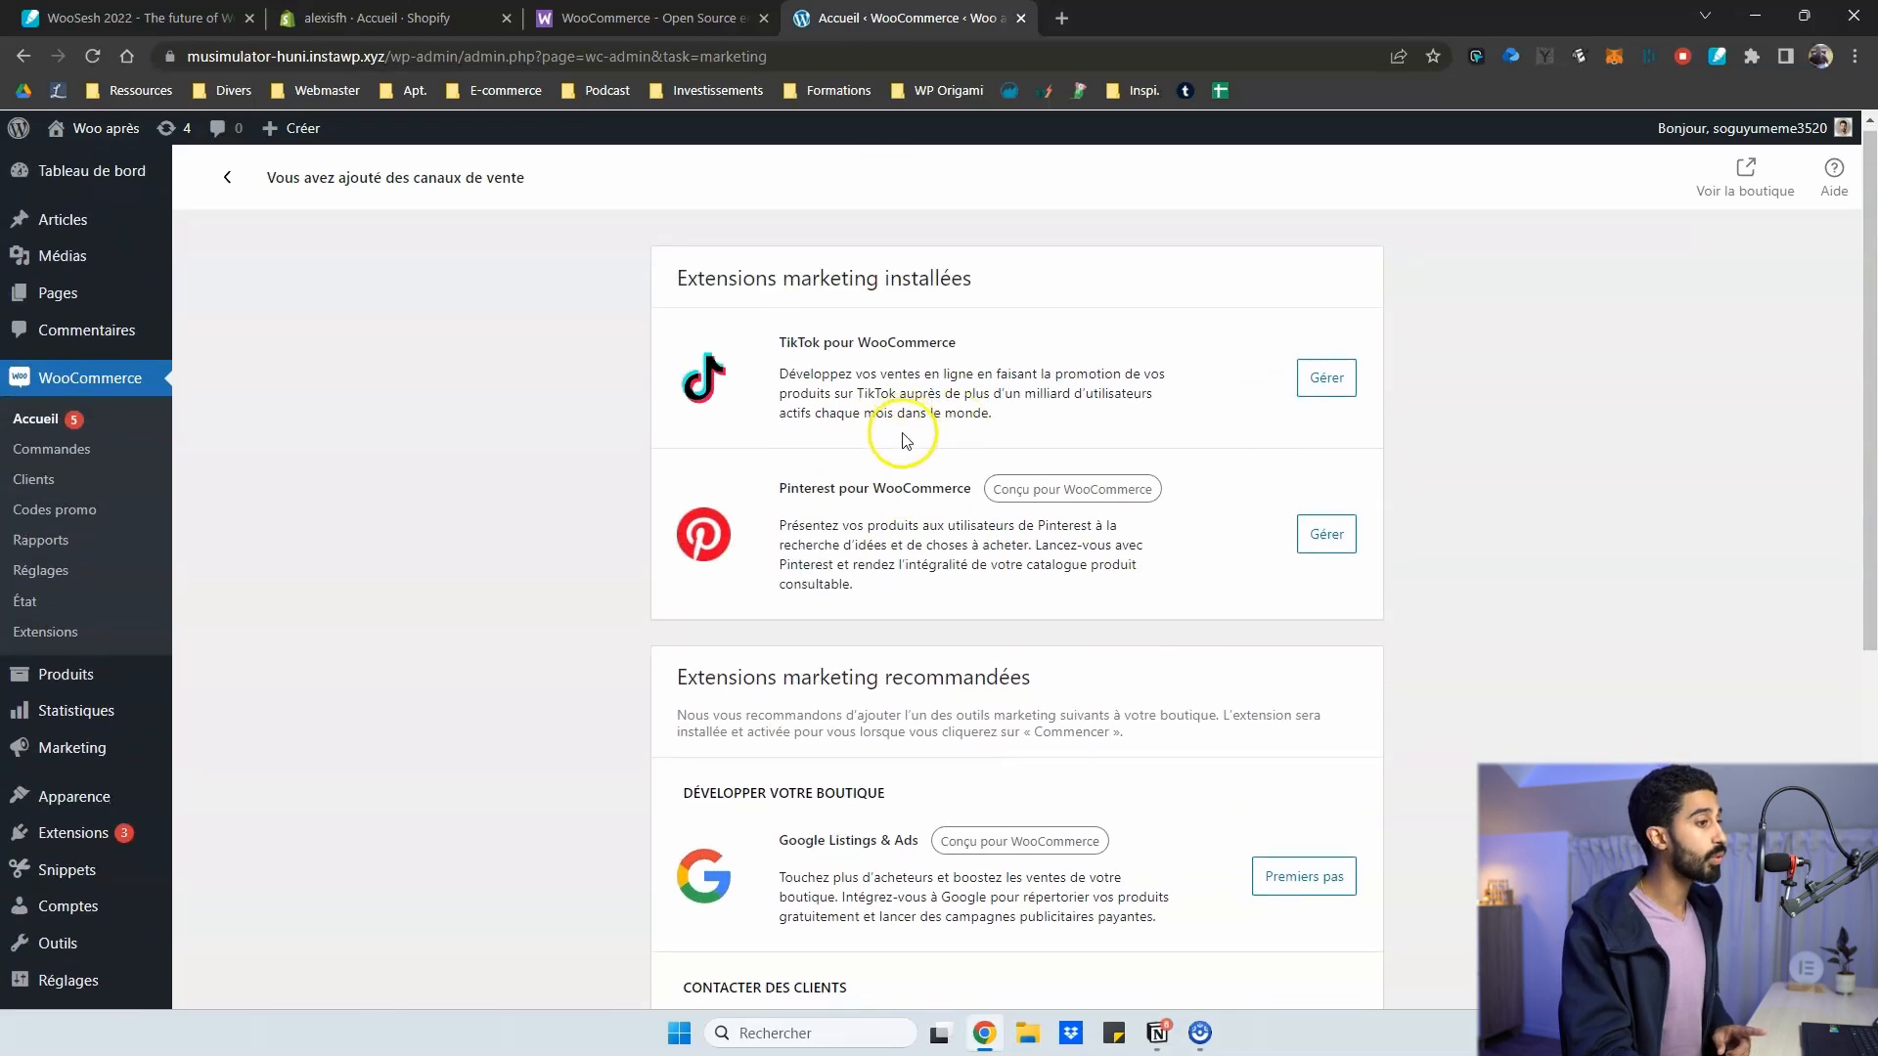
scroll(861, 435, down, 4)
scroll(677, 755, down, 1)
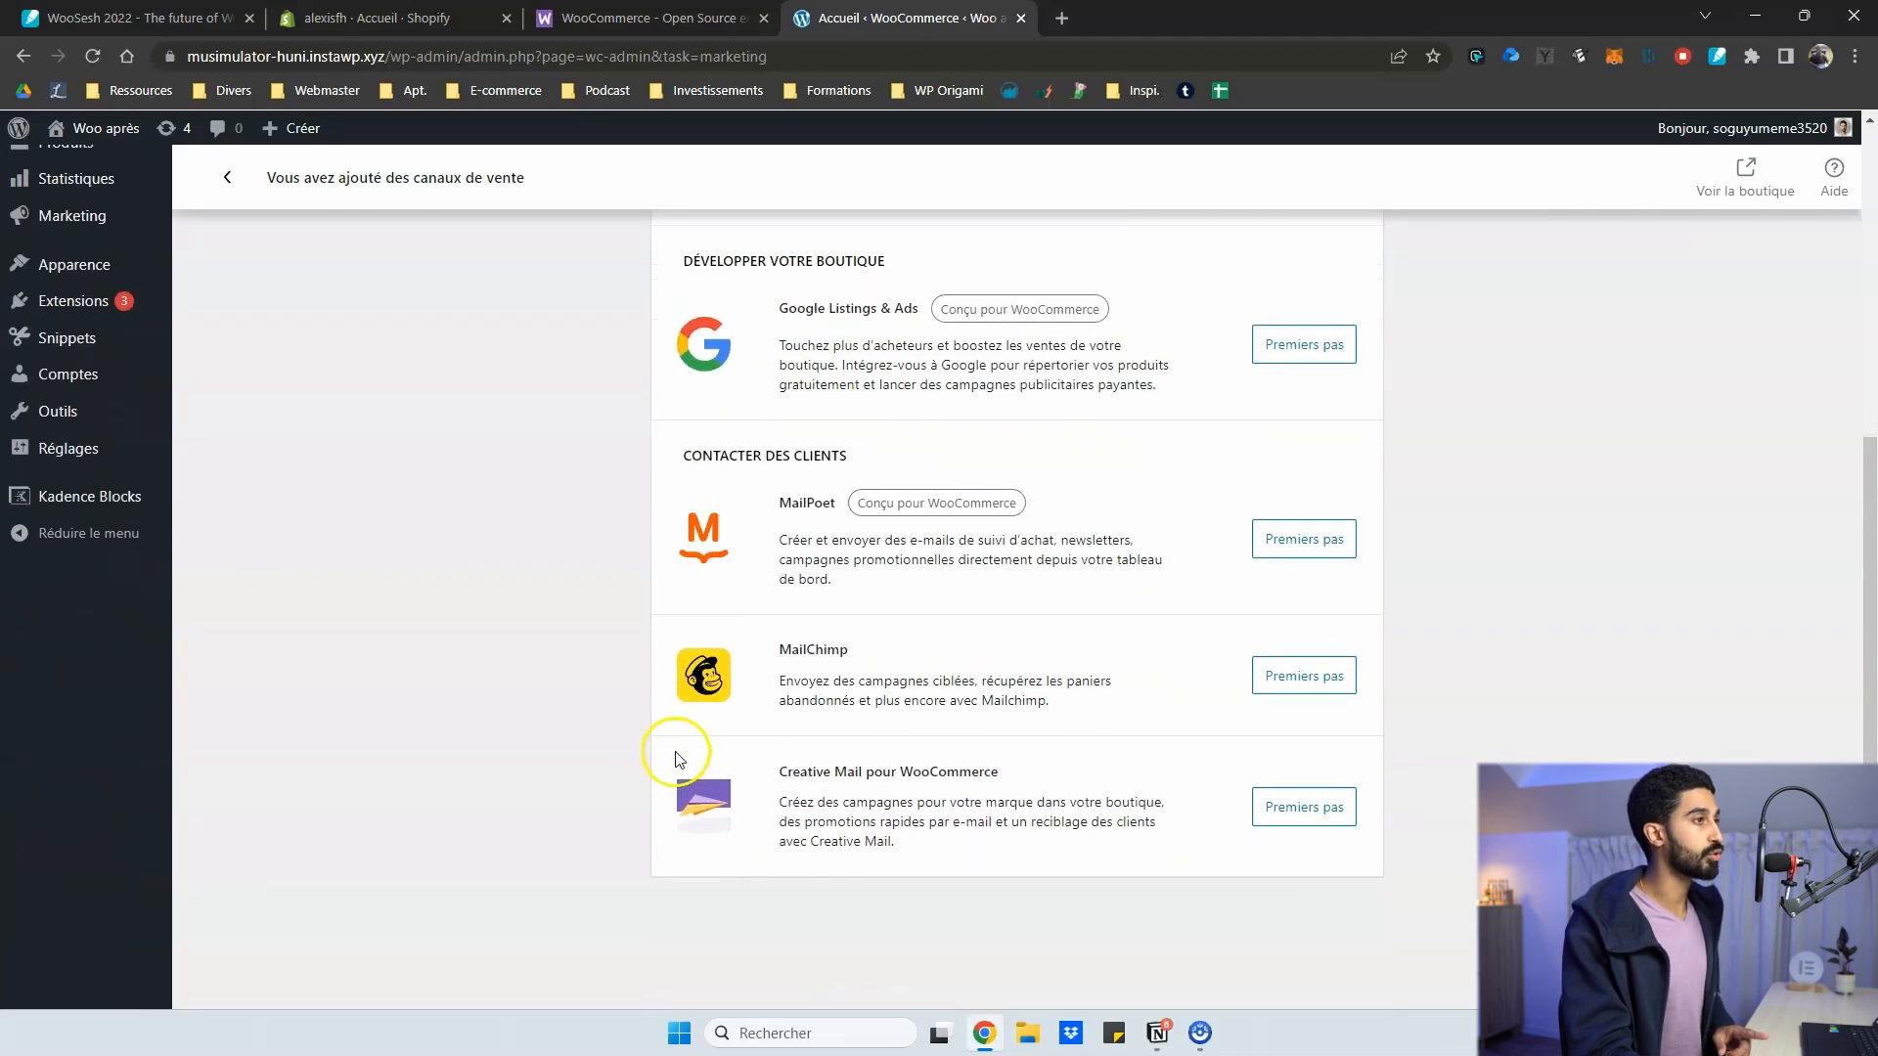
scroll(678, 759, up, 5)
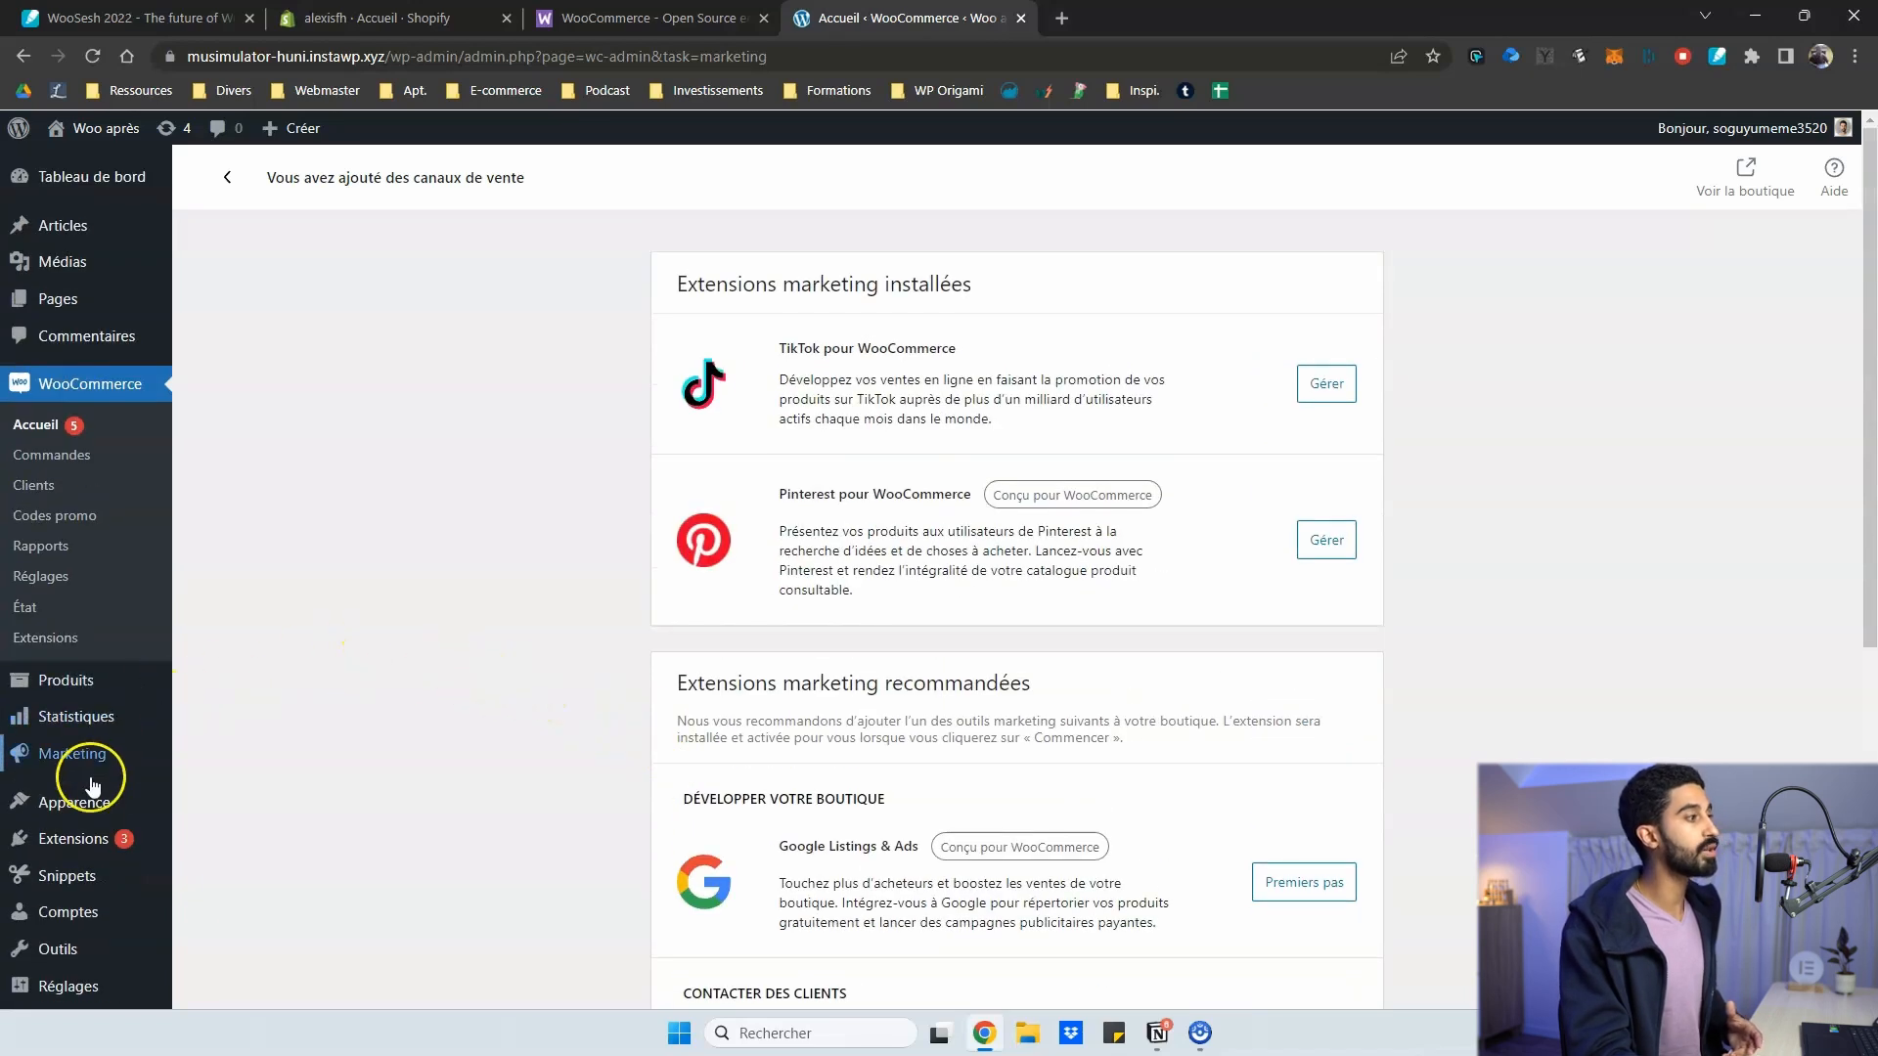
mouse_move(84, 849)
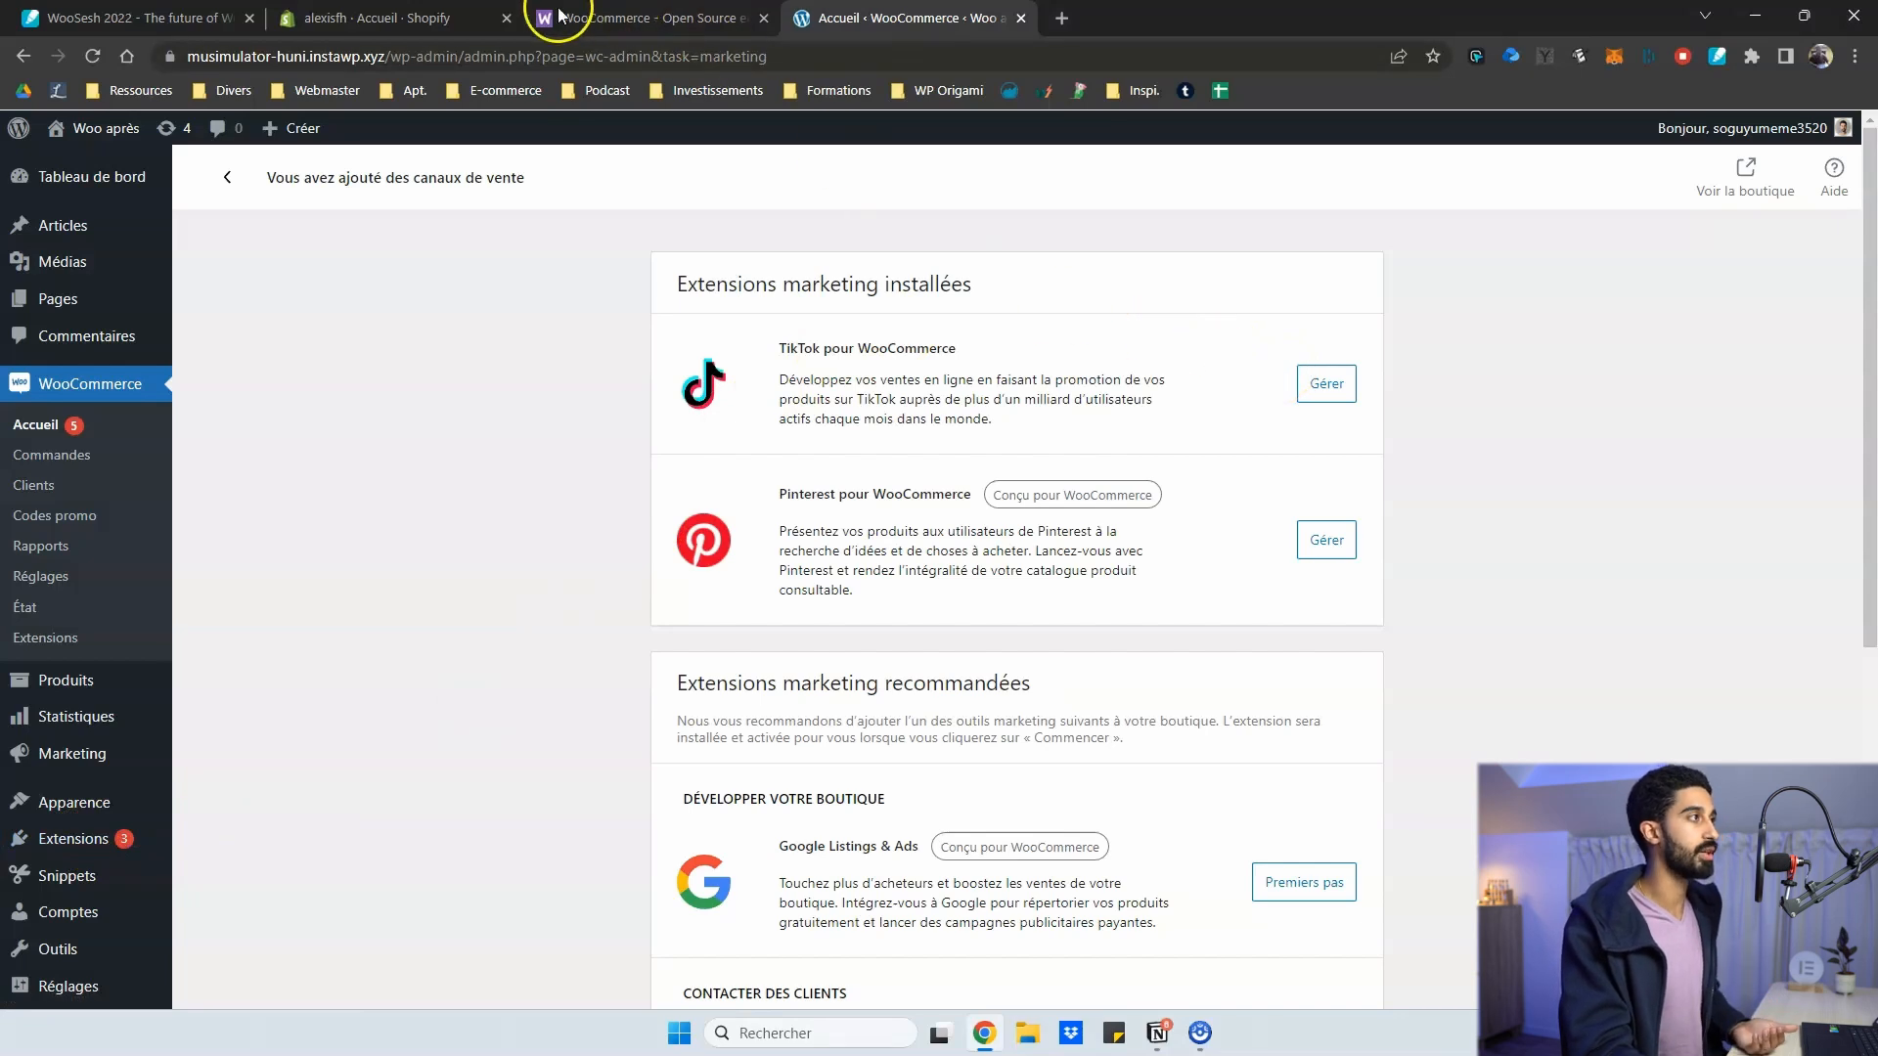
Switch to the Shopify admin and open the full list of recommended sales channels
click(384, 22)
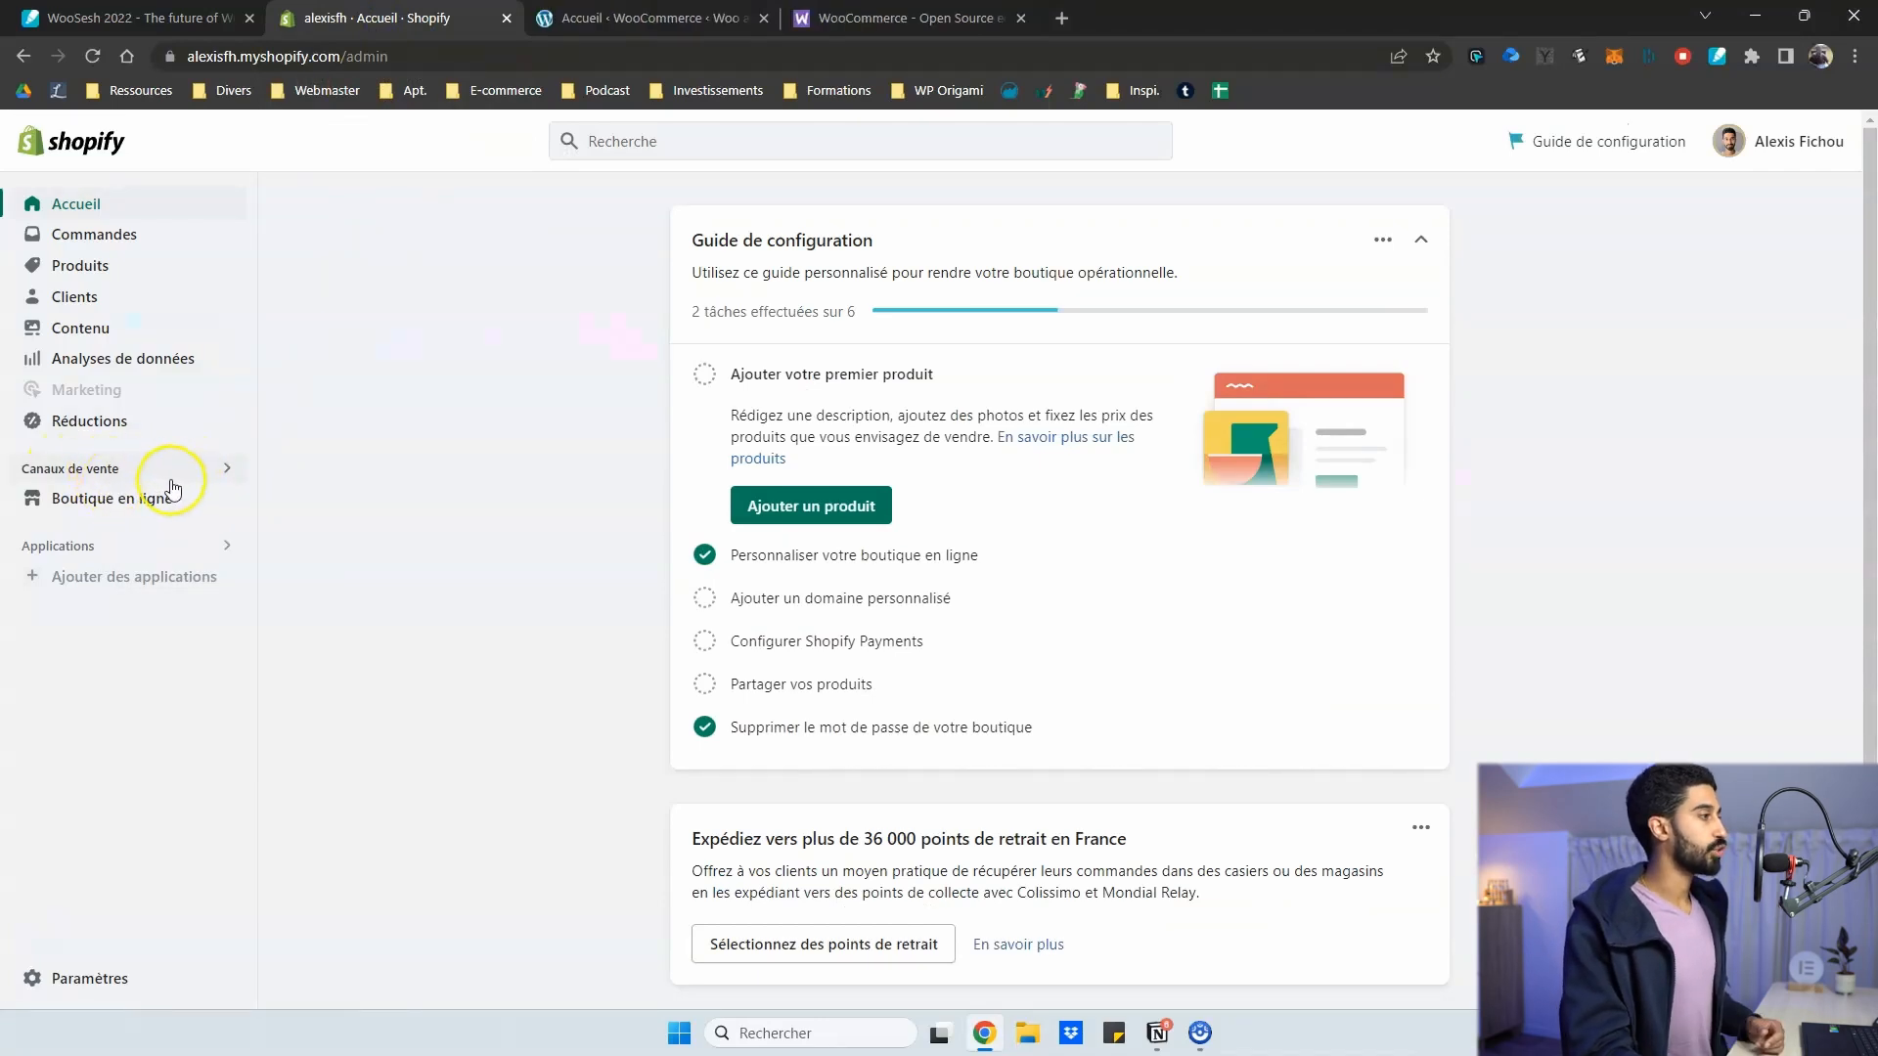
click(107, 476)
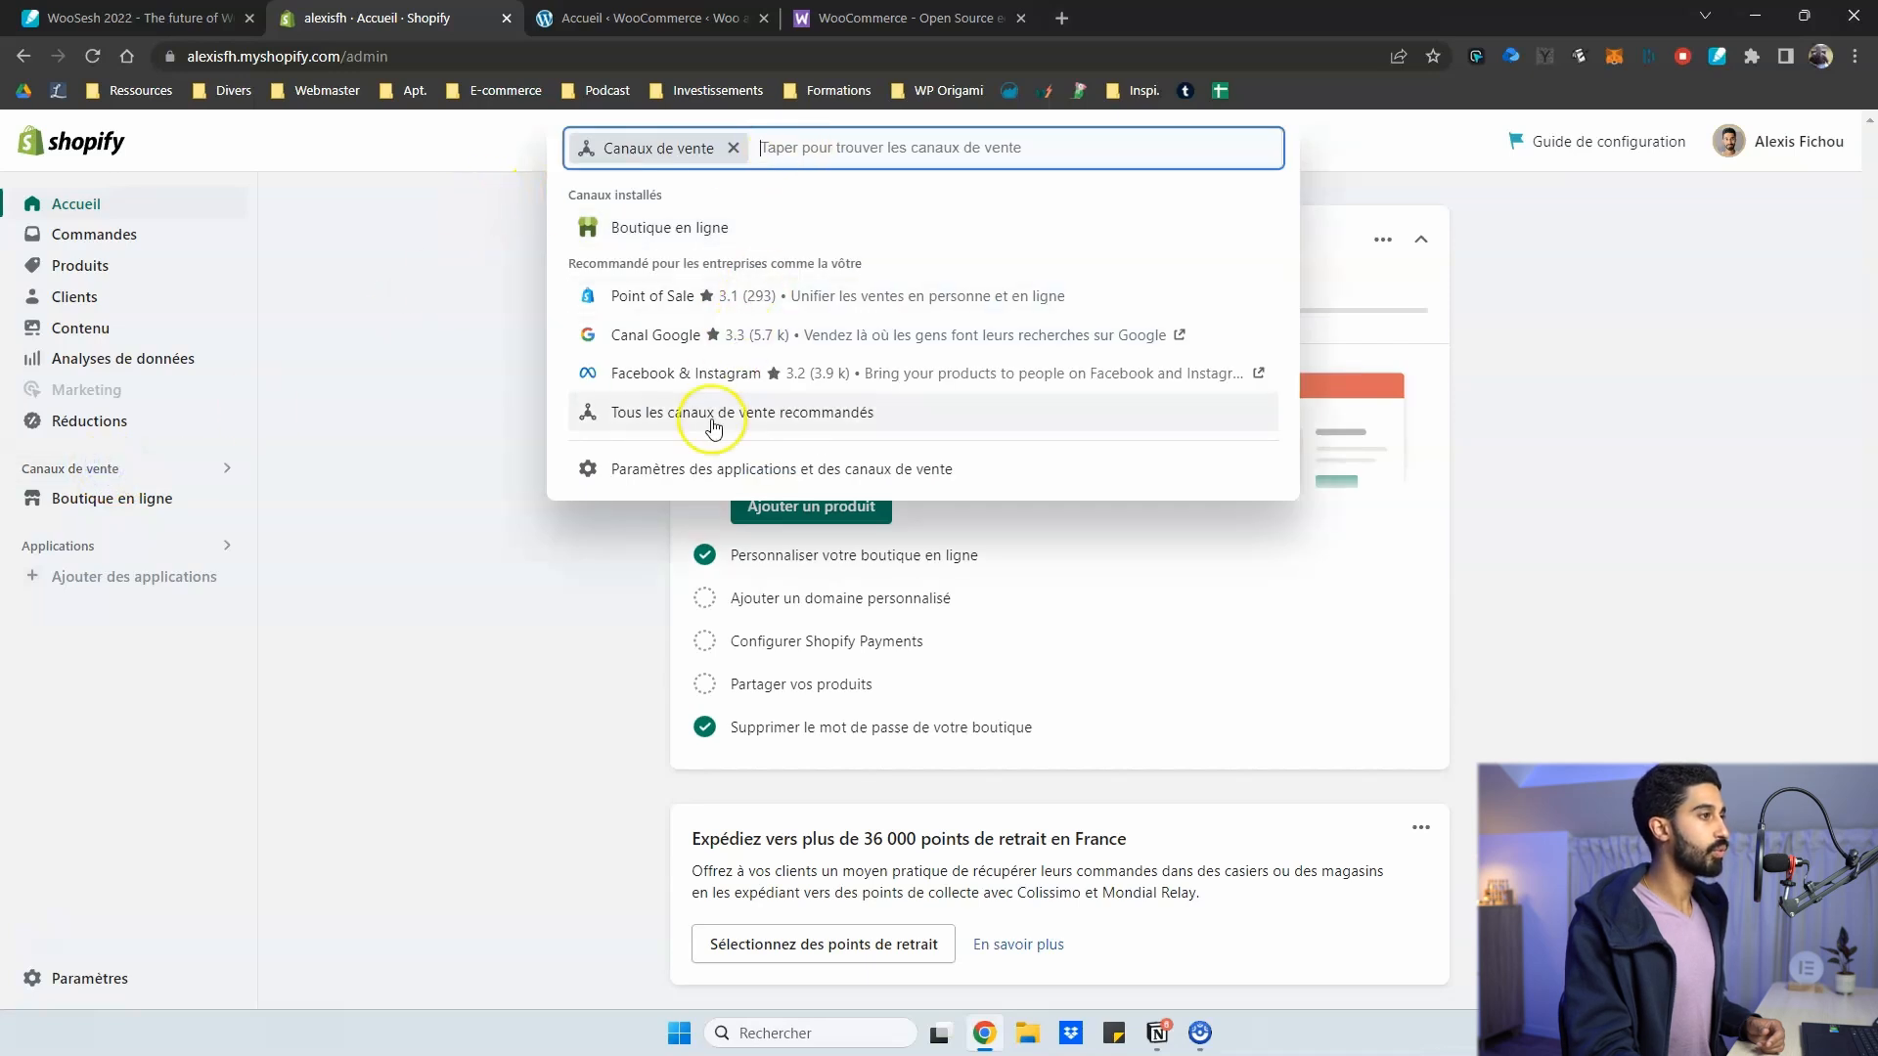
click(631, 419)
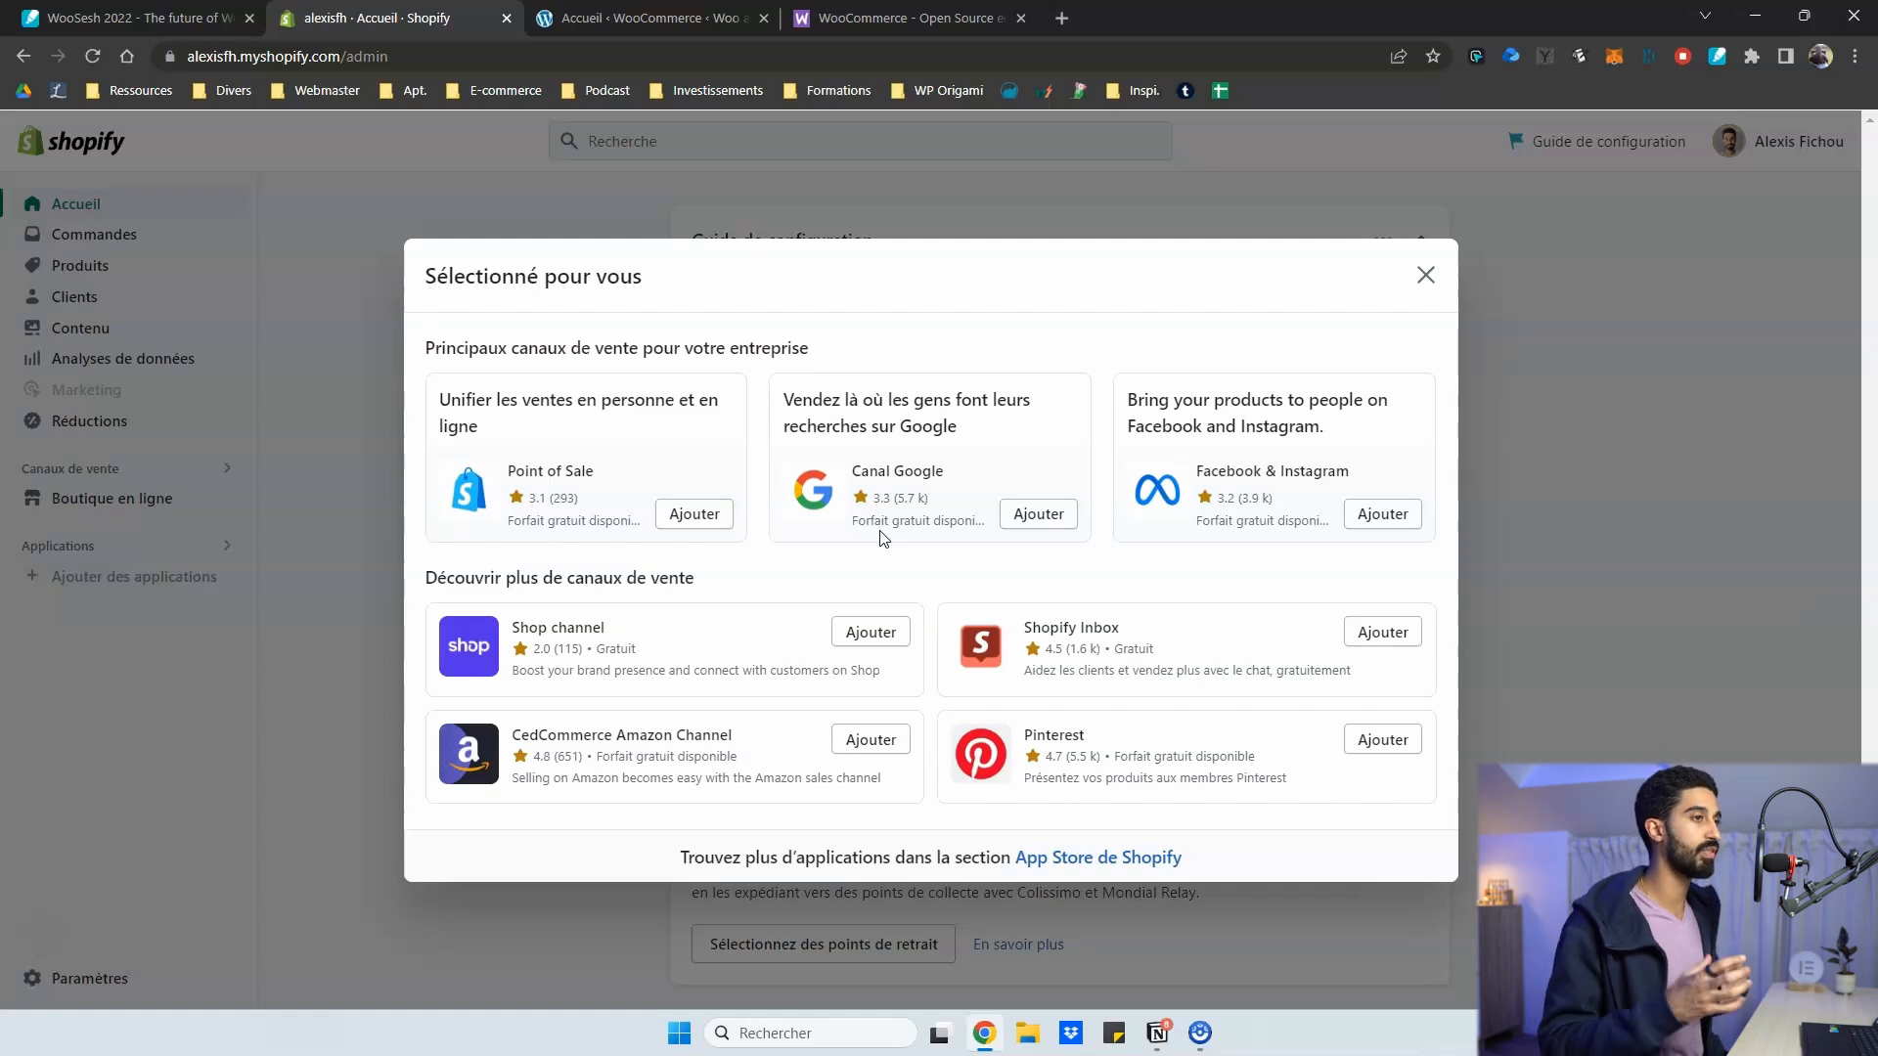
Return to the WooCommerce admin and open the Marketing overview to compare its extensions with Shopify's sales channels
key(ctrl+Tab)
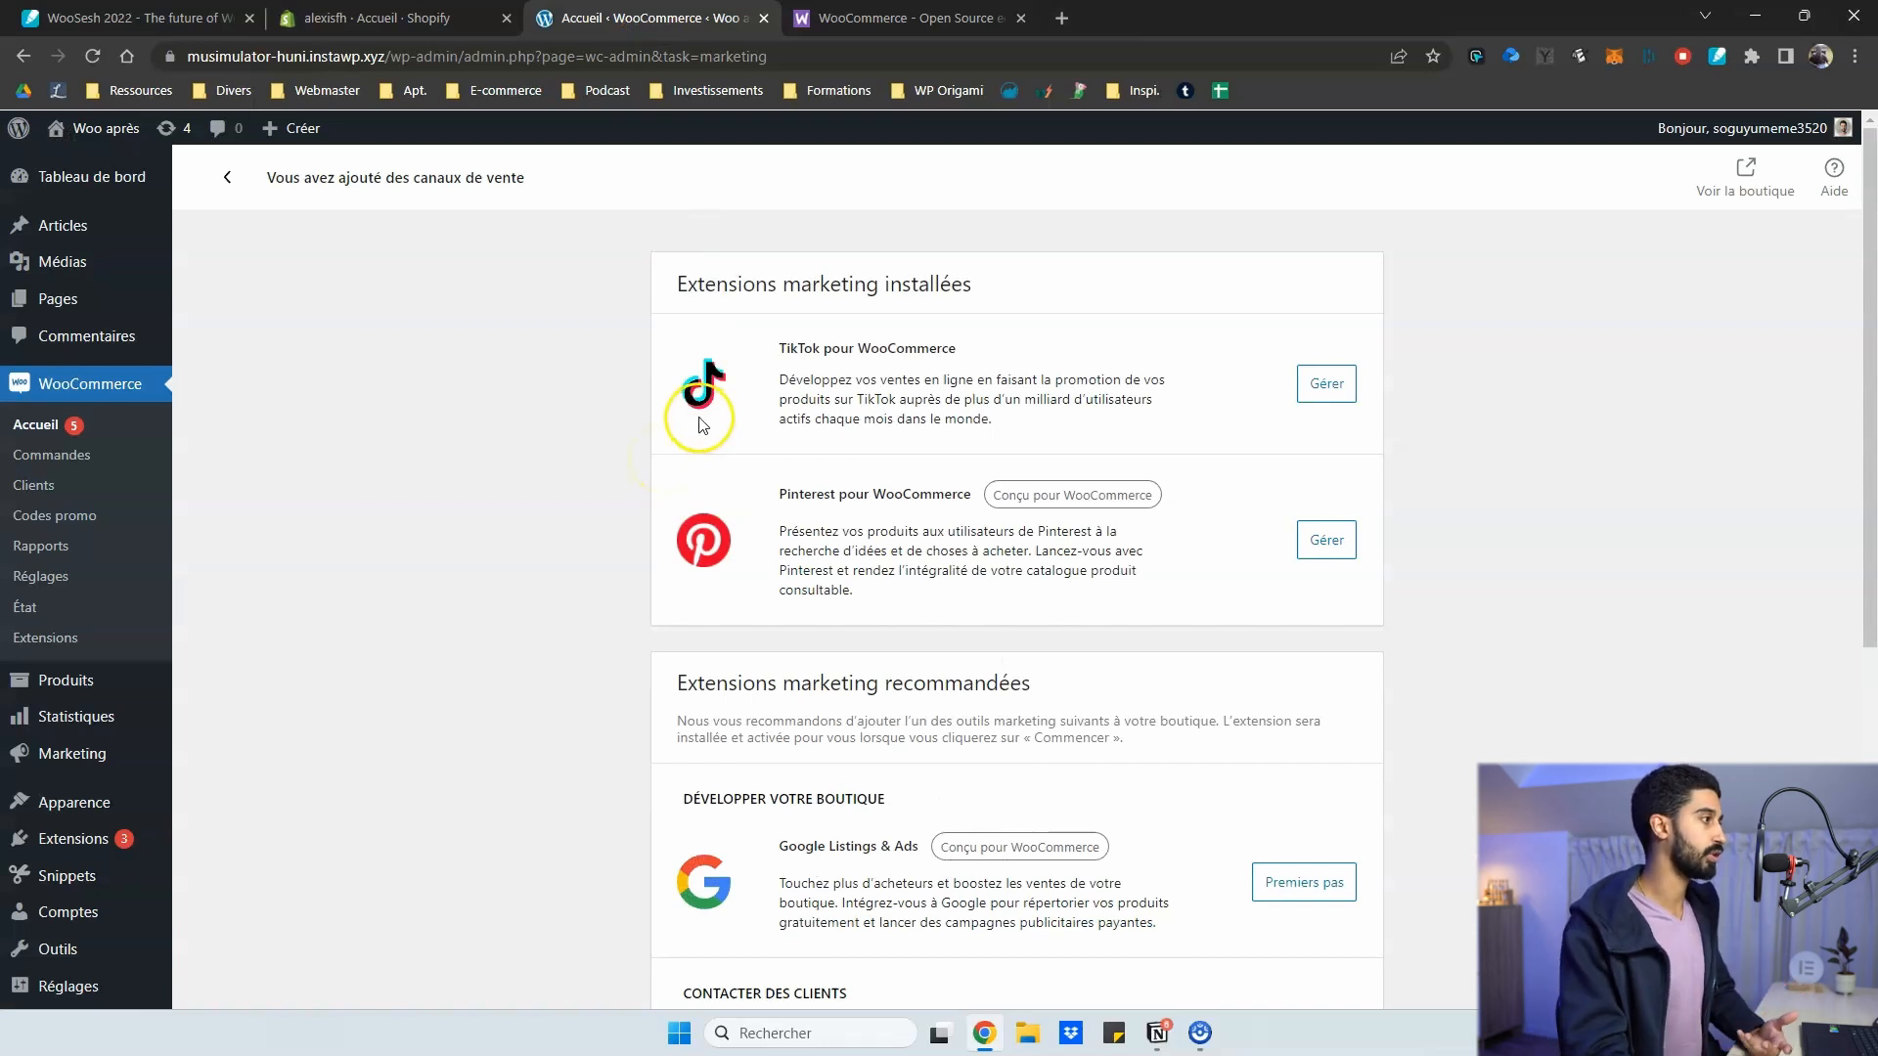
mouse_move(64, 759)
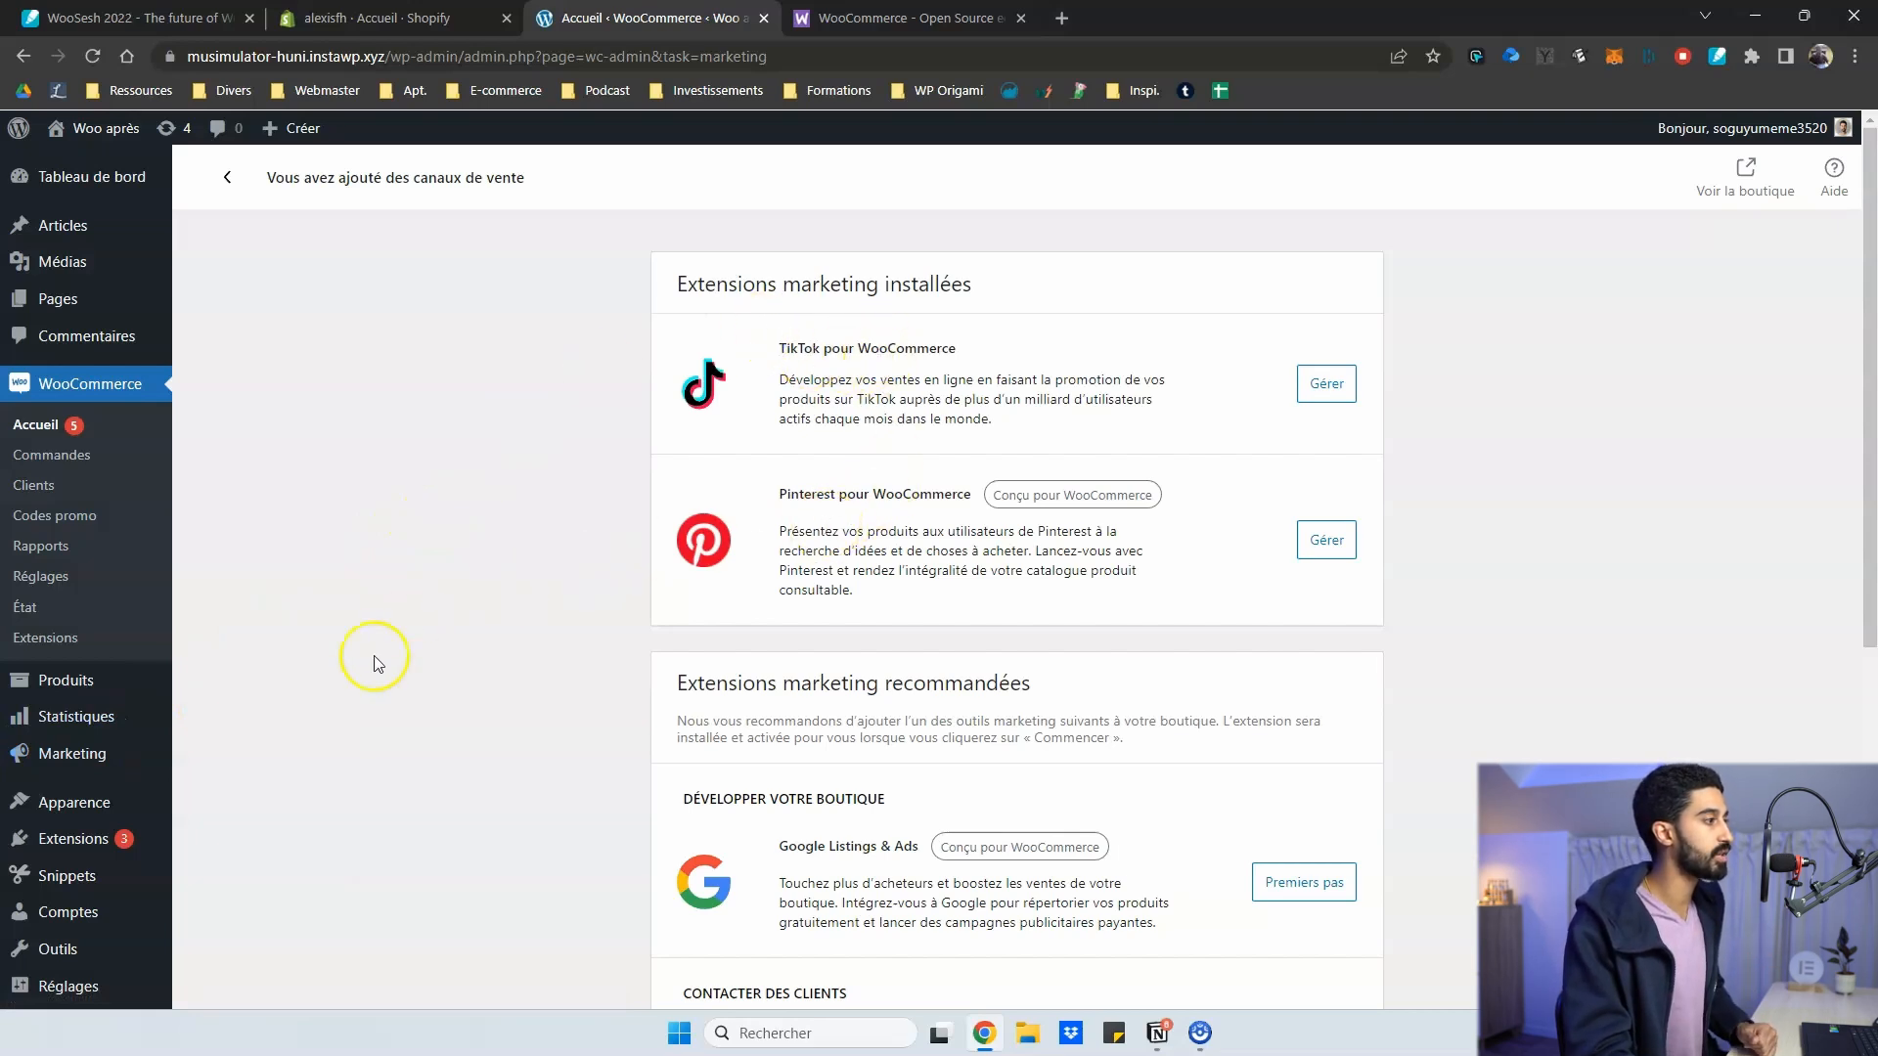
click(71, 770)
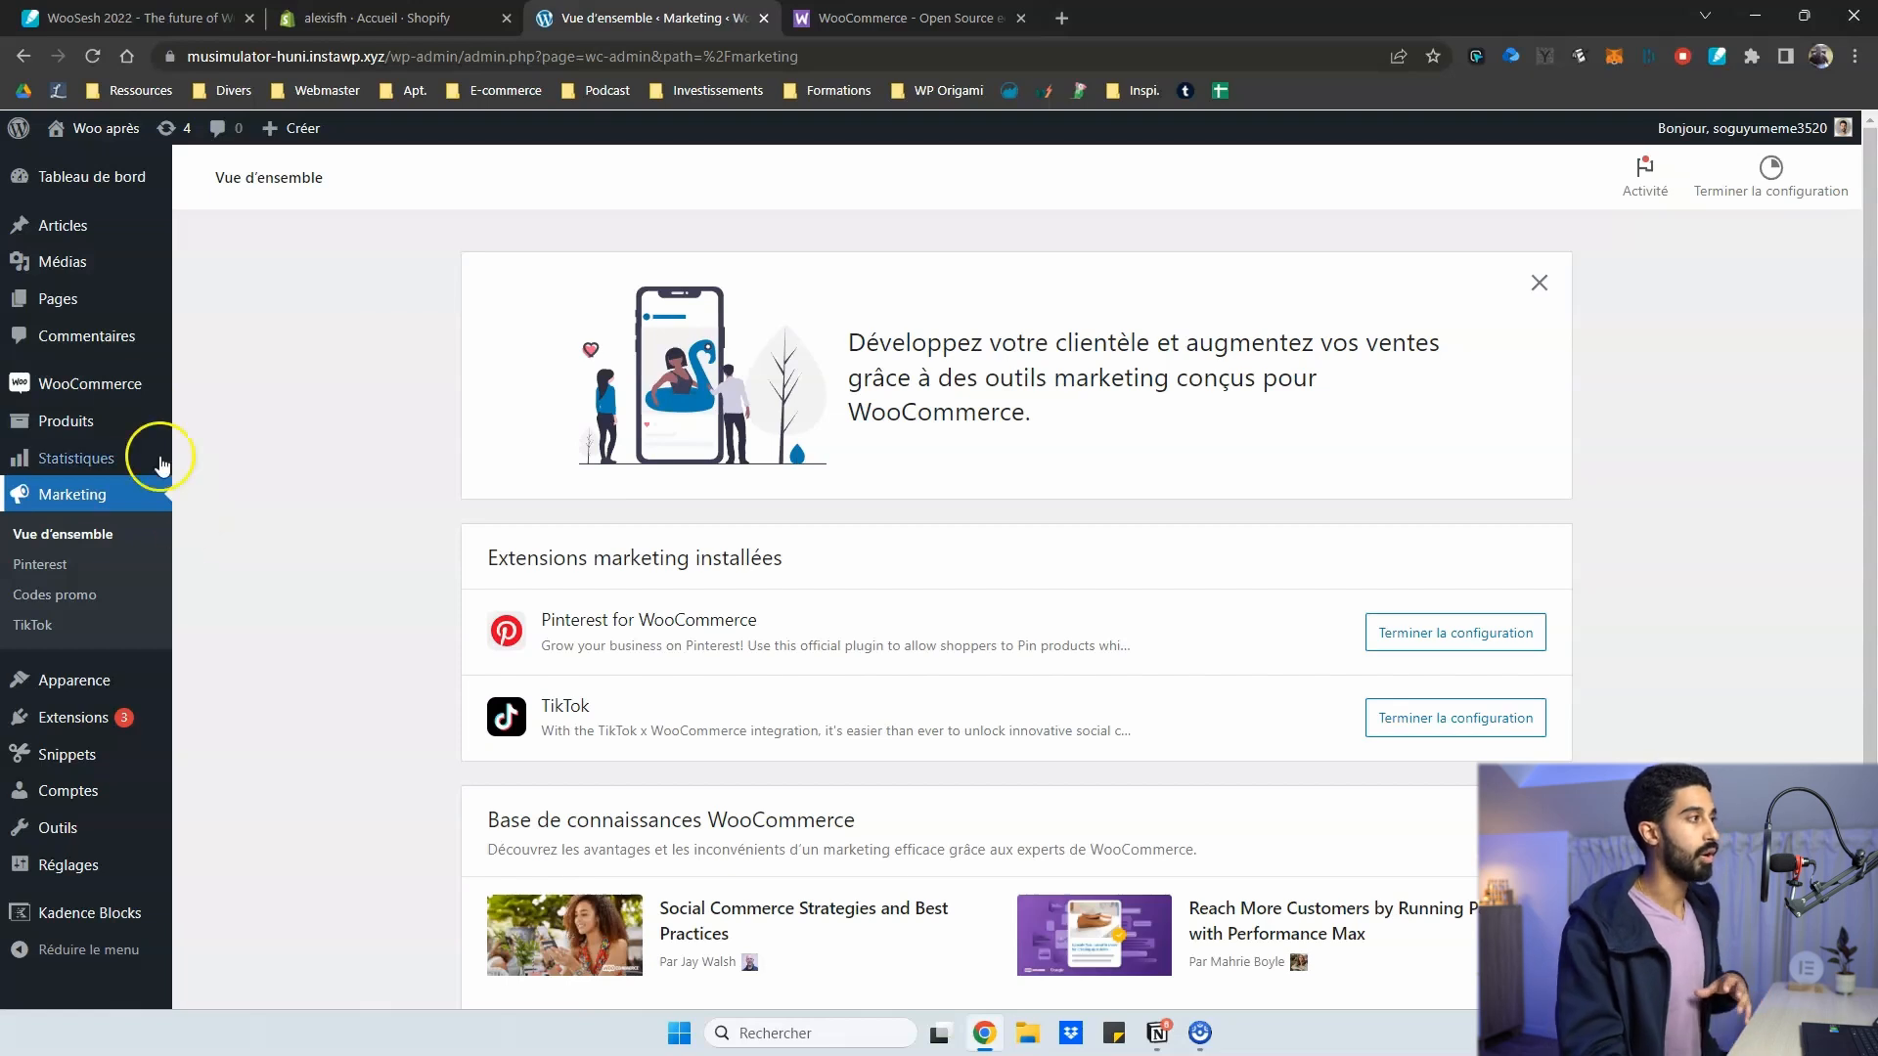
mouse_move(127, 385)
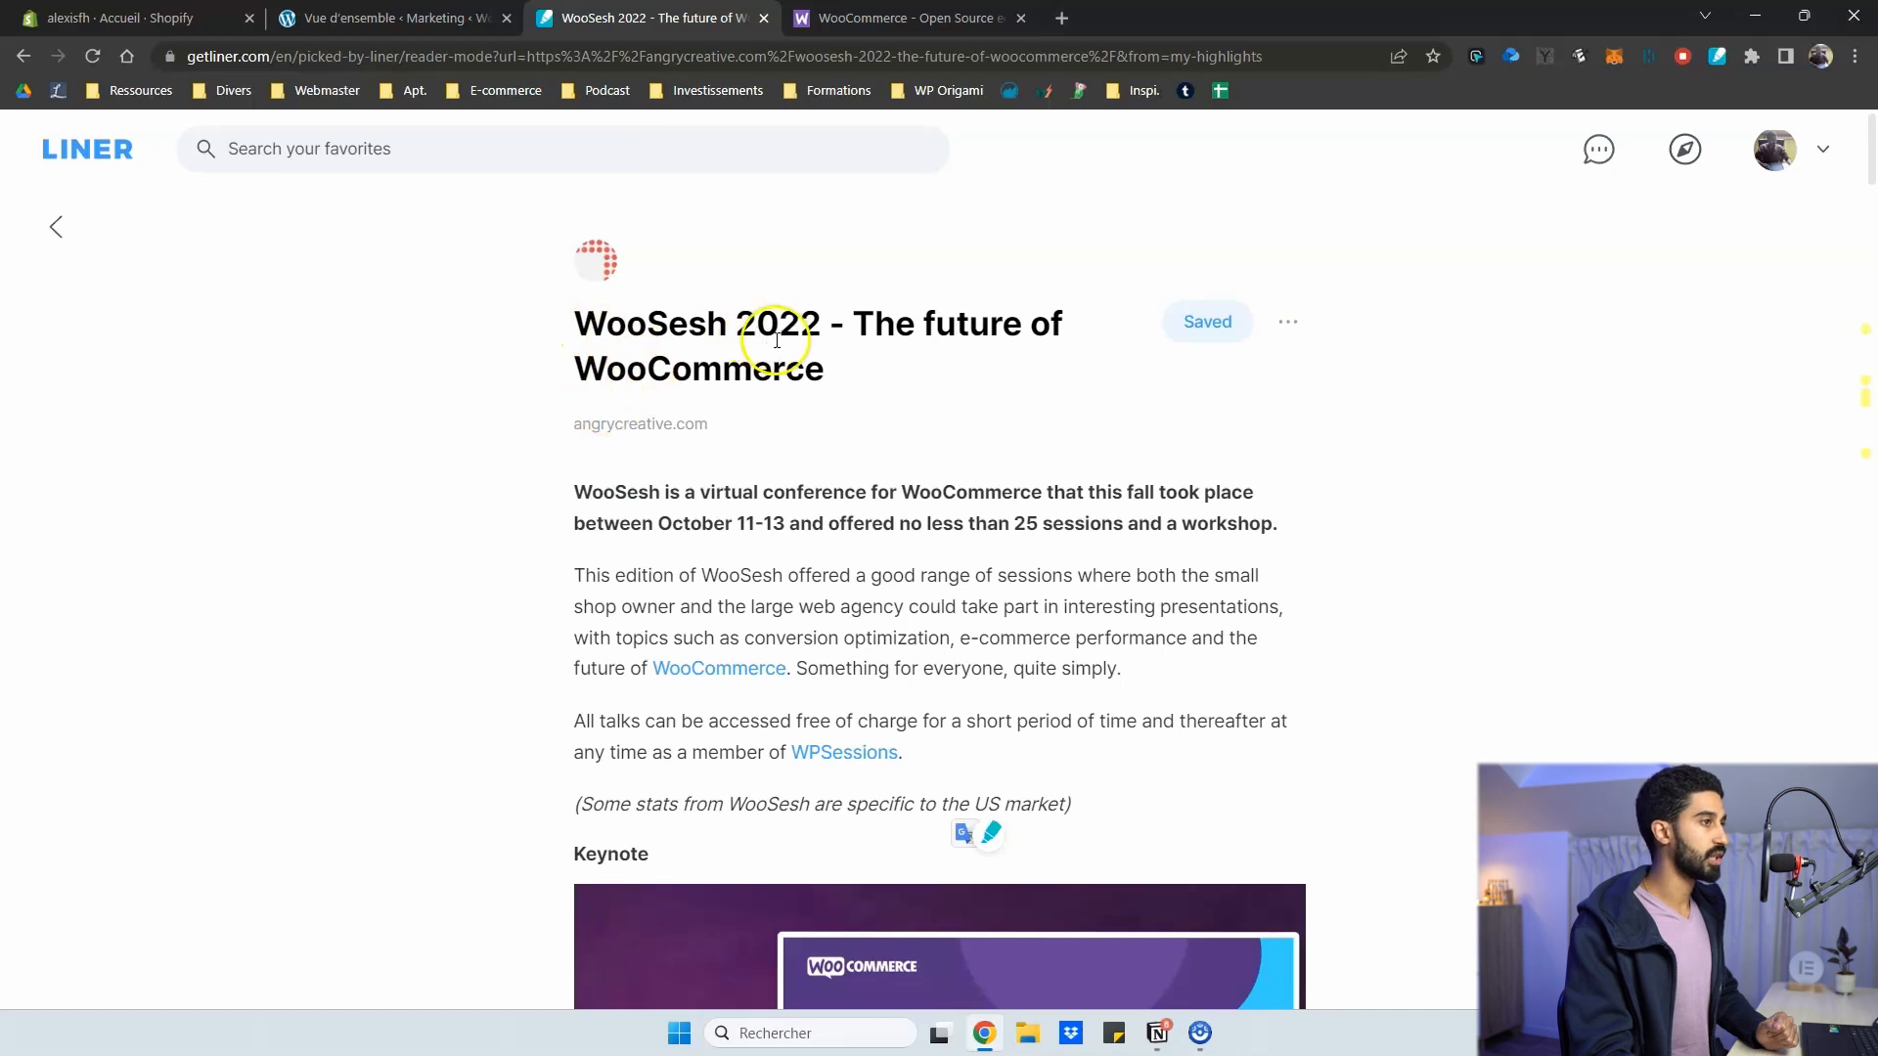
Read the WooSesh 2022 article's WooCommerce market figures and its highlighted passage on block editing in 2023
scroll(659, 336, down, 8)
scroll(645, 345, down, 10)
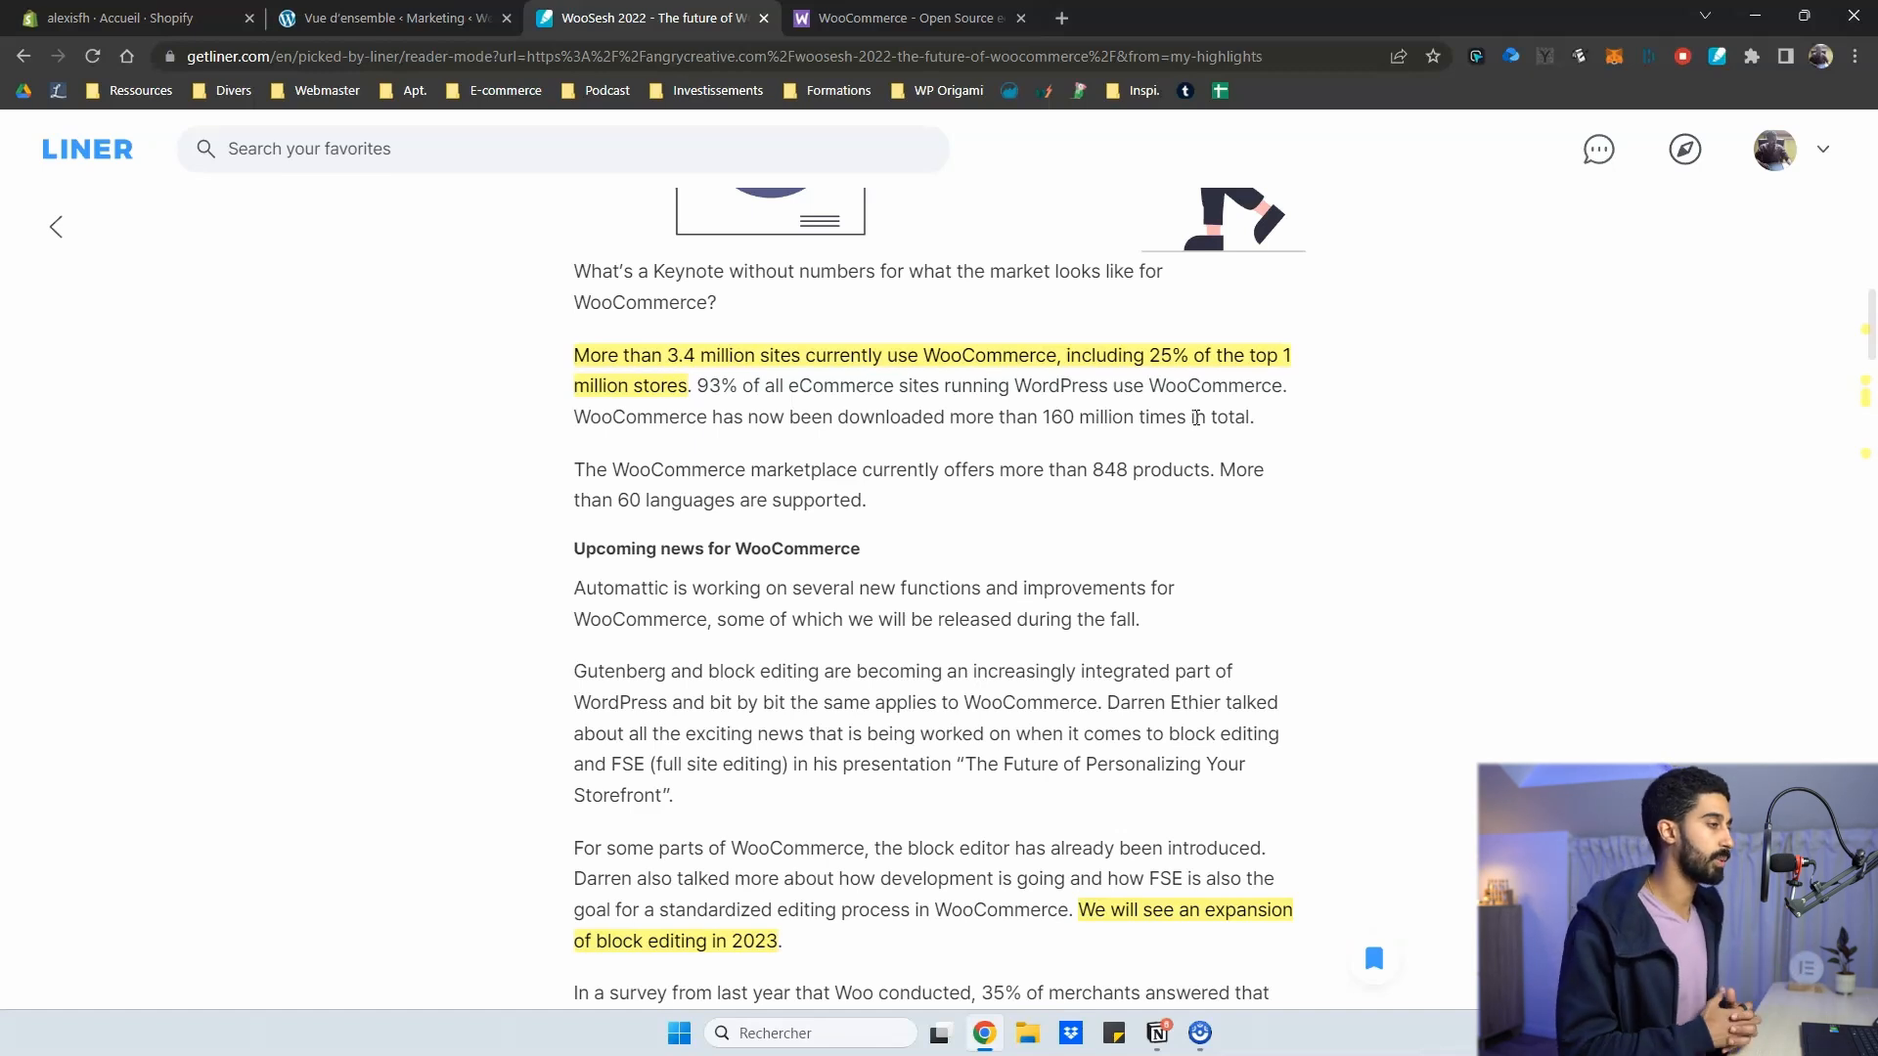
scroll(1196, 417, down, 3)
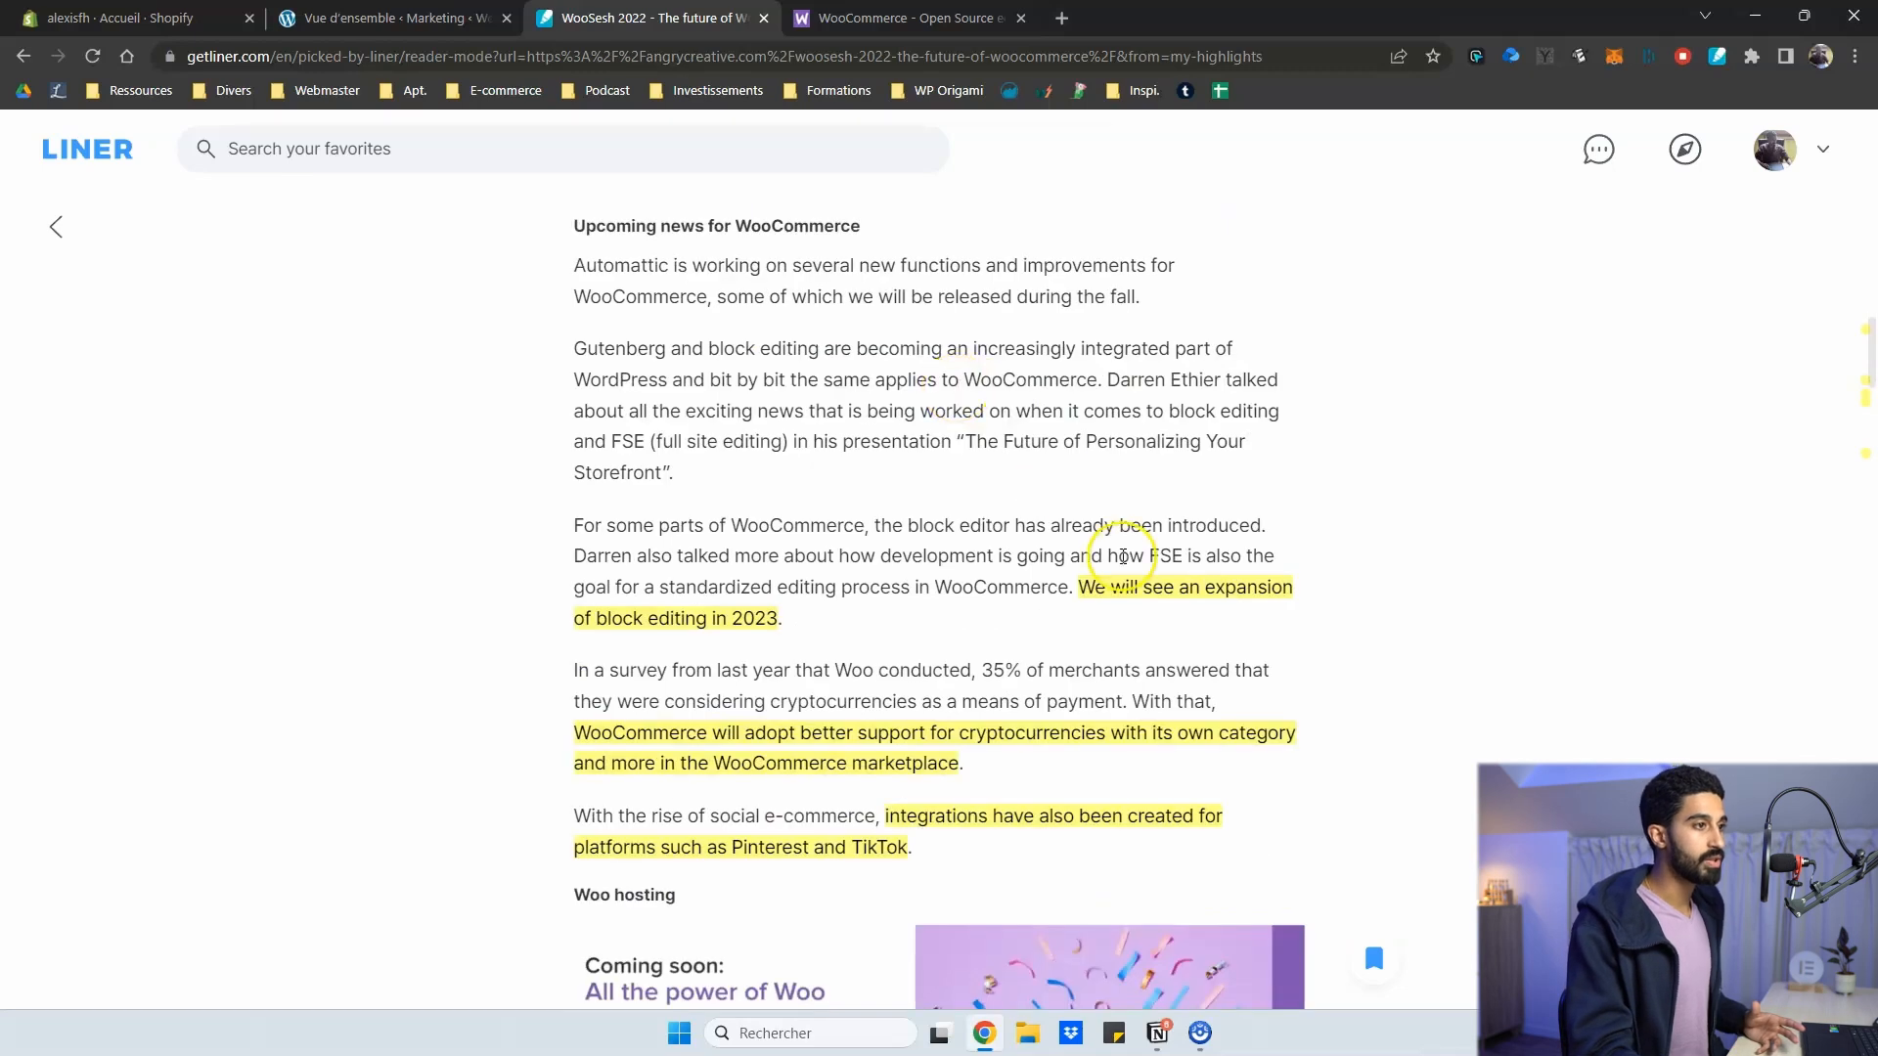
click(1110, 597)
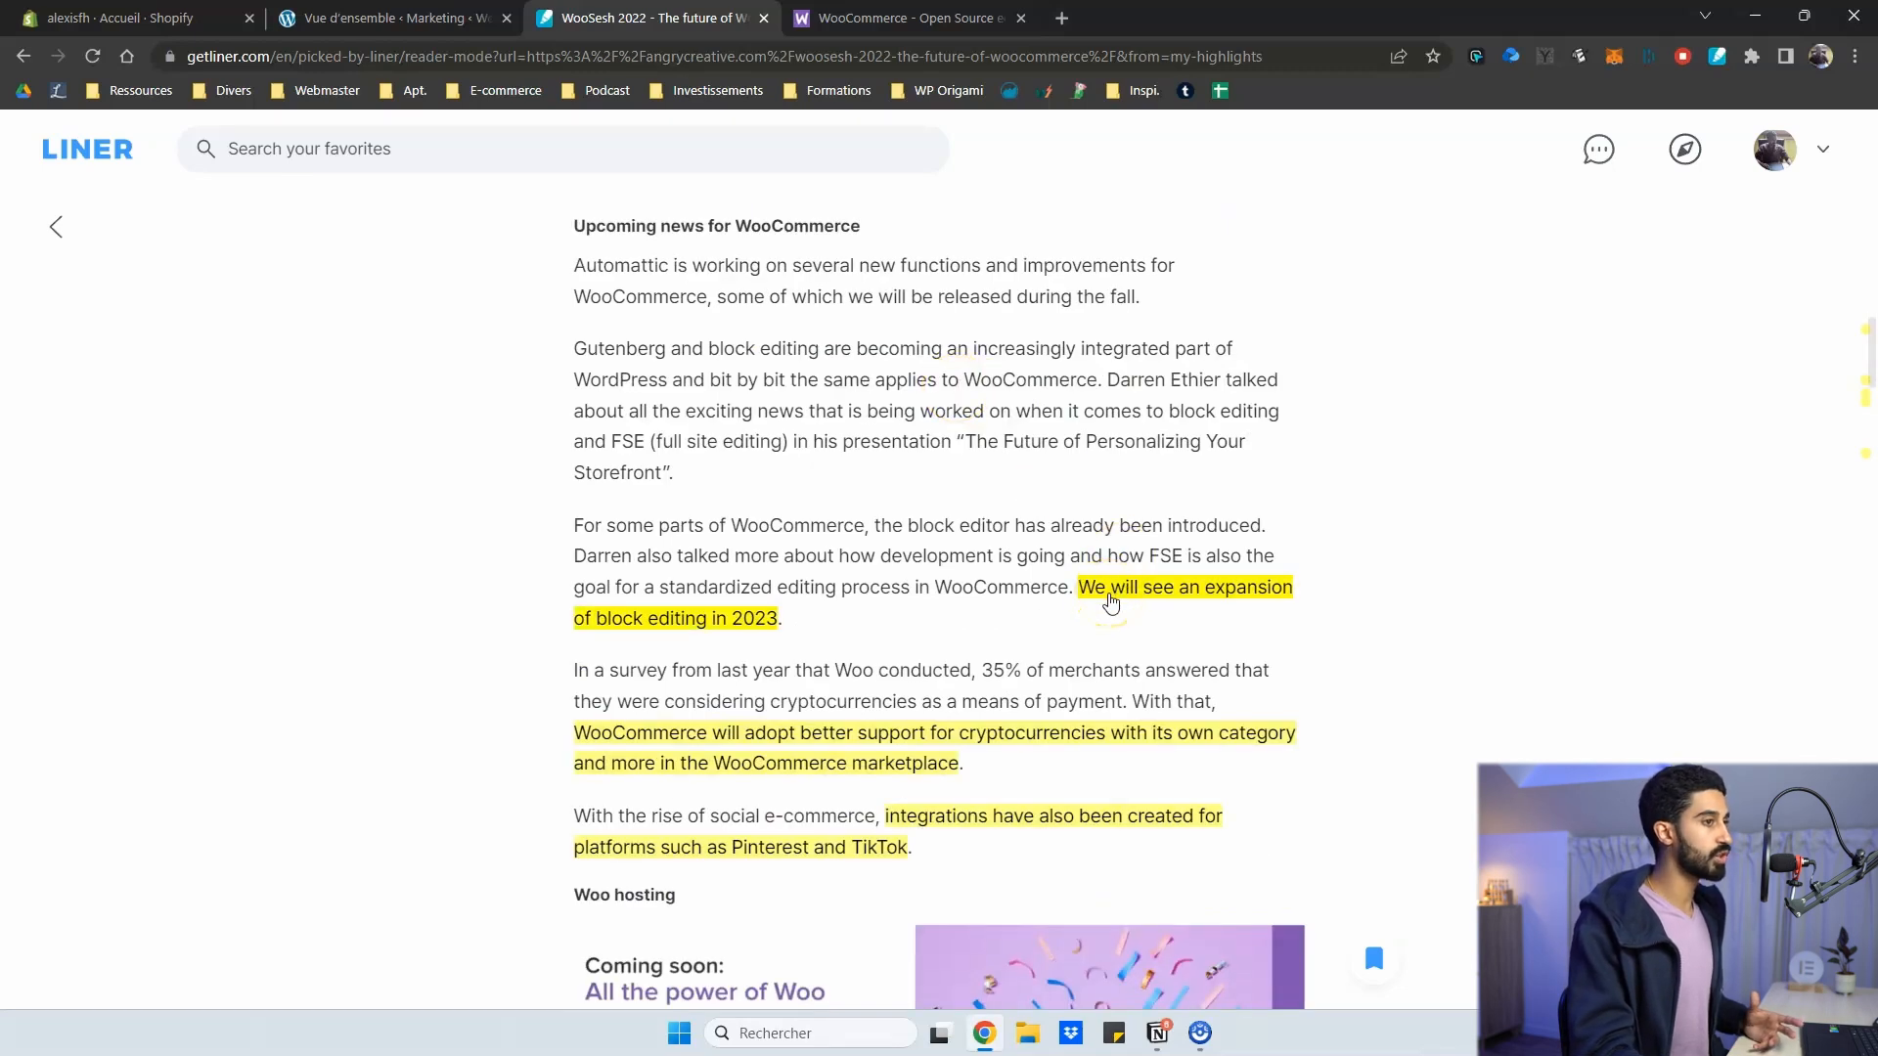
click(727, 631)
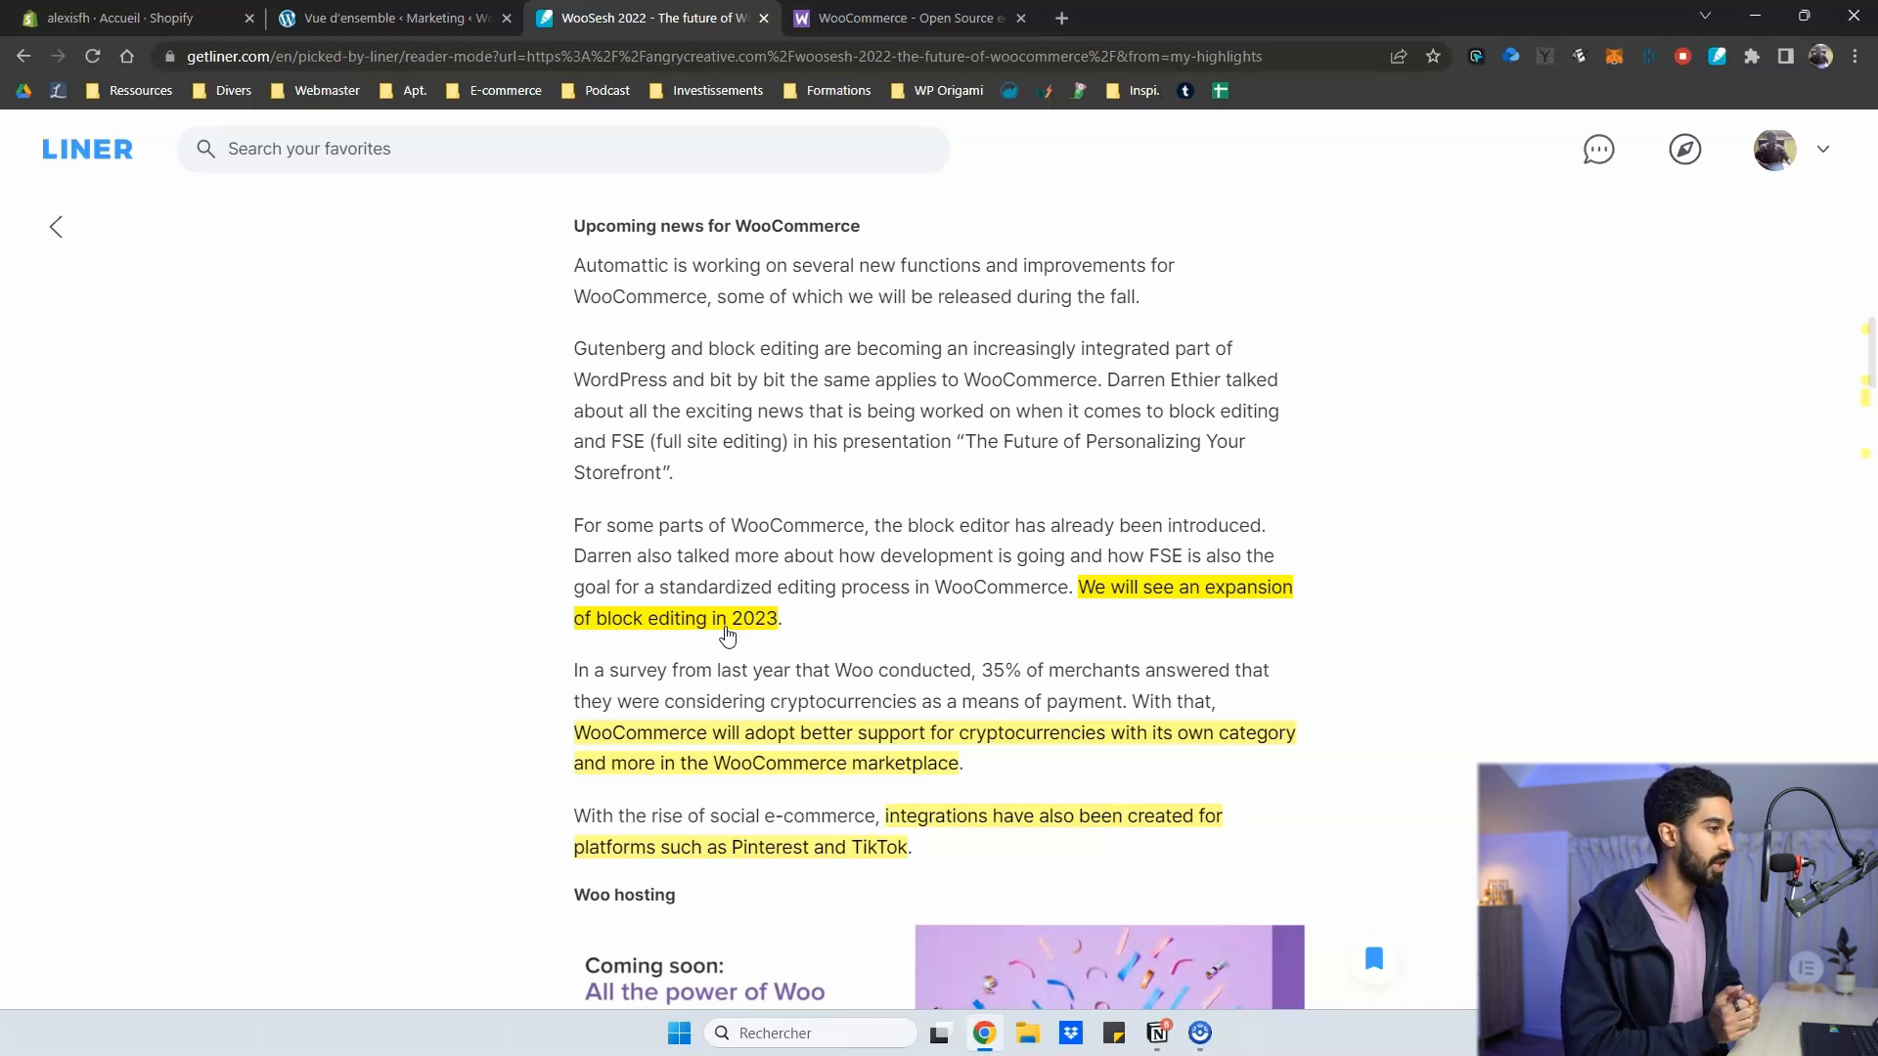
scroll(727, 636, down, 1)
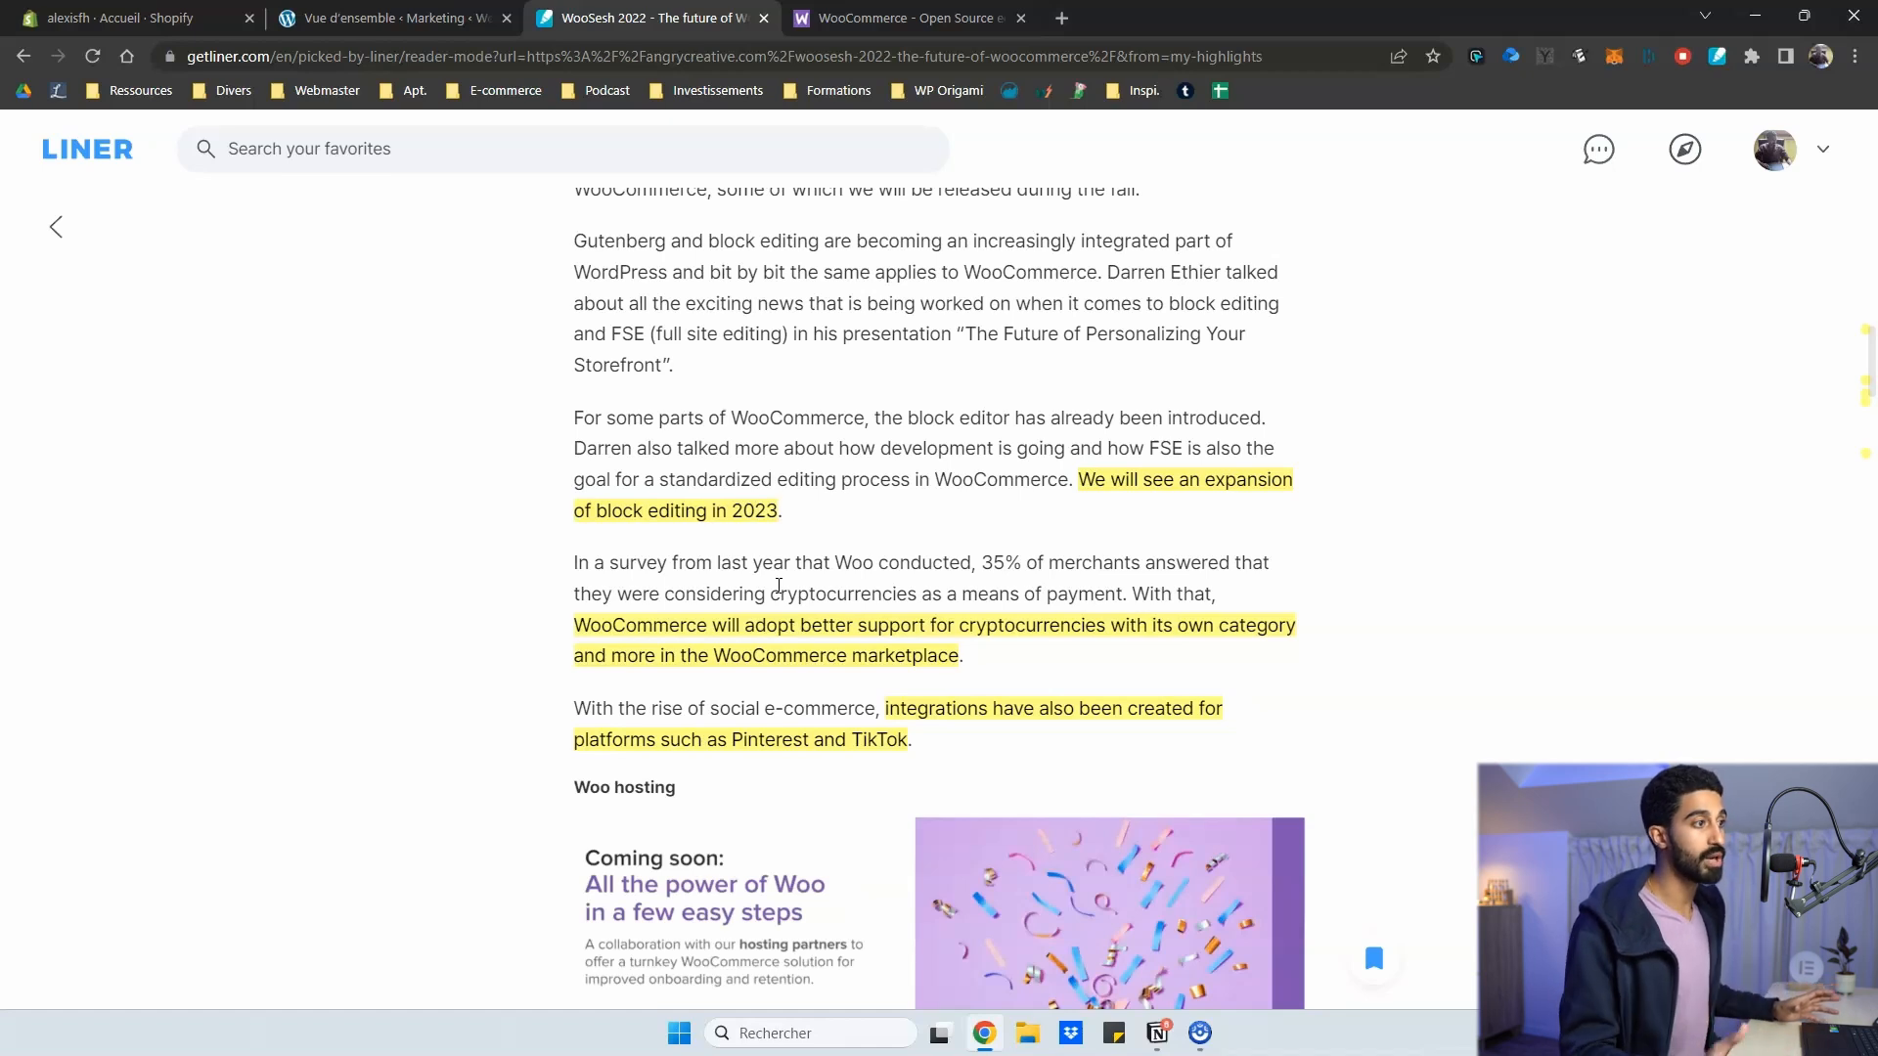
click(850, 519)
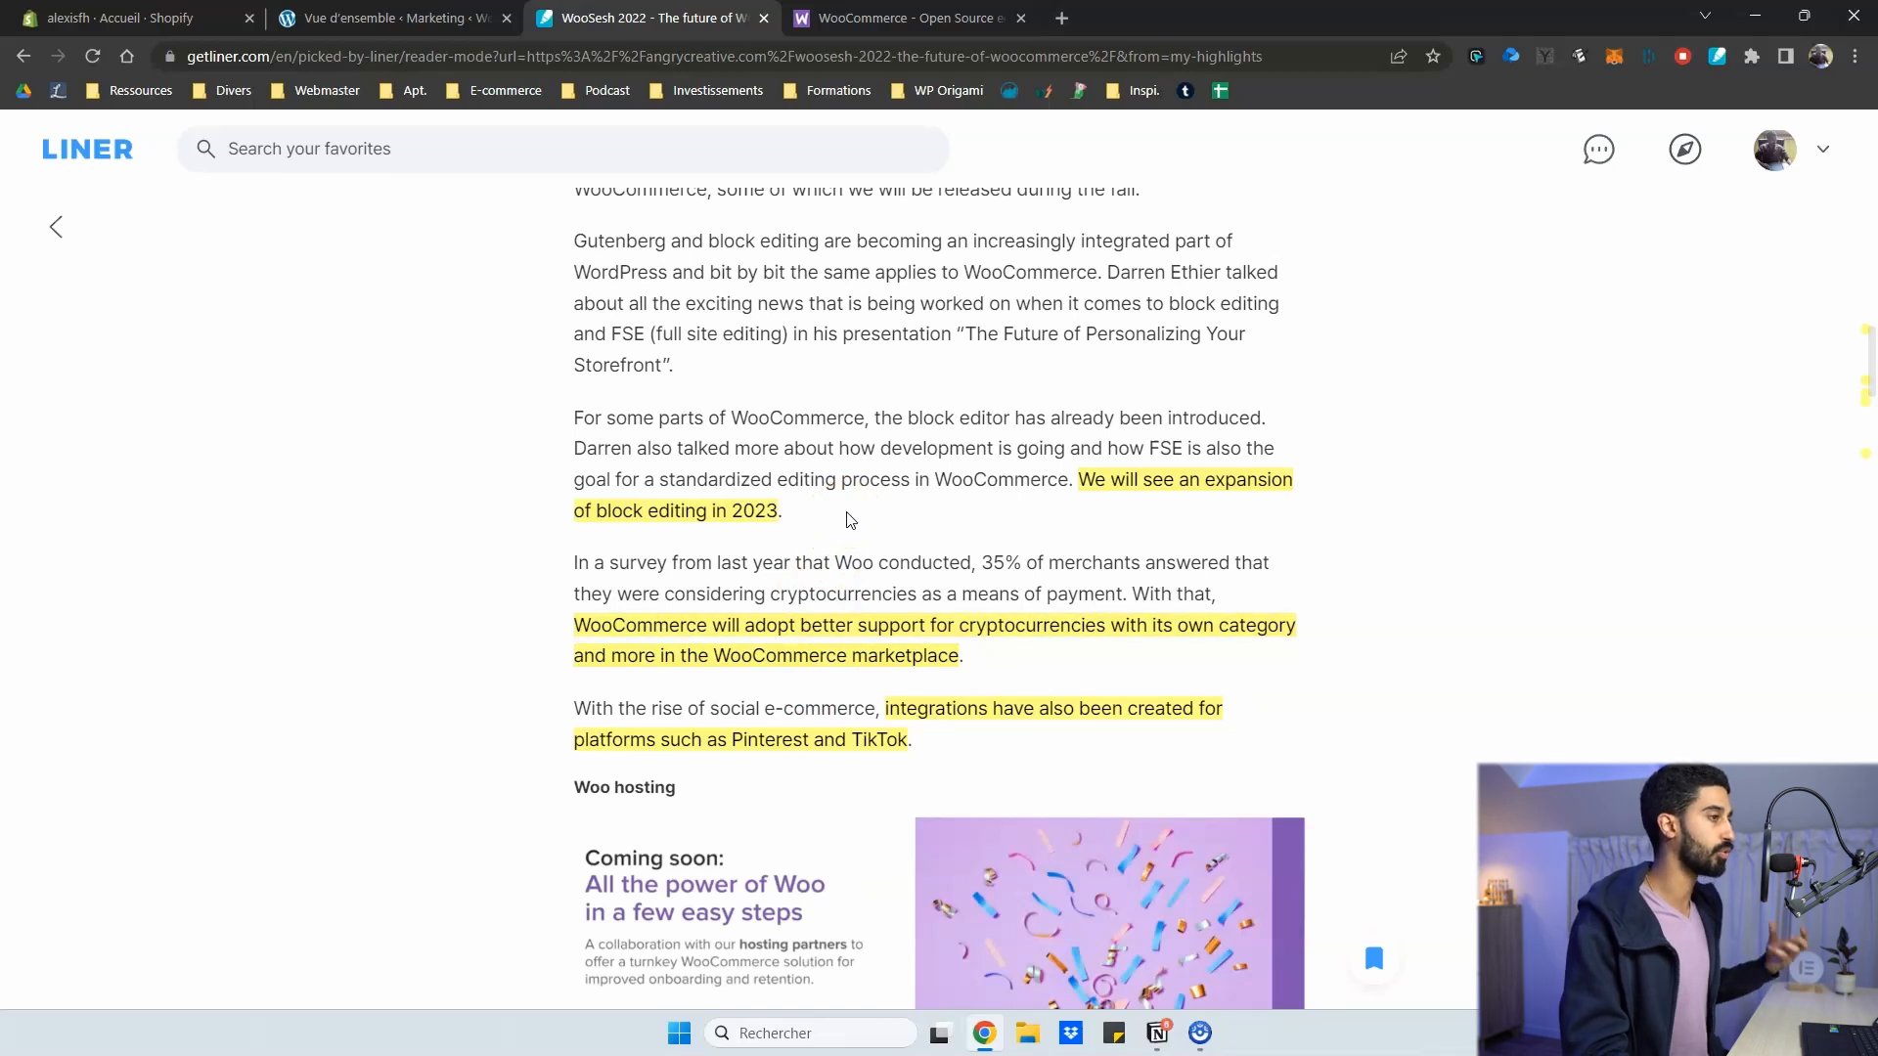
Browse the extension categories on woocommerce.com, checking the Payments subcategories against the article's passage on cryptocurrency support
click(857, 20)
click(839, 184)
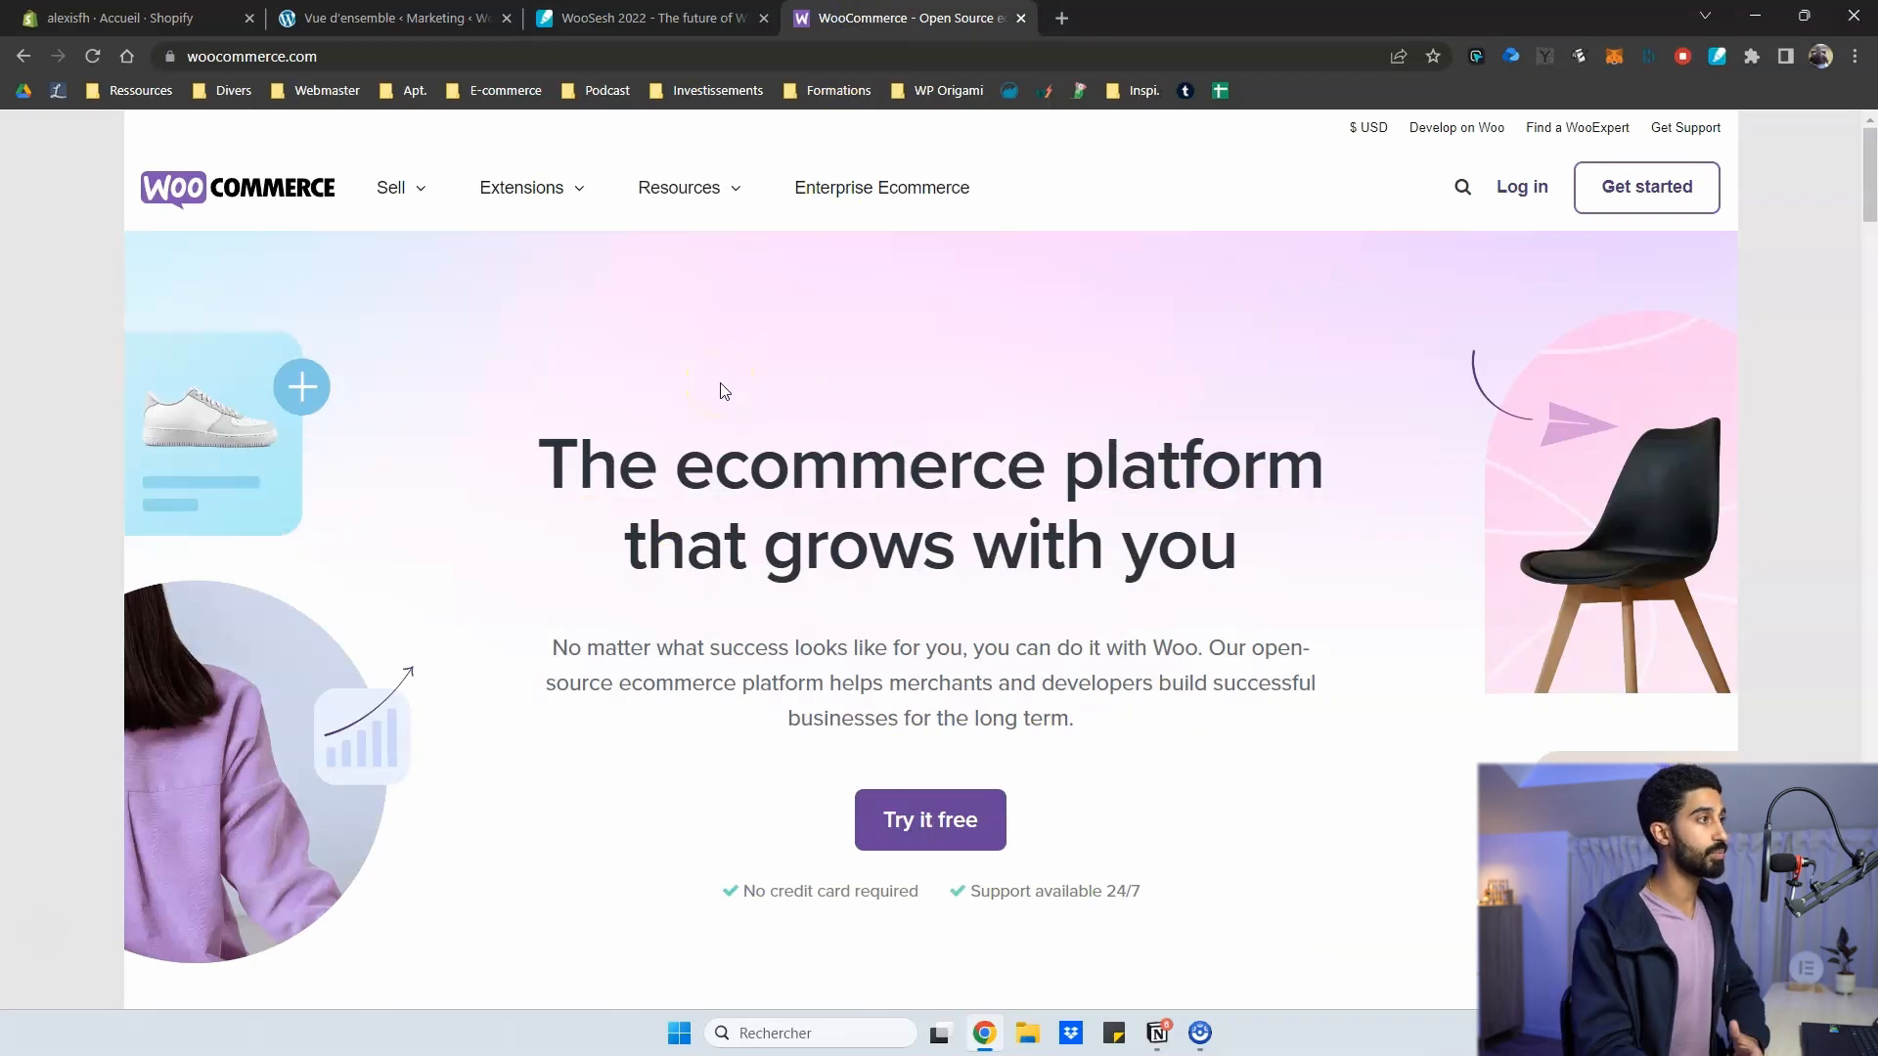
mouse_move(580, 208)
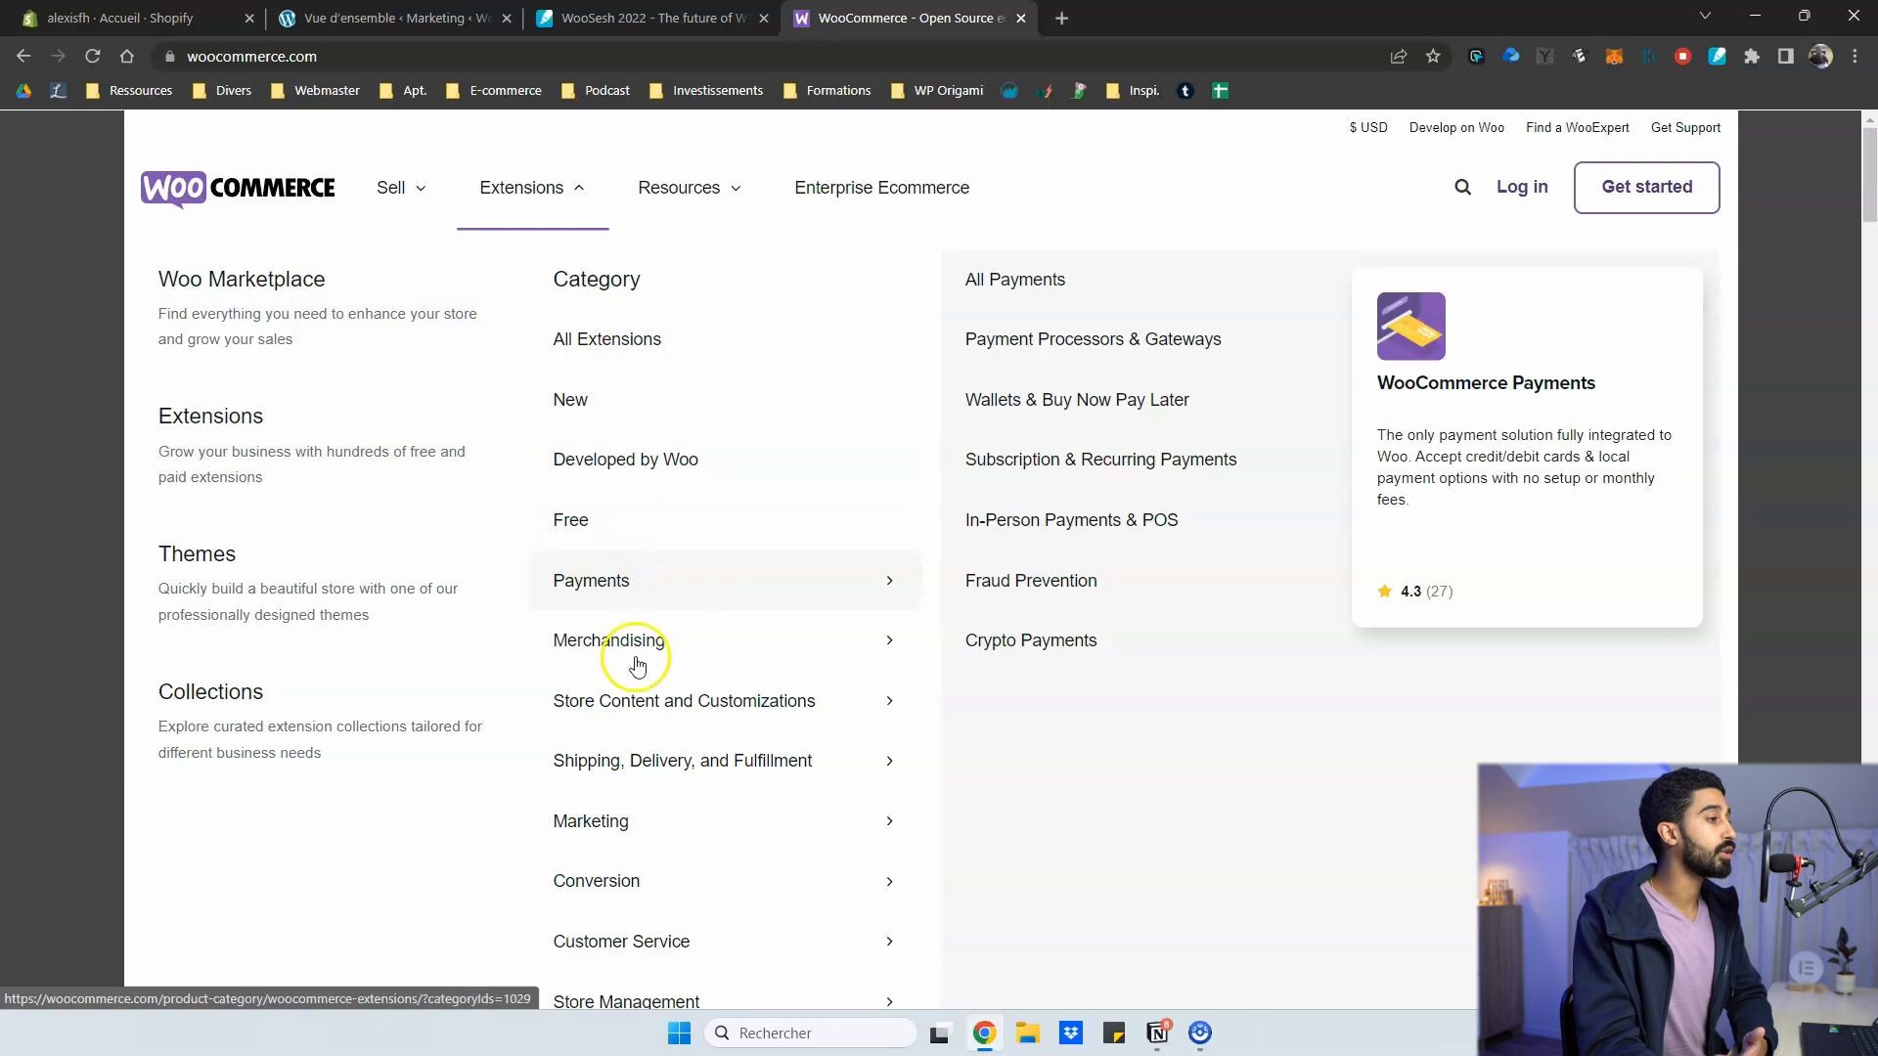
scroll(646, 881, down, 1)
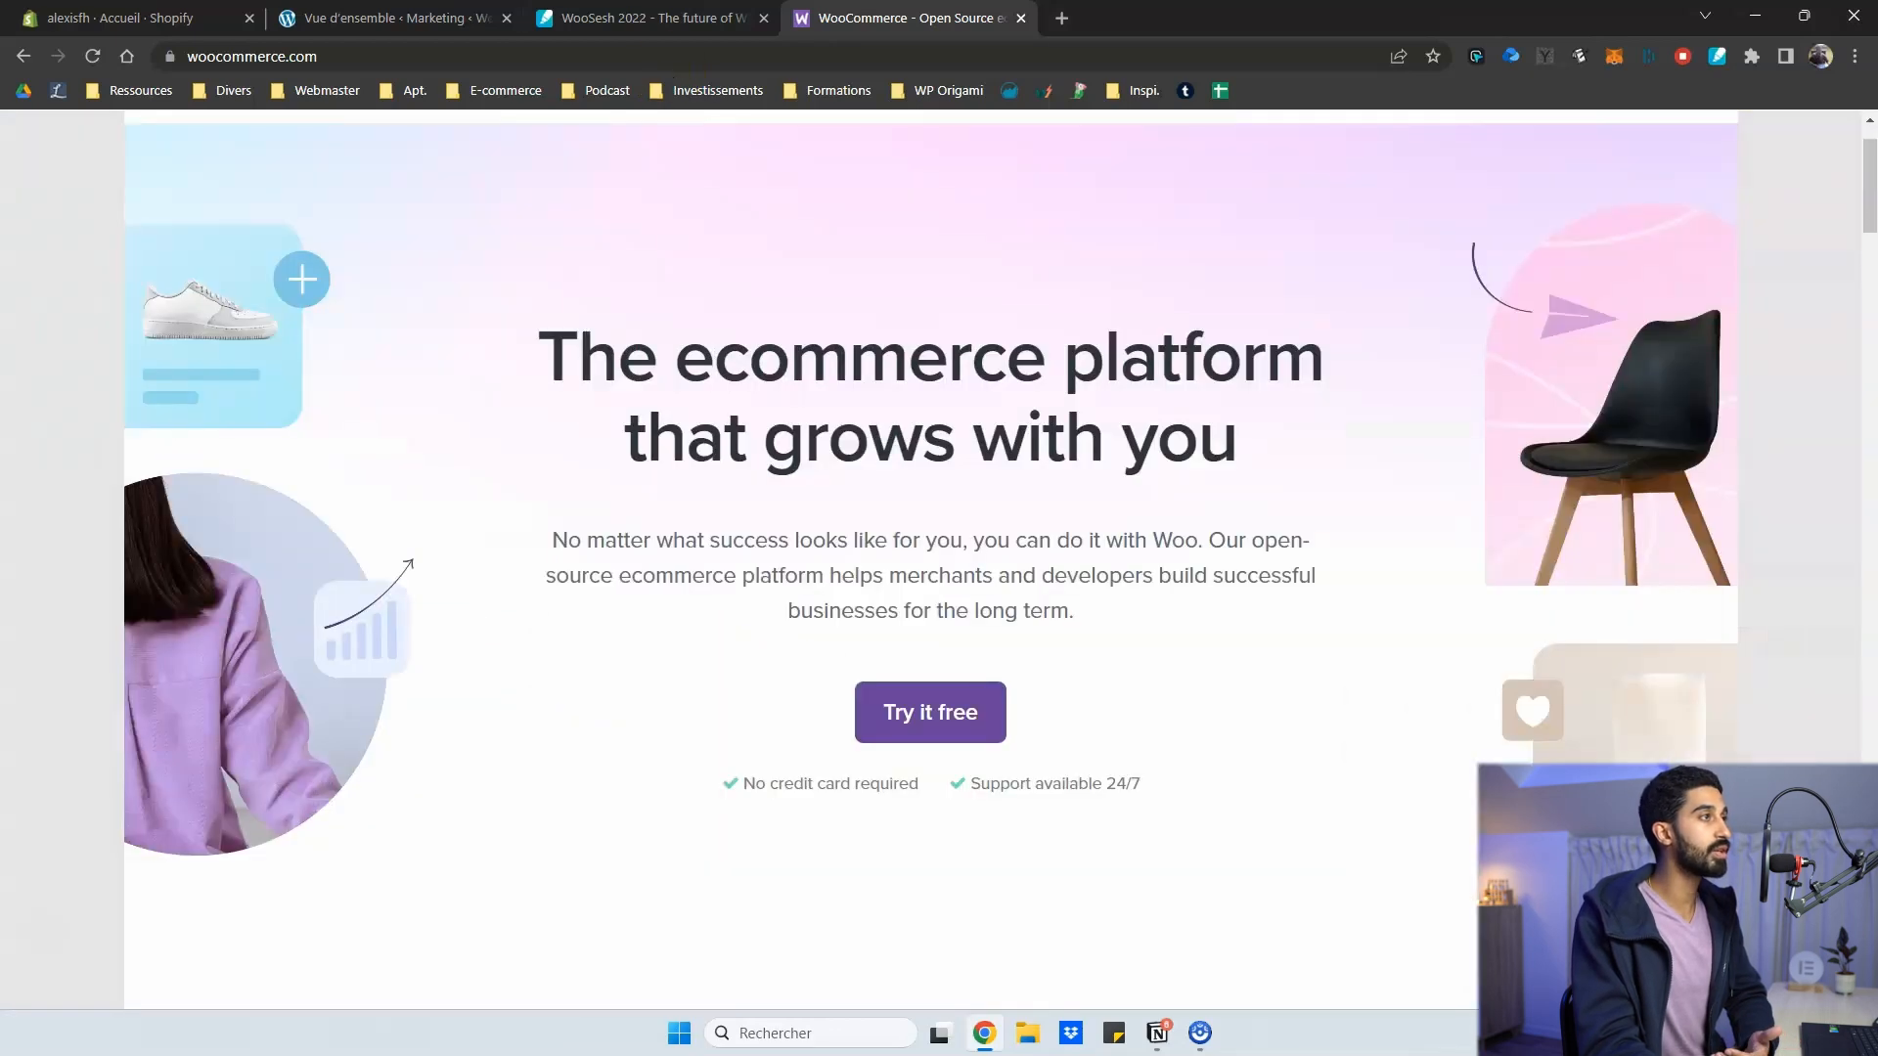
click(651, 18)
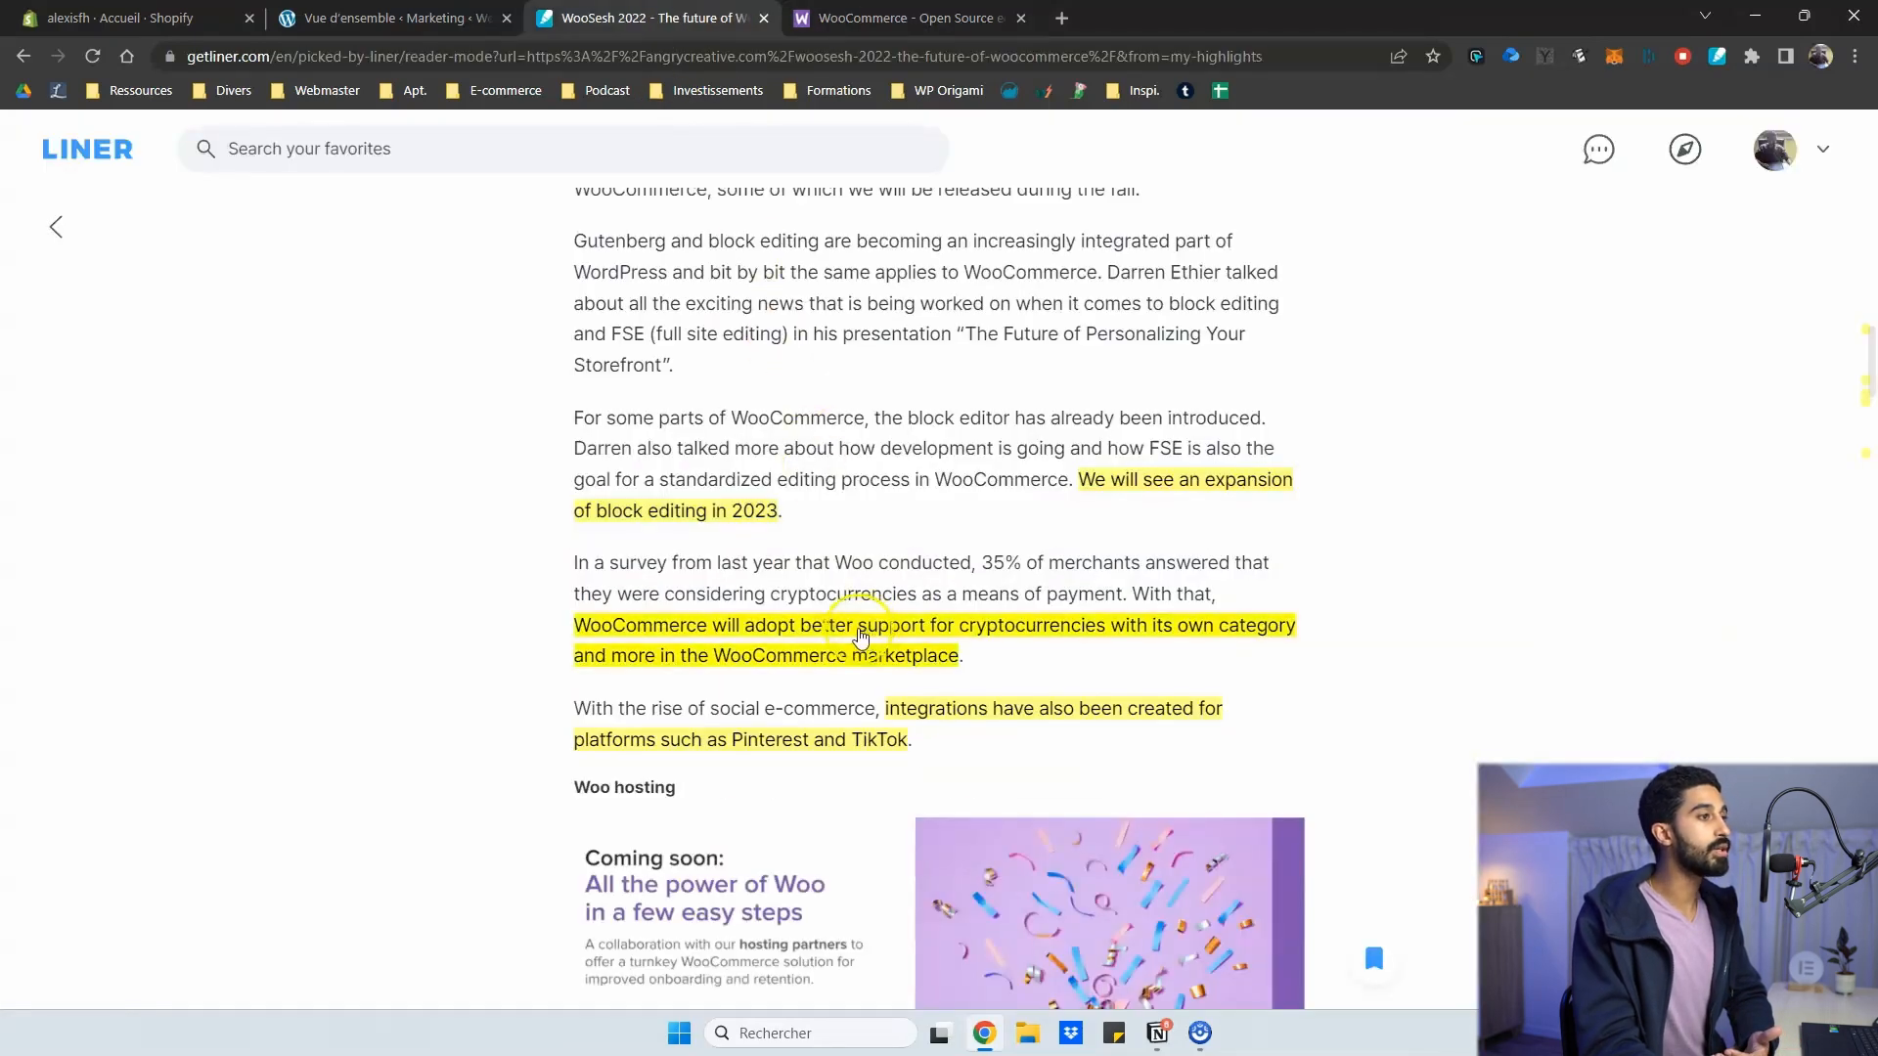
click(816, 32)
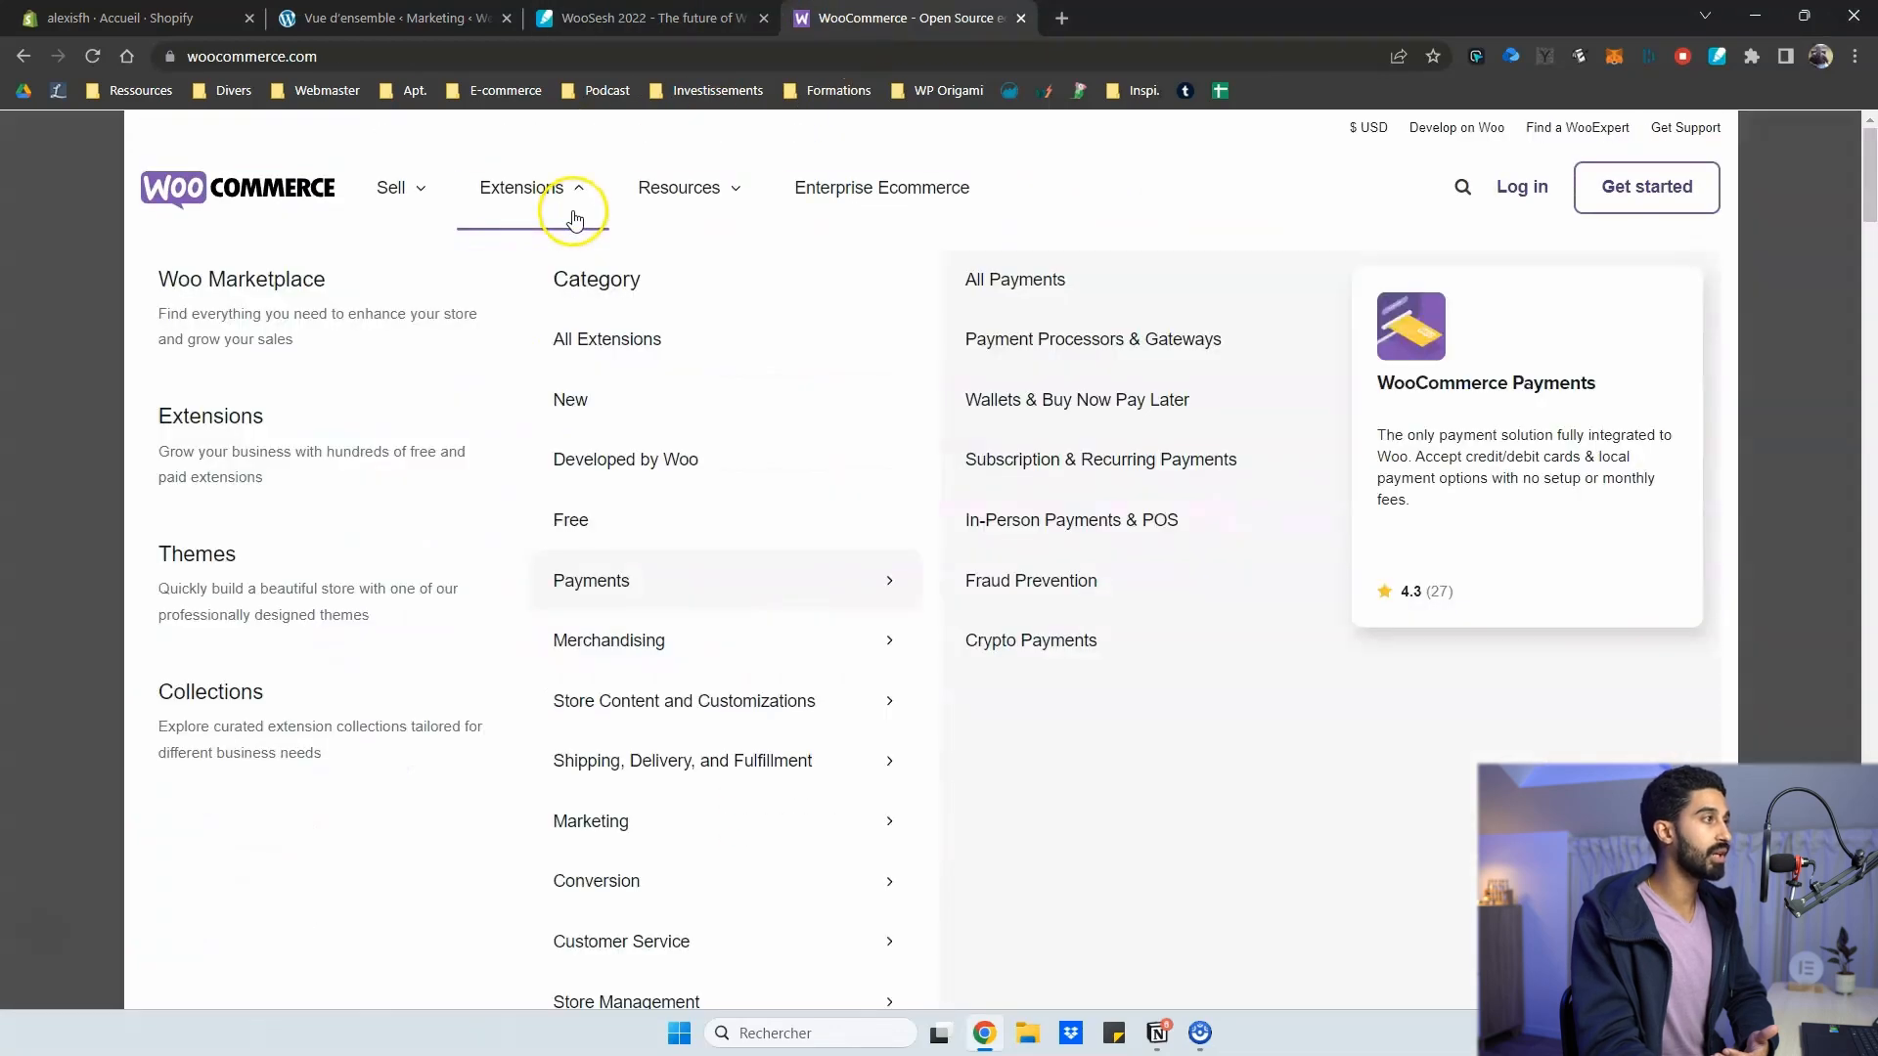
scroll(602, 582, down, 1)
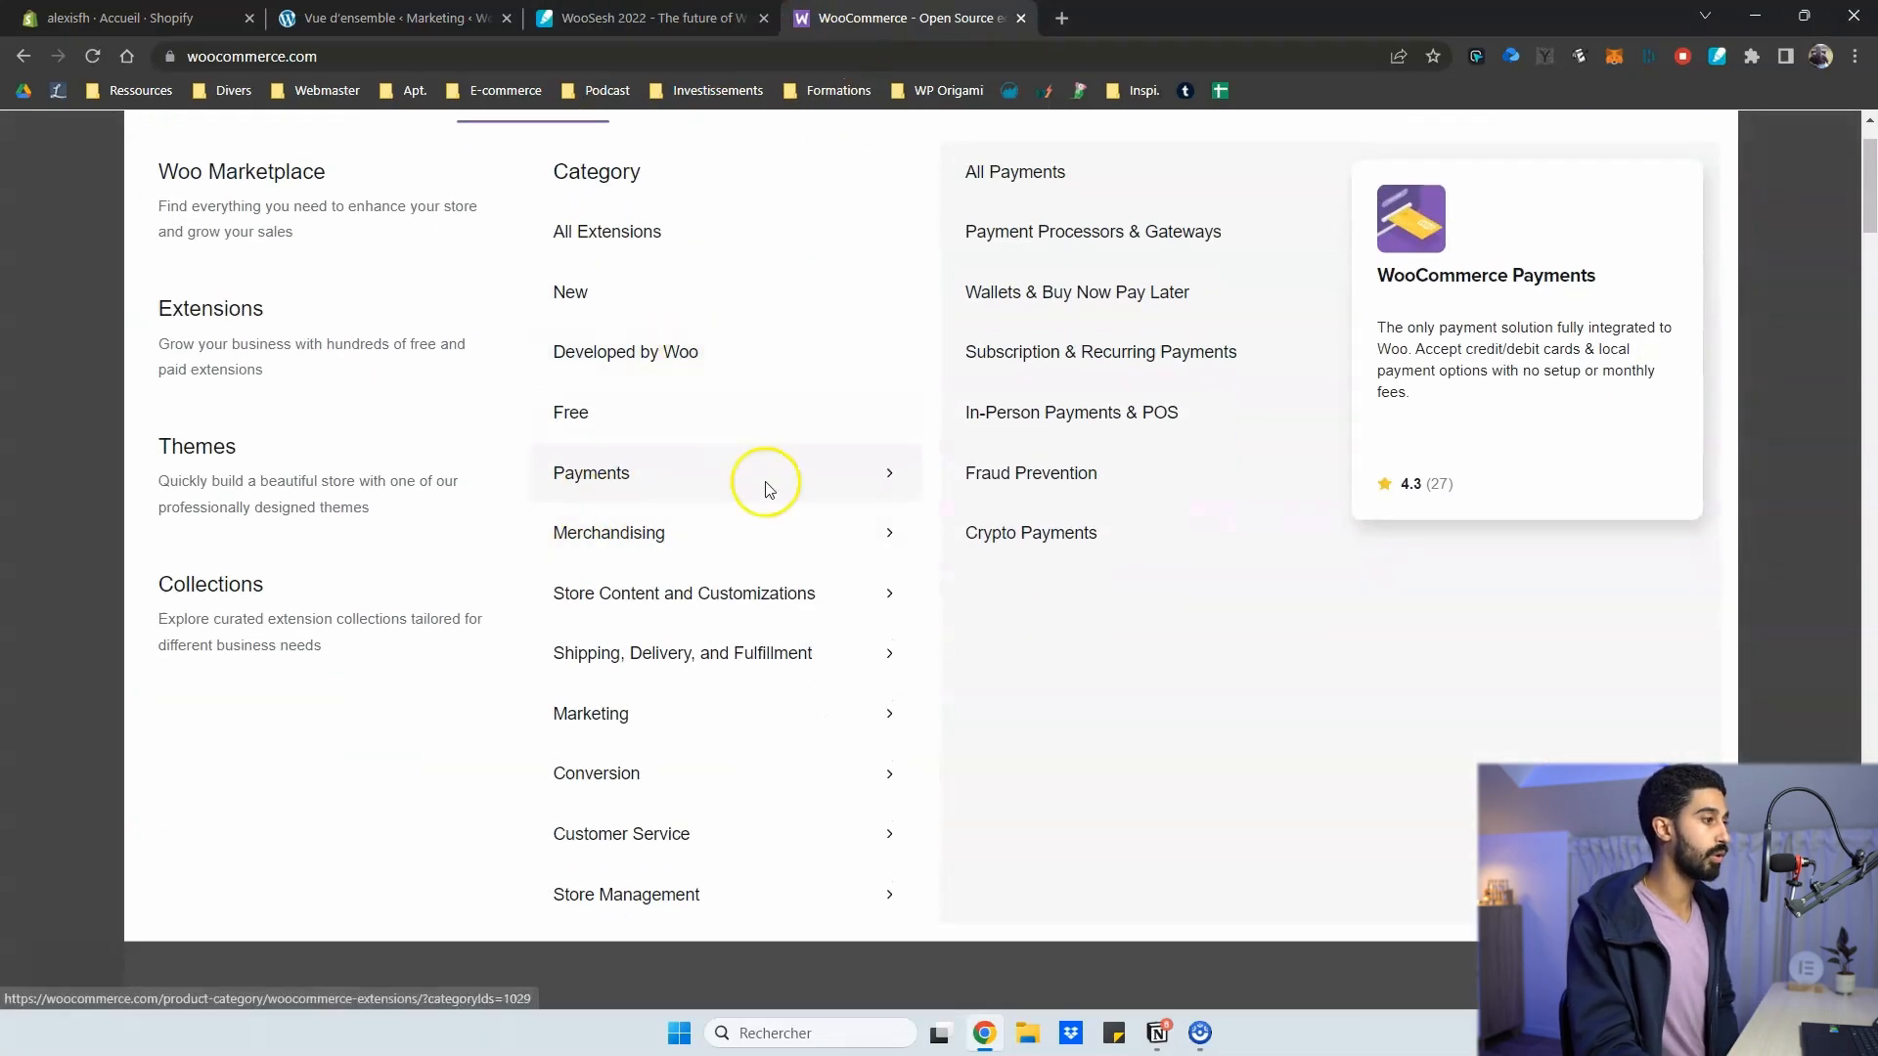
scroll(617, 185, up, 1)
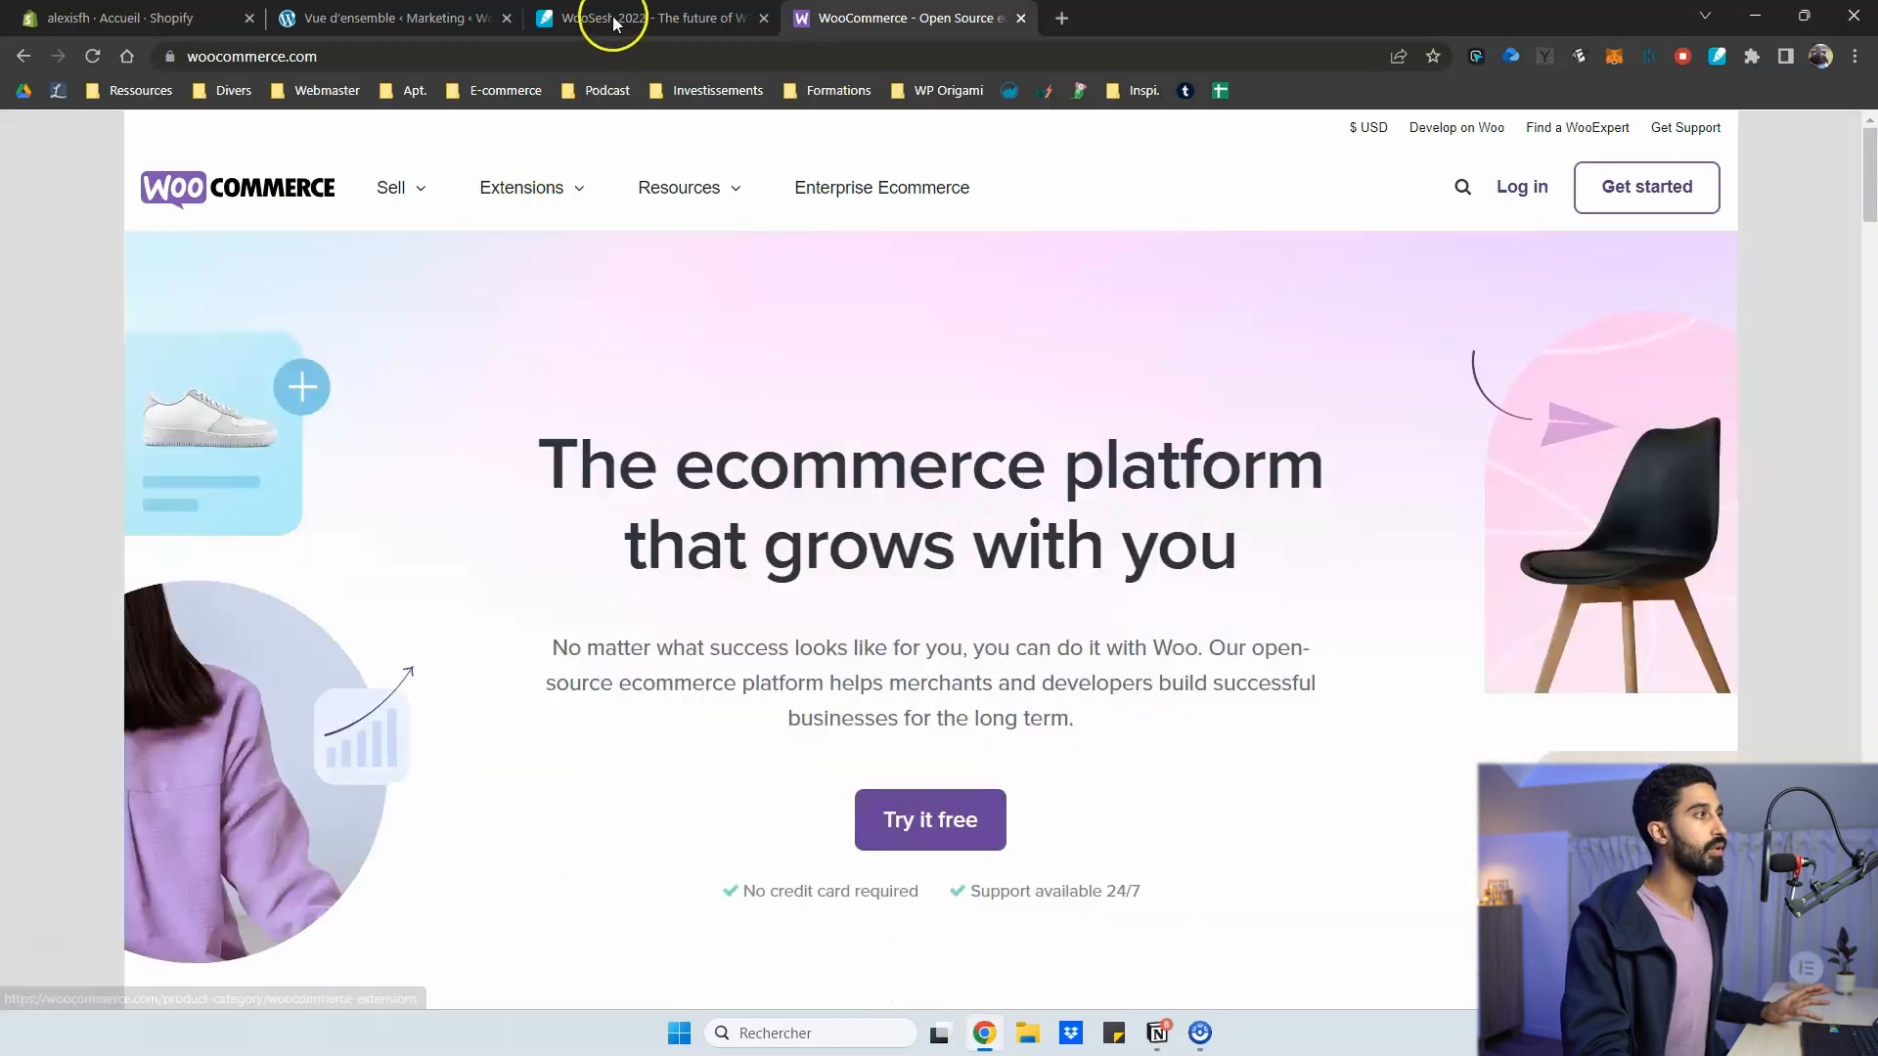
Return to the WooSesh 2022 article and read the highlighted passage on Pinterest and TikTok integrations
click(608, 18)
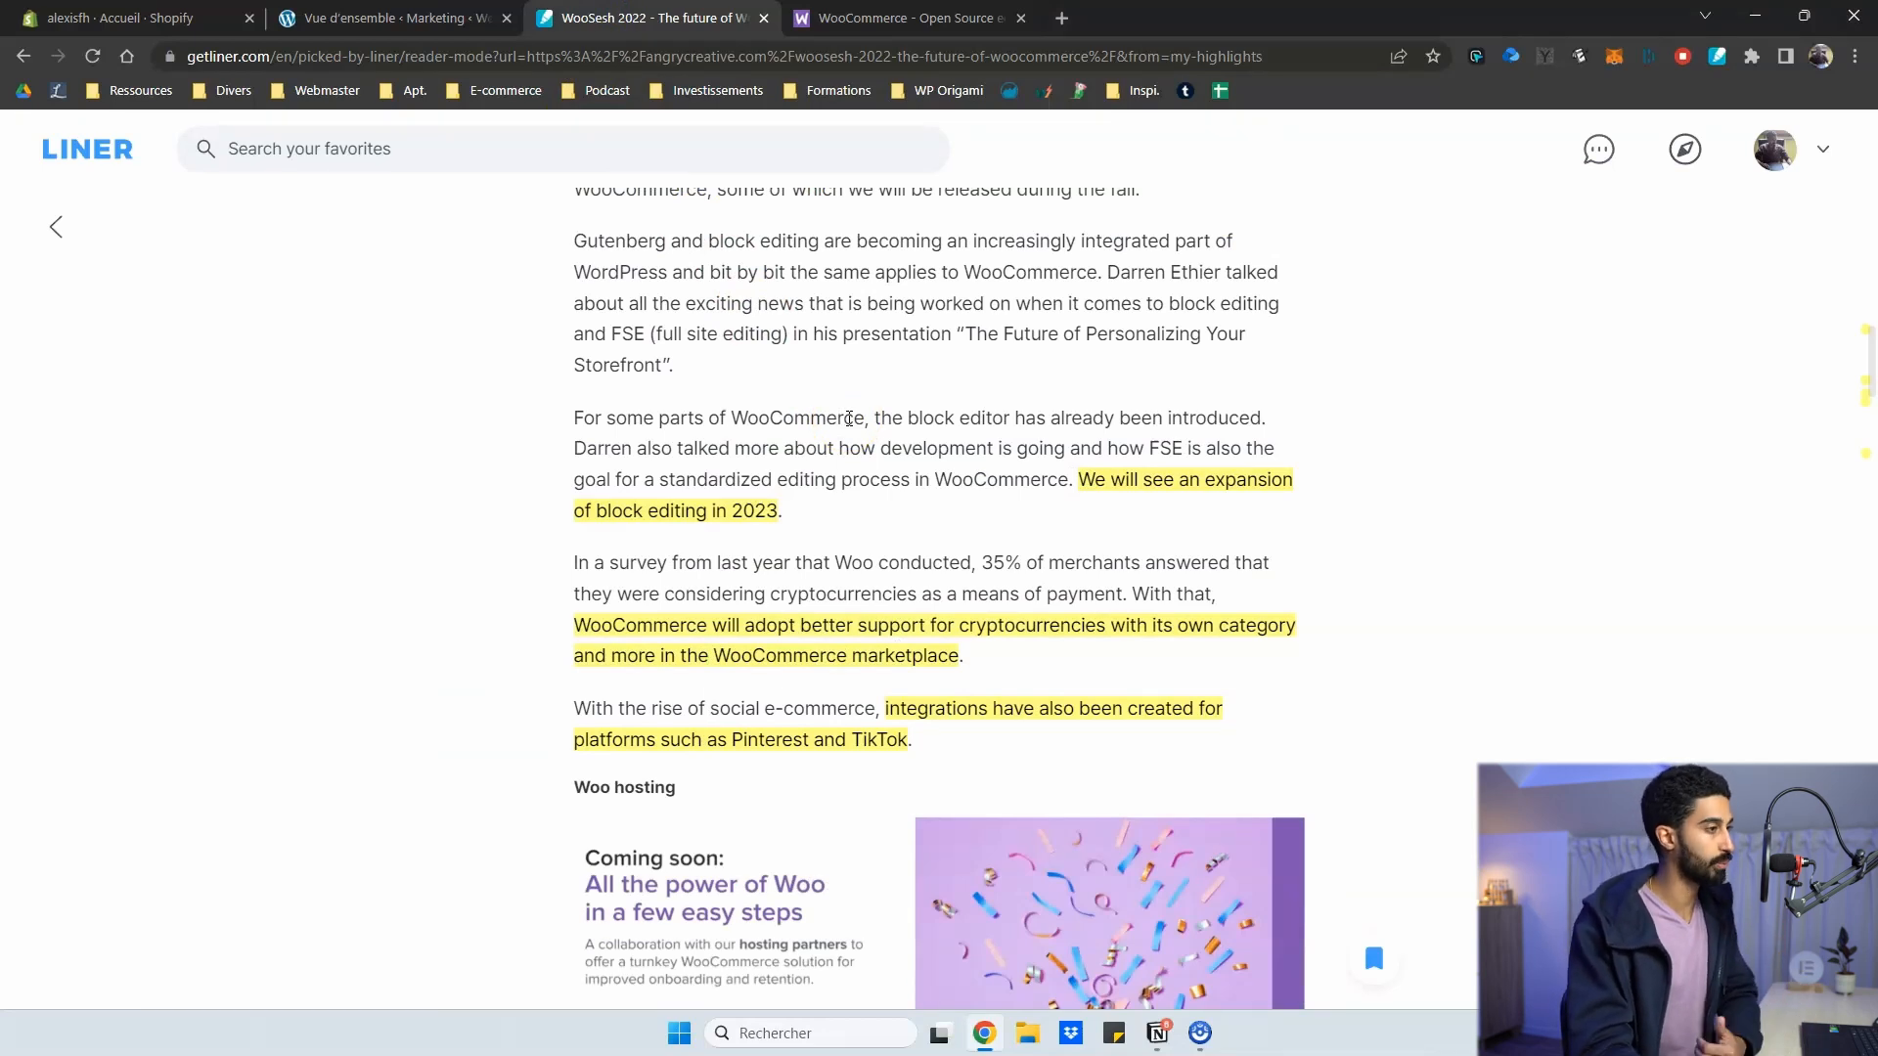
scroll(849, 419, down, 2)
click(1072, 513)
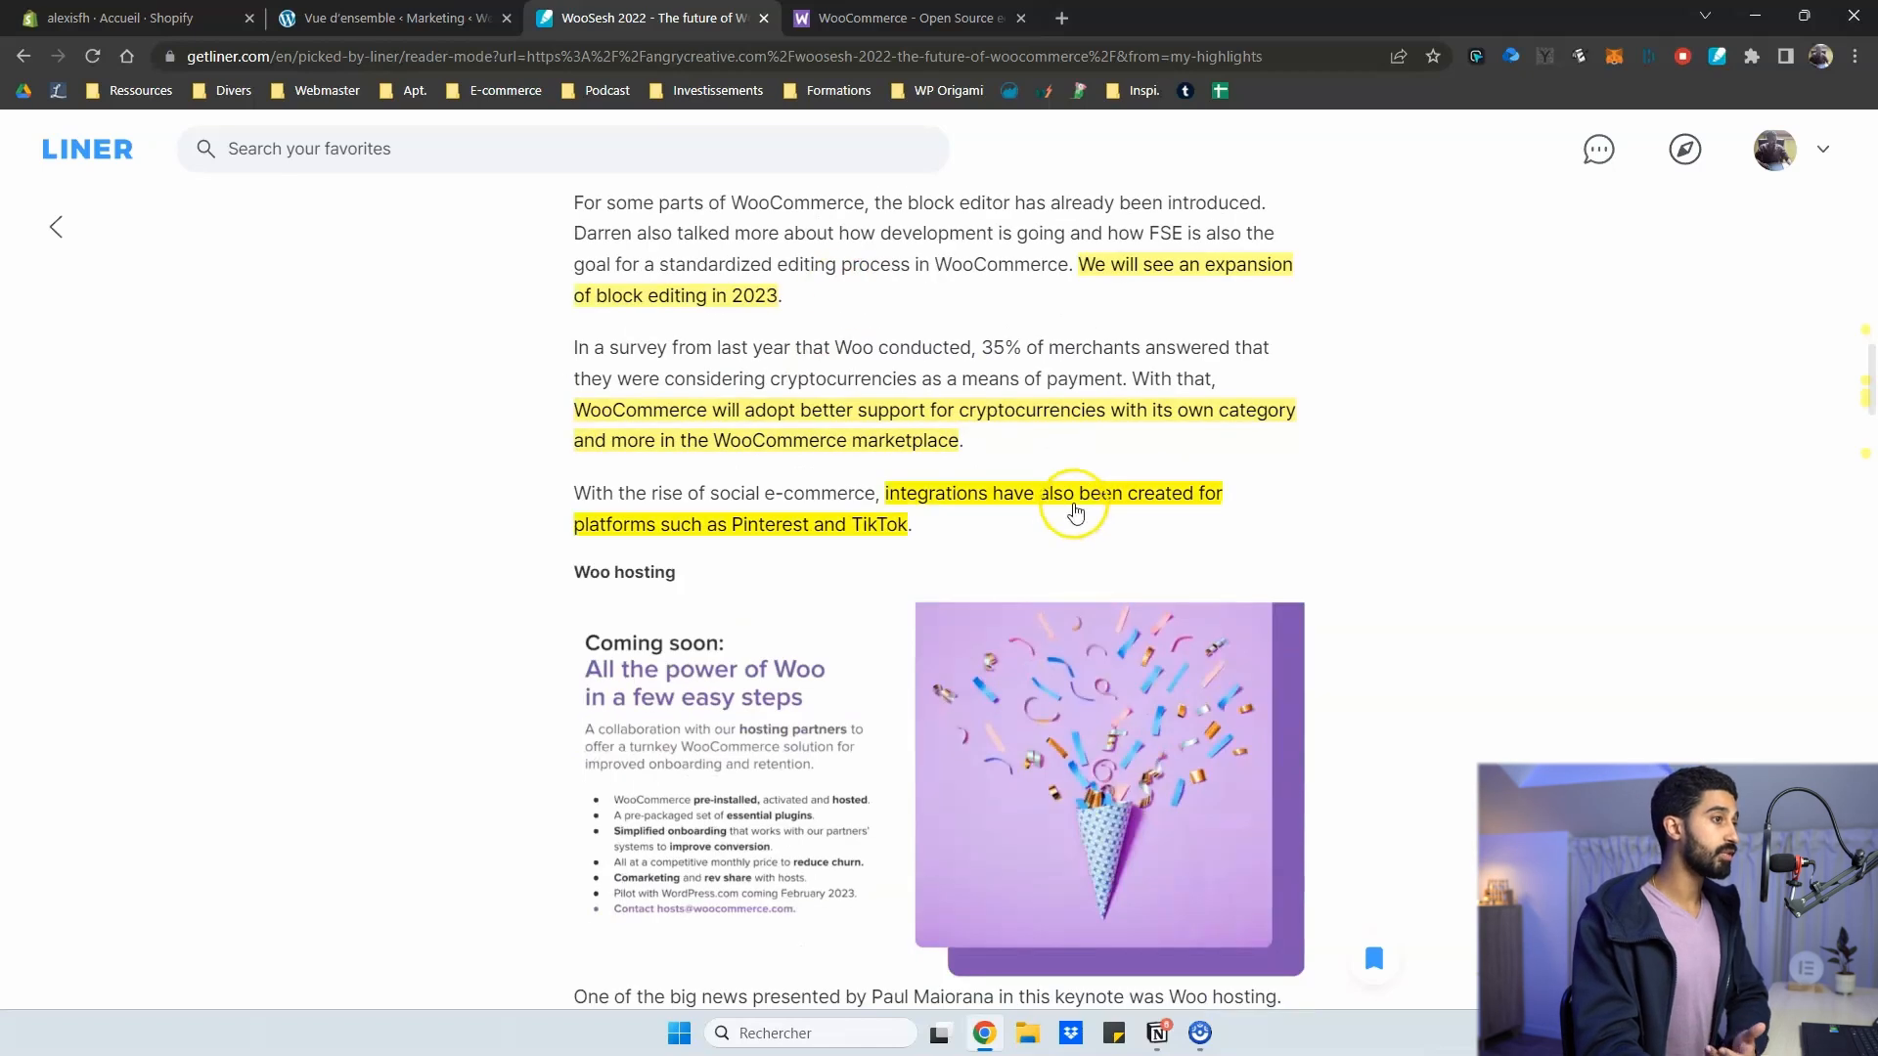